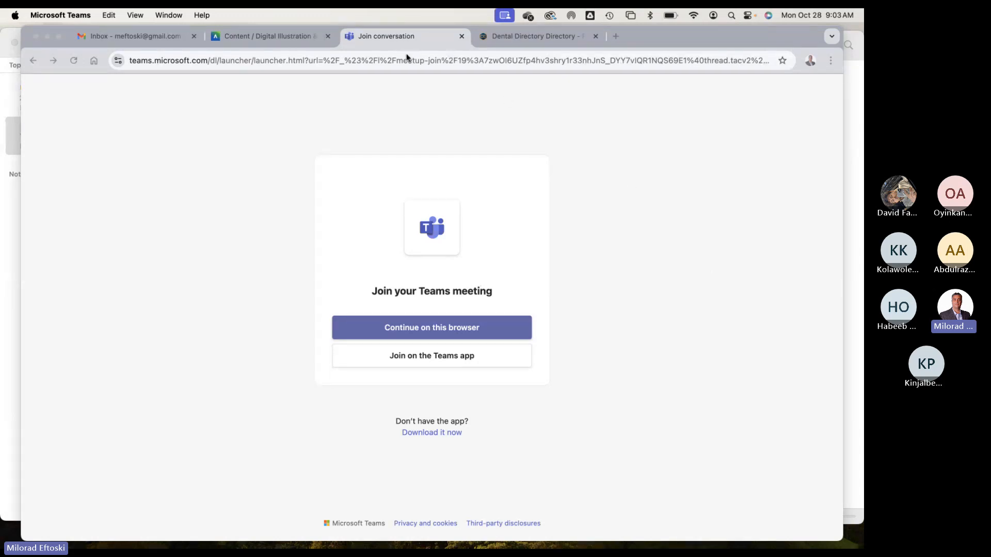
Close the browser's Join conversation tab, leaving the Digital Illustration & Imaging course page in view, and reposition the browser window
{"action": "left_click_drag", "start_coordinate": [652, 34], "coordinate": [652, 57]}
{"action": "left_click", "coordinate": [463, 58]}
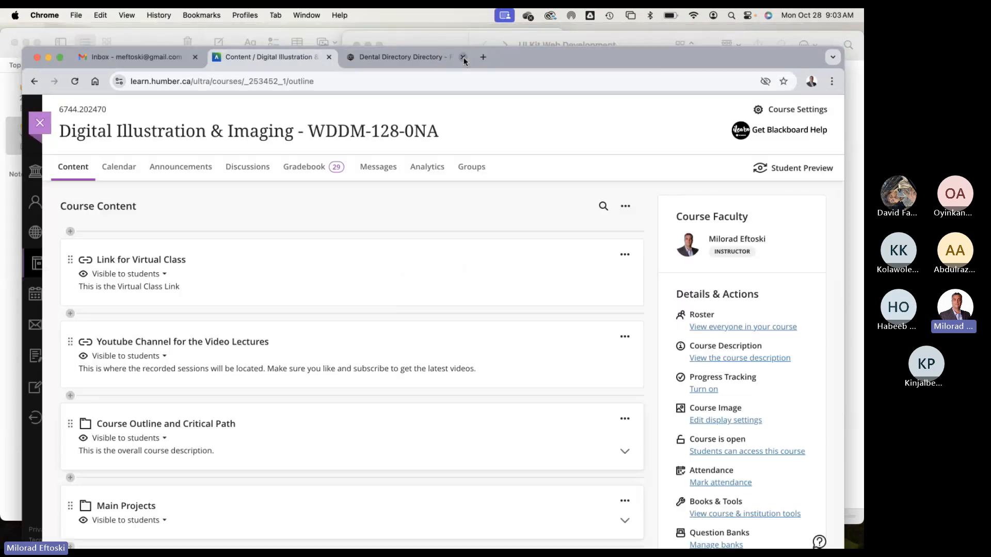
{"action": "left_click_drag", "start_coordinate": [475, 51], "coordinate": [516, 34]}
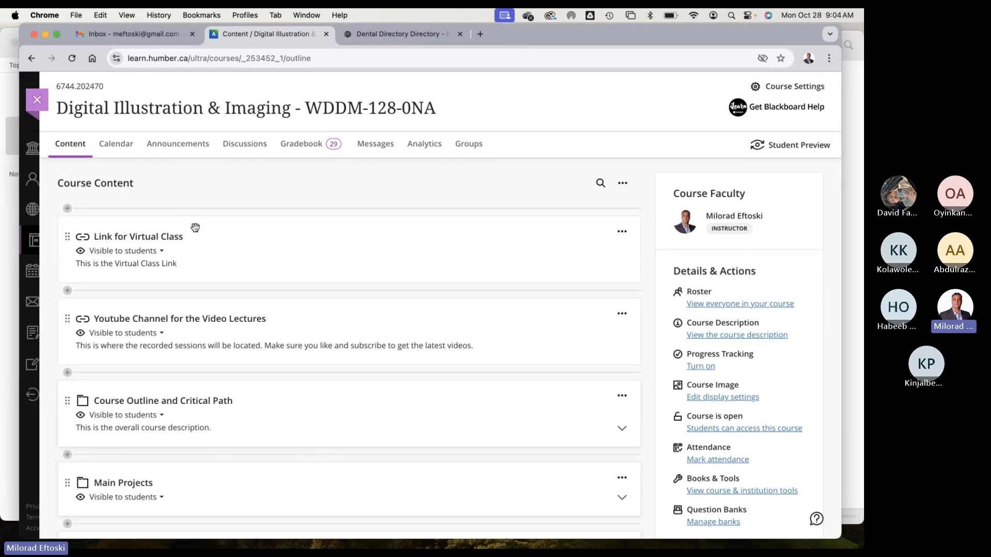
Look through the course content down to the class folders inside the Photoshop Module
{"action": "scroll", "coordinate": [286, 283], "scroll_direction": "down", "scroll_amount": 1}
{"action": "scroll", "coordinate": [287, 282], "scroll_direction": "down", "scroll_amount": 5}
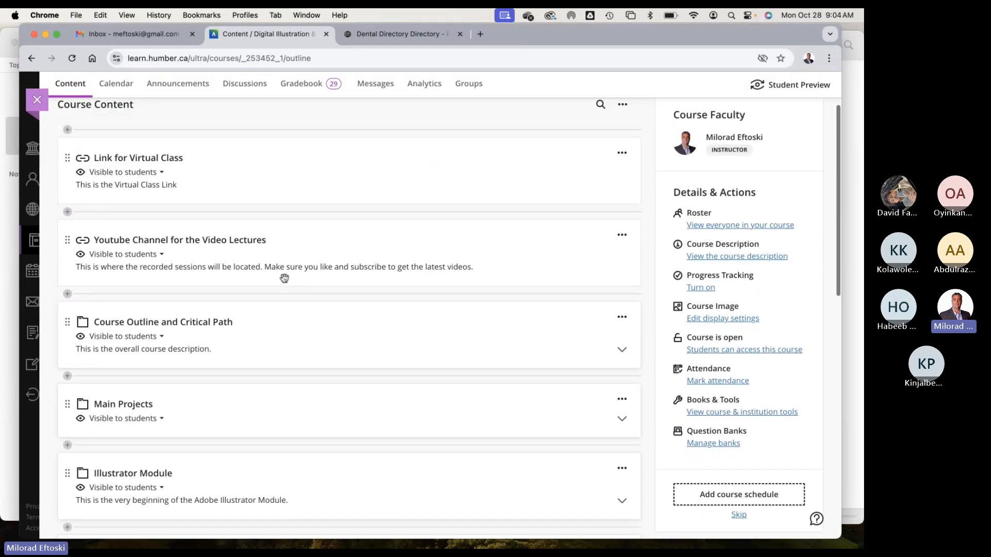
{"action": "scroll", "coordinate": [284, 279], "scroll_direction": "down", "scroll_amount": 2}
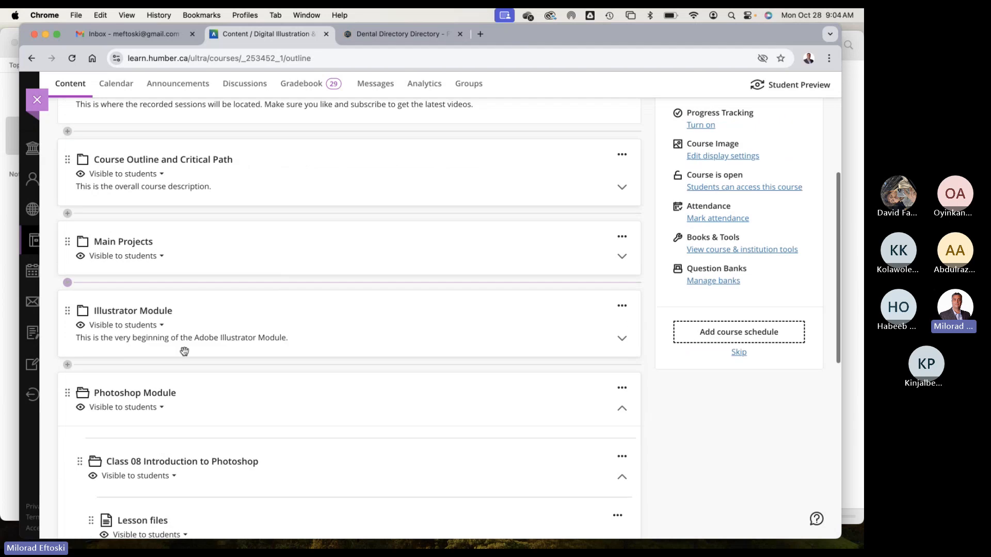
{"action": "scroll", "coordinate": [213, 382], "scroll_direction": "down", "scroll_amount": 5}
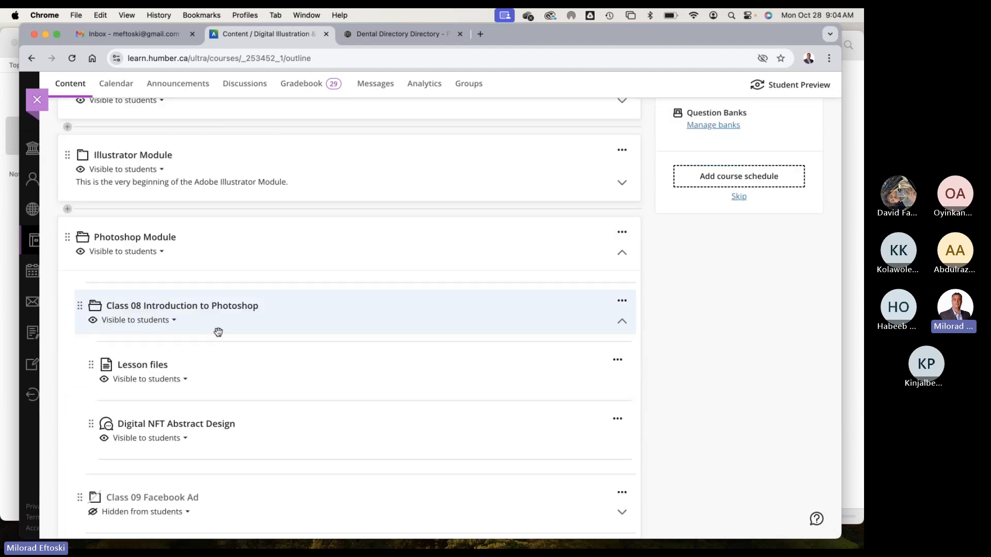
{"action": "left_click", "coordinate": [238, 243]}
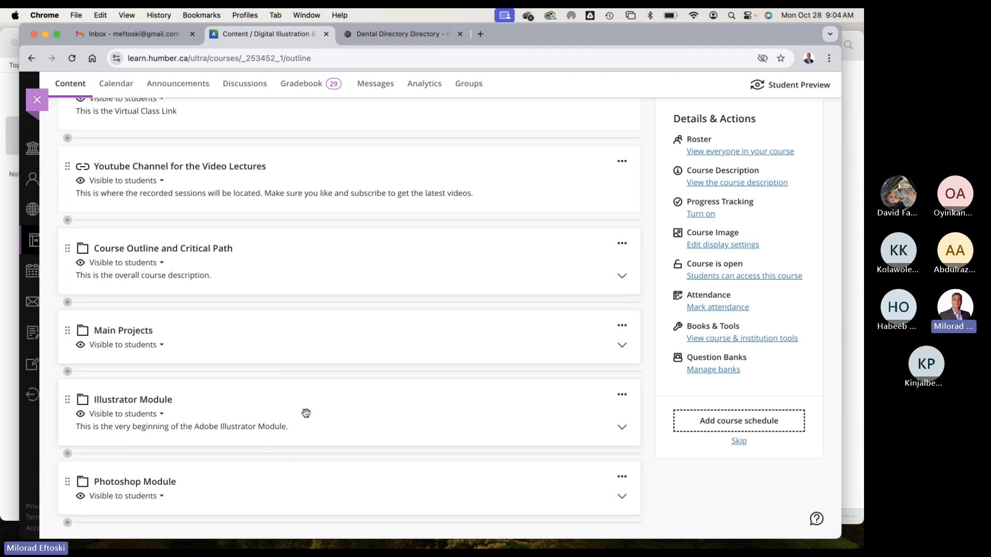
{"action": "left_click", "coordinate": [279, 474]}
{"action": "scroll", "coordinate": [280, 440], "scroll_direction": "down", "scroll_amount": 5}
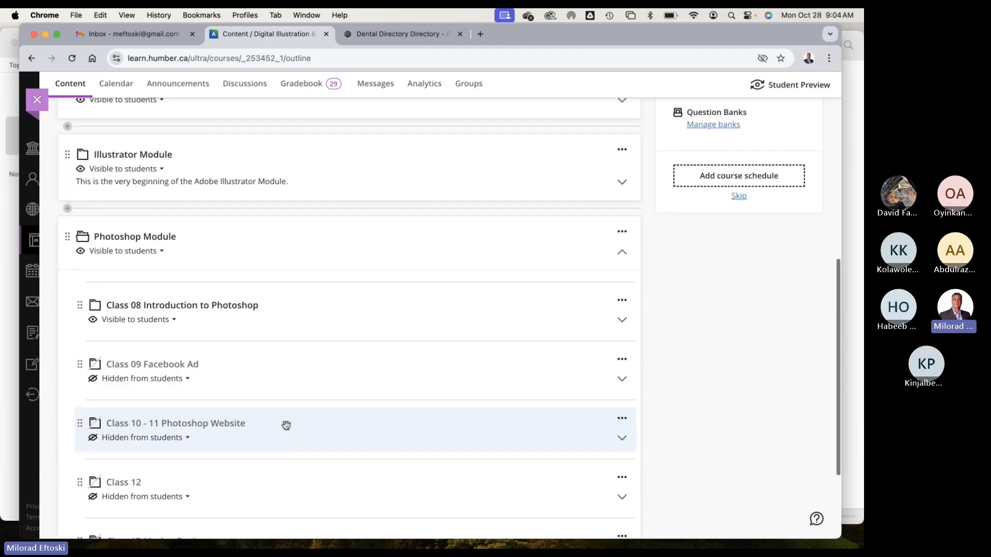
{"action": "scroll", "coordinate": [278, 398], "scroll_direction": "down", "scroll_amount": 3}
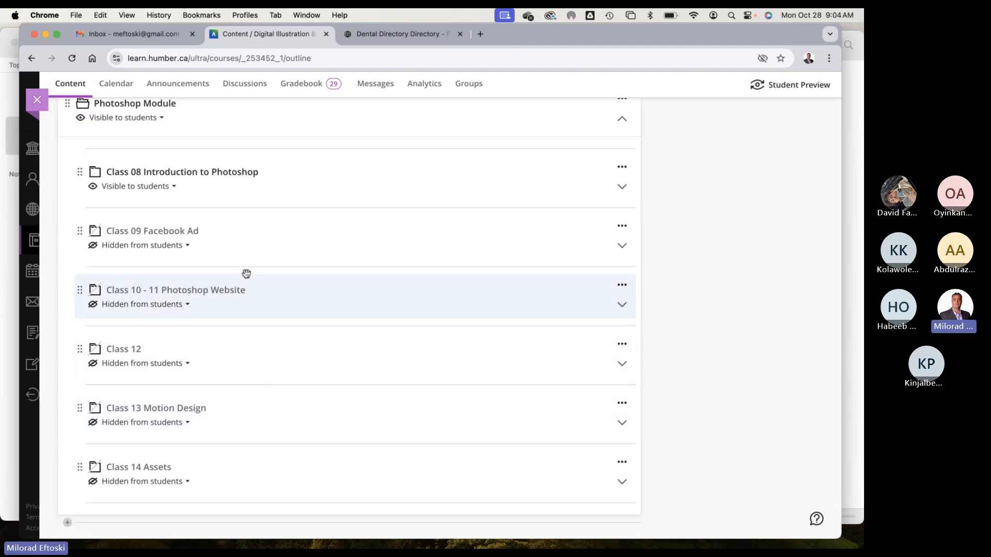
{"action": "scroll", "coordinate": [269, 274], "scroll_direction": "up", "scroll_amount": 2}
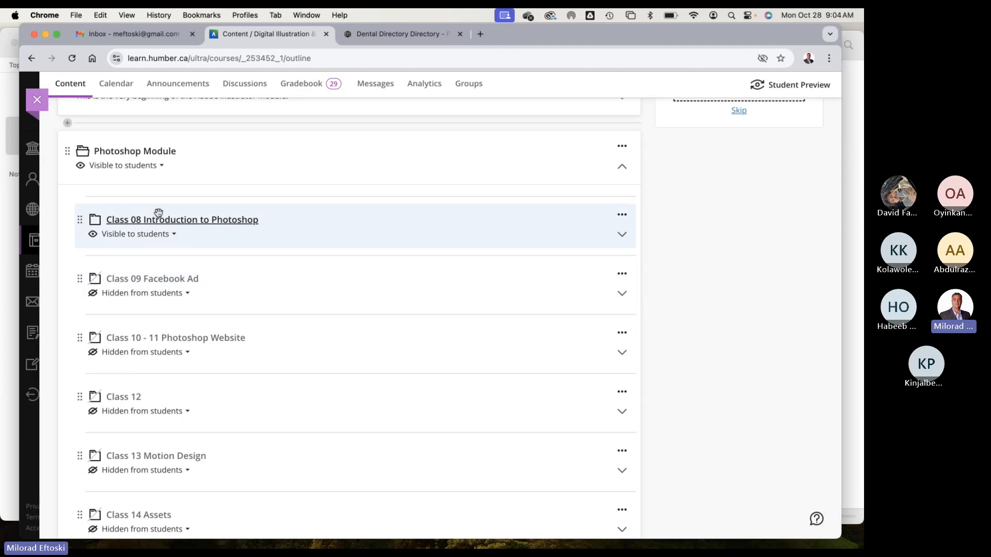
Expand the Class 08 Introduction to Photoshop folder and open its Lesson files document
{"action": "left_click", "coordinate": [324, 235]}
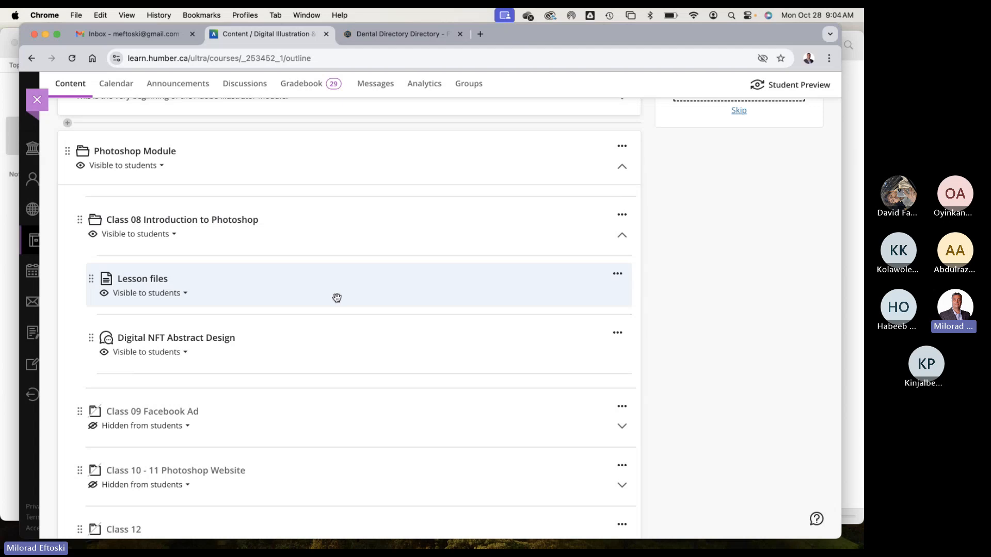
{"action": "left_click", "coordinate": [230, 286]}
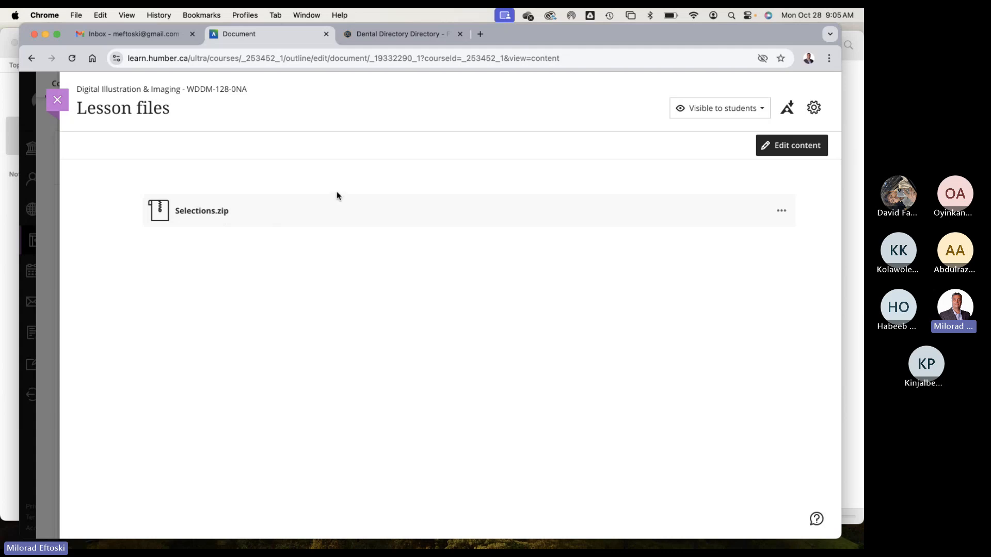
{"action": "left_click_drag", "start_coordinate": [175, 211], "coordinate": [228, 214]}
{"action": "left_click", "coordinate": [246, 216]}
Download the original Selections.zip file to the Desktop and close the Lesson files document
{"action": "left_click", "coordinate": [782, 216]}
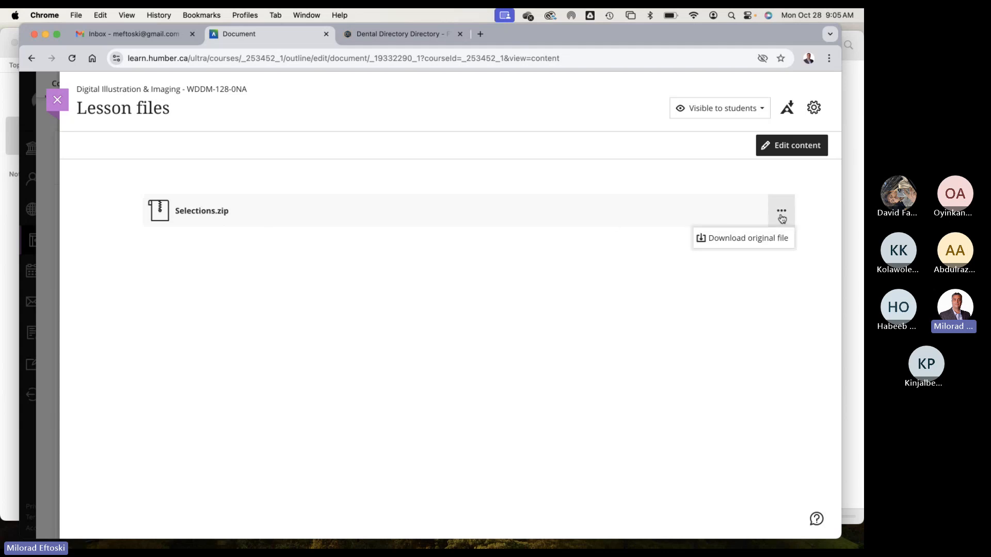
{"action": "left_click", "coordinate": [736, 239]}
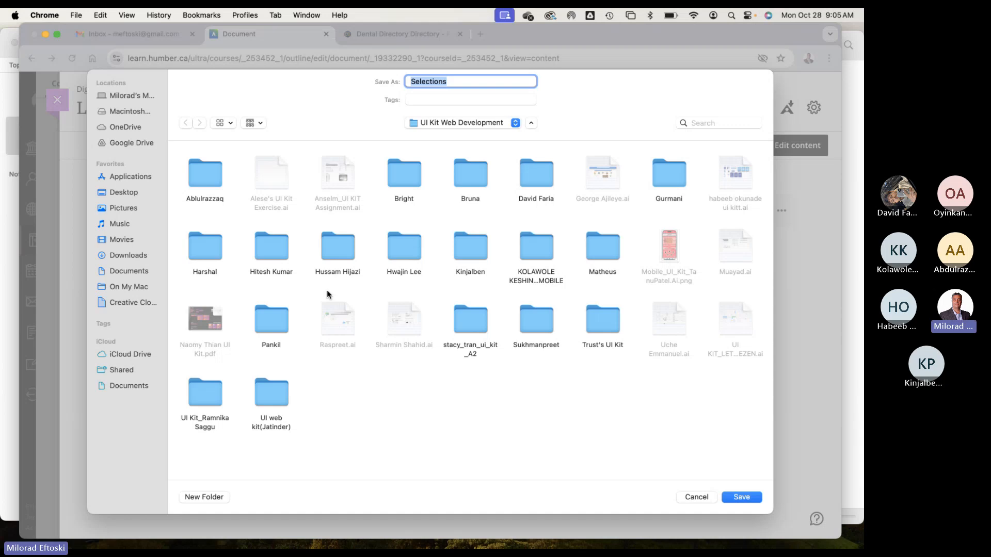
{"action": "left_click", "coordinate": [120, 195]}
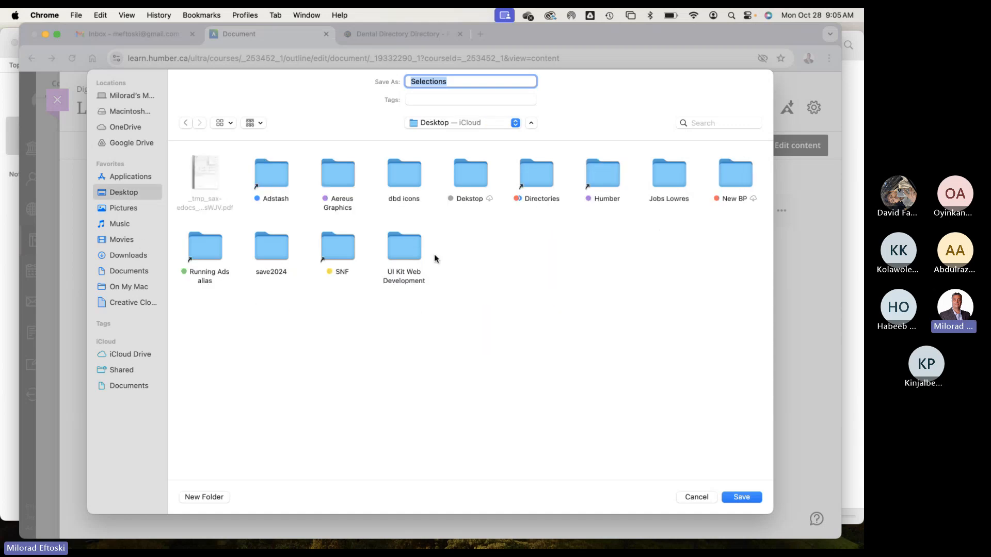
{"action": "left_click", "coordinate": [739, 497]}
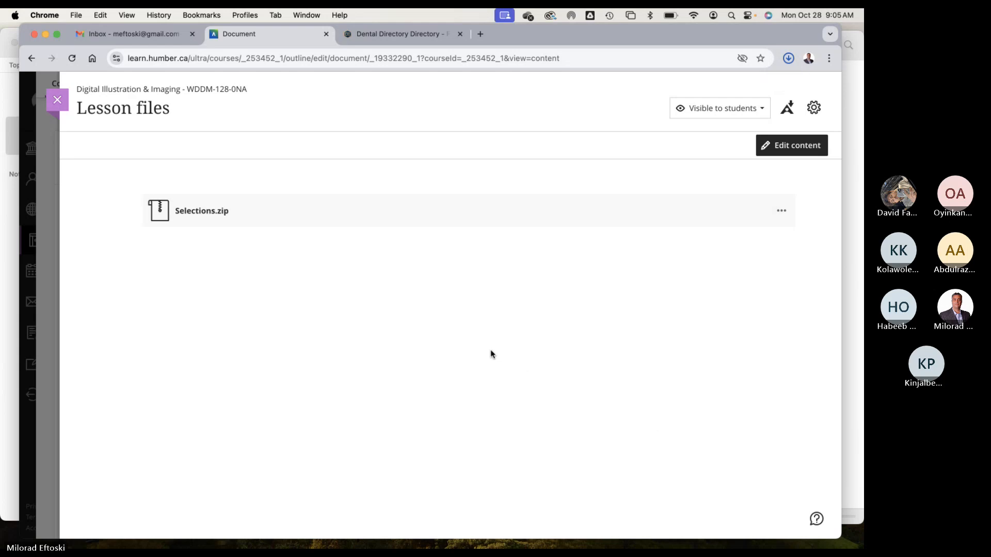
{"action": "left_click", "coordinate": [59, 101]}
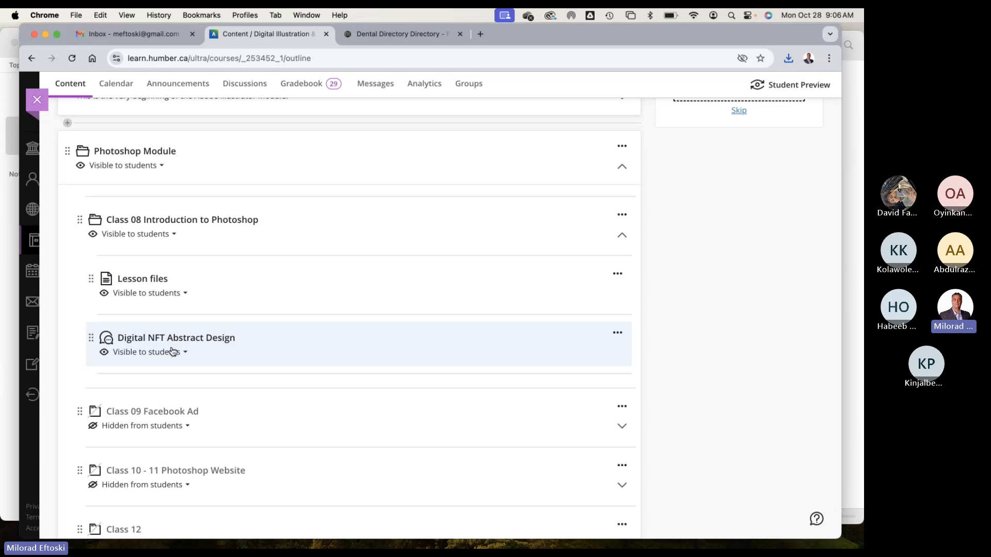
Open the Digital NFT Abstract Design discussion, examine its topic artwork and response area, and return to the course content
{"action": "left_click", "coordinate": [180, 338]}
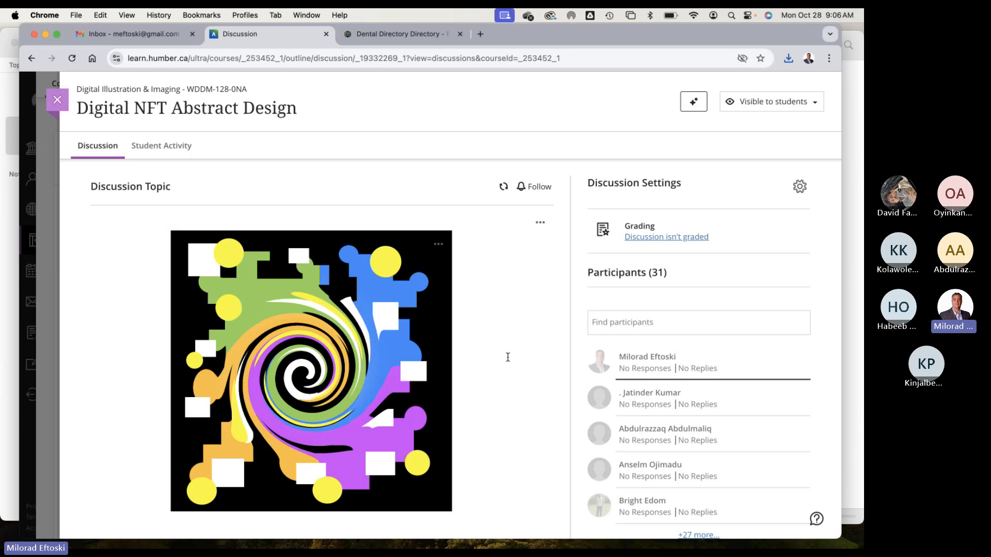
{"action": "scroll", "coordinate": [529, 380], "scroll_direction": "down", "scroll_amount": 2}
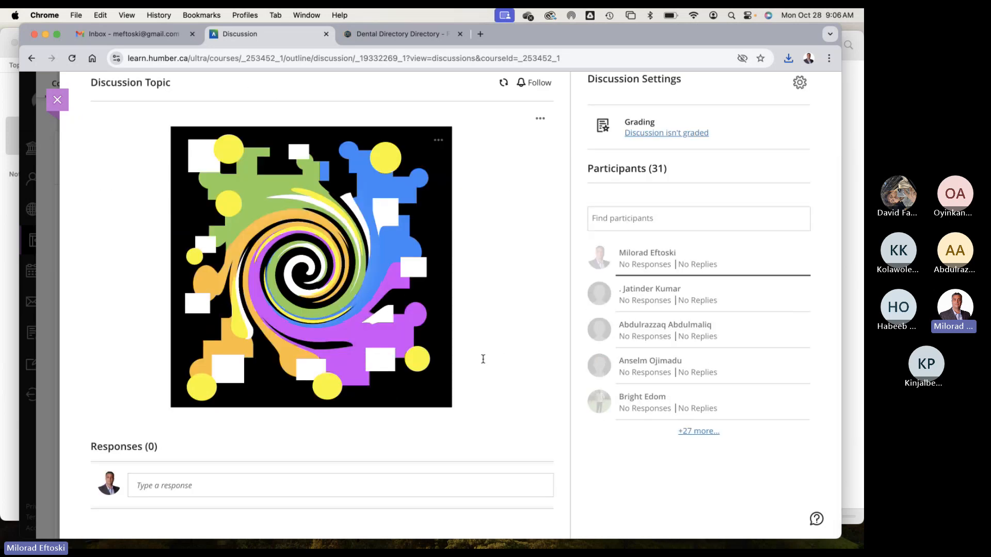
{"action": "scroll", "coordinate": [485, 357], "scroll_direction": "up", "scroll_amount": 1}
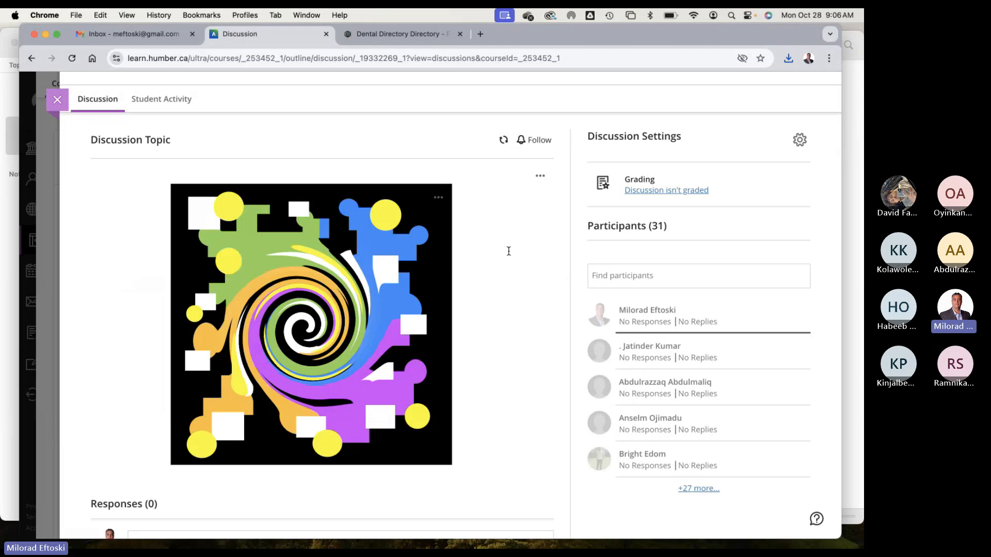
{"action": "scroll", "coordinate": [504, 277], "scroll_direction": "up", "scroll_amount": 2}
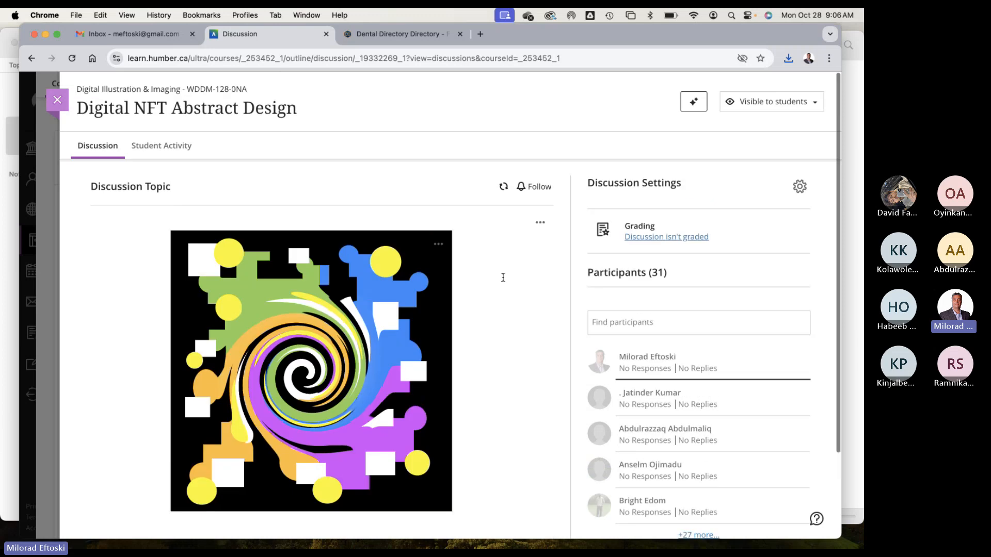
{"action": "scroll", "coordinate": [538, 285], "scroll_direction": "down", "scroll_amount": 3}
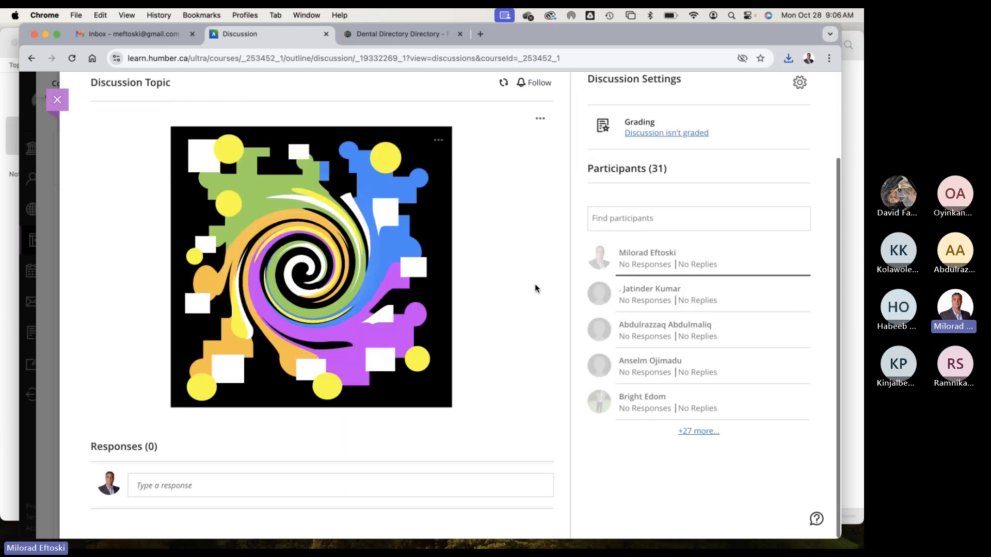
{"action": "scroll", "coordinate": [535, 286], "scroll_direction": "up", "scroll_amount": 3}
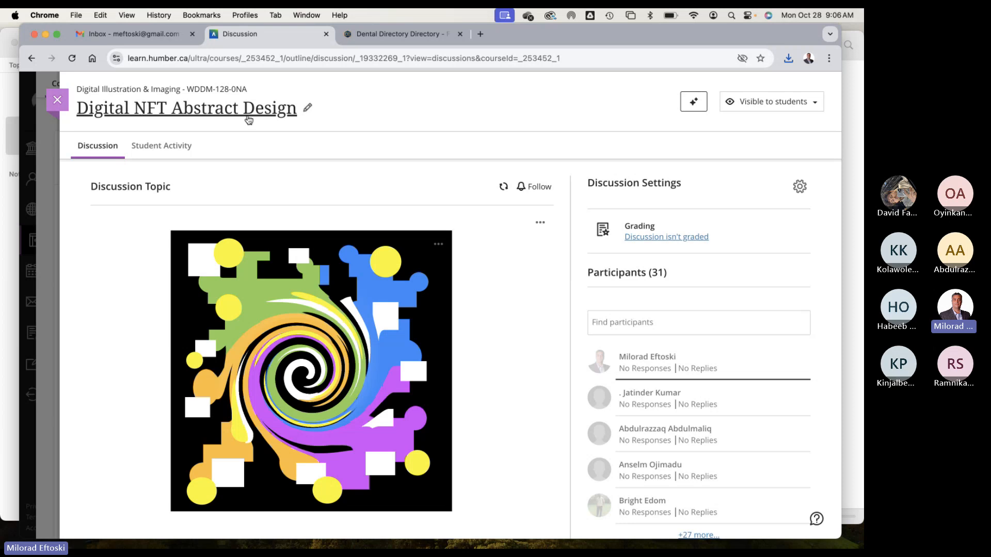
{"action": "left_click", "coordinate": [57, 100]}
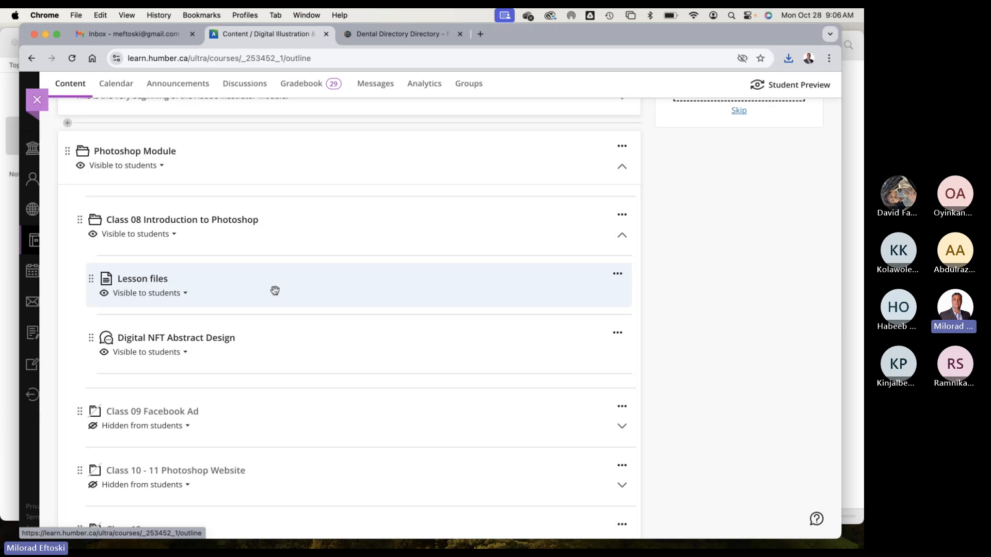
Collapse the Photoshop Module, expand Main Projects, and make the Web Page Design Prototype Project visible to students
{"action": "left_click", "coordinate": [337, 164]}
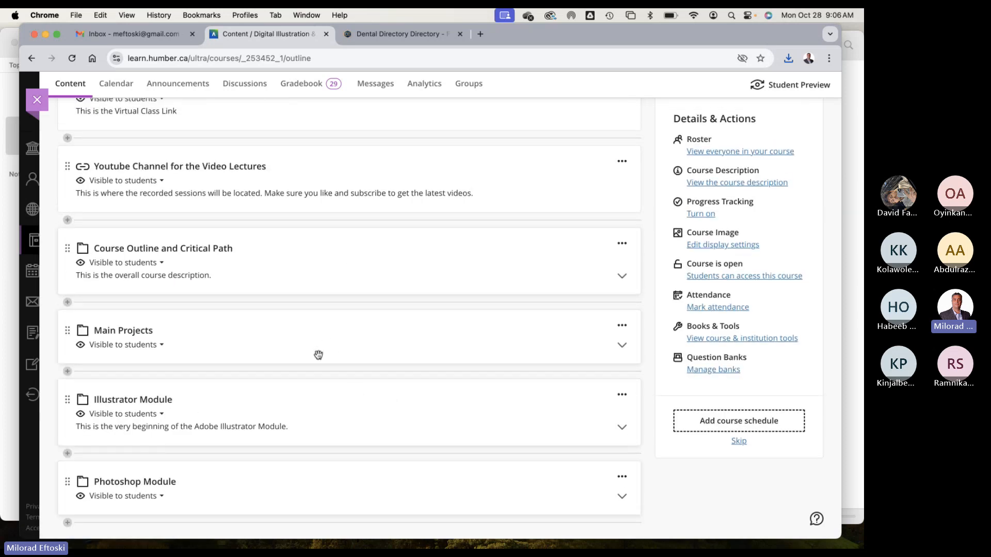
{"action": "left_click", "coordinate": [324, 334]}
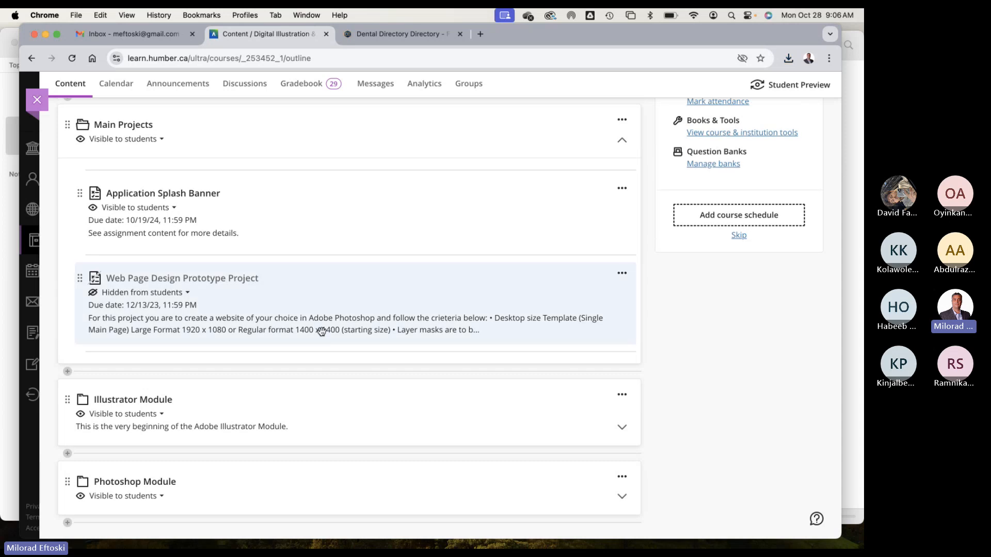
{"action": "left_click", "coordinate": [148, 294]}
{"action": "left_click", "coordinate": [140, 314]}
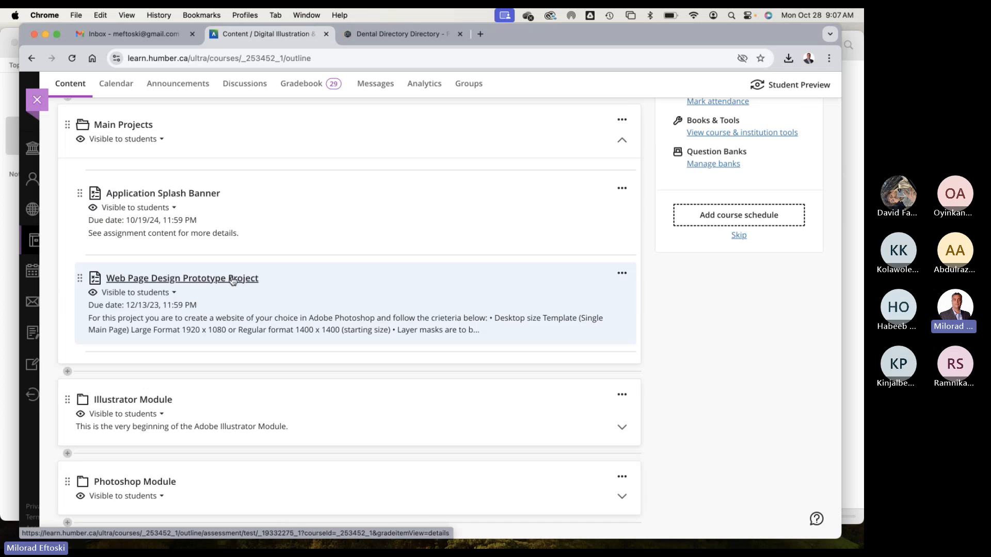
Open the Web Page Design Prototype Project and examine its requirements, grade breakdown and sample page layout
{"action": "left_click", "coordinate": [315, 293]}
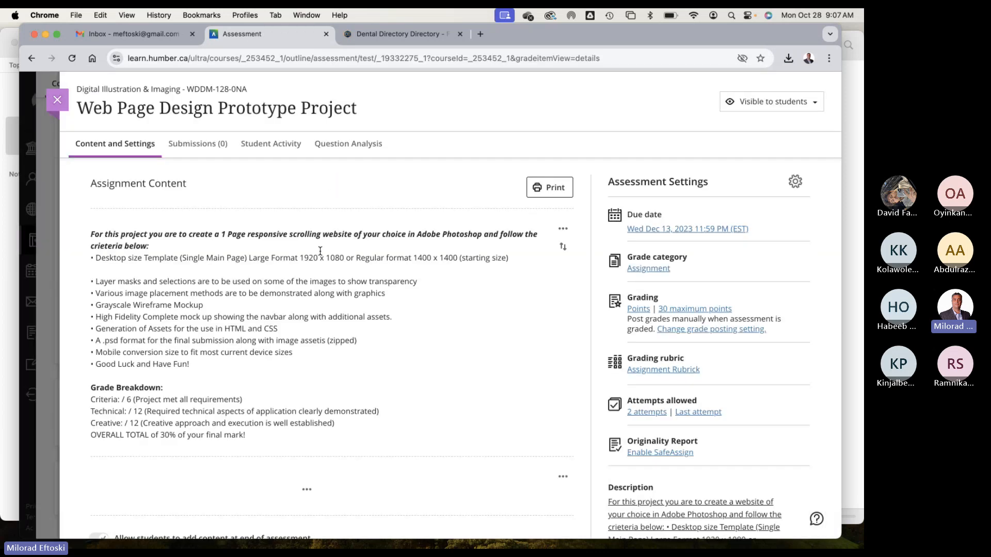
{"action": "scroll", "coordinate": [426, 317], "scroll_direction": "down", "scroll_amount": 5}
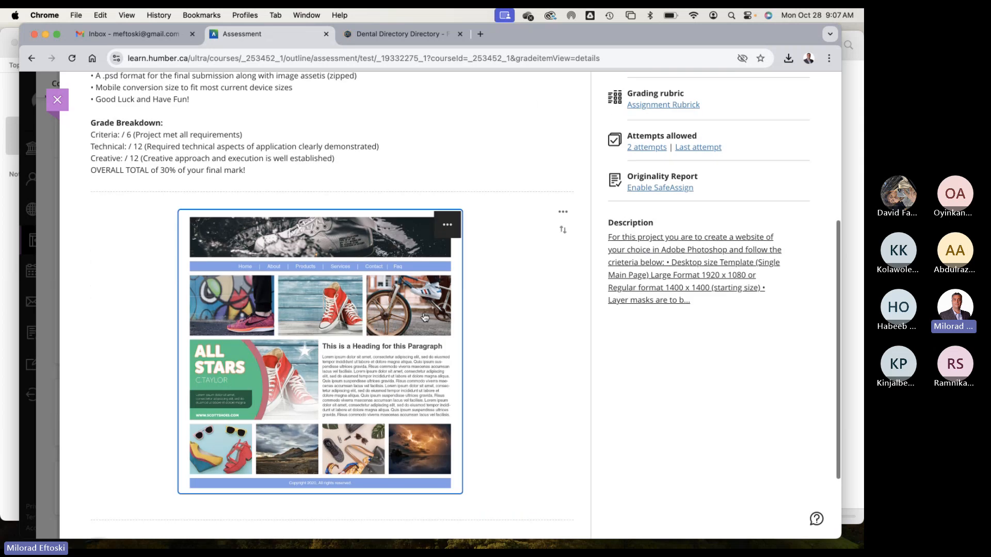
{"action": "scroll", "coordinate": [424, 317], "scroll_direction": "up", "scroll_amount": 1}
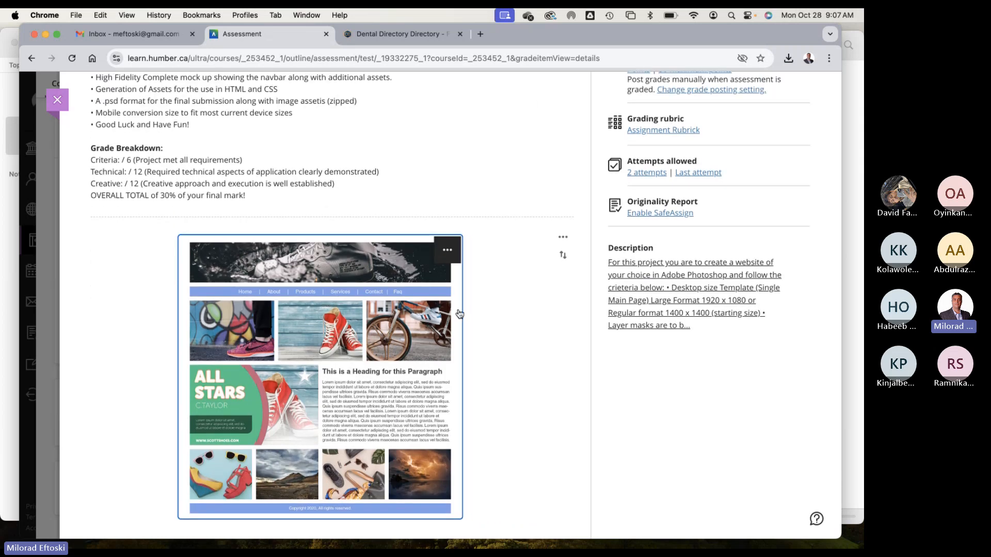
{"action": "scroll", "coordinate": [330, 292], "scroll_direction": "up", "scroll_amount": 4}
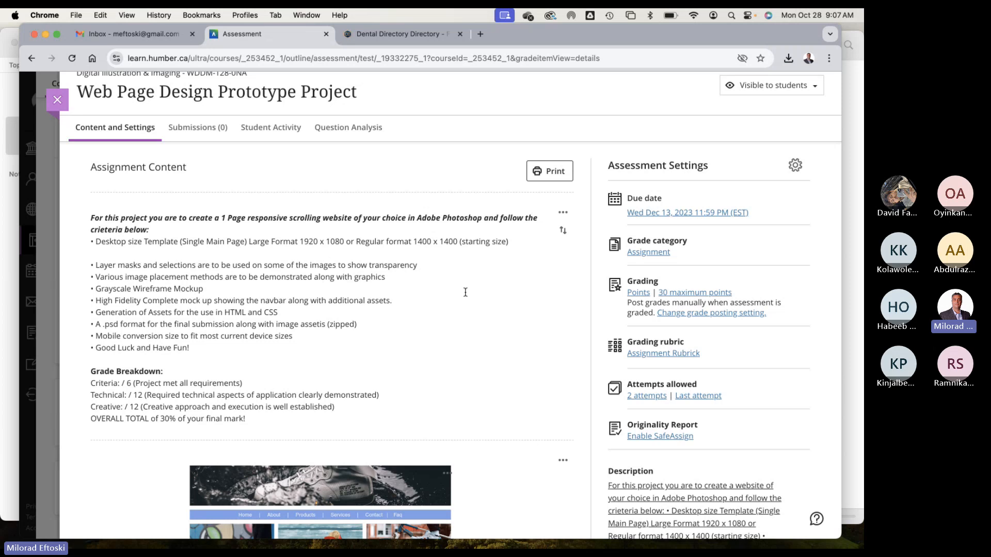
{"action": "scroll", "coordinate": [449, 306], "scroll_direction": "down", "scroll_amount": 2}
{"action": "scroll", "coordinate": [449, 305], "scroll_direction": "up", "scroll_amount": 1}
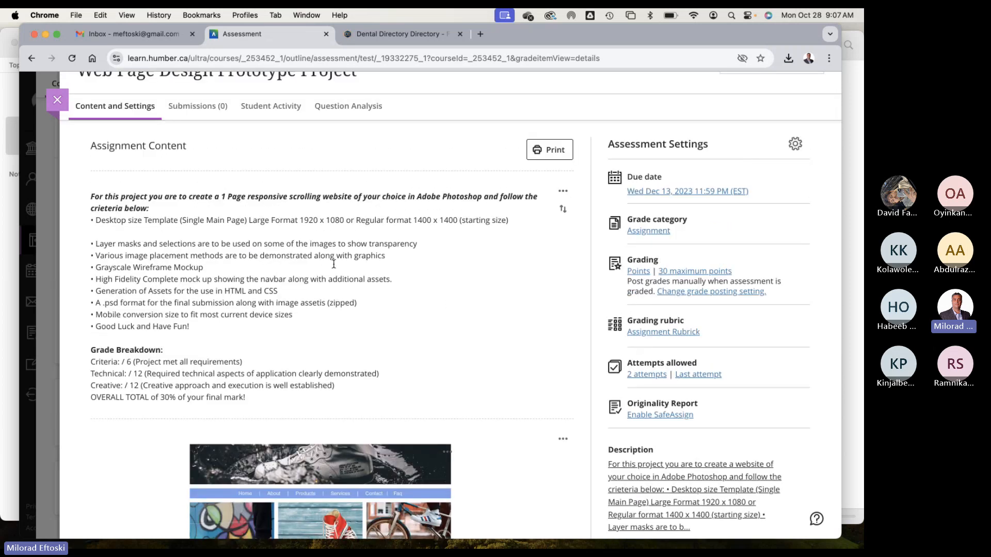
{"action": "scroll", "coordinate": [310, 274], "scroll_direction": "down", "scroll_amount": 5}
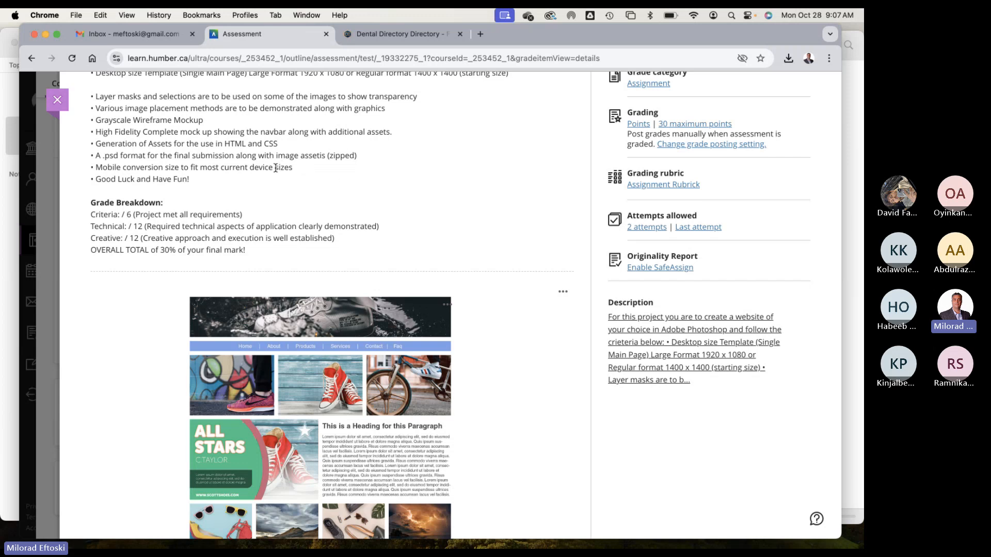
{"action": "scroll", "coordinate": [311, 167], "scroll_direction": "up", "scroll_amount": 3}
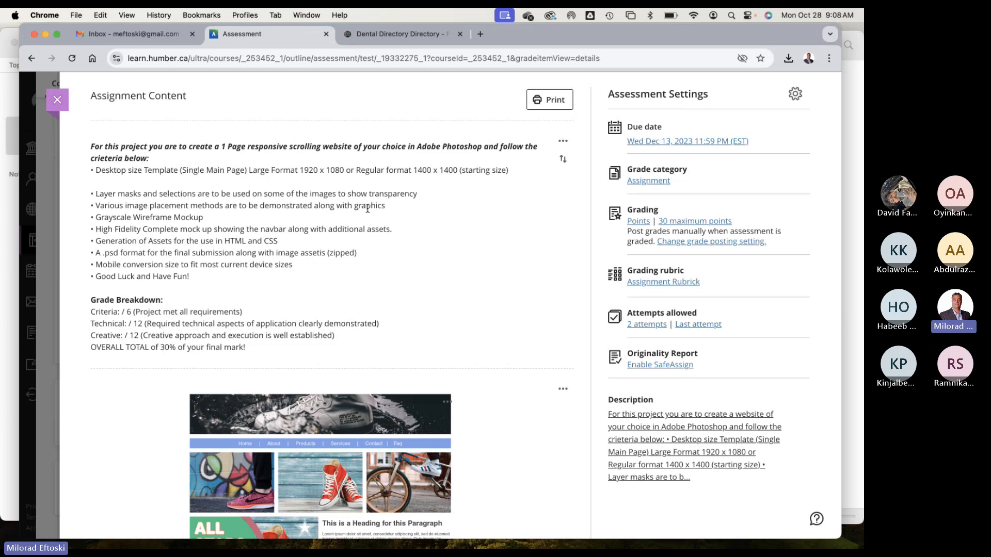
{"action": "scroll", "coordinate": [309, 250], "scroll_direction": "down", "scroll_amount": 4}
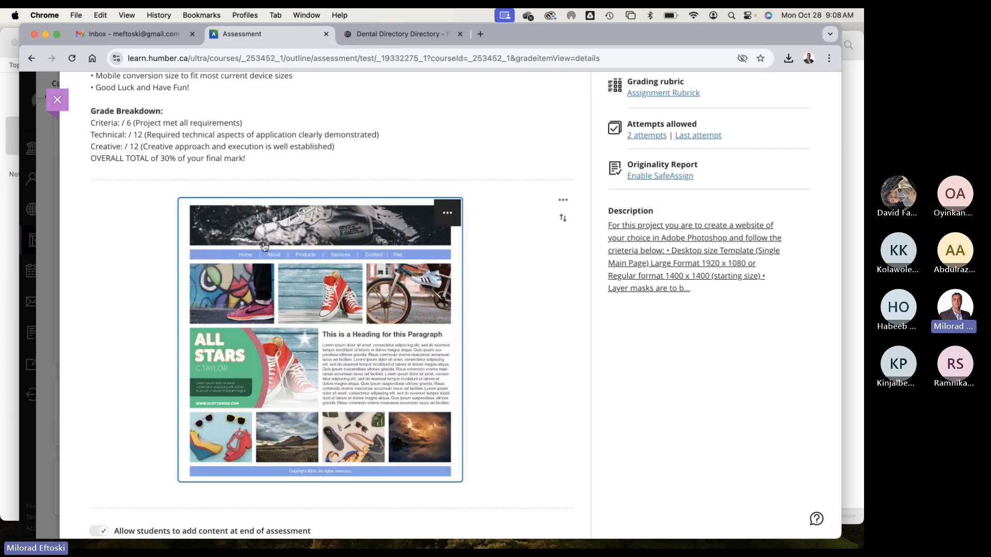
{"action": "scroll", "coordinate": [289, 258], "scroll_direction": "up", "scroll_amount": 4}
{"action": "scroll", "coordinate": [320, 283], "scroll_direction": "down", "scroll_amount": 4}
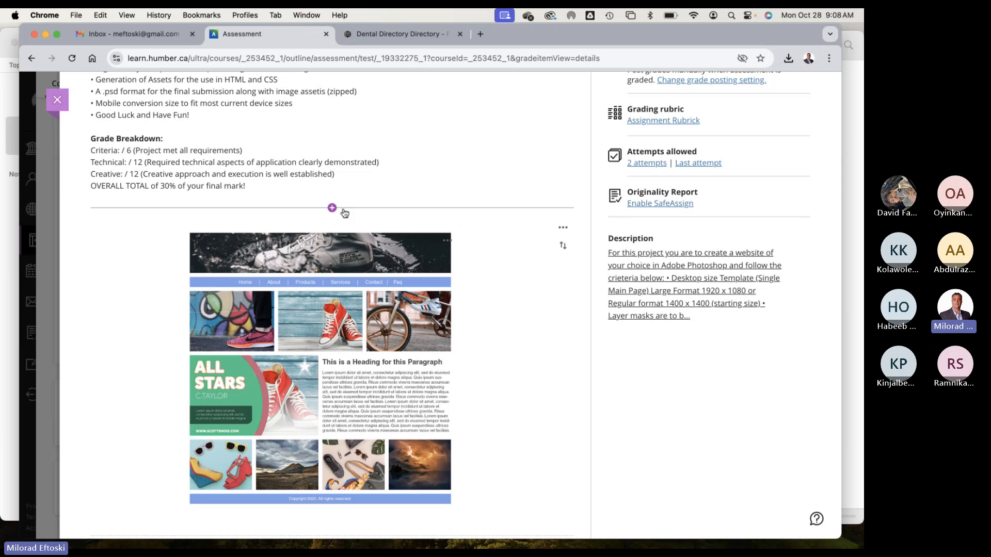
Examine the Web Page Design Prototype Project's criteria, grade breakdown and sample layout, then close it and collapse Main Projects
{"action": "scroll", "coordinate": [335, 211], "scroll_direction": "down", "scroll_amount": 2}
{"action": "scroll", "coordinate": [338, 216], "scroll_direction": "up", "scroll_amount": 6}
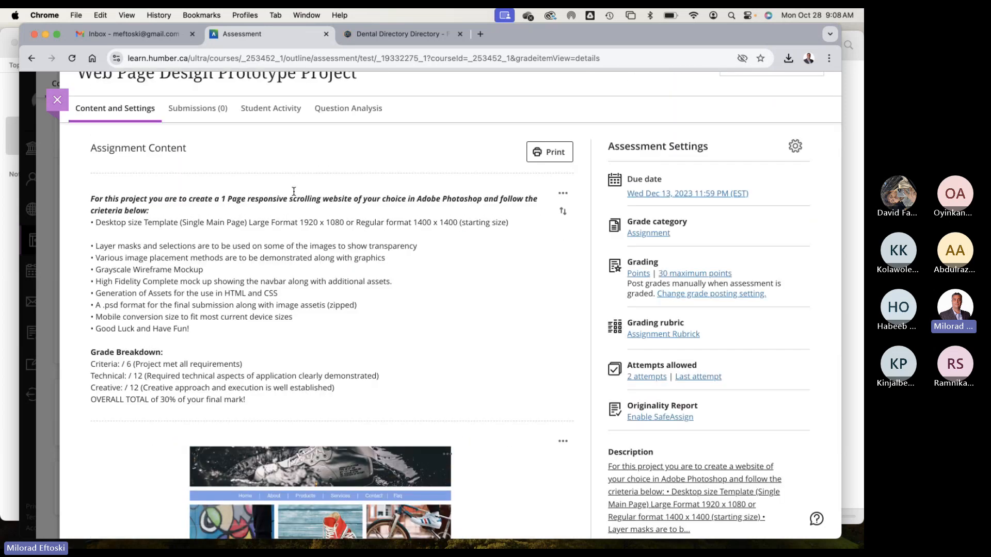
{"action": "scroll", "coordinate": [267, 237], "scroll_direction": "down", "scroll_amount": 5}
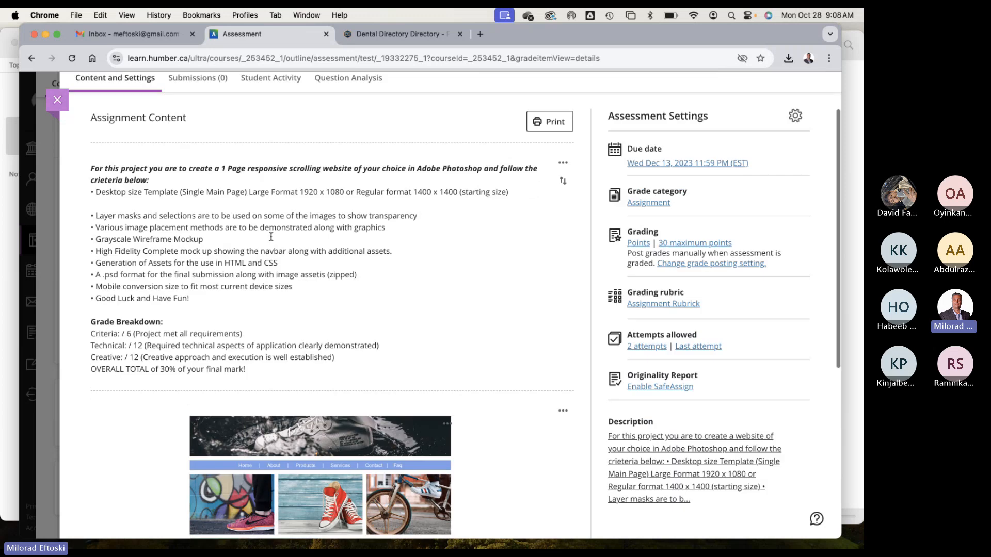
{"action": "scroll", "coordinate": [267, 243], "scroll_direction": "up", "scroll_amount": 6}
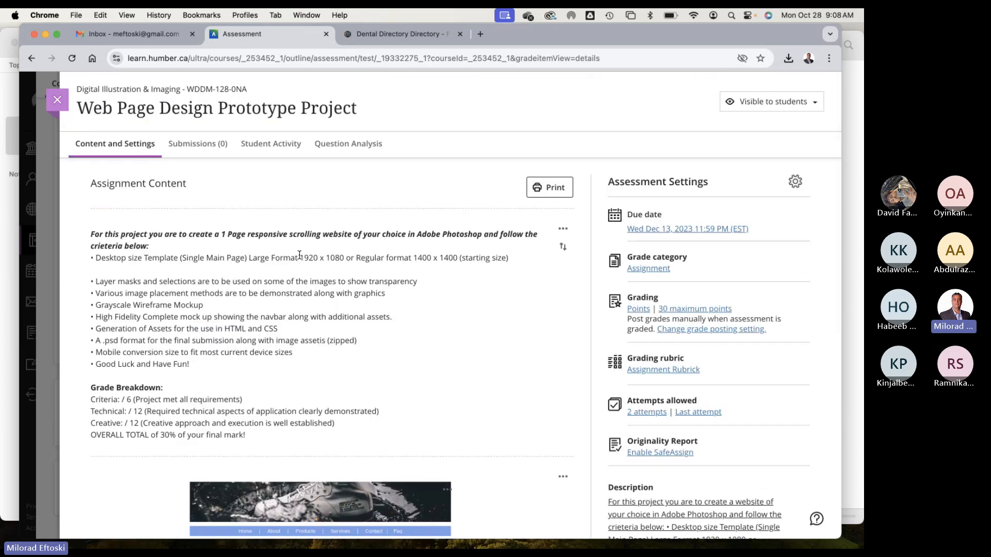
{"action": "left_click", "coordinate": [58, 101]}
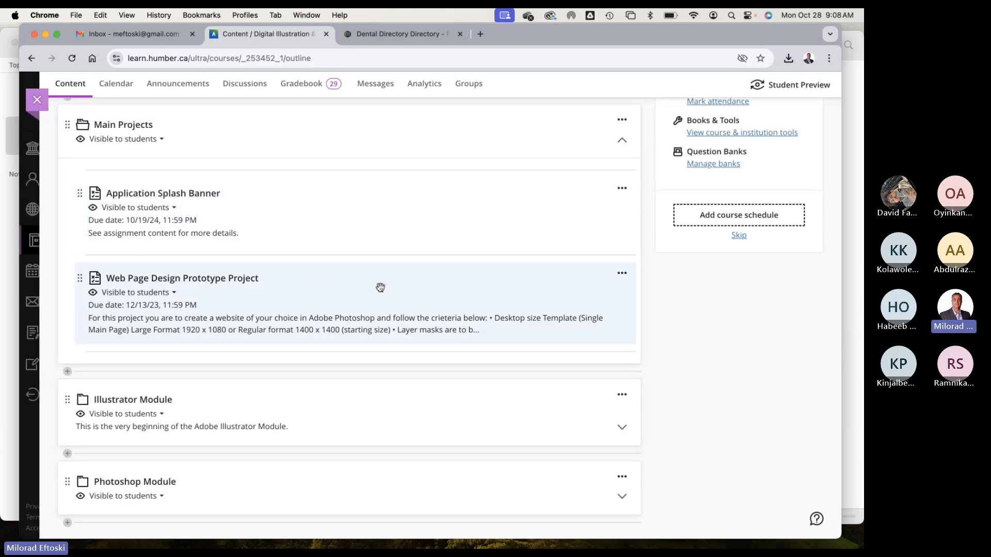
{"action": "left_click", "coordinate": [338, 145]}
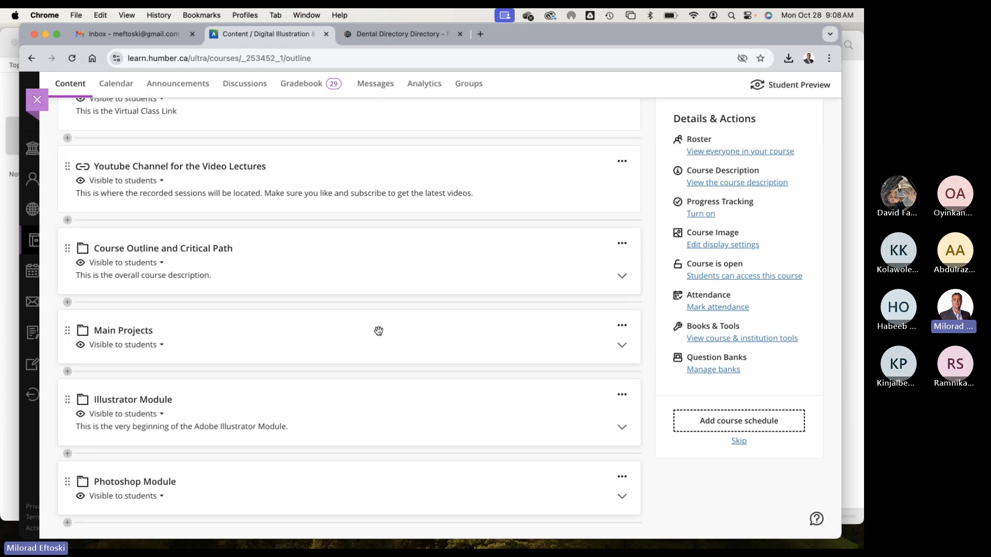
Expand the Photoshop Module and its Class 10 - 11 Photoshop Website folder, examine the class files, and collapse the module
{"action": "left_click", "coordinate": [342, 489]}
{"action": "scroll", "coordinate": [368, 425], "scroll_direction": "down", "scroll_amount": 7}
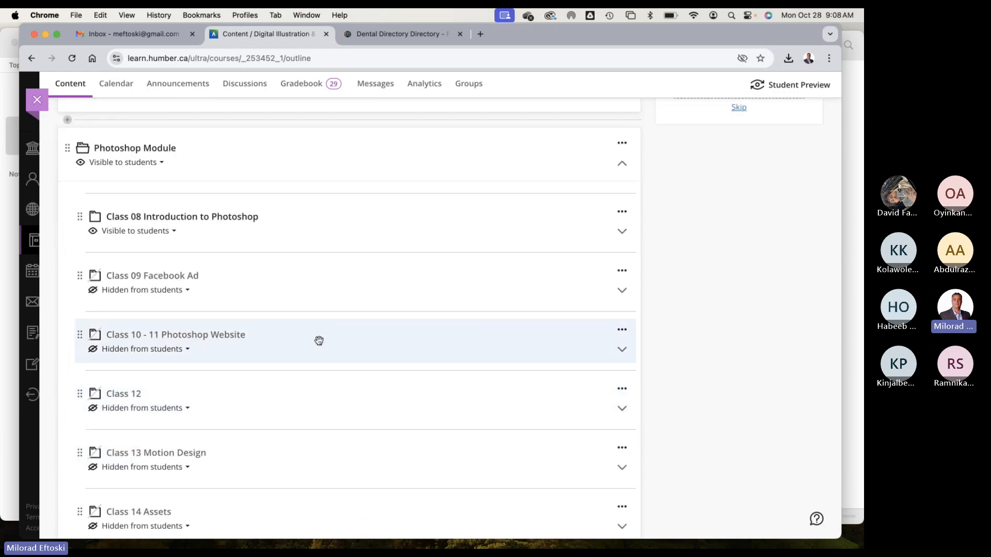
{"action": "left_click", "coordinate": [319, 341]}
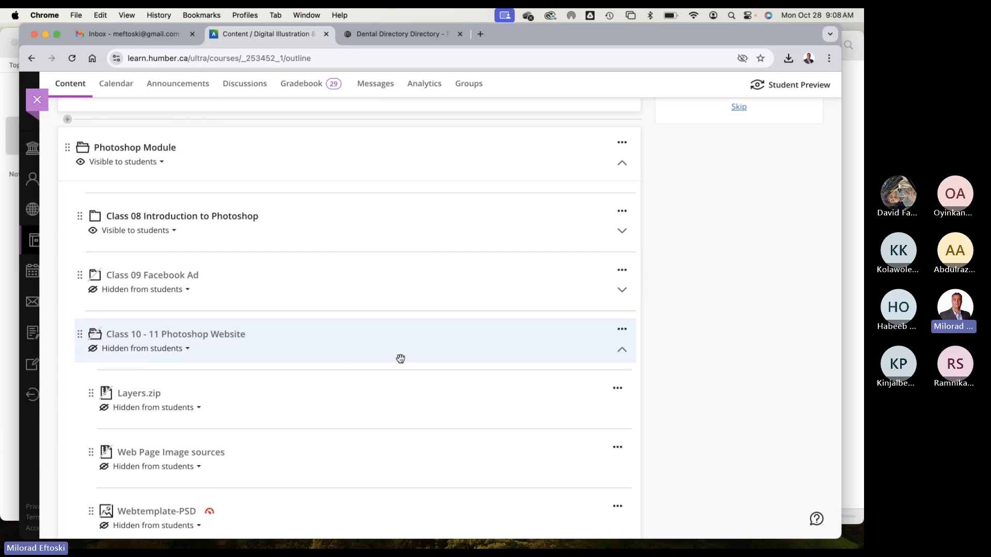
{"action": "scroll", "coordinate": [400, 359], "scroll_direction": "down", "scroll_amount": 3}
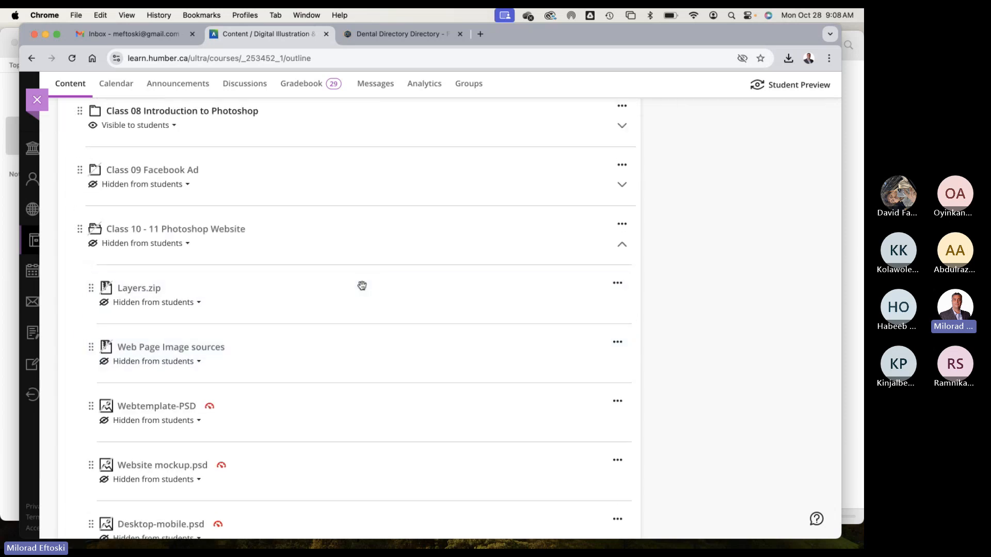
{"action": "scroll", "coordinate": [362, 286], "scroll_direction": "down", "scroll_amount": 6}
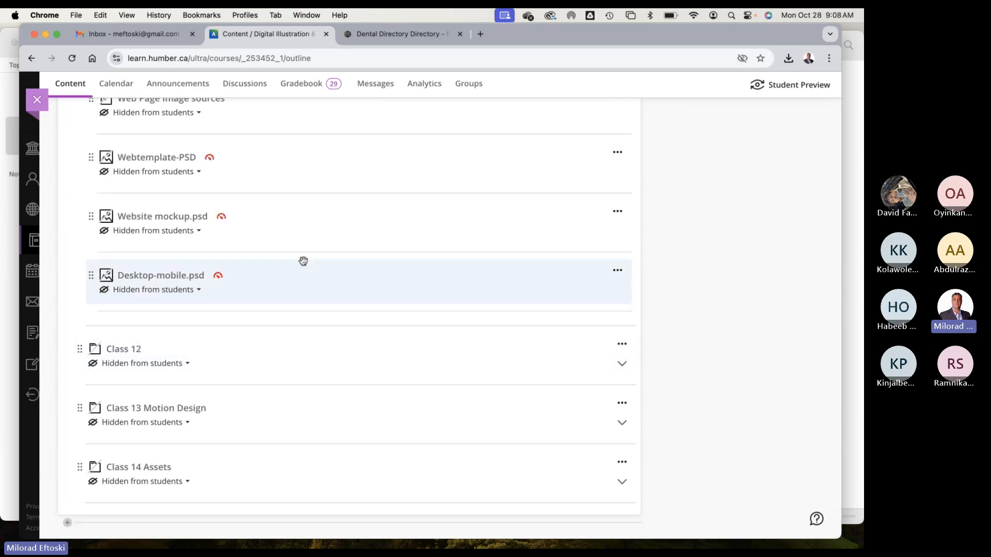
{"action": "scroll", "coordinate": [349, 257], "scroll_direction": "up", "scroll_amount": 4}
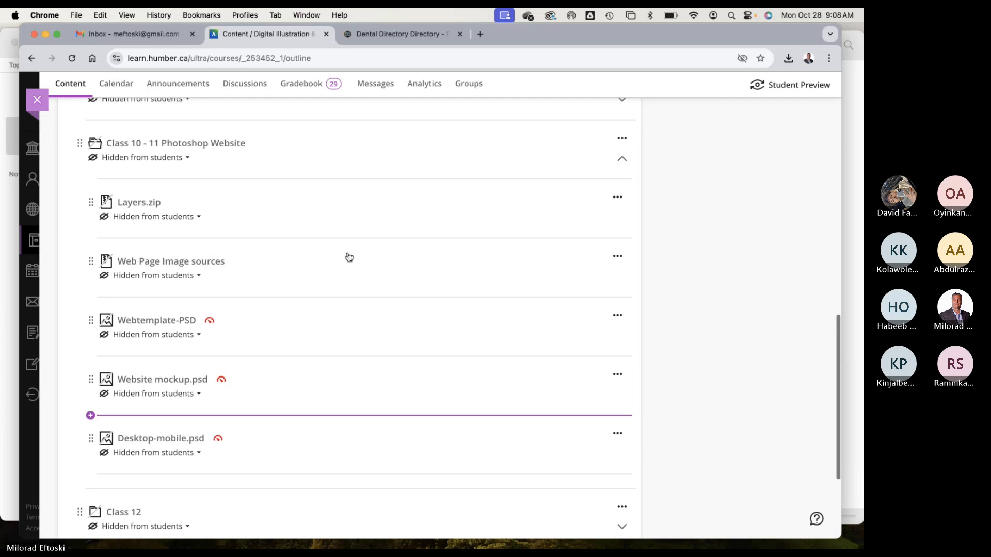
{"action": "scroll", "coordinate": [347, 255], "scroll_direction": "up", "scroll_amount": 3}
{"action": "scroll", "coordinate": [341, 239], "scroll_direction": "up", "scroll_amount": 3}
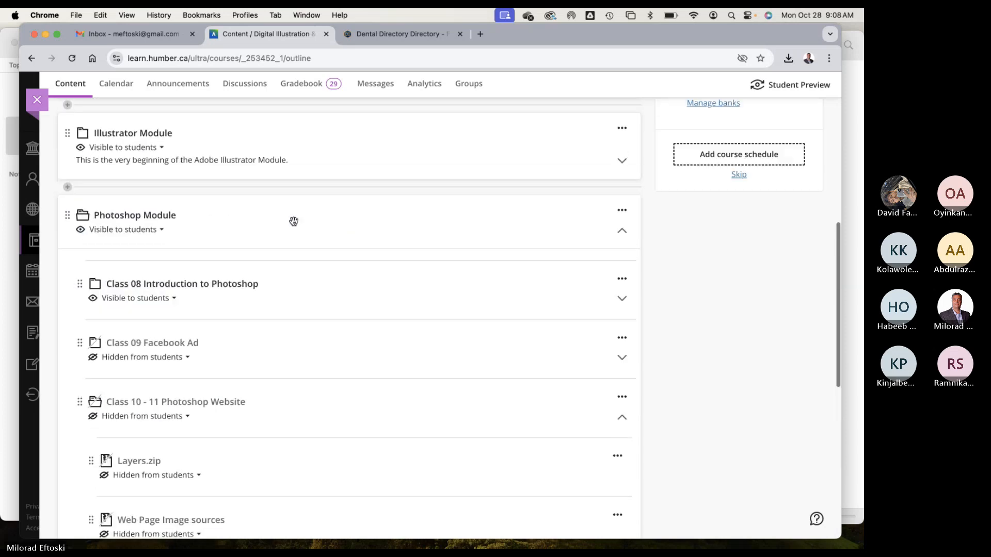
{"action": "scroll", "coordinate": [335, 222], "scroll_direction": "up", "scroll_amount": 5}
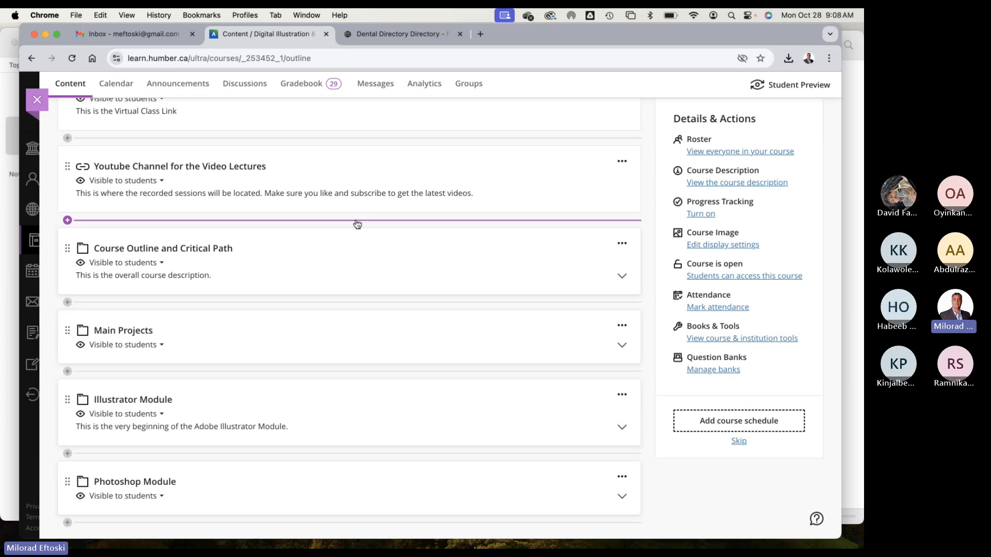
Expand the Illustrator Module, examine the two assignments inside Illustrator Assignments, and collapse that folder
{"action": "scroll", "coordinate": [420, 285], "scroll_direction": "up", "scroll_amount": 3}
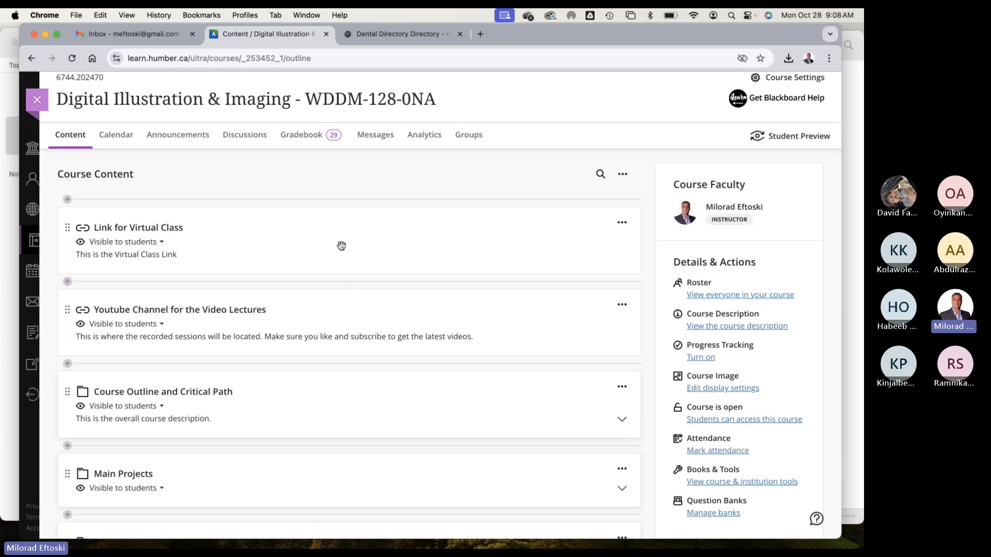
{"action": "scroll", "coordinate": [431, 292], "scroll_direction": "down", "scroll_amount": 3}
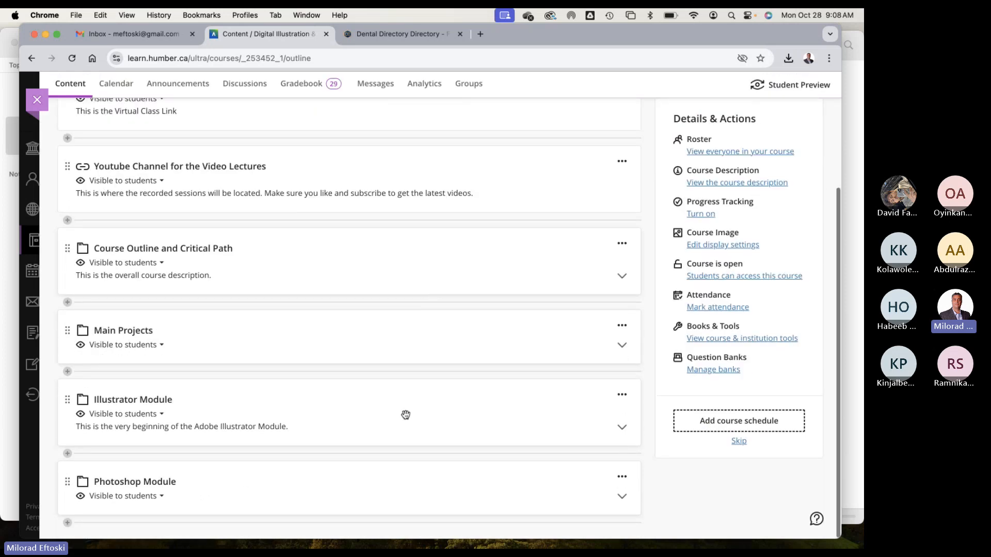
{"action": "left_click", "coordinate": [406, 415]}
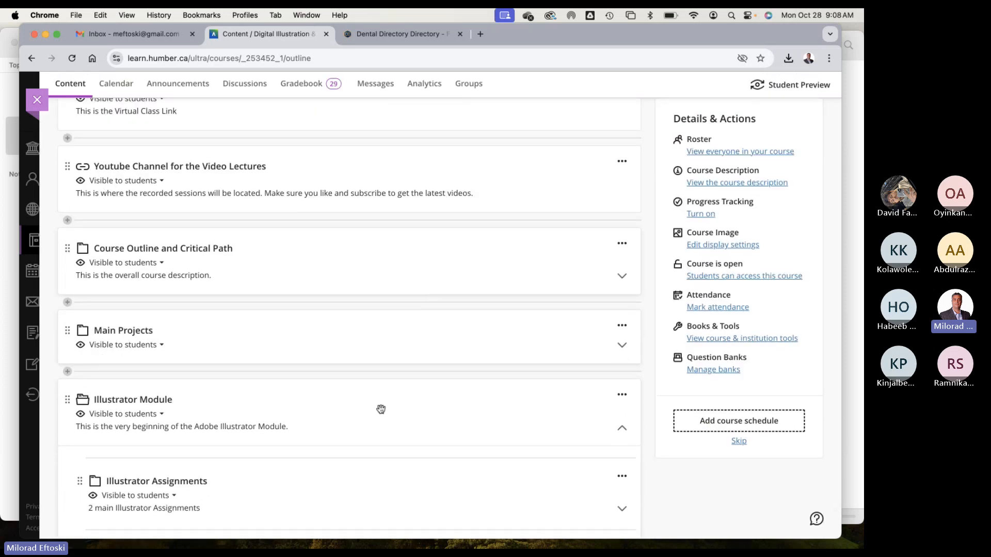
{"action": "scroll", "coordinate": [381, 409], "scroll_direction": "down", "scroll_amount": 5}
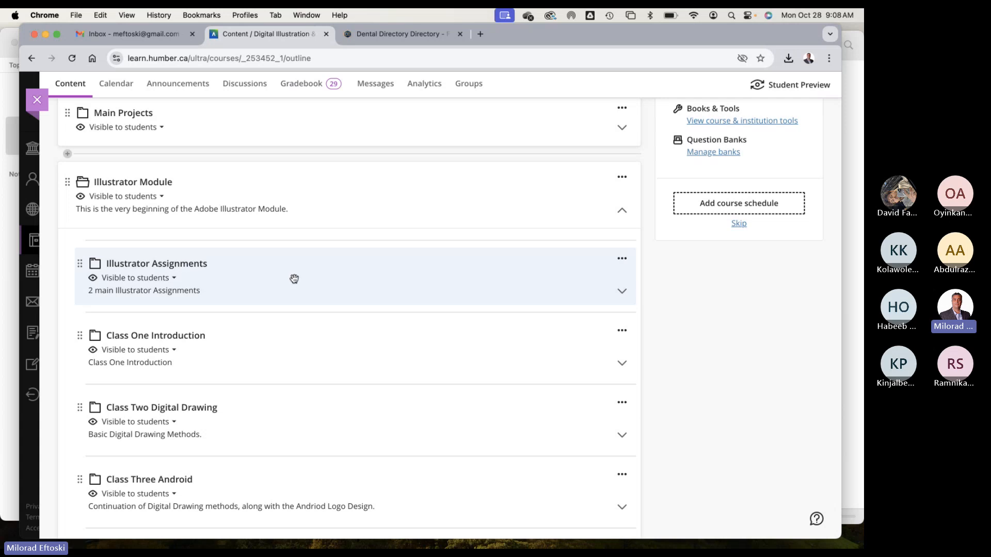
{"action": "left_click", "coordinate": [294, 279]}
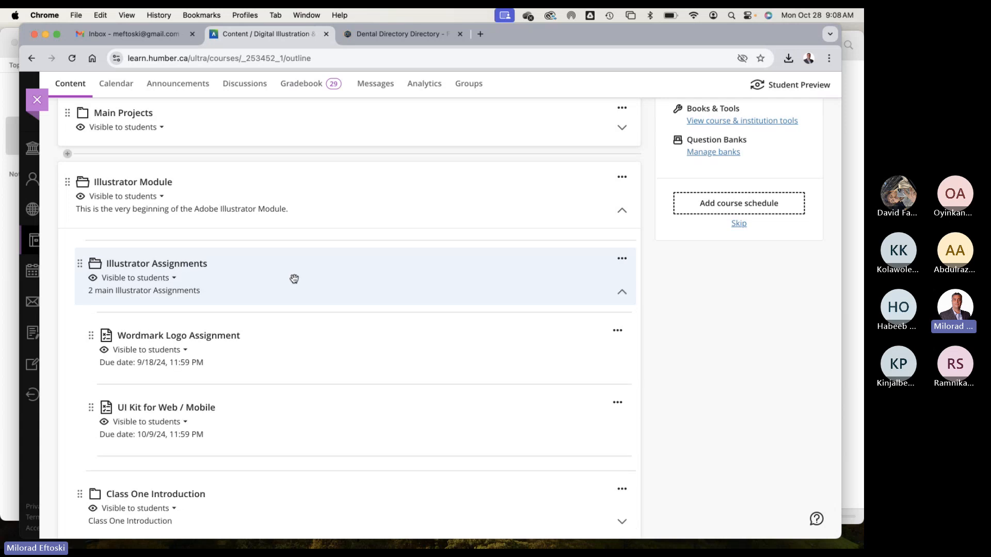
{"action": "left_click", "coordinate": [318, 292]}
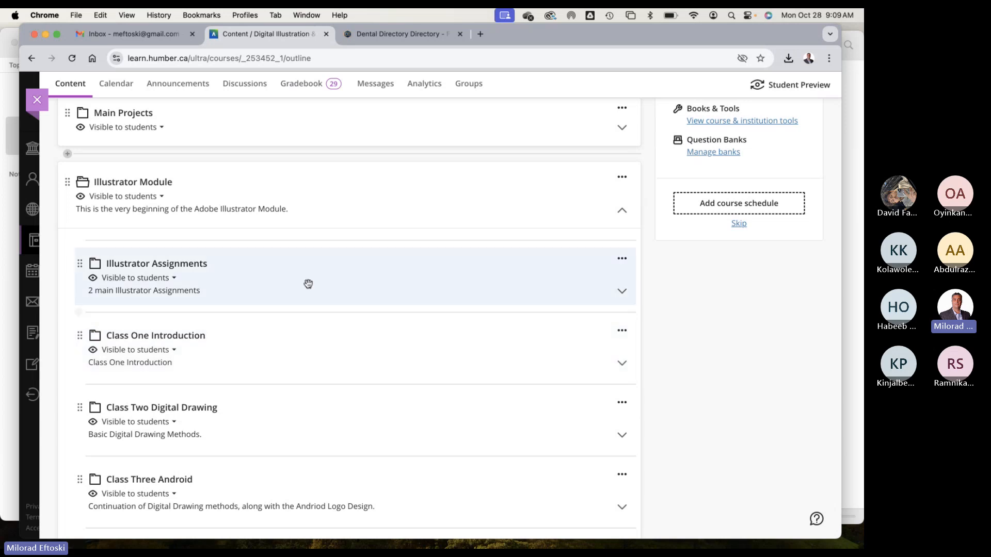
Examine the Illustrator Module's class folders, expand the Photoshop Module, and examine its Class 08 to Class 14 folders
{"action": "scroll", "coordinate": [372, 317], "scroll_direction": "down", "scroll_amount": 6}
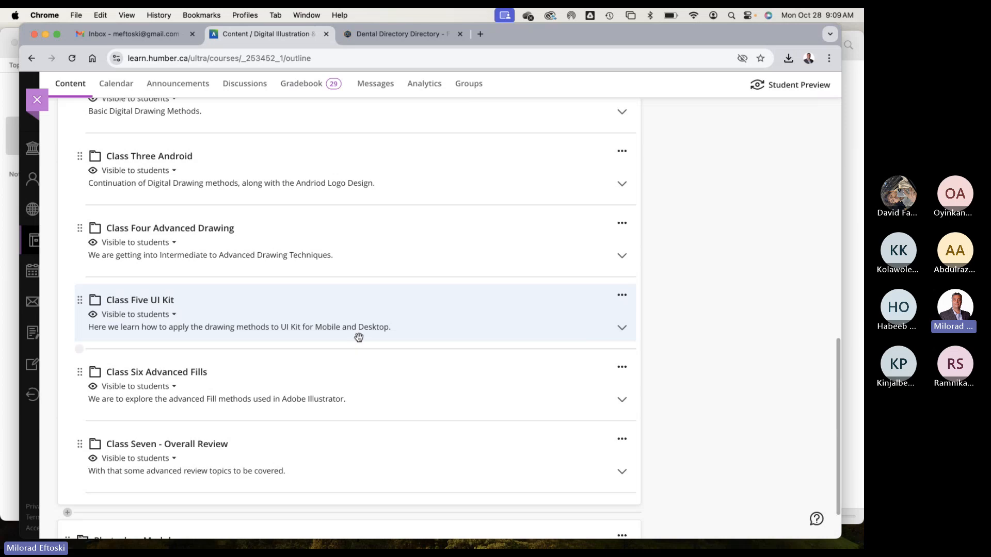
{"action": "scroll", "coordinate": [358, 336], "scroll_direction": "down", "scroll_amount": 1}
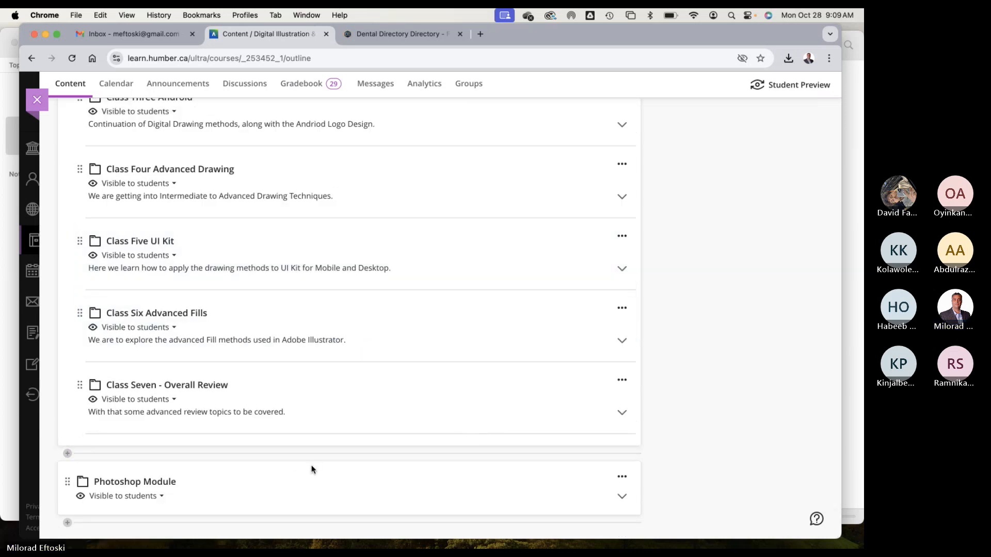
{"action": "left_click", "coordinate": [314, 482]}
{"action": "scroll", "coordinate": [315, 464], "scroll_direction": "down", "scroll_amount": 7}
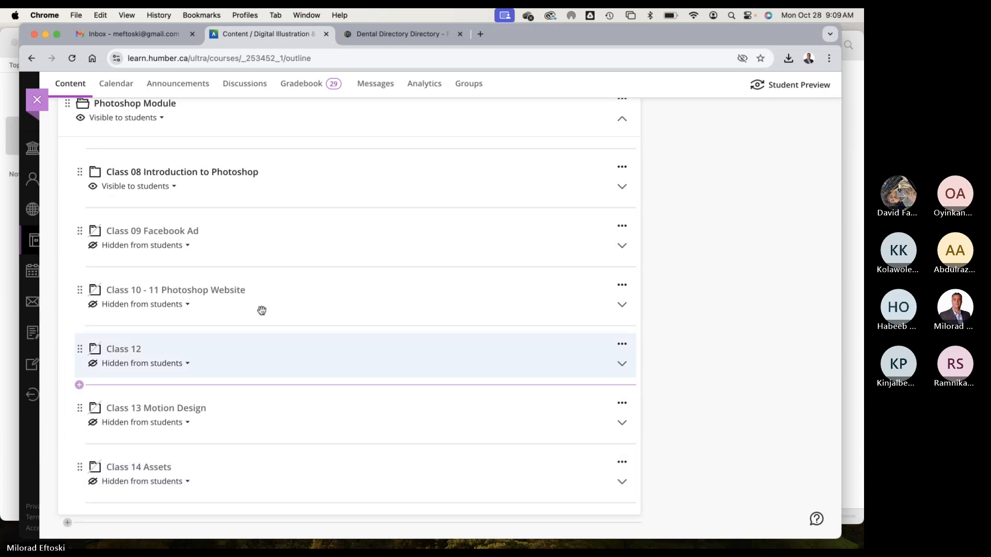
{"action": "scroll", "coordinate": [274, 268], "scroll_direction": "up", "scroll_amount": 1}
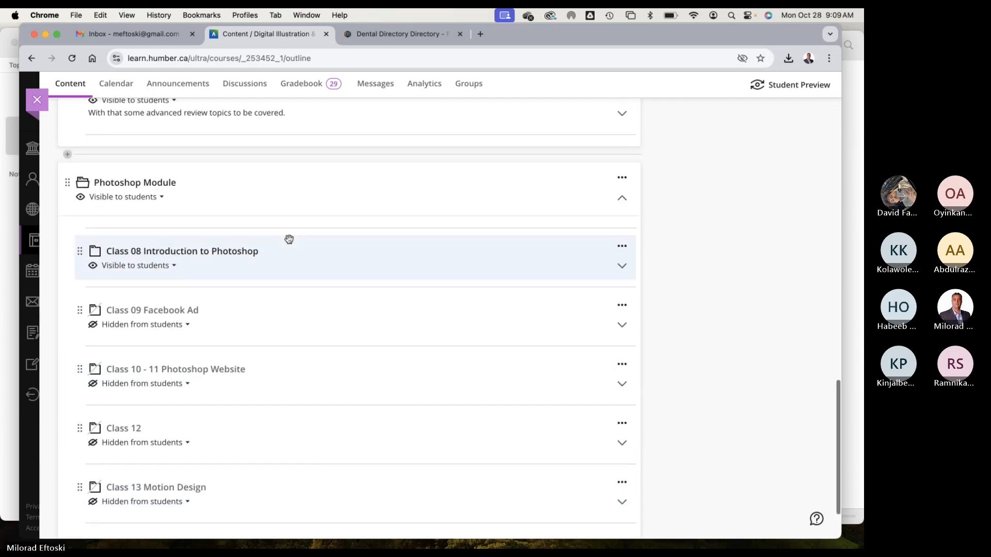
{"action": "scroll", "coordinate": [279, 261], "scroll_direction": "up", "scroll_amount": 1}
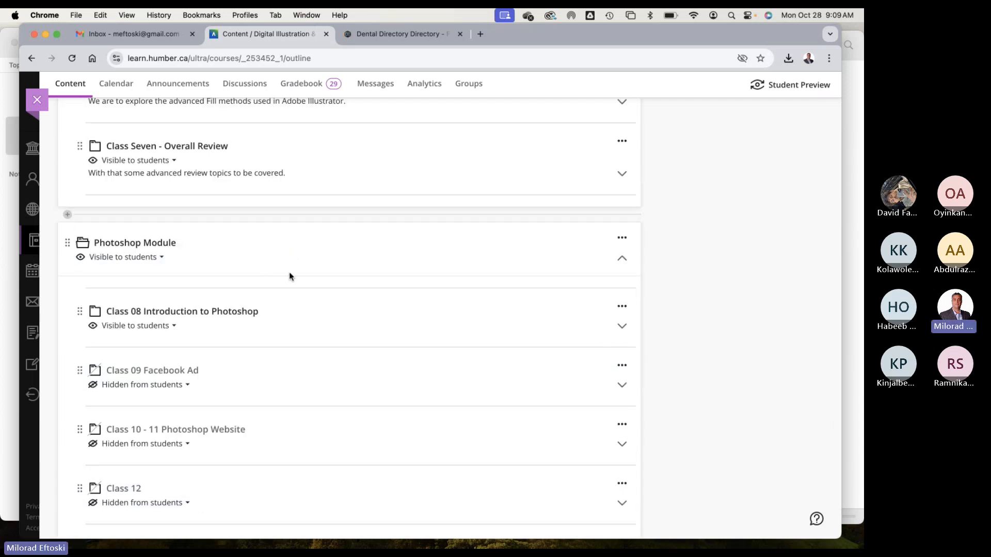
{"action": "scroll", "coordinate": [279, 296], "scroll_direction": "up", "scroll_amount": 15}
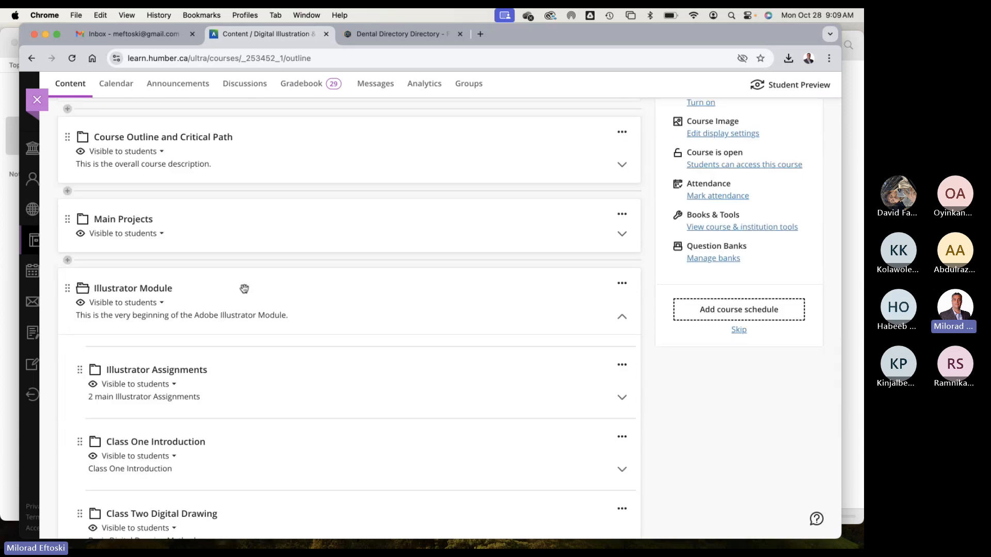
{"action": "scroll", "coordinate": [253, 289], "scroll_direction": "down", "scroll_amount": 3}
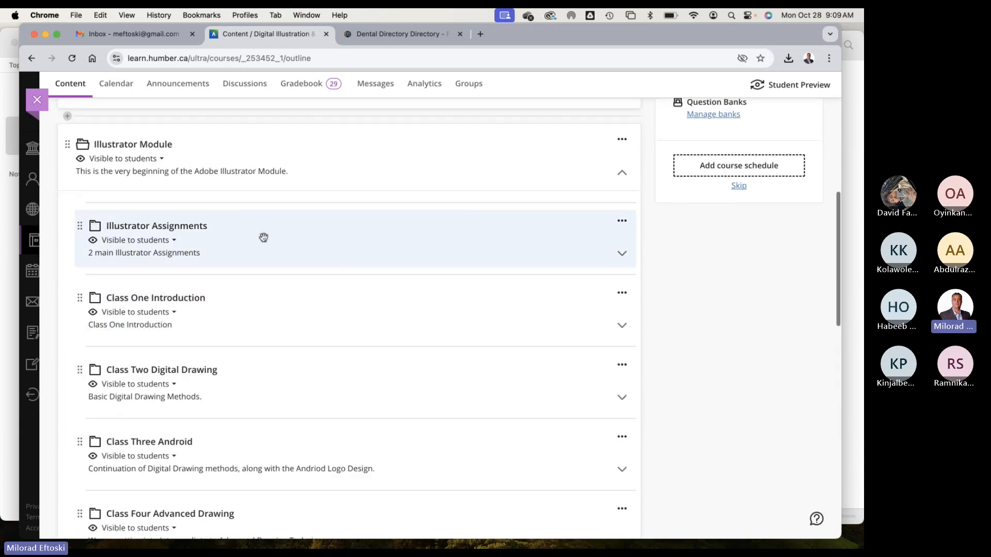
{"action": "scroll", "coordinate": [261, 237], "scroll_direction": "up", "scroll_amount": 4}
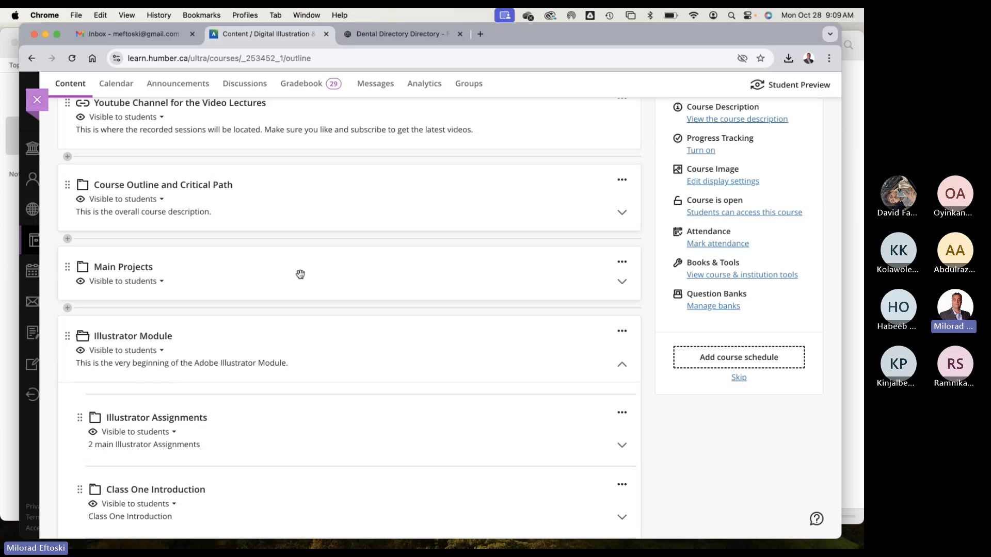
{"action": "scroll", "coordinate": [294, 273], "scroll_direction": "down", "scroll_amount": 18}
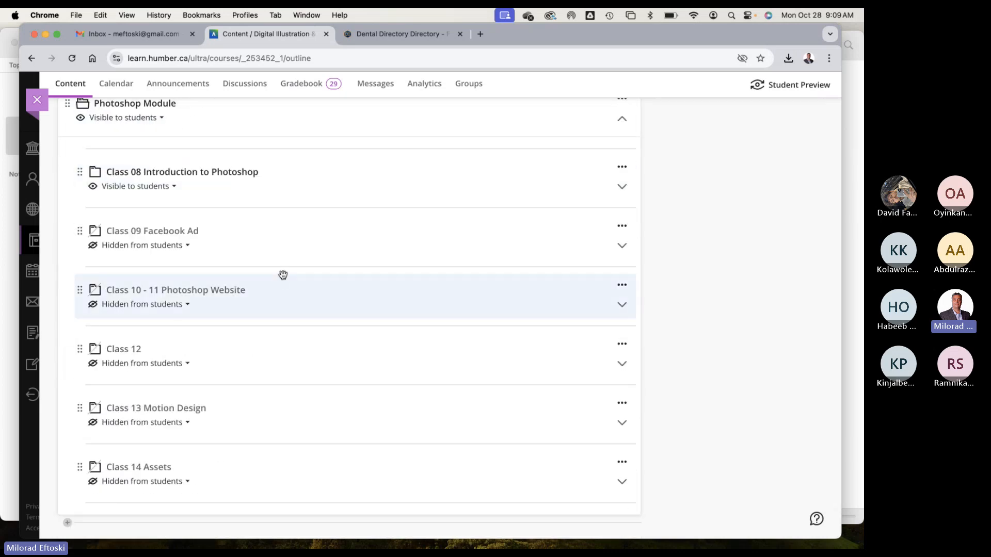
{"action": "scroll", "coordinate": [263, 277], "scroll_direction": "up", "scroll_amount": 20}
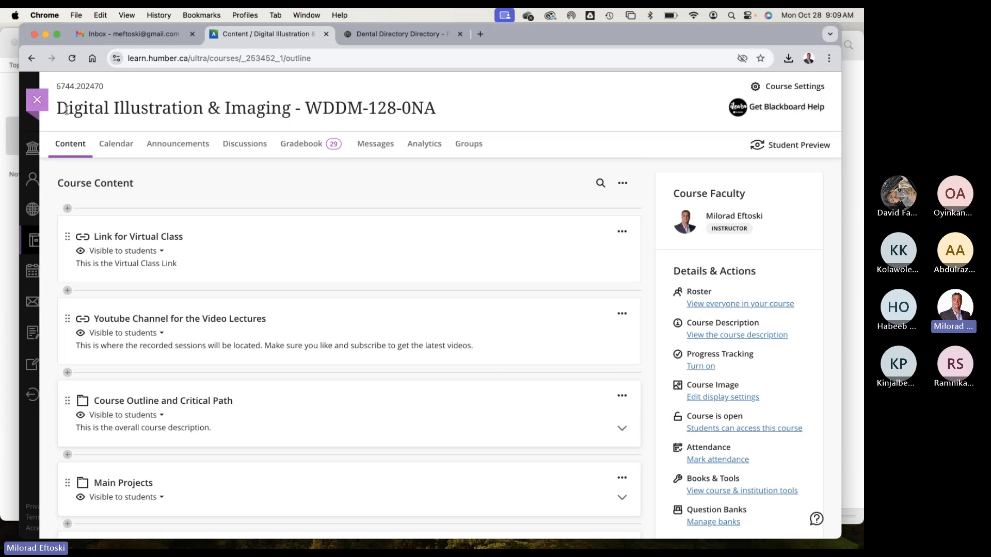
Clear the desktop by minimizing the browser and closing the UI Kit Web Development folder window and the Notes window
{"action": "left_click", "coordinate": [45, 34]}
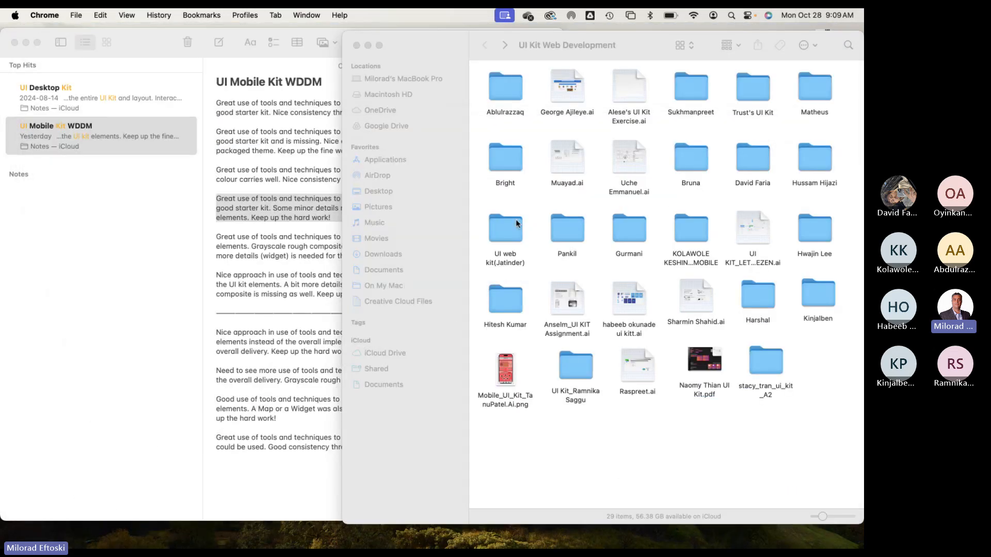
{"action": "left_click", "coordinate": [356, 45]}
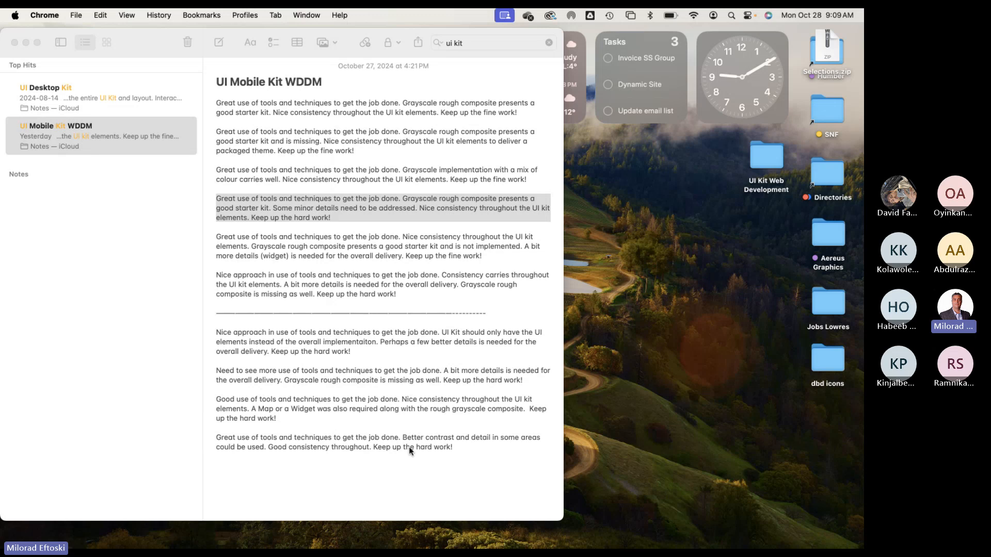
{"action": "left_click", "coordinate": [14, 42]}
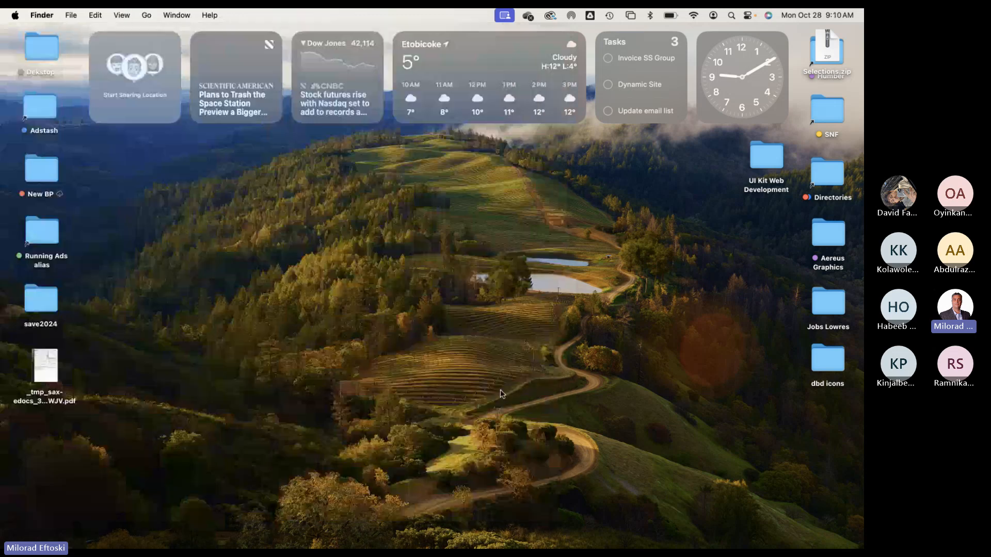
Switch to Adobe Photoshop 2025 and open its About information to check the release version
{"action": "mouse_move", "coordinate": [378, 548]}
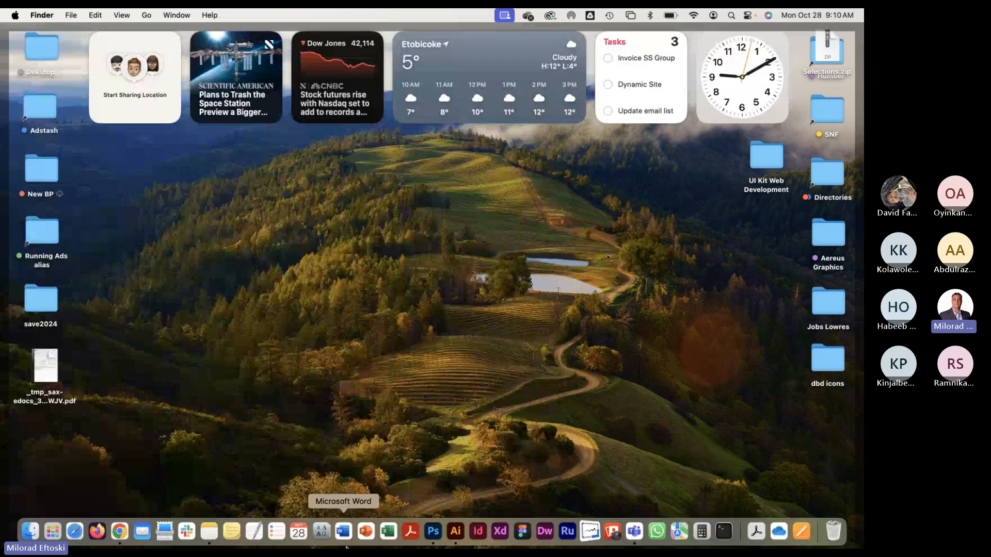
{"action": "left_click", "coordinate": [433, 532]}
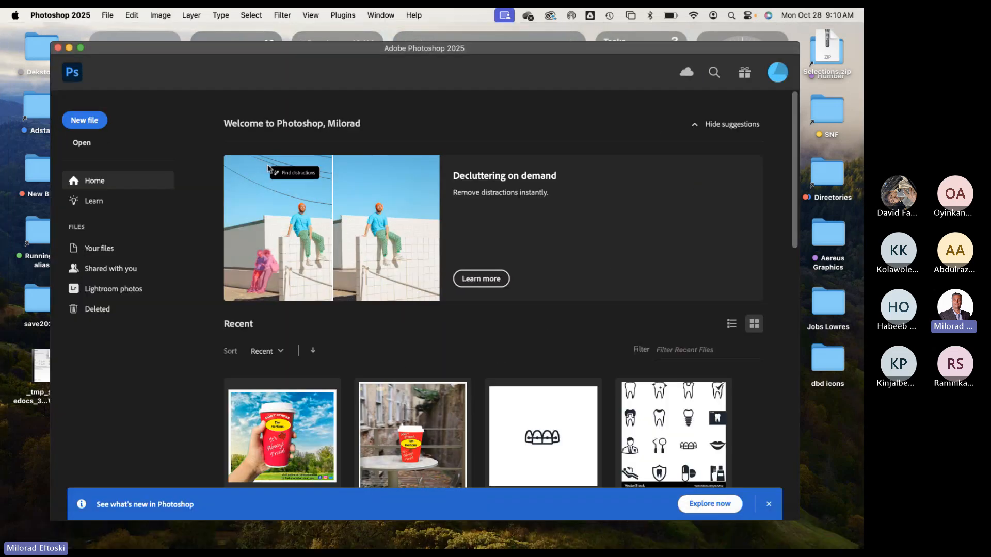
{"action": "left_click", "coordinate": [72, 15]}
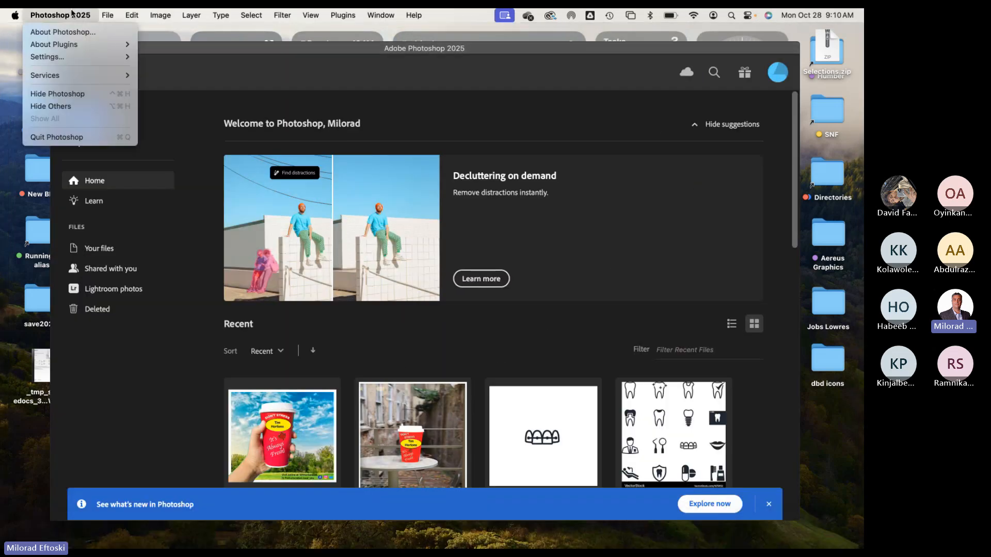
{"action": "left_click", "coordinate": [76, 33]}
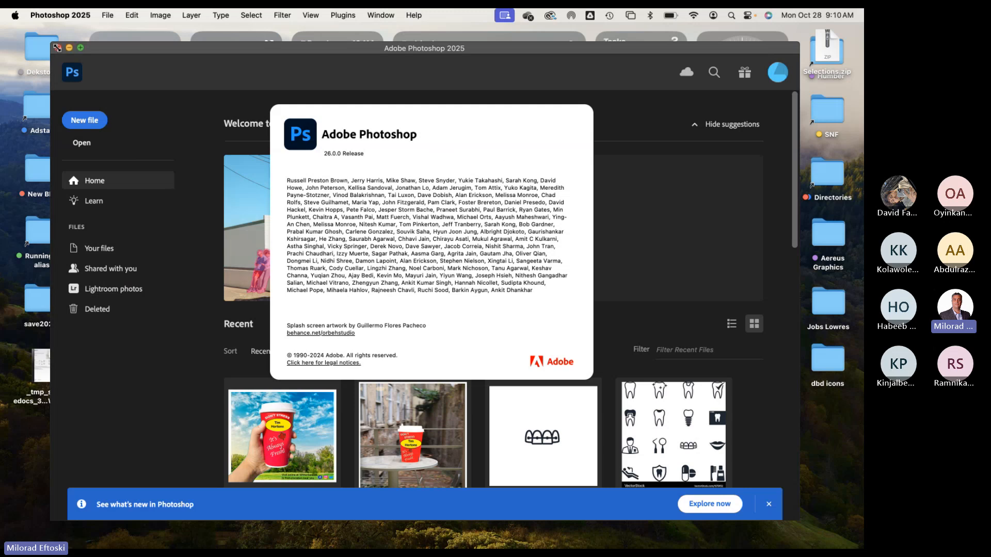
Close the About information, quit and relaunch Photoshop 2025, and dismiss the "See what's new in Photoshop" banner
{"action": "left_click", "coordinate": [317, 134]}
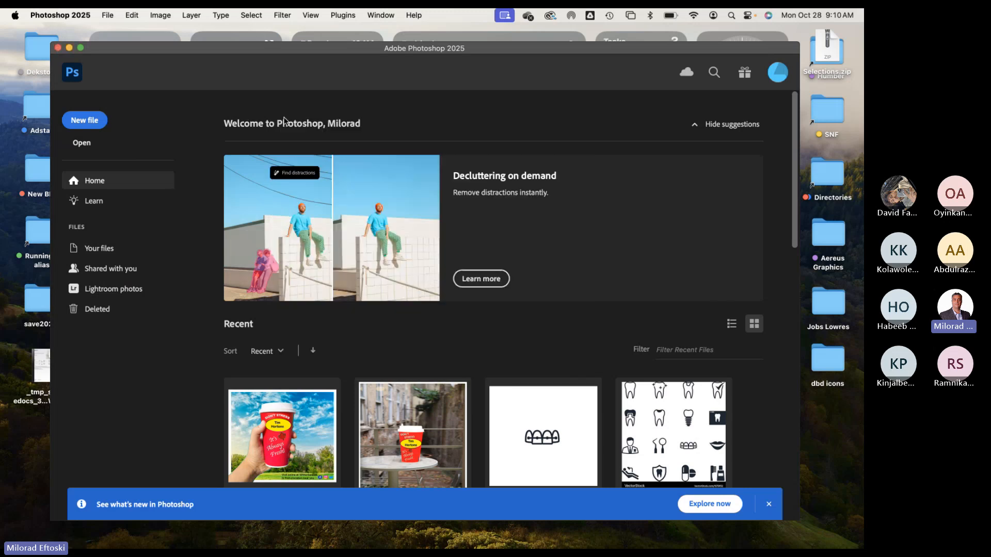
{"action": "left_click", "coordinate": [39, 14]}
{"action": "left_click", "coordinate": [78, 137]}
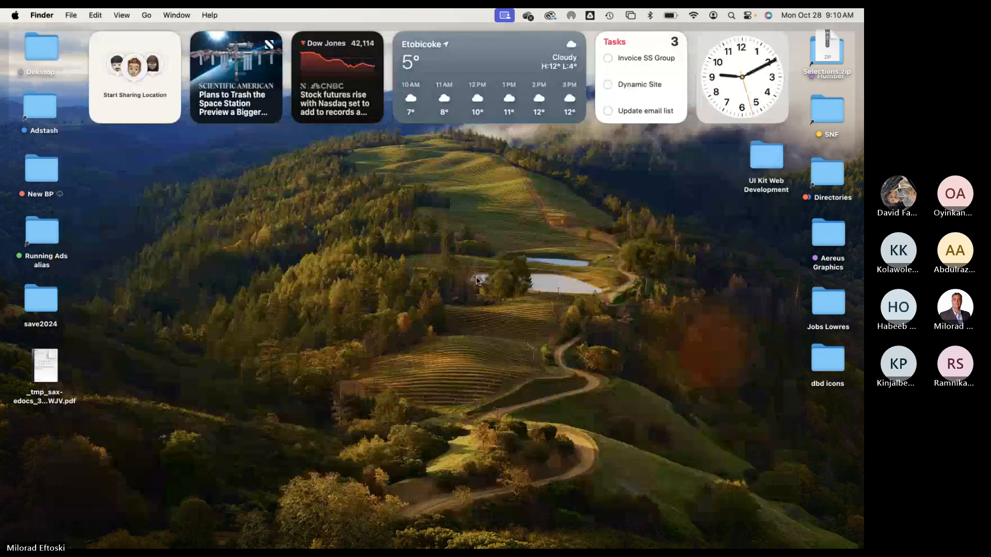
{"action": "left_click", "coordinate": [456, 534]}
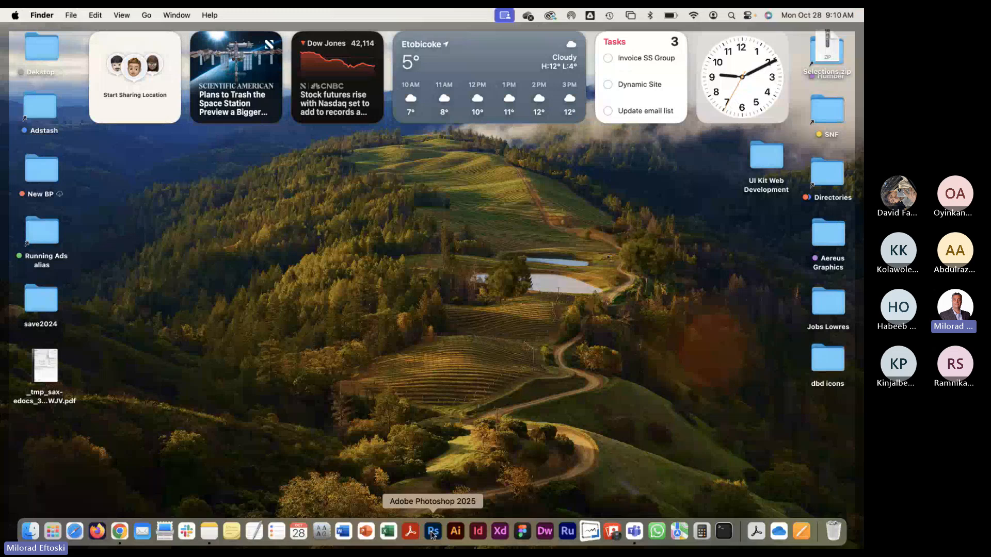
{"action": "left_click", "coordinate": [433, 531]}
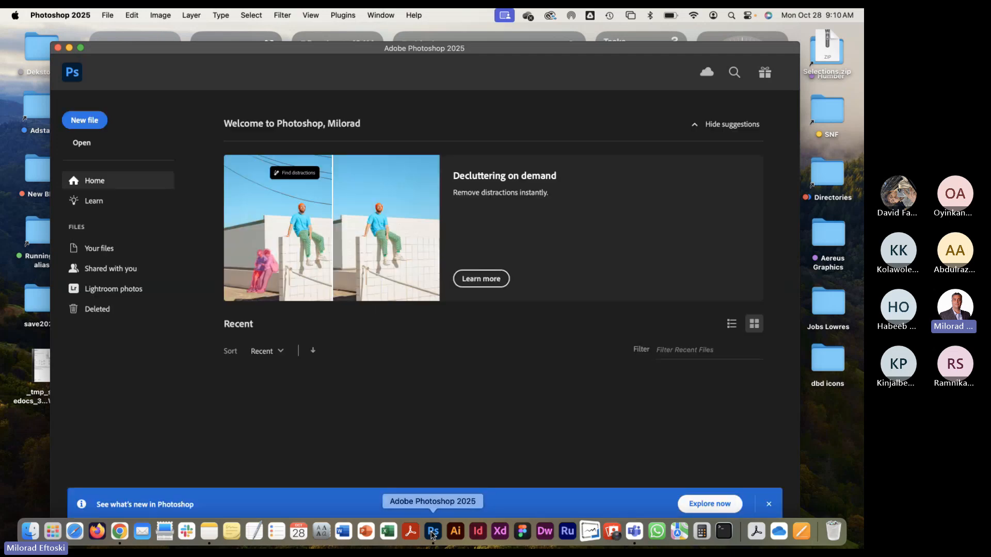
{"action": "left_click", "coordinate": [770, 505]}
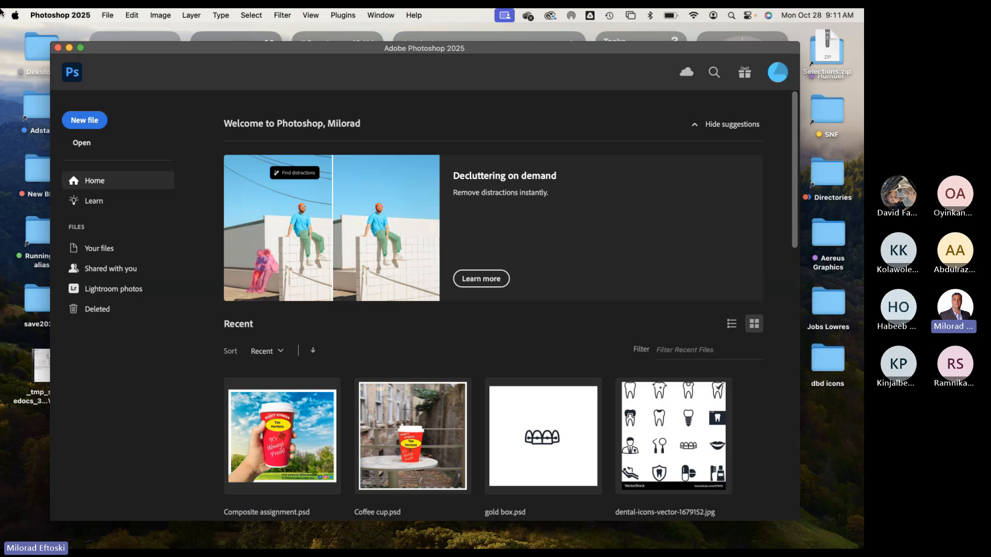
Reopen the About Photoshop information several times to look for the splash screen artwork, closing it each time
{"action": "left_click", "coordinate": [54, 15]}
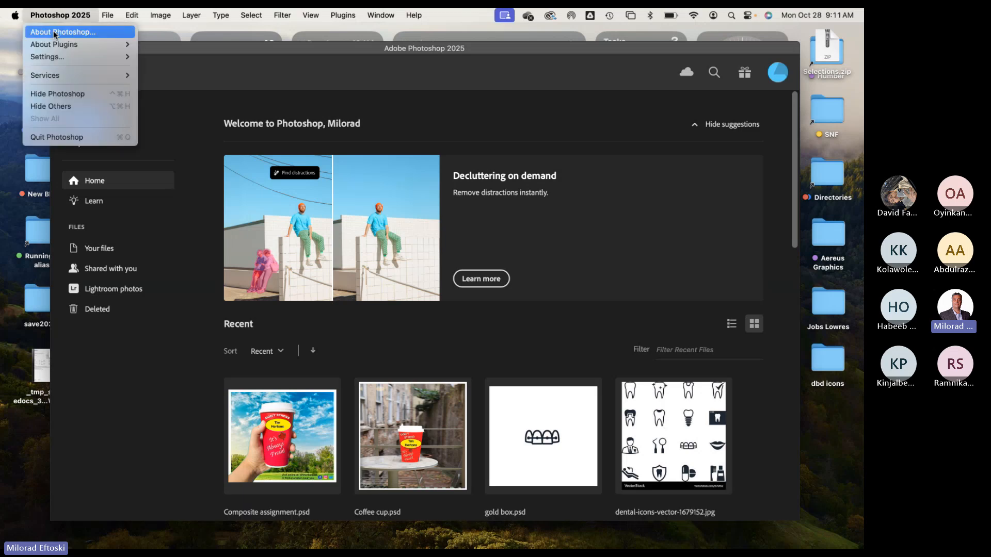
{"action": "left_click", "coordinate": [54, 30]}
{"action": "left_click", "coordinate": [355, 189]}
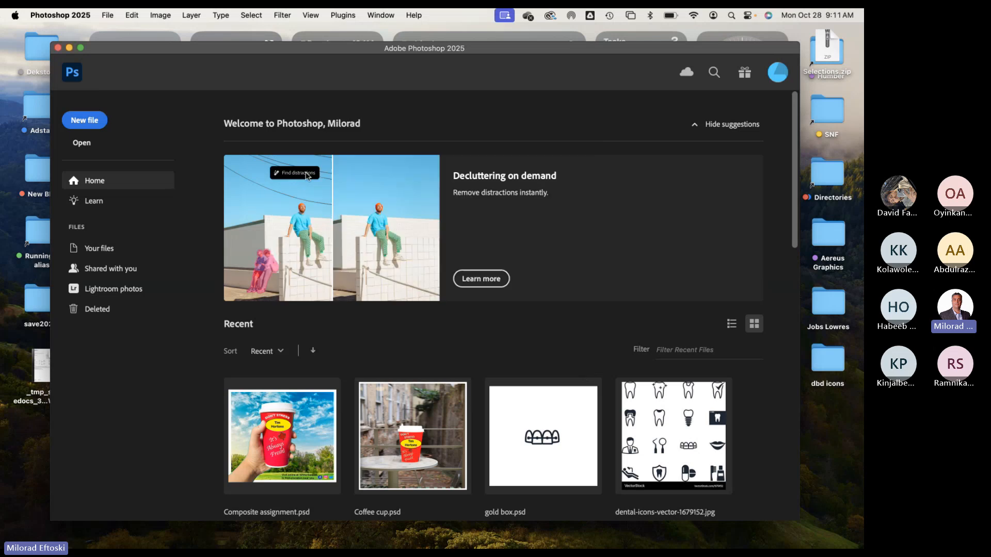
{"action": "left_click", "coordinate": [72, 17]}
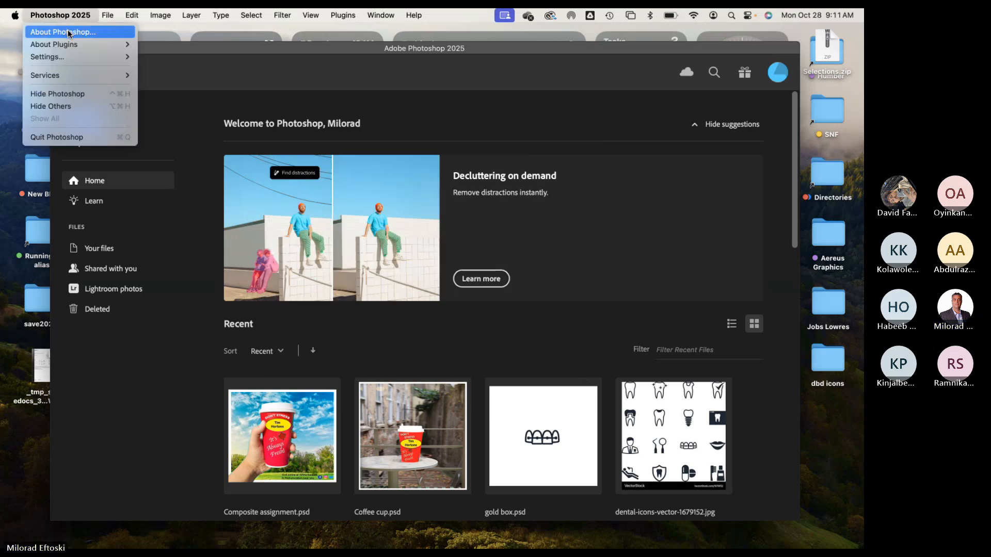
{"action": "left_click", "coordinate": [67, 31]}
{"action": "left_click", "coordinate": [462, 188]}
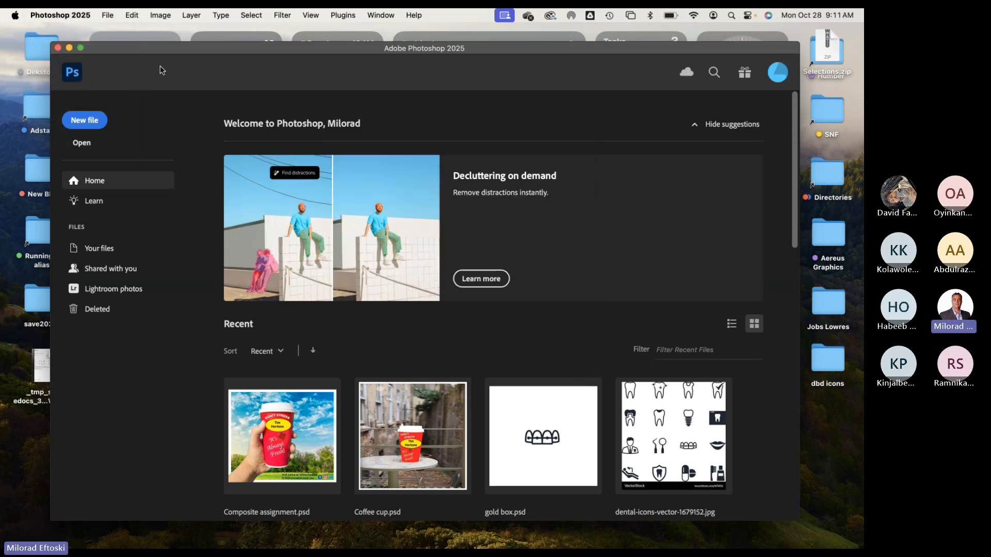
{"action": "left_click", "coordinate": [52, 13]}
{"action": "left_click", "coordinate": [57, 27]}
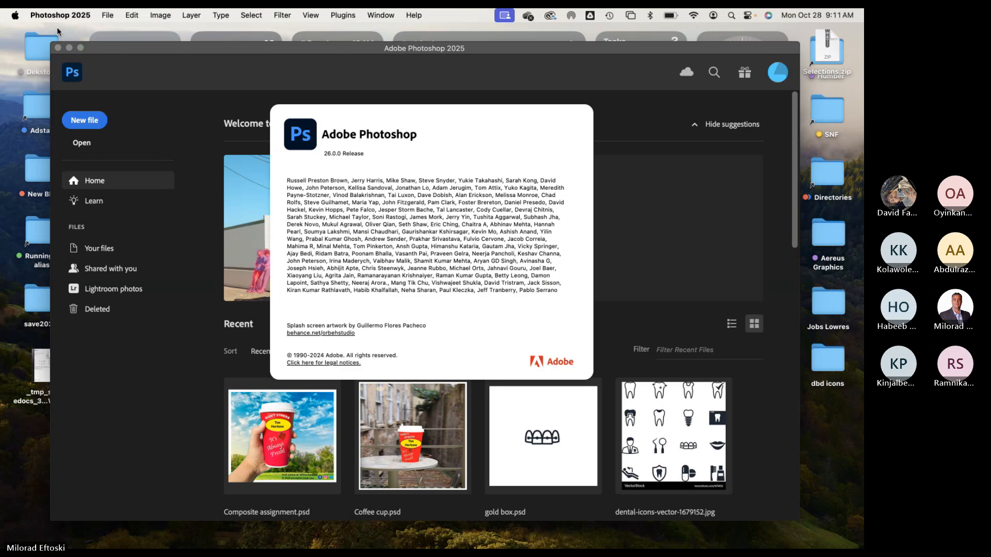
{"action": "left_click", "coordinate": [398, 189]}
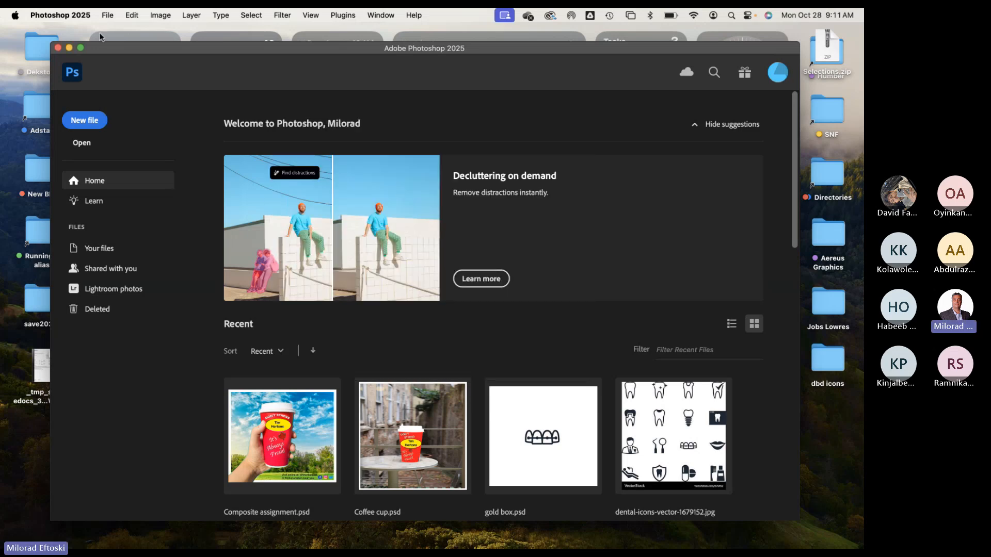
Display the Photoshop splash screen artwork, examine the toucan illustration beside the credits, and close it
{"action": "left_click", "coordinate": [54, 13]}
{"action": "left_click", "coordinate": [54, 31]}
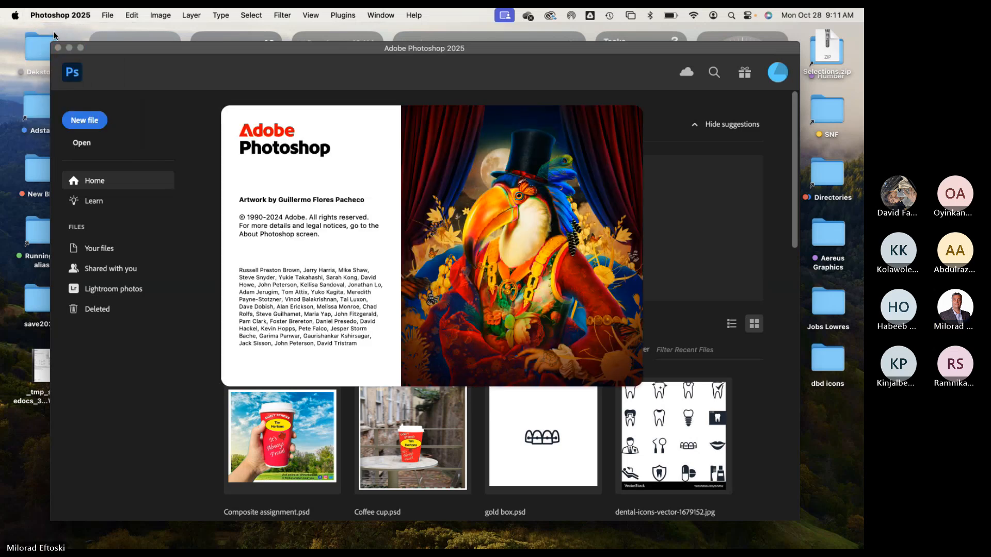
{"action": "left_click", "coordinate": [66, 45]}
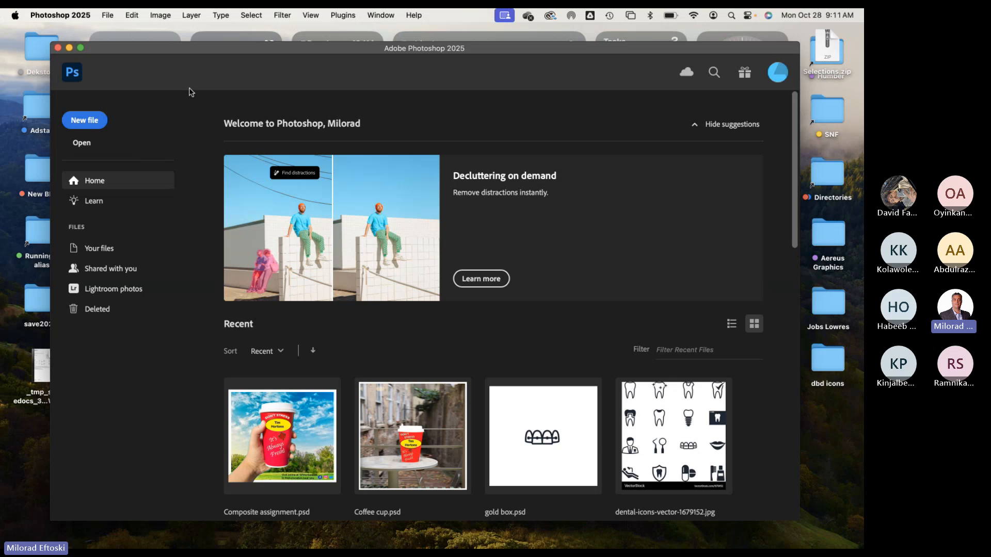
{"action": "left_click", "coordinate": [66, 15]}
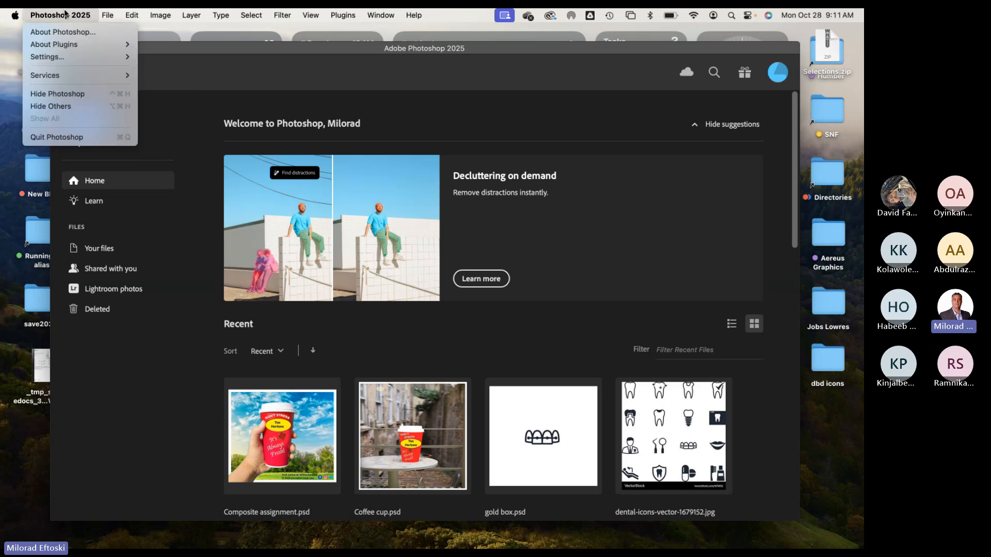
{"action": "left_click", "coordinate": [67, 32]}
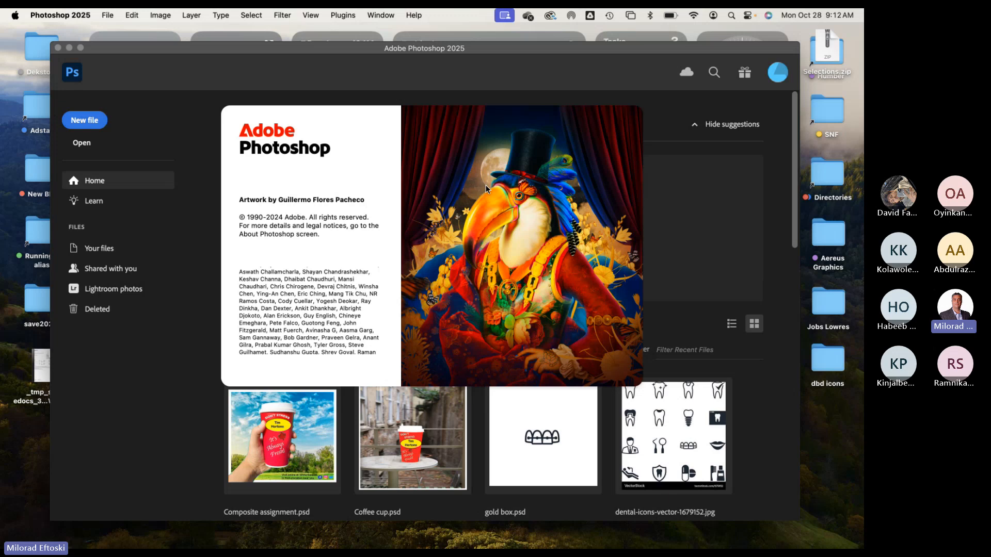
{"action": "left_click", "coordinate": [509, 181]}
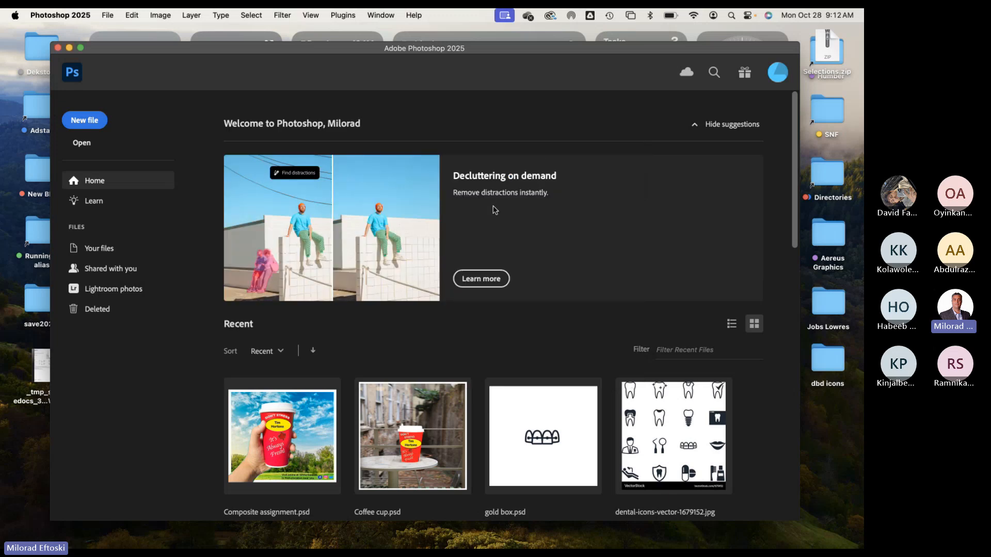
Shift the Photoshop window slightly and widen it so the Home screen fits more recent files per row
{"action": "mouse_move", "coordinate": [295, 53]}
{"action": "left_mouse_down"}
{"action": "mouse_move", "coordinate": [305, 48]}
{"action": "mouse_move", "coordinate": [290, 51]}
{"action": "left_mouse_up"}
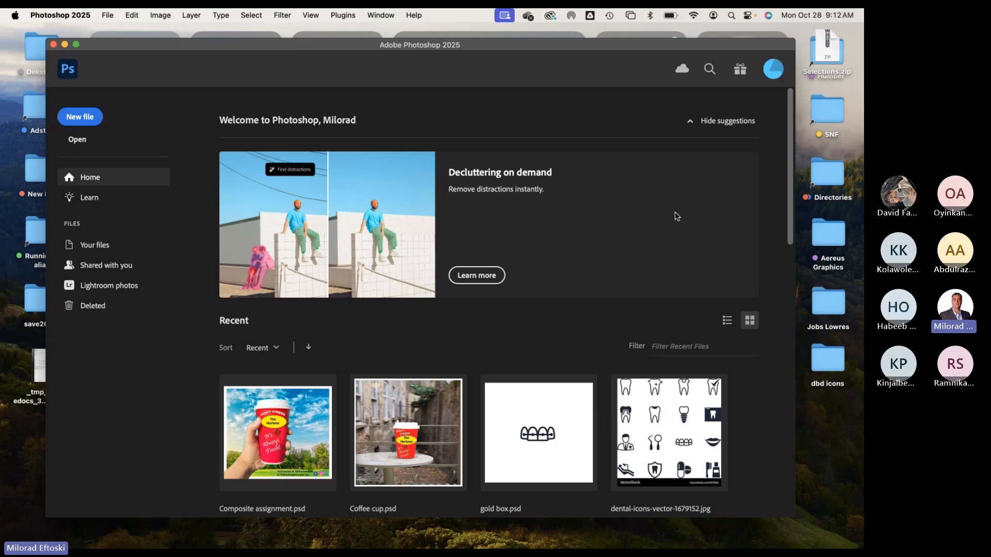
{"action": "left_click_drag", "start_coordinate": [795, 241], "coordinate": [825, 241]}
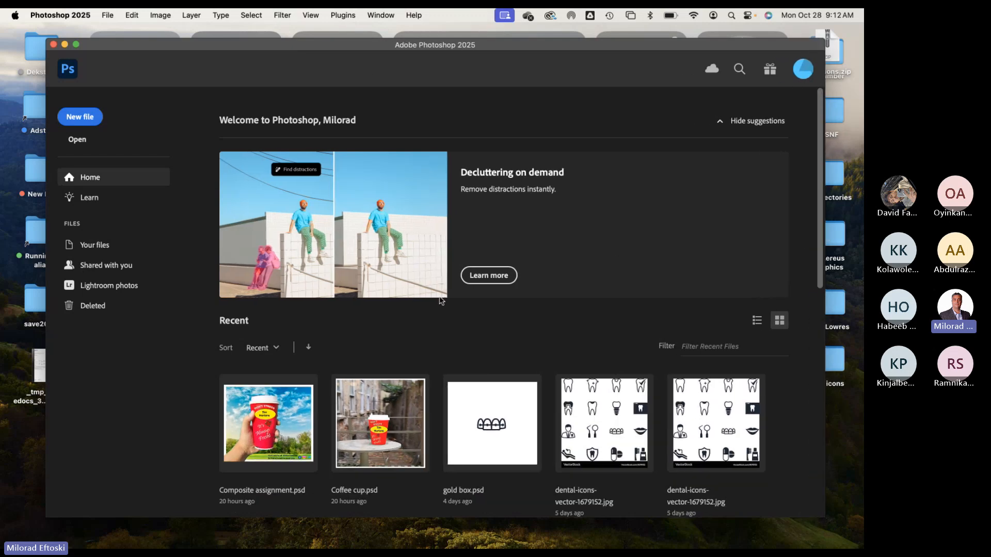
Switch to Chrome and search Google for "photoshop vs illustrator" in a new tab
{"action": "mouse_move", "coordinate": [188, 541]}
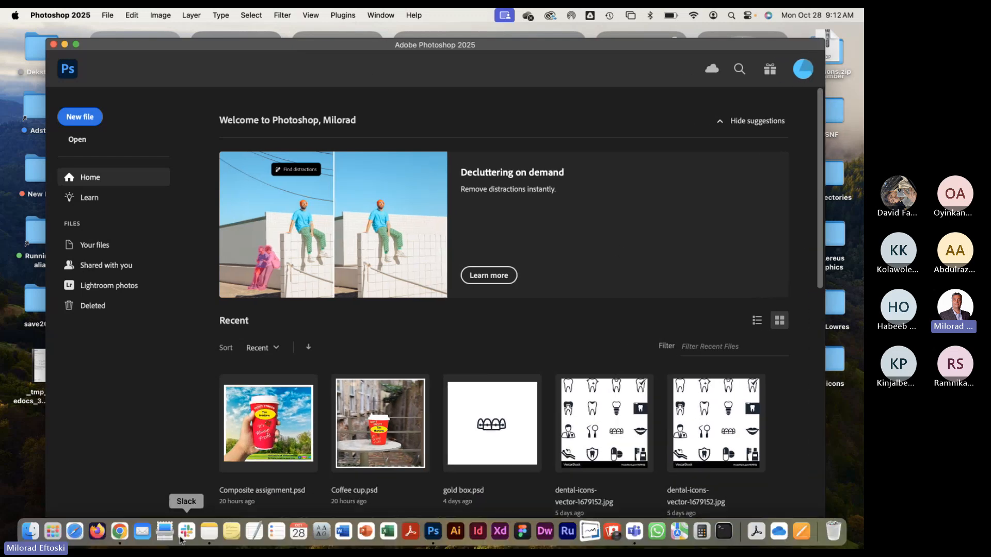
{"action": "left_click", "coordinate": [121, 539]}
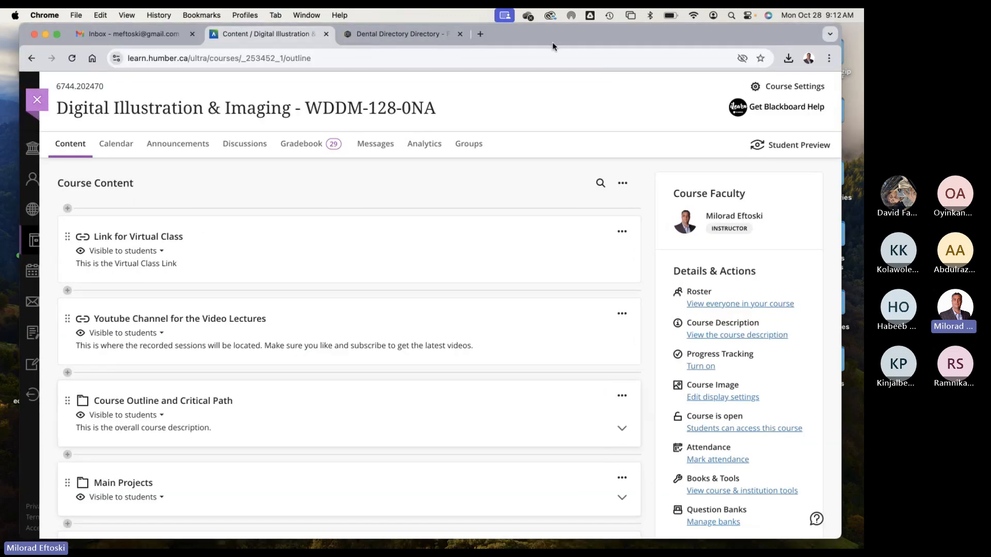
{"action": "left_click_drag", "start_coordinate": [542, 36], "coordinate": [547, 45]}
{"action": "left_click", "coordinate": [484, 44]}
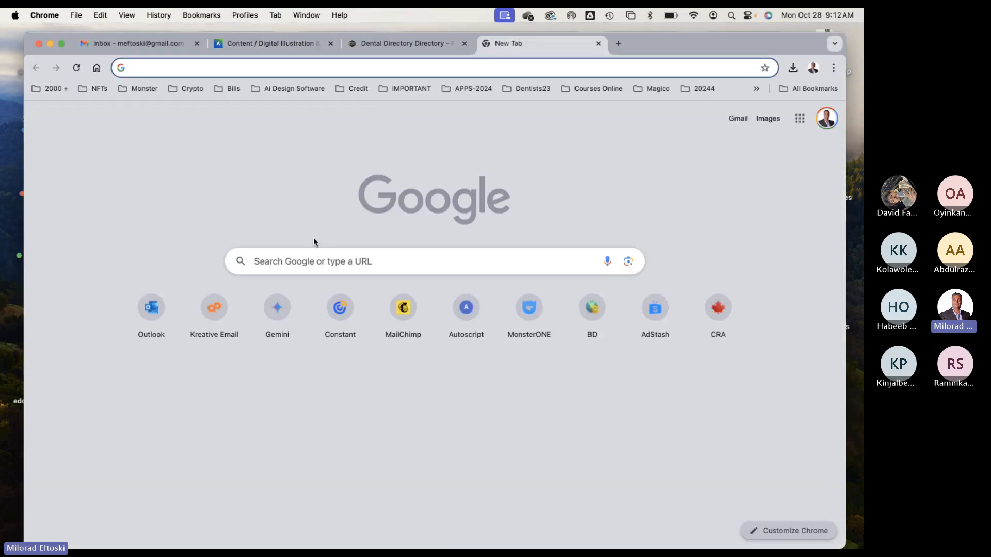
{"action": "left_click", "coordinate": [308, 262]}
{"action": "type", "text": "photos"}
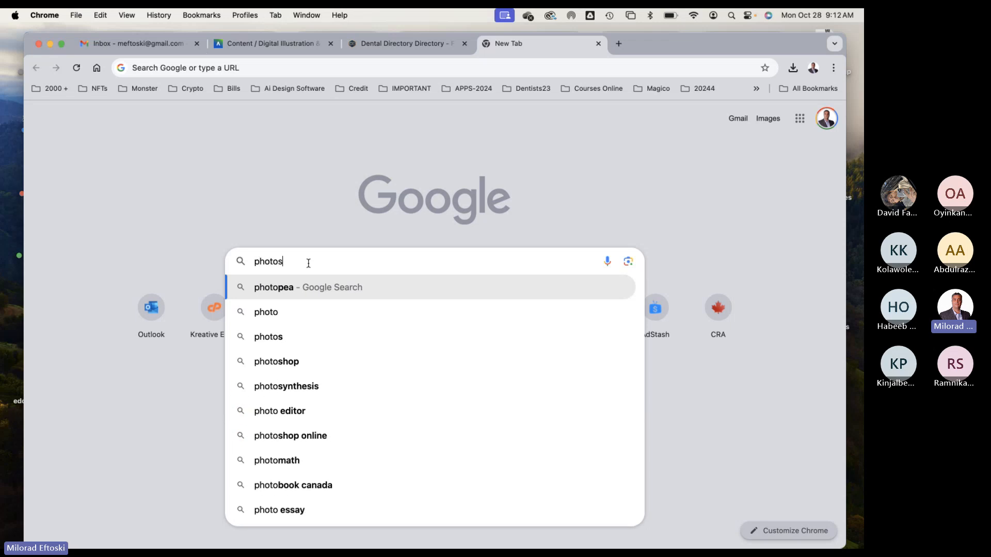
{"action": "type", "text": "hop vs ill"}
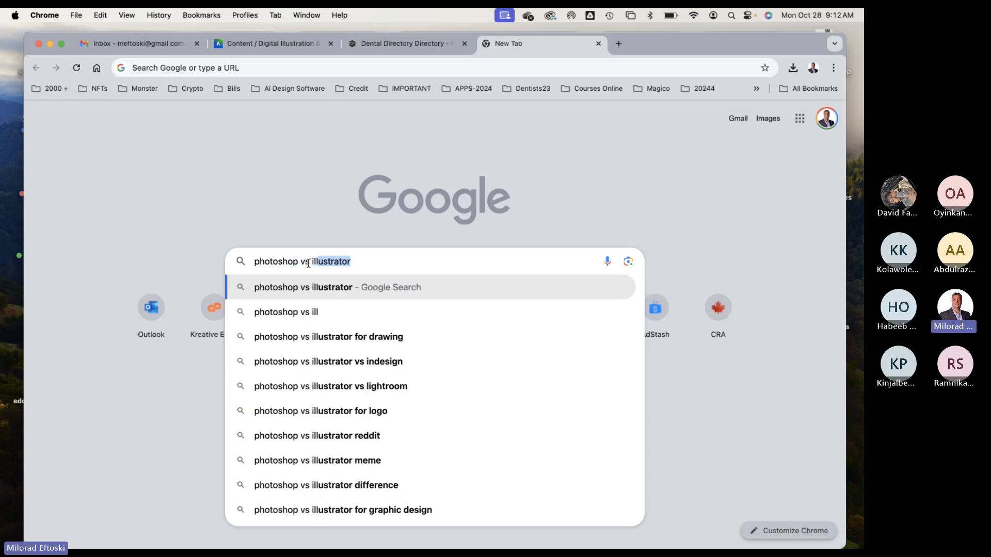
{"action": "key", "text": "Return"}
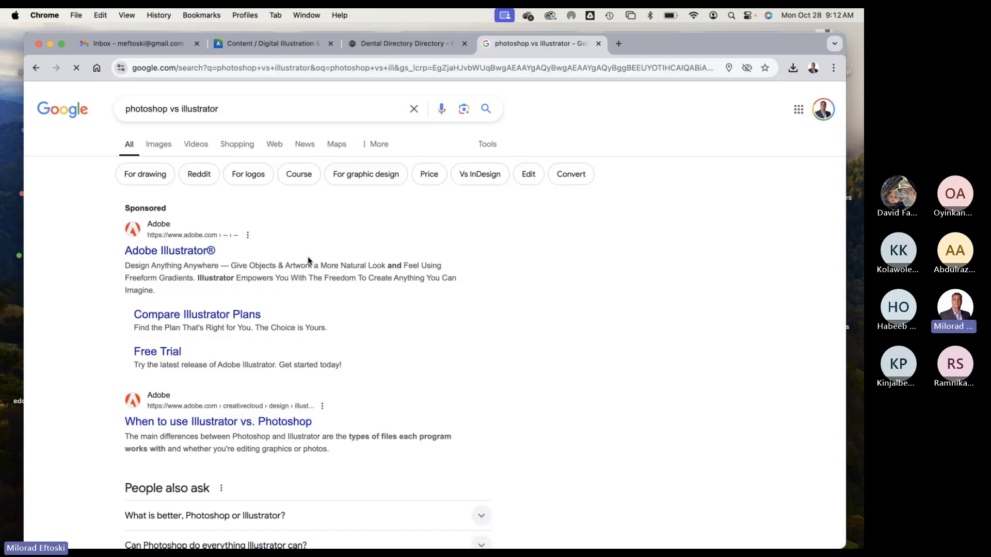
Look through the search results and read the answer to "What is better, Photoshop or Illustrator?"
{"action": "scroll", "coordinate": [300, 267], "scroll_direction": "down", "scroll_amount": 1}
{"action": "scroll", "coordinate": [328, 277], "scroll_direction": "down", "scroll_amount": 6}
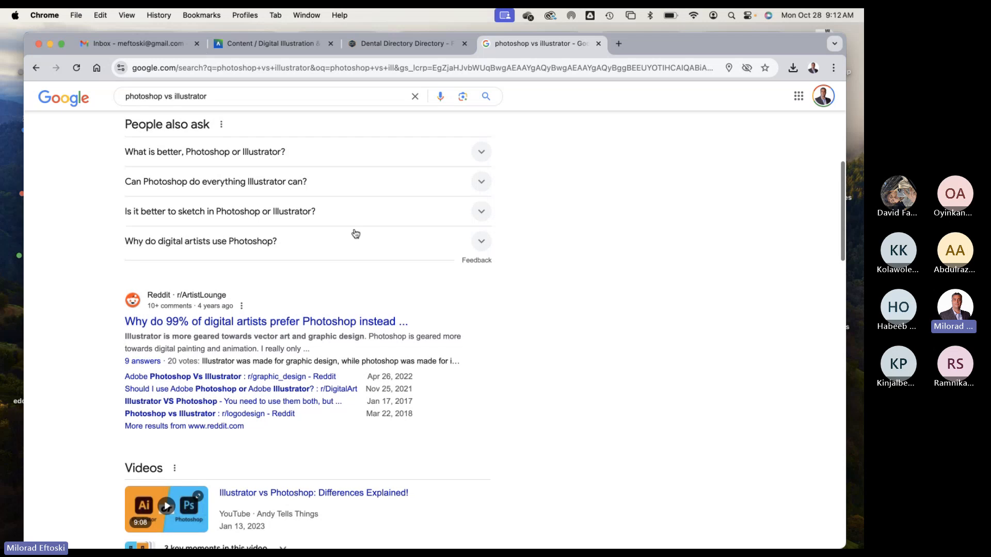
{"action": "scroll", "coordinate": [323, 186], "scroll_direction": "up", "scroll_amount": 1}
{"action": "left_click", "coordinate": [353, 176]}
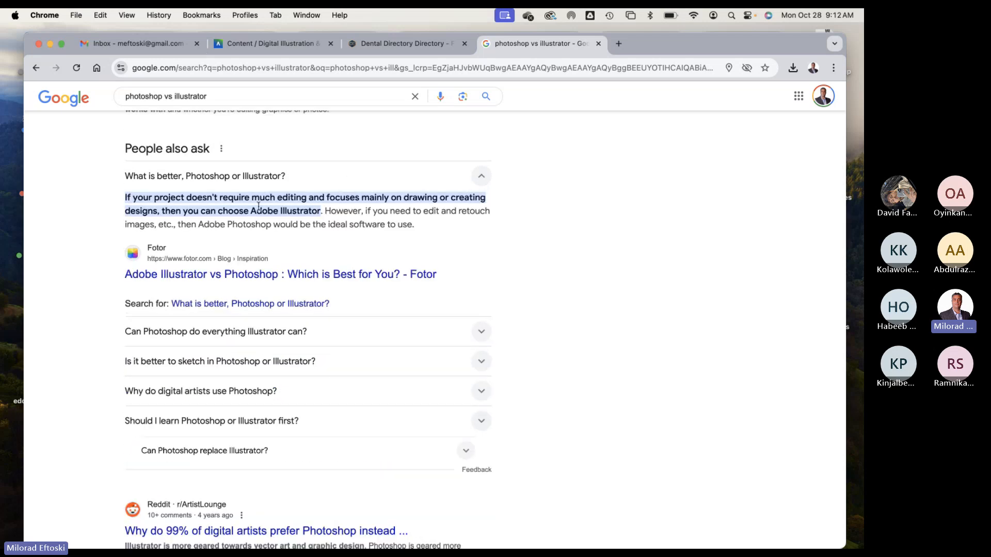
{"action": "left_click", "coordinate": [445, 184]}
Play the YouTube result "Illustrator vs Photoshop: Differences Explained!" with the volume raised, and pause it at 0:53
{"action": "scroll", "coordinate": [543, 257], "scroll_direction": "down", "scroll_amount": 5}
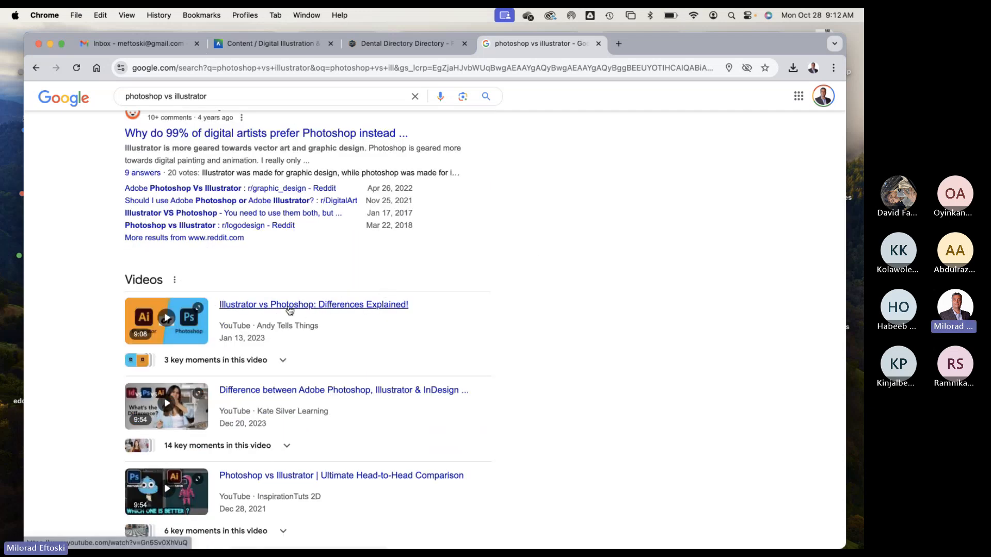
{"action": "left_click", "coordinate": [289, 306]}
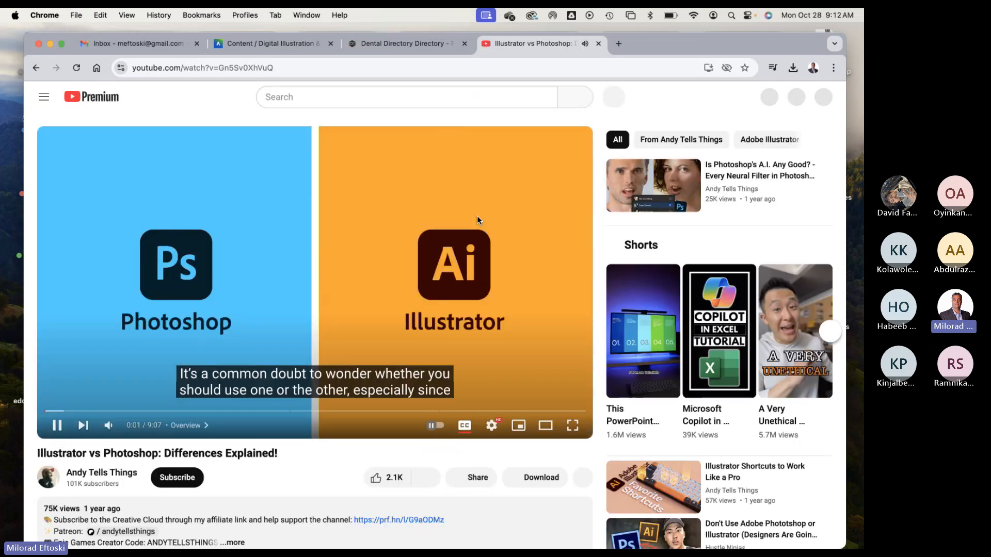
{"action": "key", "text": "XF86AudioRaiseVolume"}
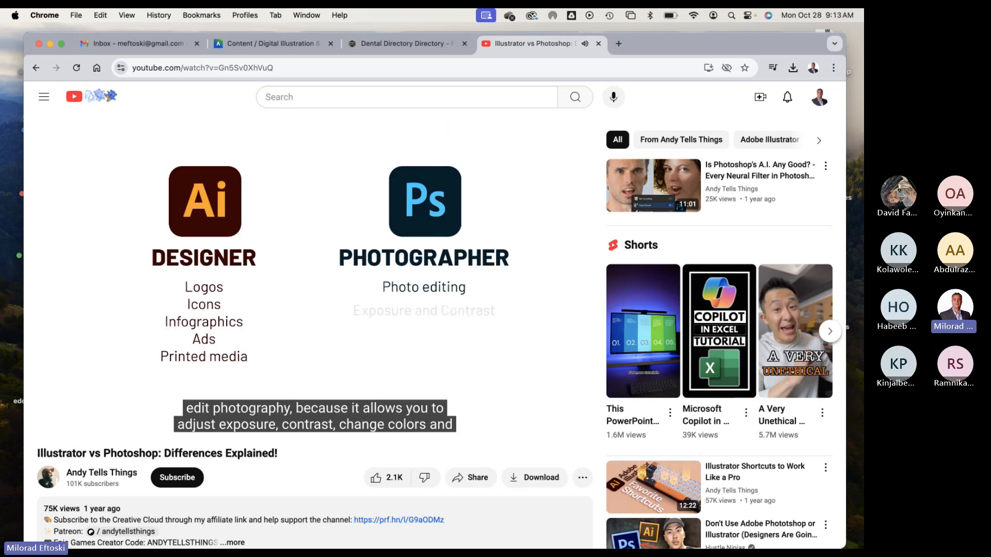
{"action": "mouse_move", "coordinate": [484, 350]}
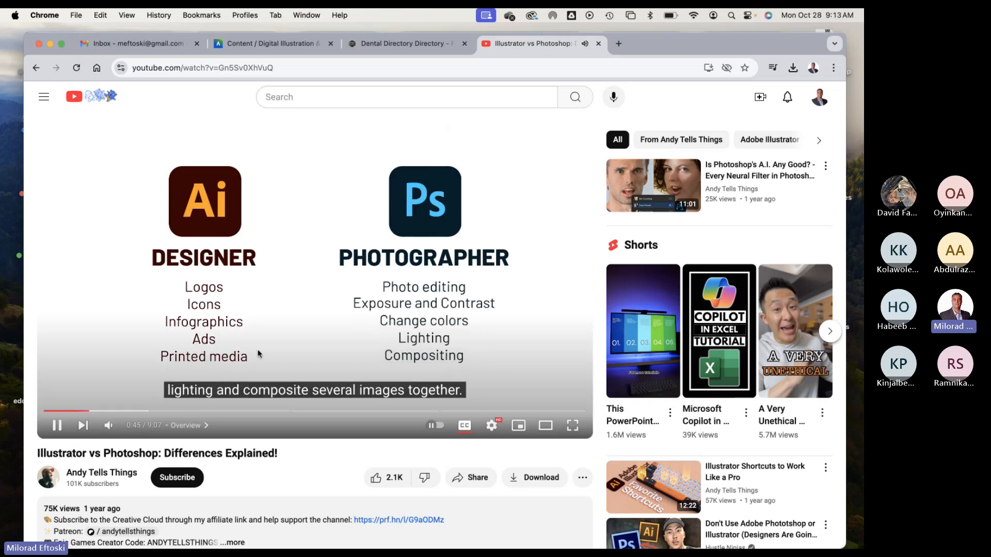
{"action": "left_click", "coordinate": [57, 429]}
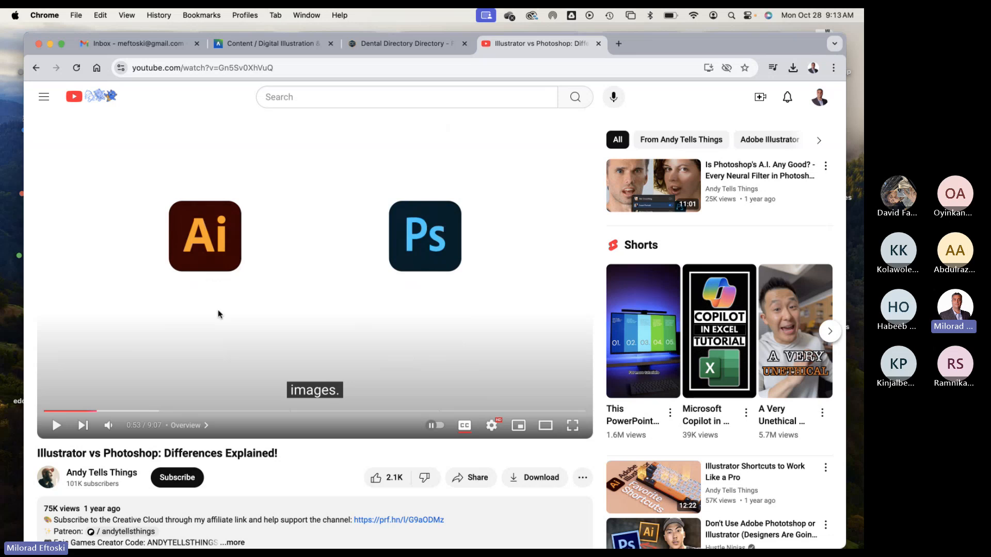
Search YouTube for "lightroom"
{"action": "scroll", "coordinate": [440, 325], "scroll_direction": "down", "scroll_amount": 5}
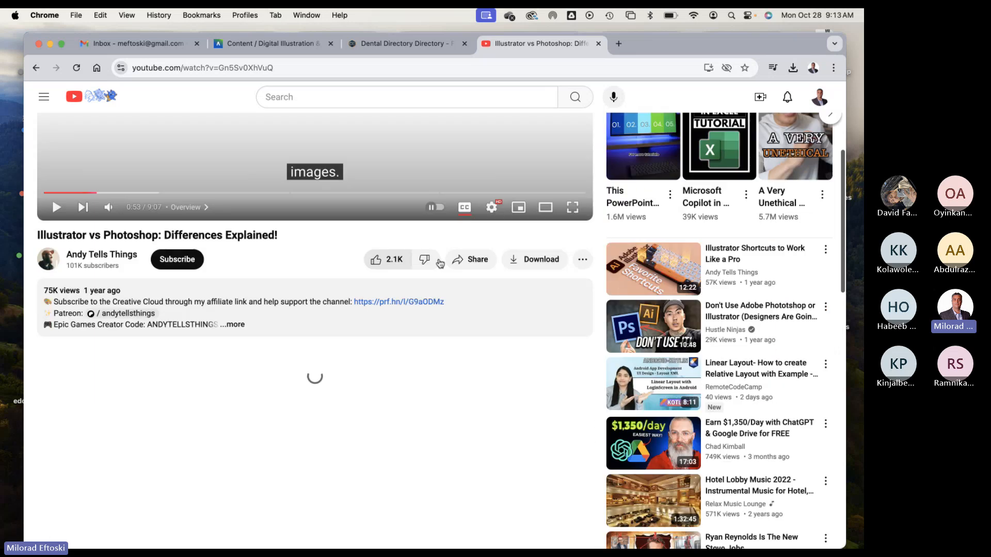
{"action": "scroll", "coordinate": [440, 265], "scroll_direction": "up", "scroll_amount": 5}
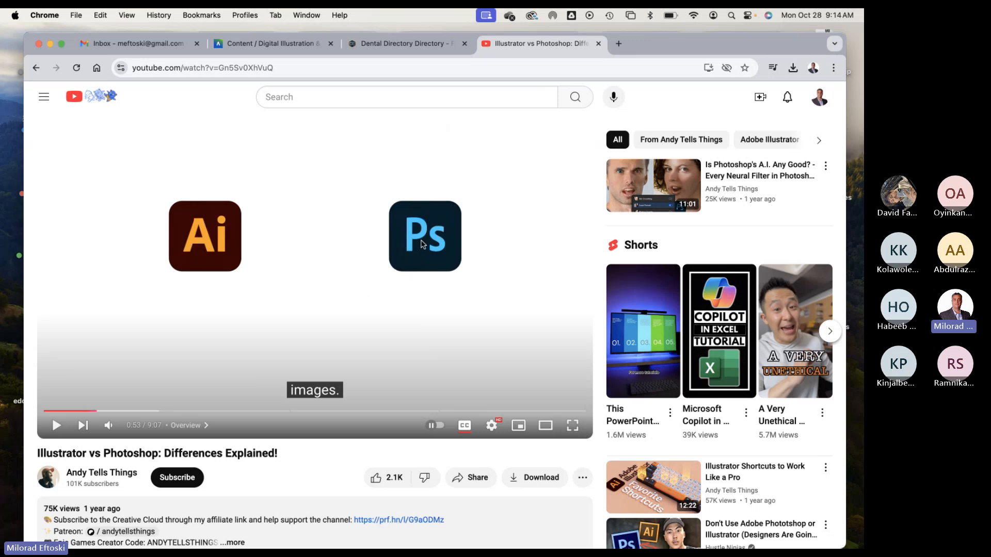
{"action": "left_click", "coordinate": [318, 97]}
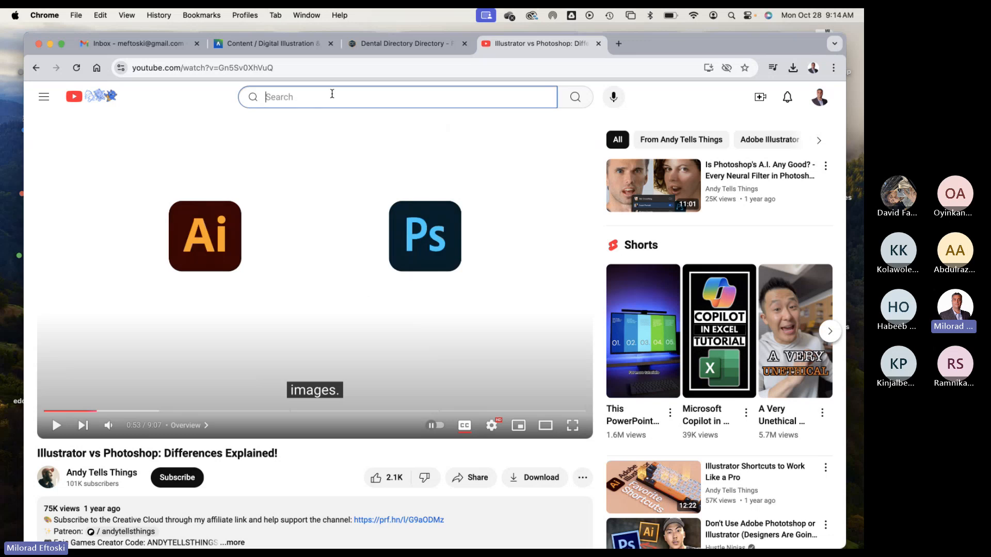
{"action": "type", "text": "ligh"}
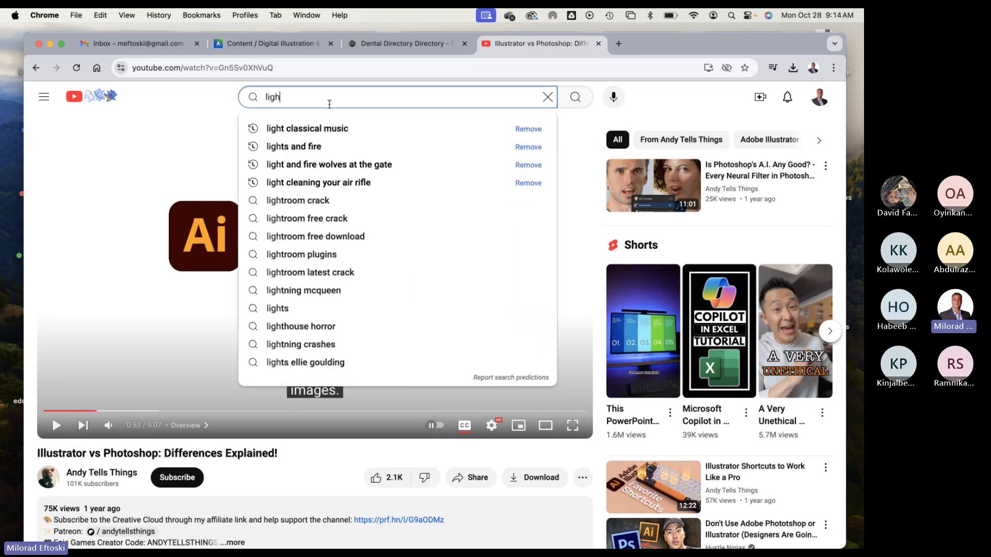
{"action": "type", "text": "troom"}
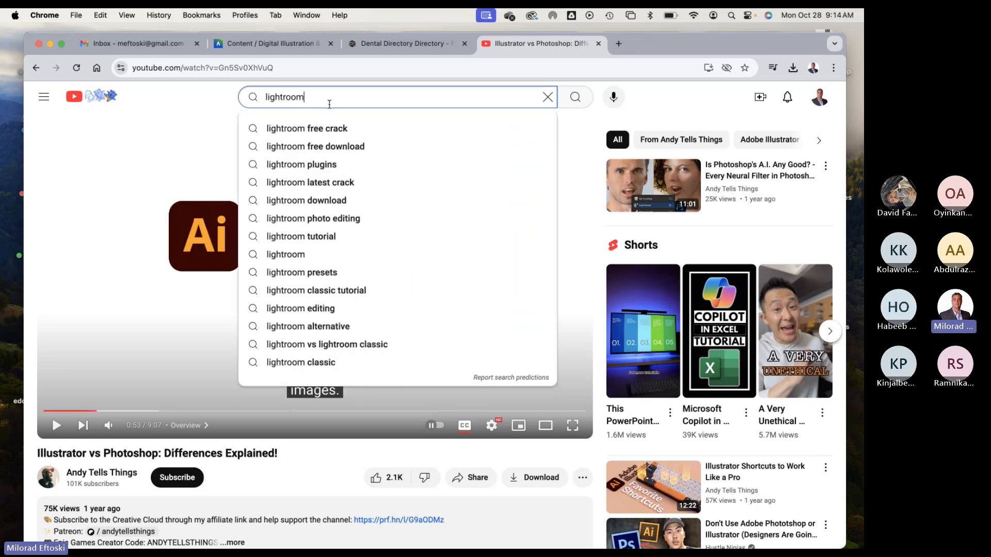
{"action": "key", "text": "Return"}
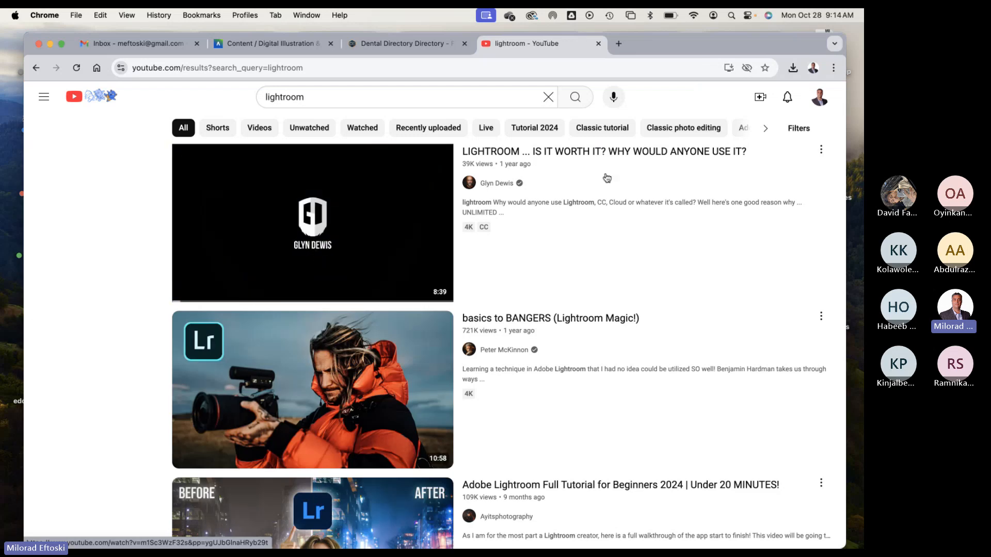
Look through the Lightroom search results, including the tutorials and the latest videos from Adobe Photoshop Lightroom
{"action": "scroll", "coordinate": [394, 331], "scroll_direction": "down", "scroll_amount": 5}
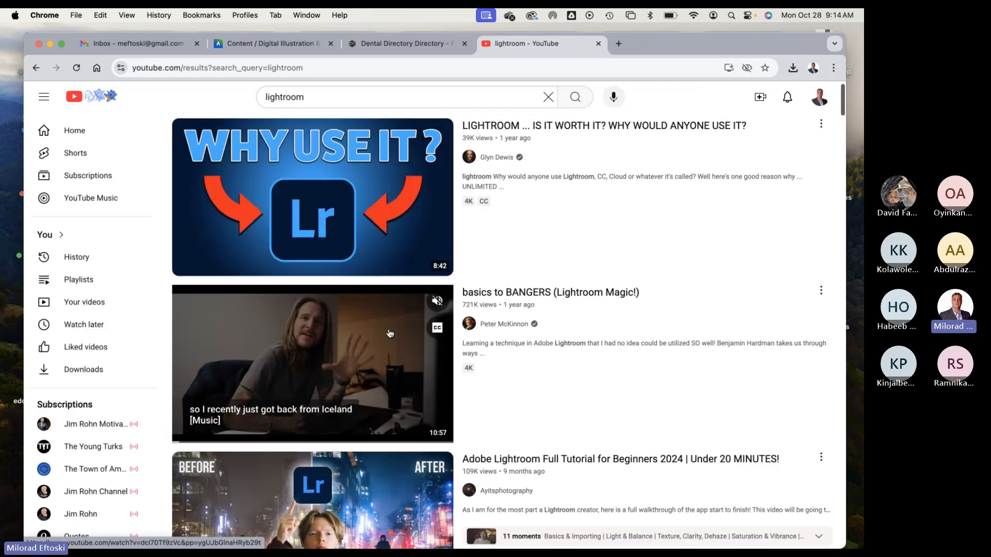
{"action": "scroll", "coordinate": [347, 329], "scroll_direction": "down", "scroll_amount": 3}
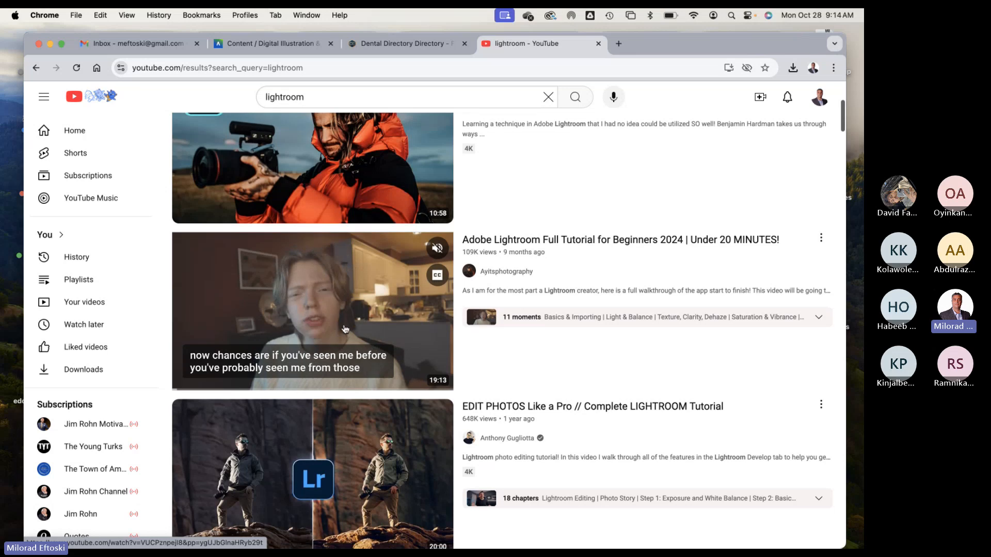
{"action": "scroll", "coordinate": [350, 351], "scroll_direction": "down", "scroll_amount": 3}
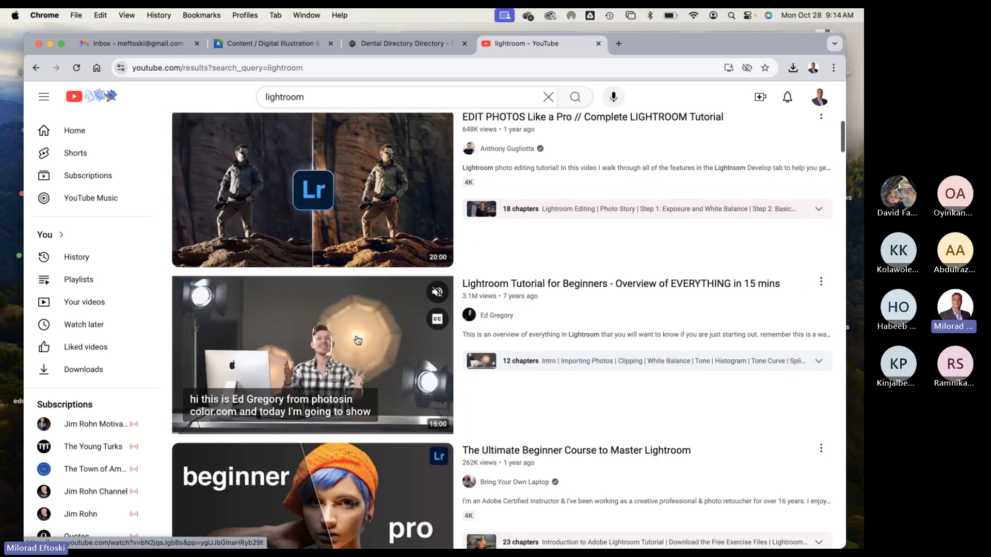
{"action": "scroll", "coordinate": [350, 357], "scroll_direction": "down", "scroll_amount": 1}
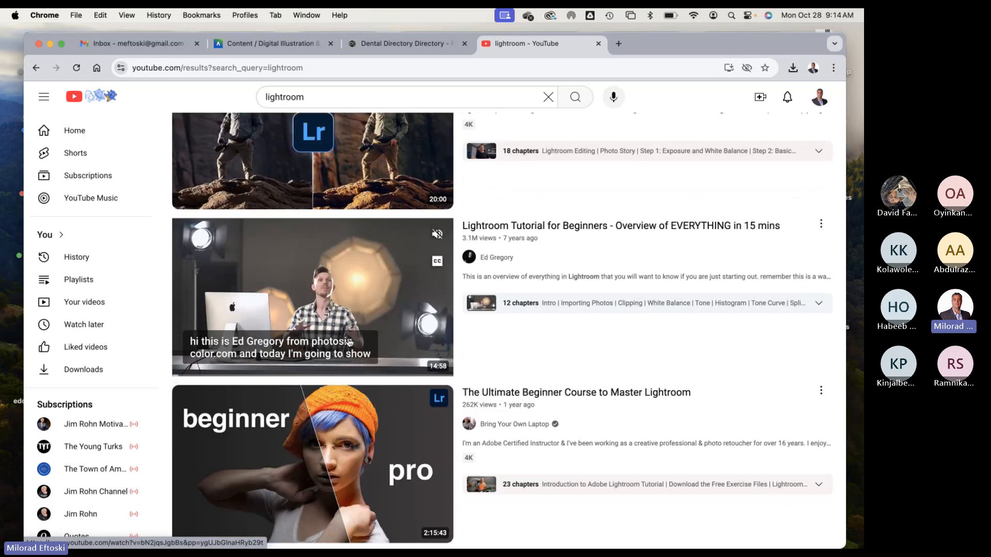
{"action": "scroll", "coordinate": [350, 342], "scroll_direction": "down", "scroll_amount": 3}
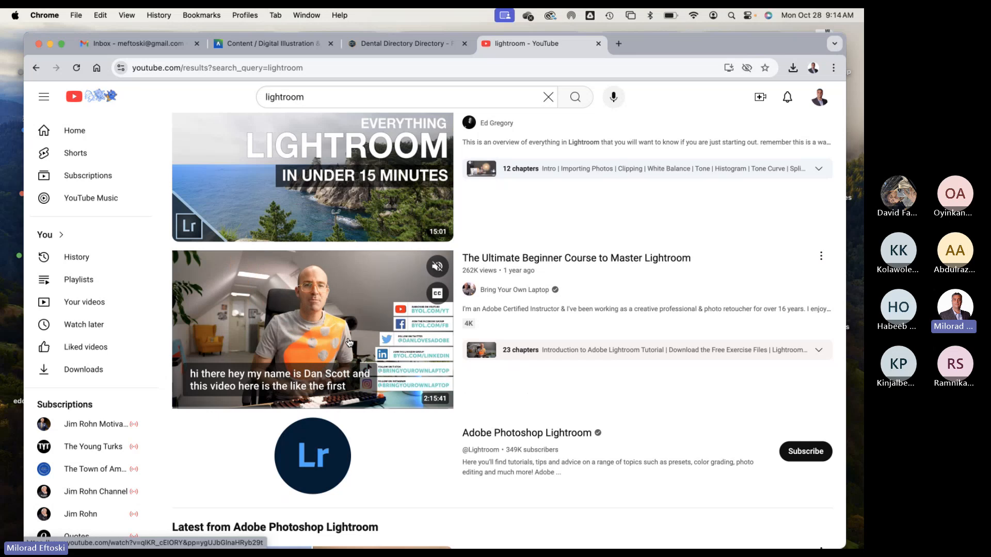
{"action": "scroll", "coordinate": [350, 343], "scroll_direction": "down", "scroll_amount": 6}
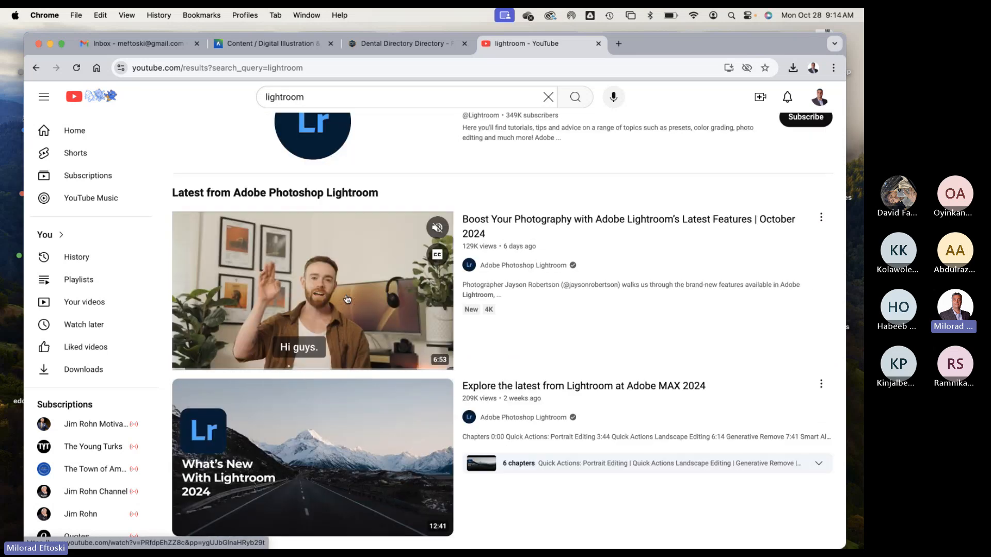
{"action": "scroll", "coordinate": [336, 289], "scroll_direction": "up", "scroll_amount": 10}
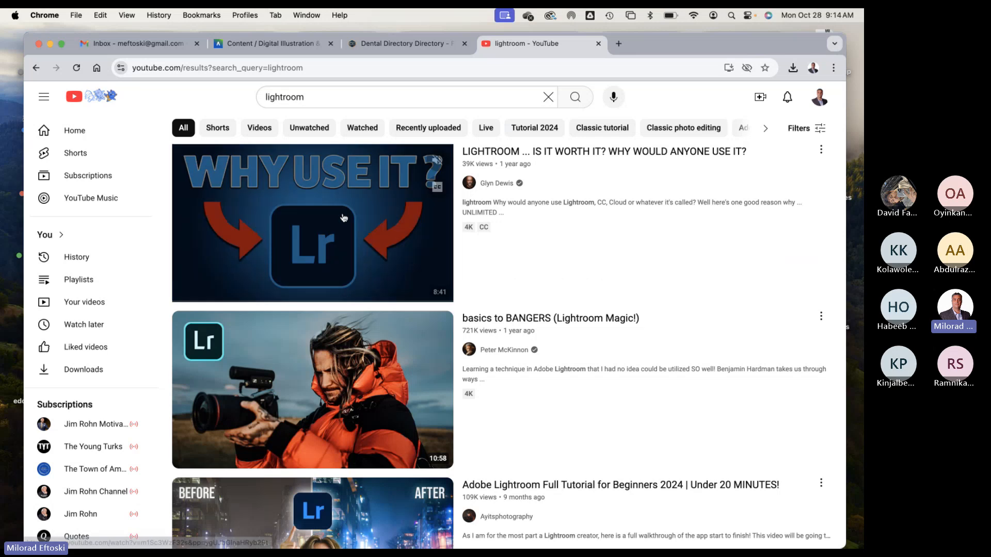
{"action": "mouse_move", "coordinate": [342, 193]}
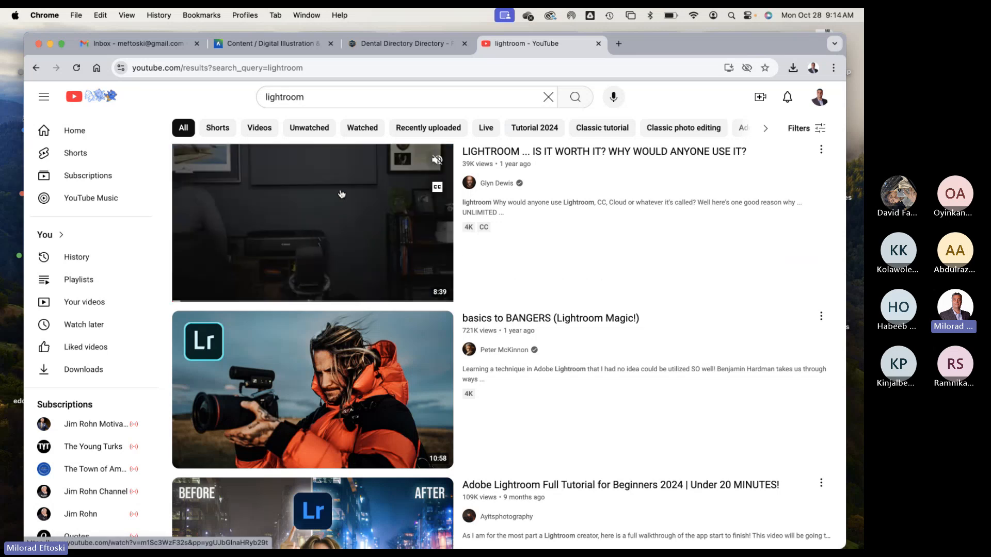
Close the YouTube tab, minimize the Chrome window and switch back to Photoshop's Home screen
{"action": "left_click", "coordinate": [600, 46]}
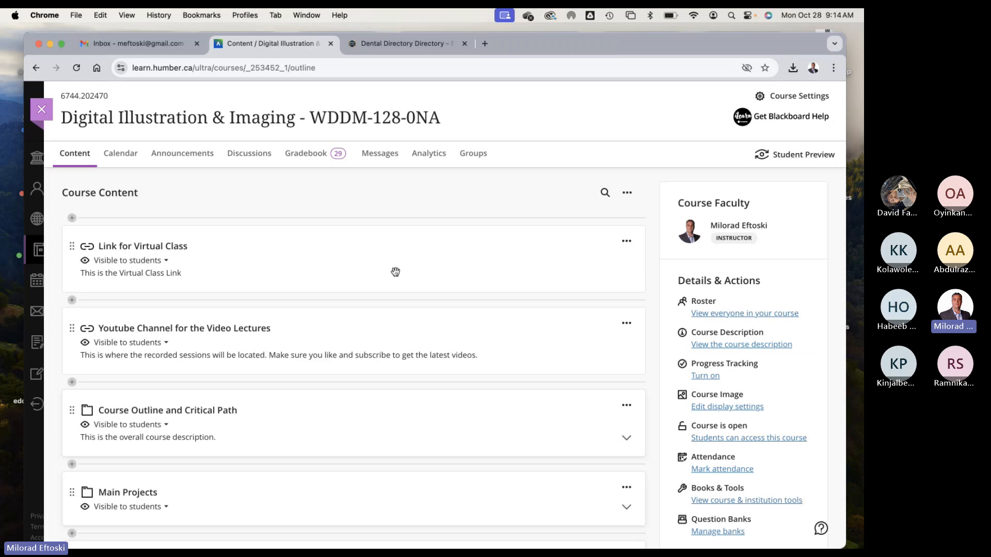
{"action": "left_click", "coordinate": [50, 43]}
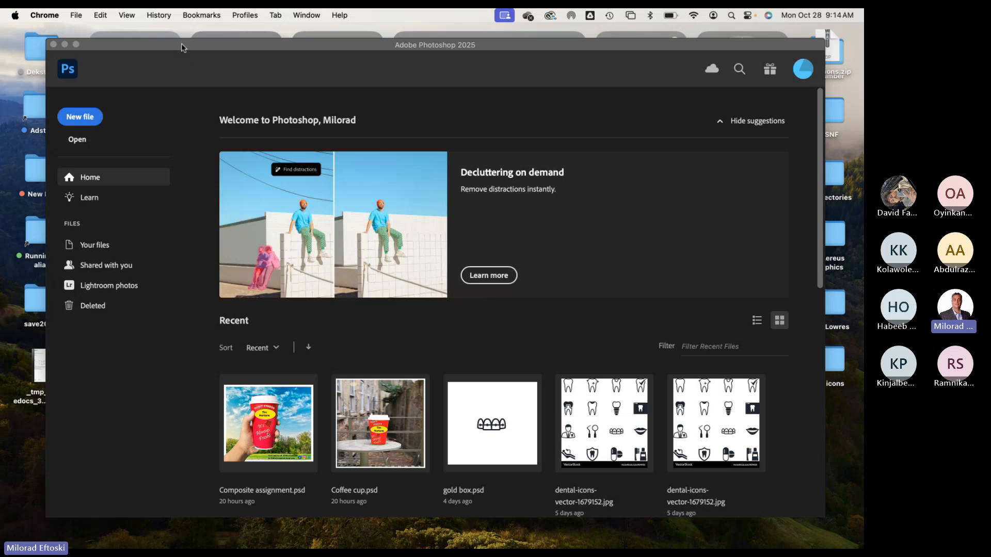
{"action": "left_click_drag", "start_coordinate": [181, 48], "coordinate": [174, 41]}
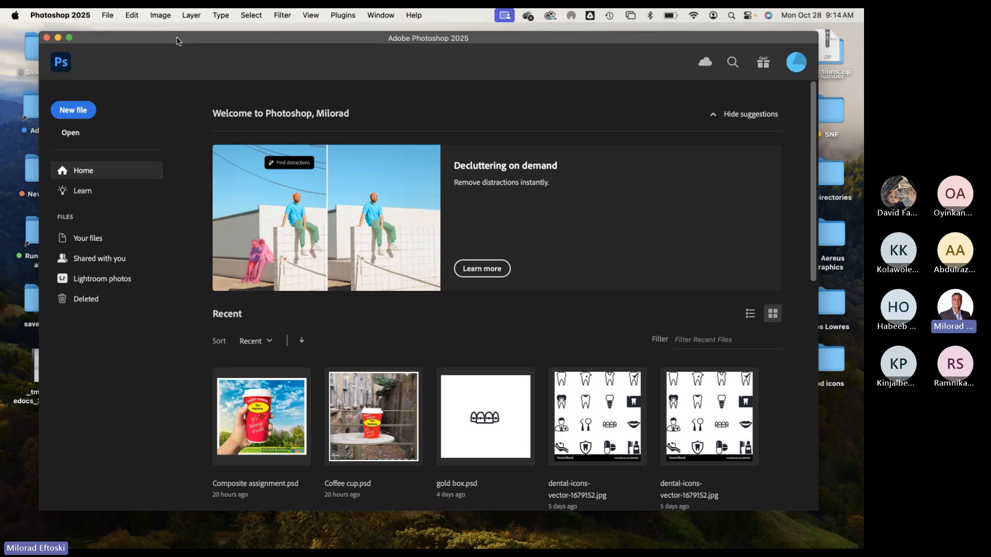
{"action": "left_click_drag", "start_coordinate": [176, 38], "coordinate": [182, 36]}
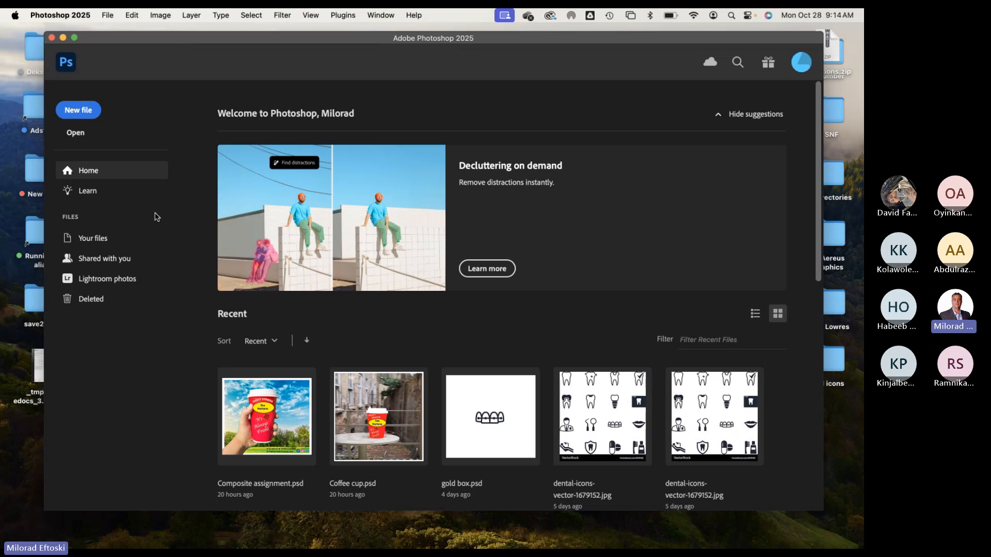
{"action": "left_click", "coordinate": [60, 11]}
{"action": "left_click", "coordinate": [60, 11]}
{"action": "mouse_move", "coordinate": [149, 41]}
{"action": "left_mouse_down"}
{"action": "mouse_move", "coordinate": [141, 57]}
{"action": "mouse_move", "coordinate": [156, 46]}
{"action": "left_mouse_up"}
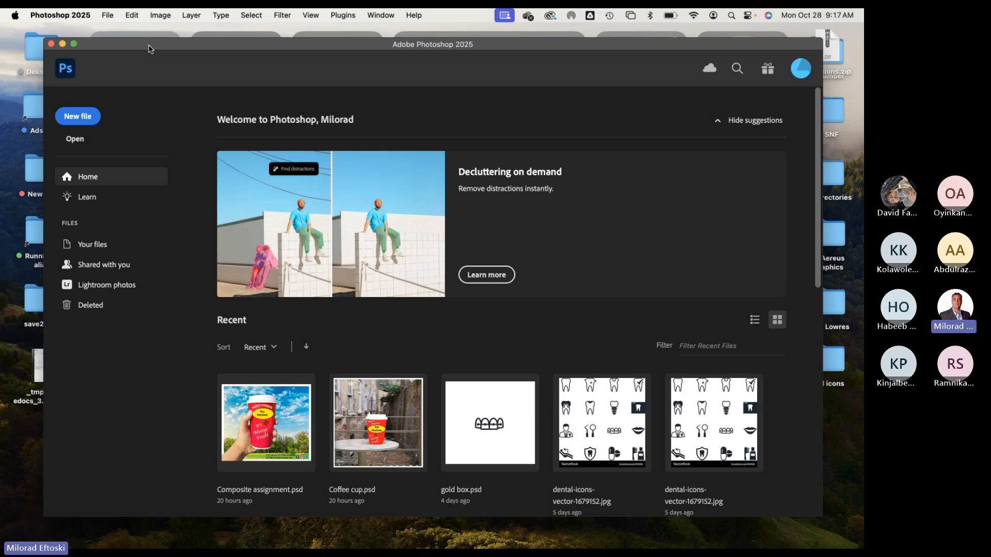
{"action": "mouse_move", "coordinate": [186, 46]}
{"action": "left_mouse_down"}
{"action": "mouse_move", "coordinate": [166, 69]}
{"action": "mouse_move", "coordinate": [167, 48]}
{"action": "mouse_move", "coordinate": [184, 53]}
{"action": "left_mouse_up"}
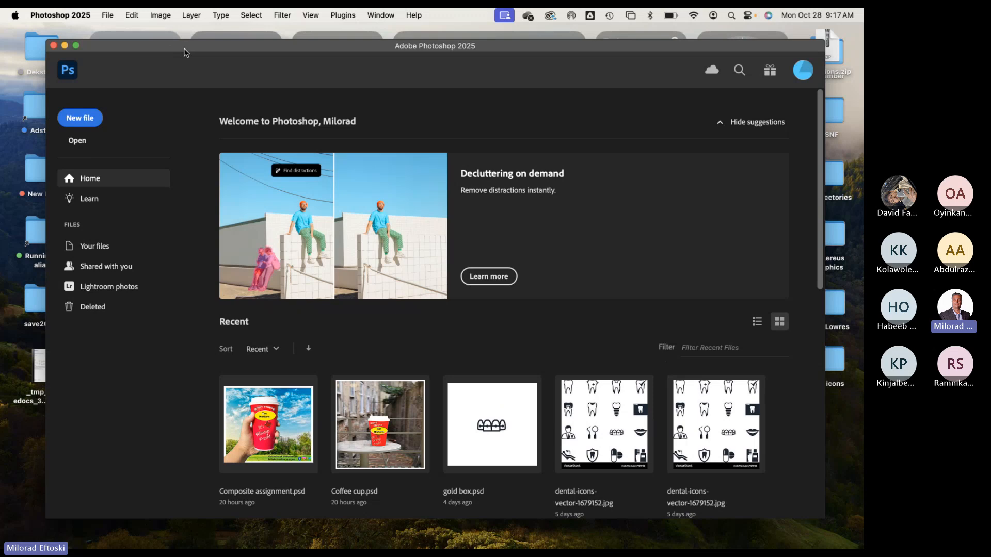
{"action": "mouse_move", "coordinate": [237, 48]}
{"action": "left_mouse_down"}
{"action": "mouse_move", "coordinate": [251, 46]}
{"action": "mouse_move", "coordinate": [235, 50]}
{"action": "left_mouse_up"}
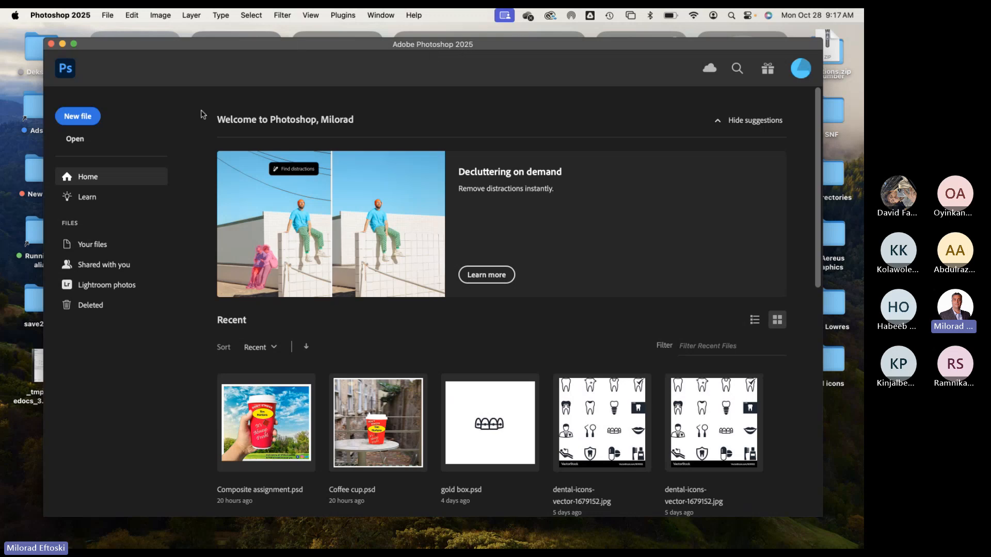
Open the New Document dialog and look through its Photo presets and templates
{"action": "left_click", "coordinate": [78, 118]}
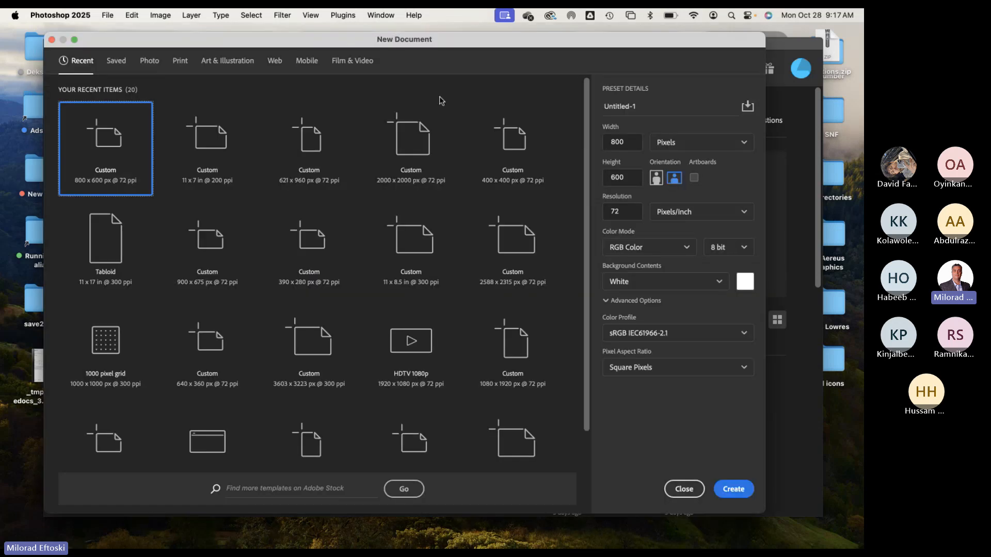
{"action": "left_click_drag", "start_coordinate": [319, 39], "coordinate": [351, 48]}
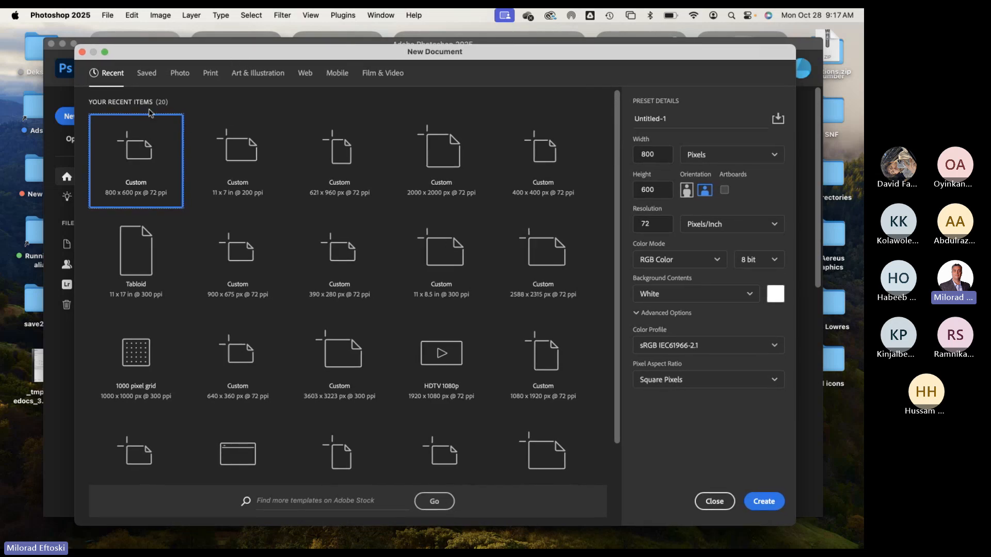
{"action": "left_click", "coordinate": [175, 77]}
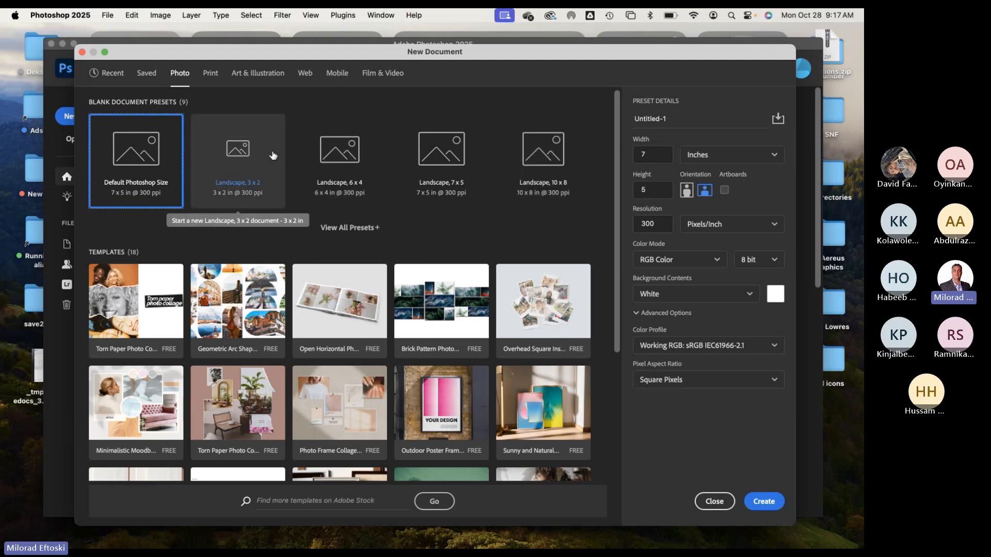
{"action": "scroll", "coordinate": [336, 302], "scroll_direction": "down", "scroll_amount": 5}
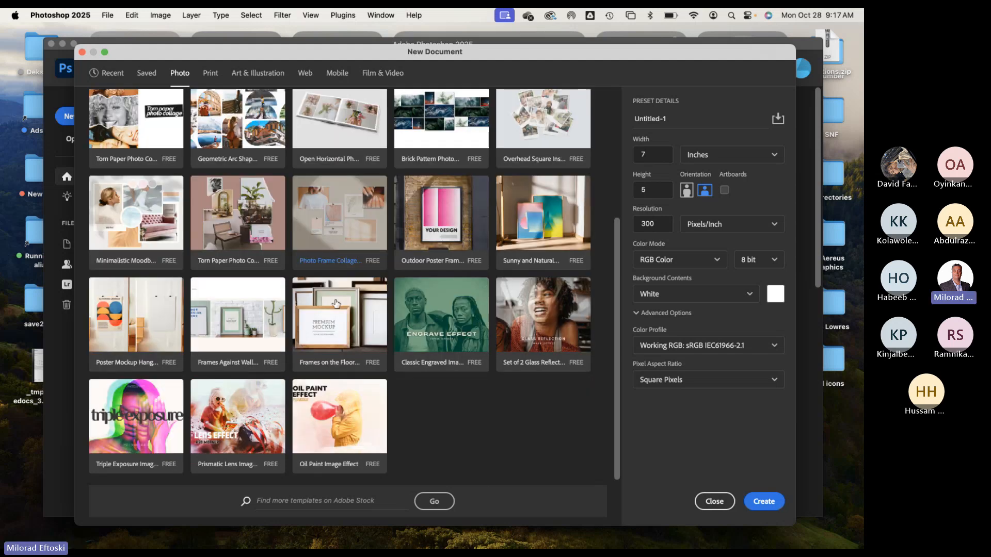
{"action": "scroll", "coordinate": [337, 303], "scroll_direction": "up", "scroll_amount": 5}
{"action": "scroll", "coordinate": [330, 297], "scroll_direction": "down", "scroll_amount": 5}
{"action": "scroll", "coordinate": [325, 292], "scroll_direction": "up", "scroll_amount": 5}
{"action": "scroll", "coordinate": [318, 288], "scroll_direction": "down", "scroll_amount": 1}
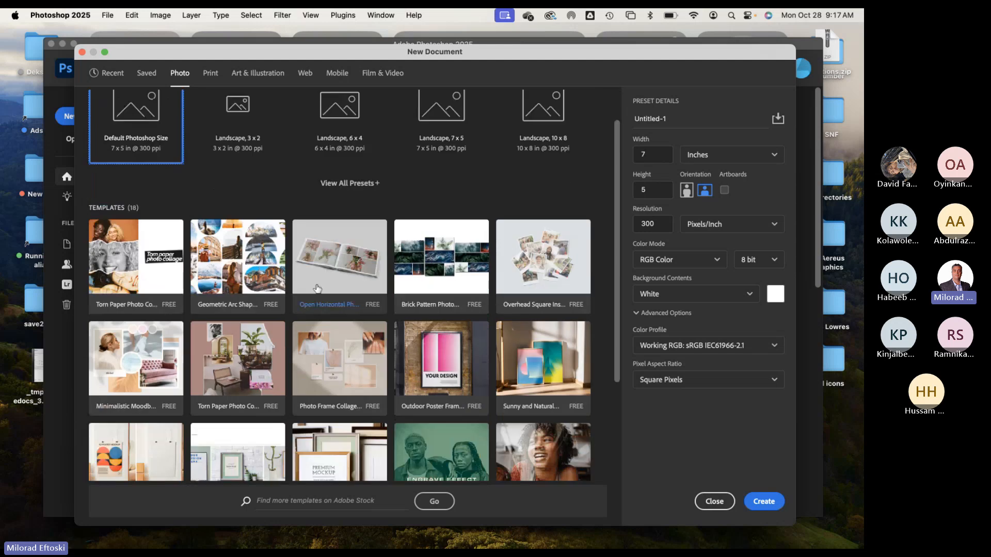
{"action": "scroll", "coordinate": [317, 288], "scroll_direction": "down", "scroll_amount": 3}
{"action": "scroll", "coordinate": [310, 279], "scroll_direction": "up", "scroll_amount": 4}
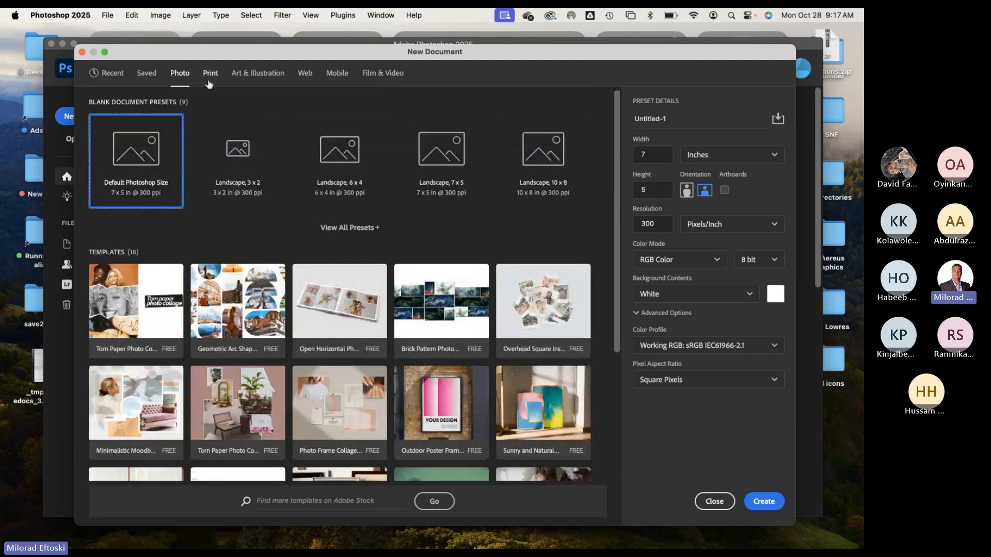
Review the Print, Art & Illustration and Web document presets in turn
{"action": "left_click", "coordinate": [211, 78]}
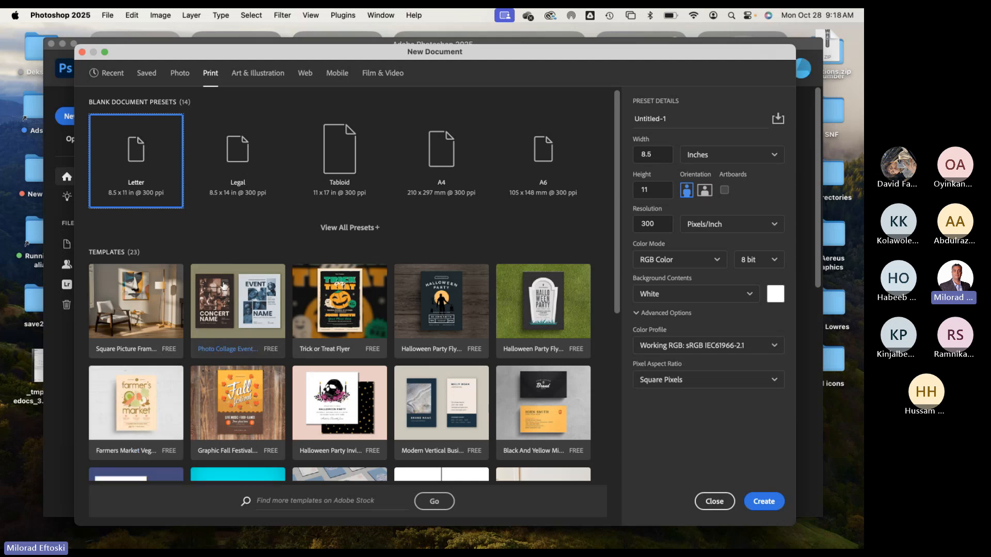
{"action": "left_click", "coordinate": [248, 75]}
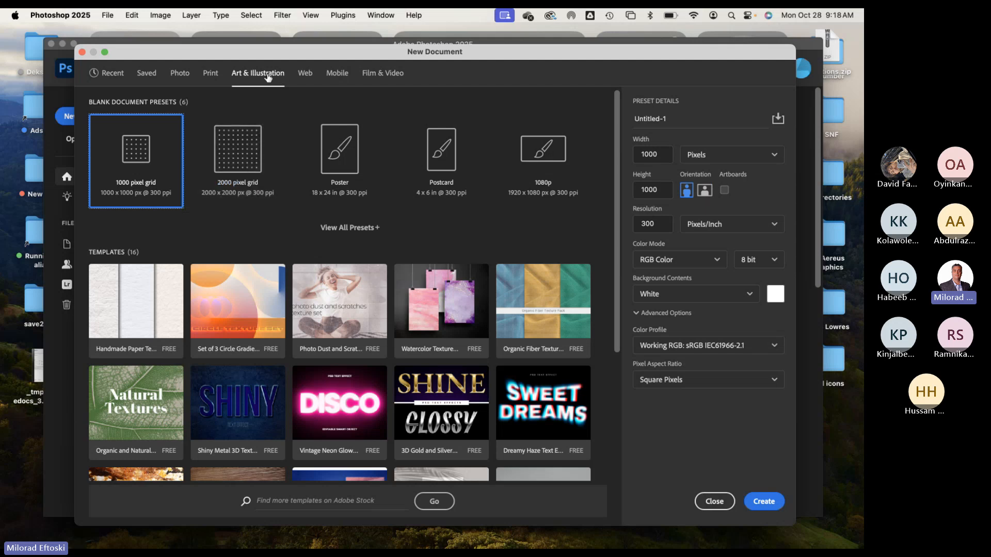
{"action": "left_click_drag", "start_coordinate": [265, 53], "coordinate": [264, 58]}
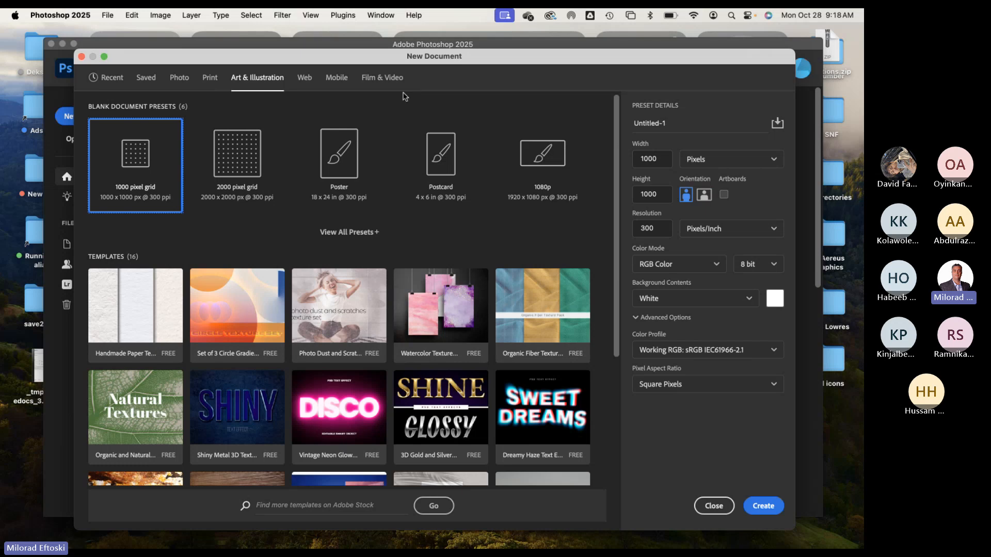
{"action": "scroll", "coordinate": [313, 108], "scroll_direction": "down", "scroll_amount": 1}
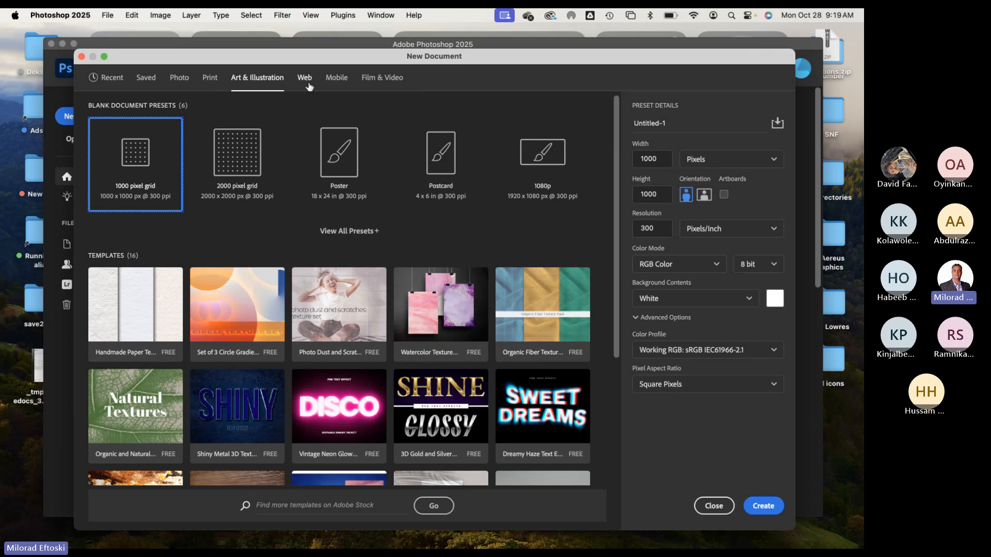
{"action": "left_click", "coordinate": [304, 78]}
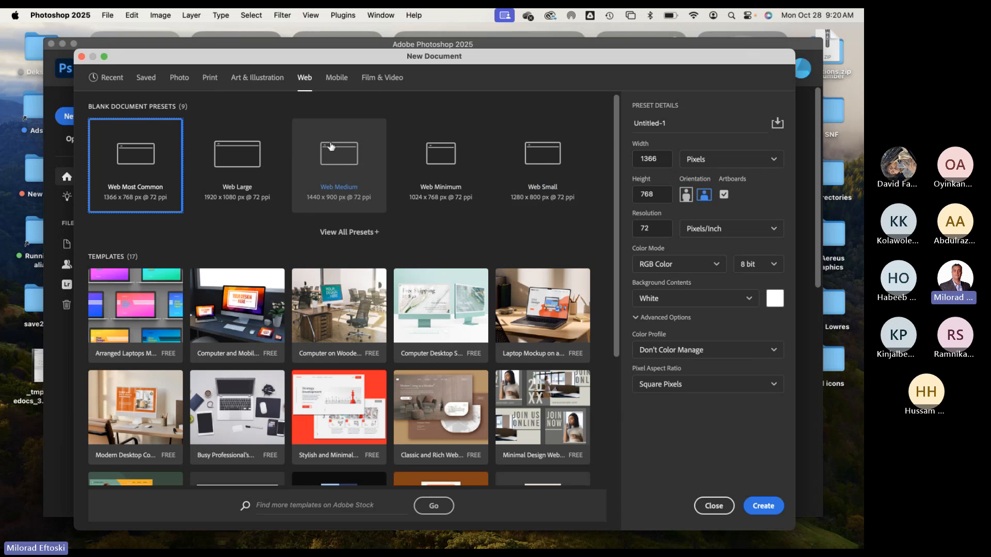
Show the Mobile document presets and browse the mobile templates below them
{"action": "left_click", "coordinate": [336, 79]}
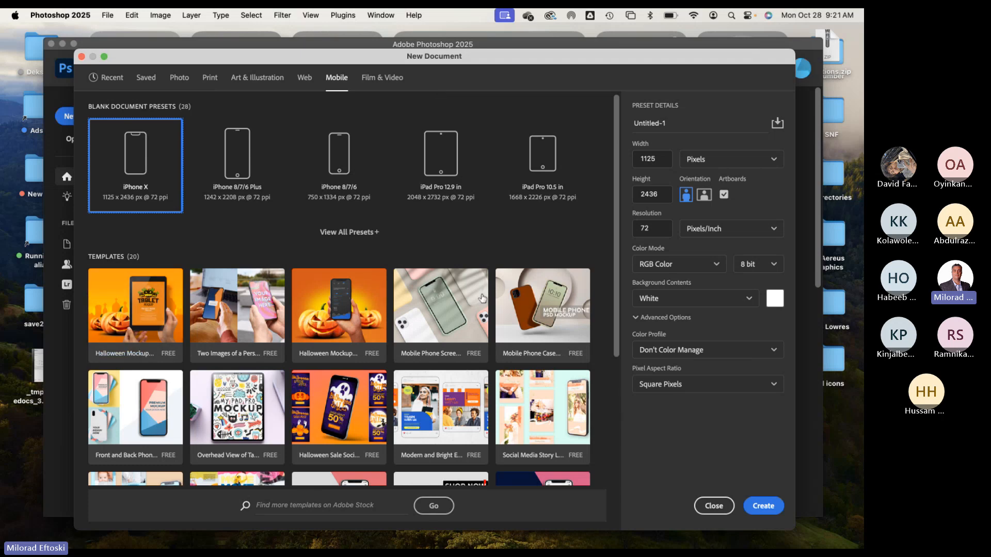
{"action": "scroll", "coordinate": [416, 362], "scroll_direction": "down", "scroll_amount": 1}
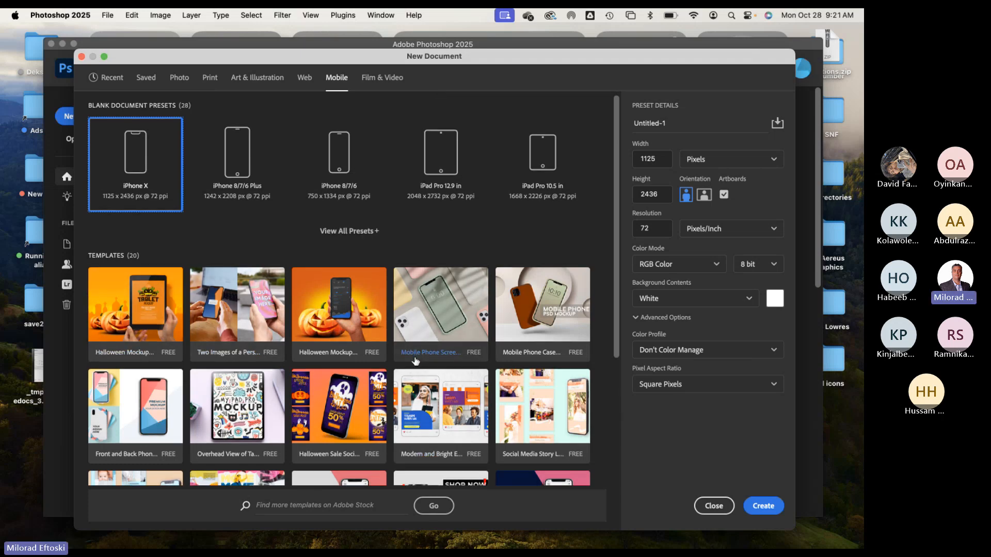
{"action": "scroll", "coordinate": [415, 361], "scroll_direction": "down", "scroll_amount": 5}
{"action": "scroll", "coordinate": [361, 336], "scroll_direction": "up", "scroll_amount": 5}
{"action": "scroll", "coordinate": [283, 313], "scroll_direction": "down", "scroll_amount": 5}
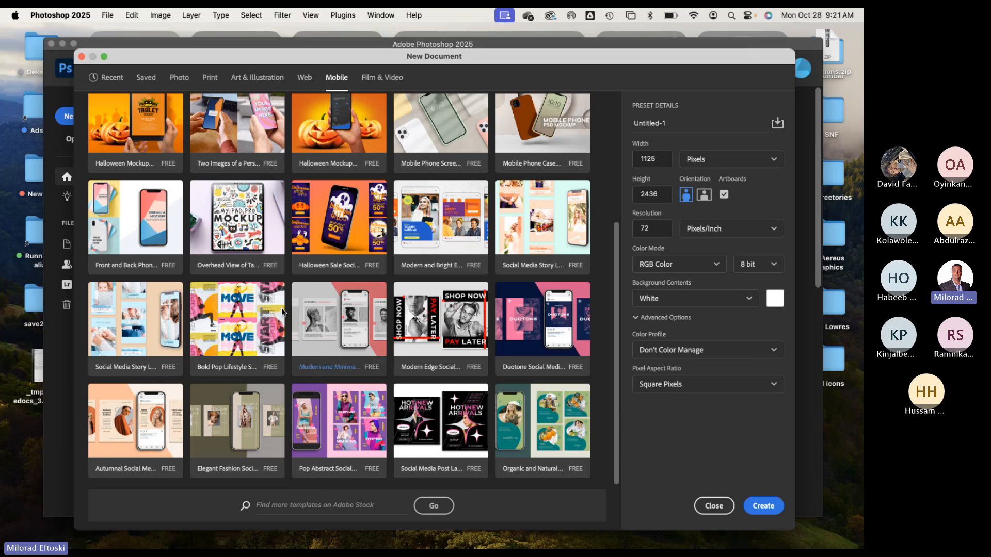
Expand the full list of blank Mobile document presets and look through the device and icon sizes
{"action": "scroll", "coordinate": [289, 299], "scroll_direction": "up", "scroll_amount": 5}
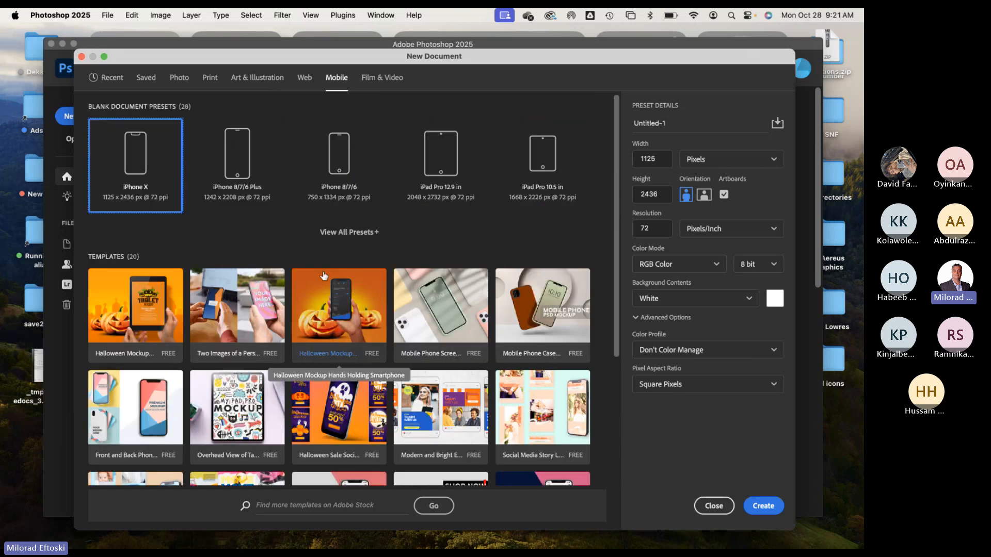
{"action": "scroll", "coordinate": [320, 279], "scroll_direction": "down", "scroll_amount": 5}
{"action": "scroll", "coordinate": [324, 253], "scroll_direction": "up", "scroll_amount": 5}
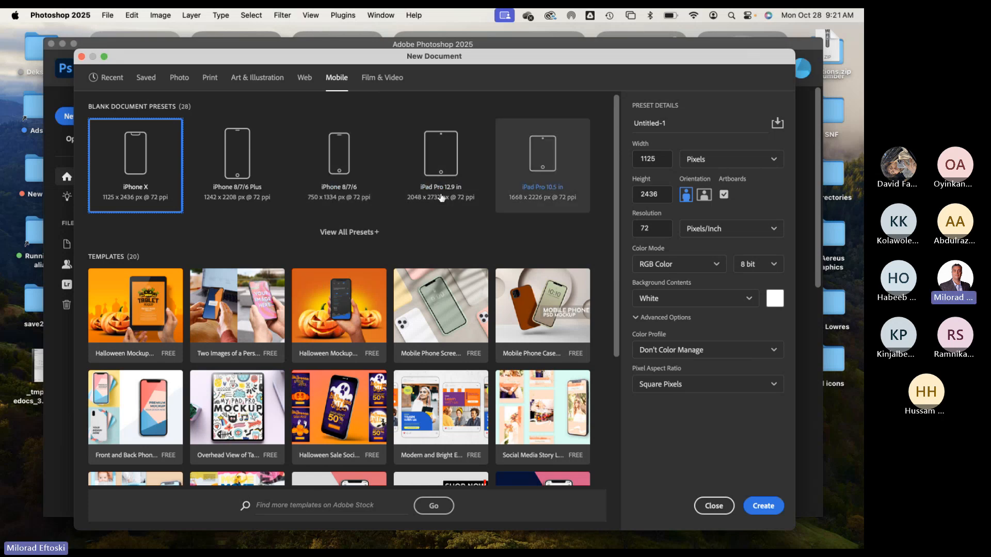
{"action": "left_click", "coordinate": [355, 233]}
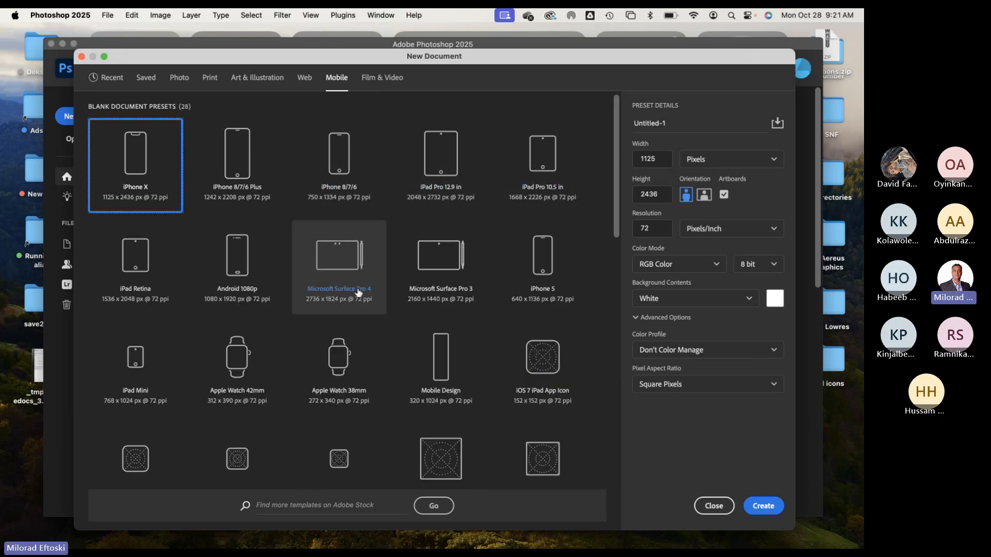
{"action": "scroll", "coordinate": [248, 346], "scroll_direction": "down", "scroll_amount": 3}
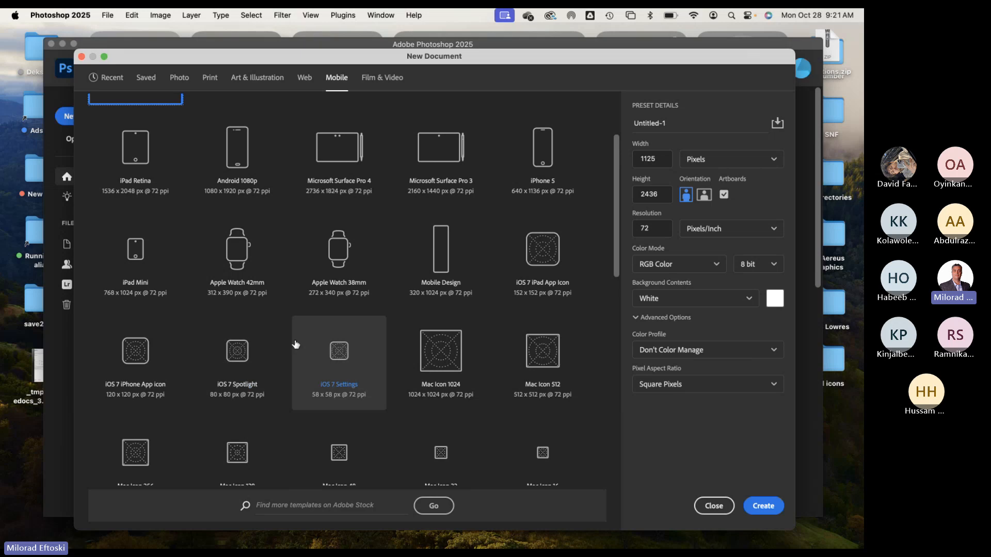
{"action": "scroll", "coordinate": [294, 345], "scroll_direction": "down", "scroll_amount": 9}
{"action": "scroll", "coordinate": [292, 345], "scroll_direction": "up", "scroll_amount": 12}
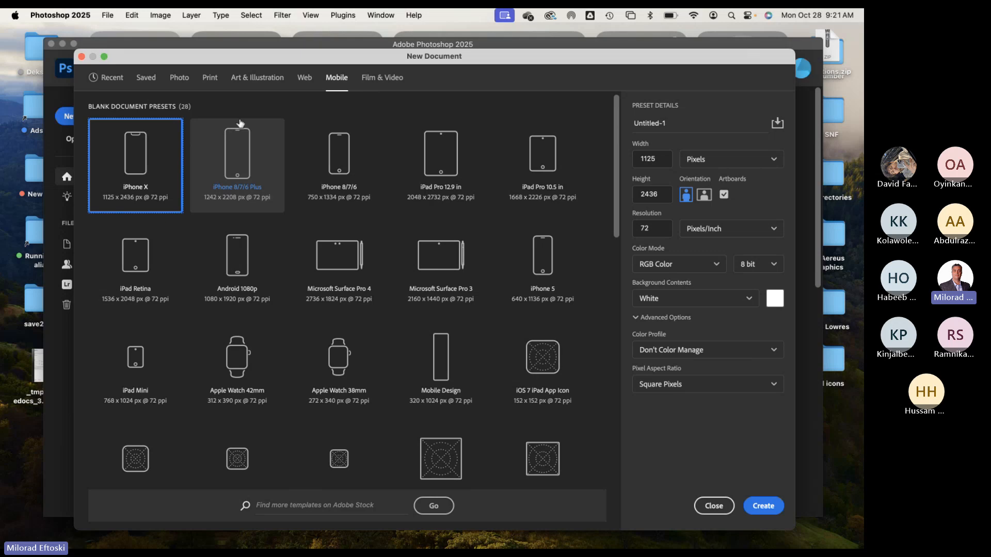
Show the Film & Video document presets and shift the New Document dialog slightly
{"action": "left_click", "coordinate": [384, 85]}
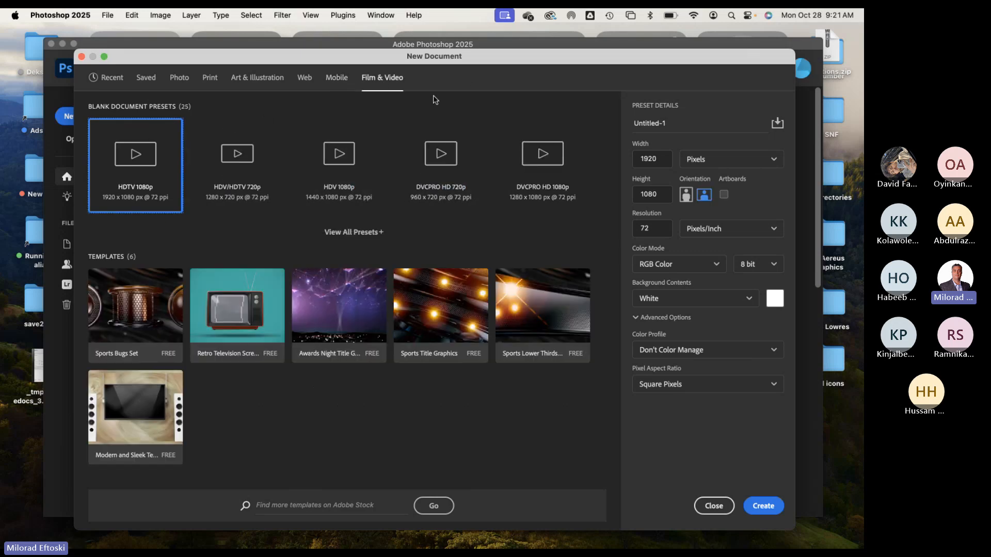
{"action": "left_click_drag", "start_coordinate": [500, 59], "coordinate": [493, 62]}
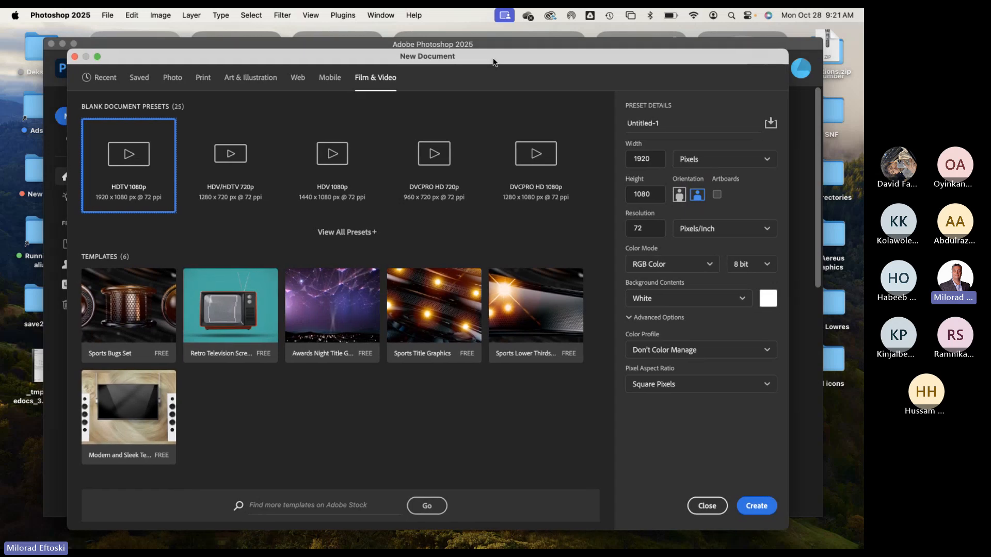
{"action": "left_click_drag", "start_coordinate": [493, 62], "coordinate": [497, 62]}
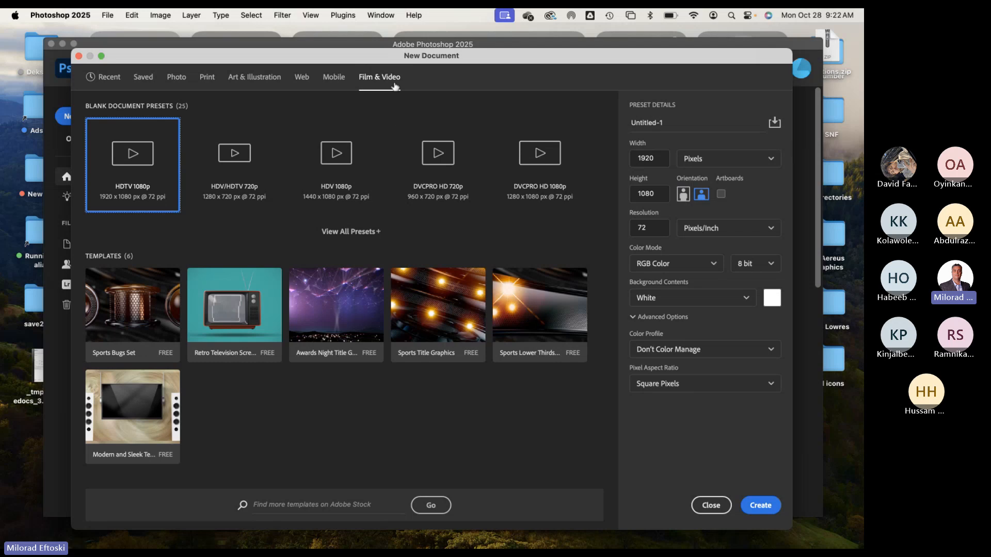
{"action": "left_click_drag", "start_coordinate": [376, 59], "coordinate": [383, 57]}
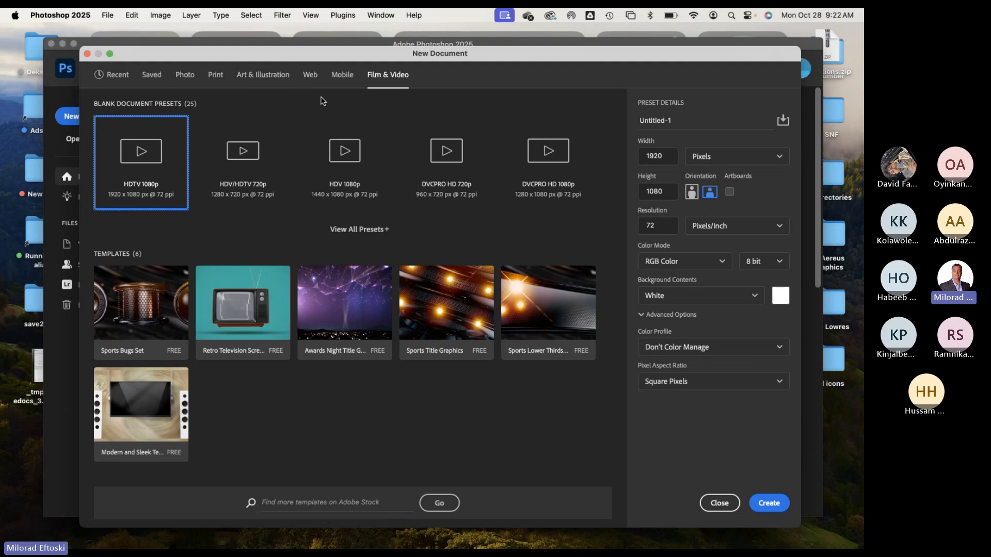
Compare the Web and Mobile document presets by switching between the two categories, with a brief look at Film & Video
{"action": "left_click", "coordinate": [310, 78]}
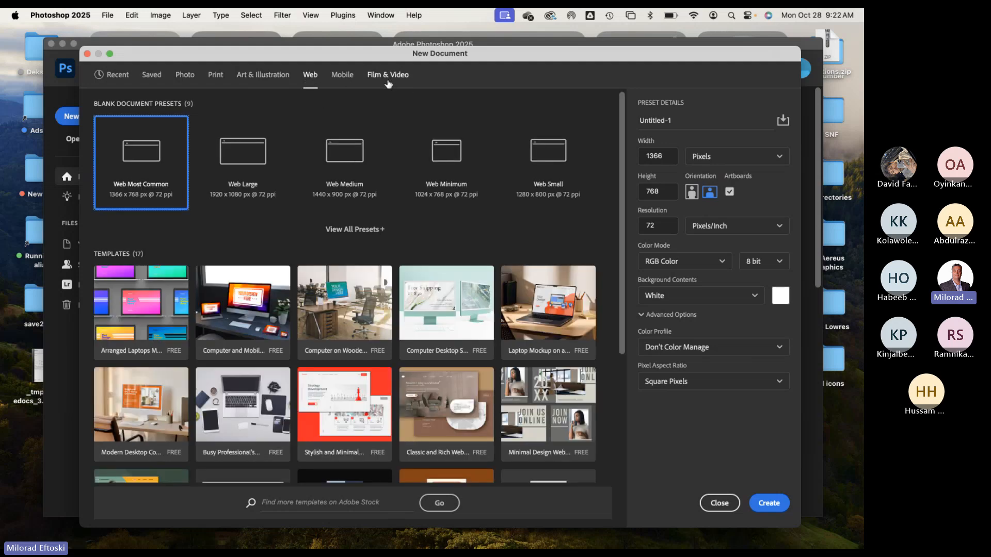
{"action": "left_click", "coordinate": [389, 81]}
{"action": "left_click", "coordinate": [312, 82]}
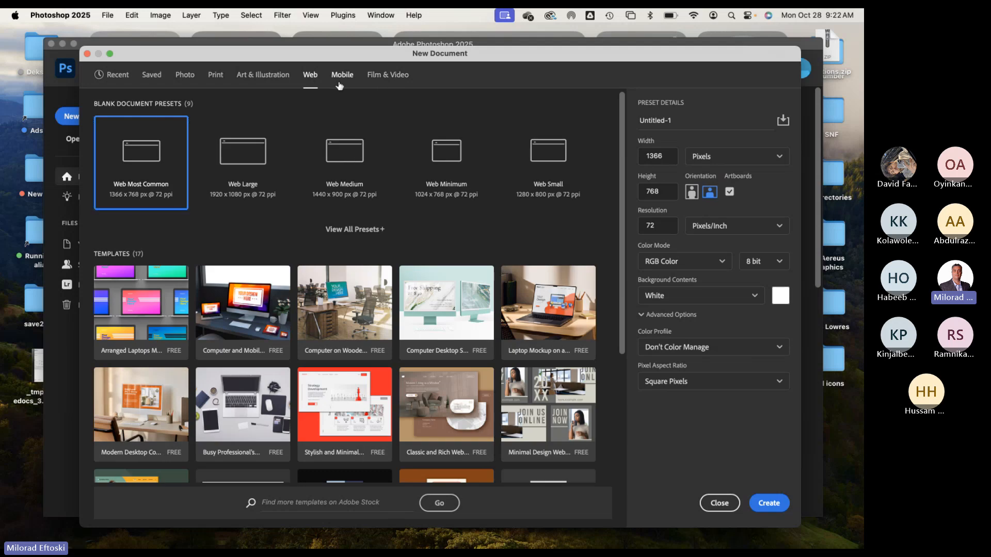
{"action": "left_click", "coordinate": [339, 86]}
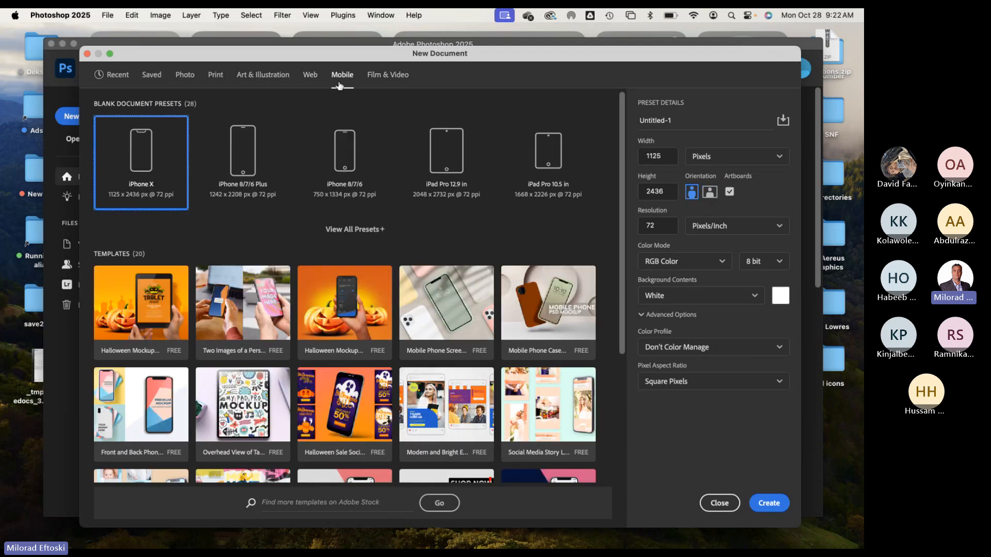
{"action": "left_click", "coordinate": [310, 81]}
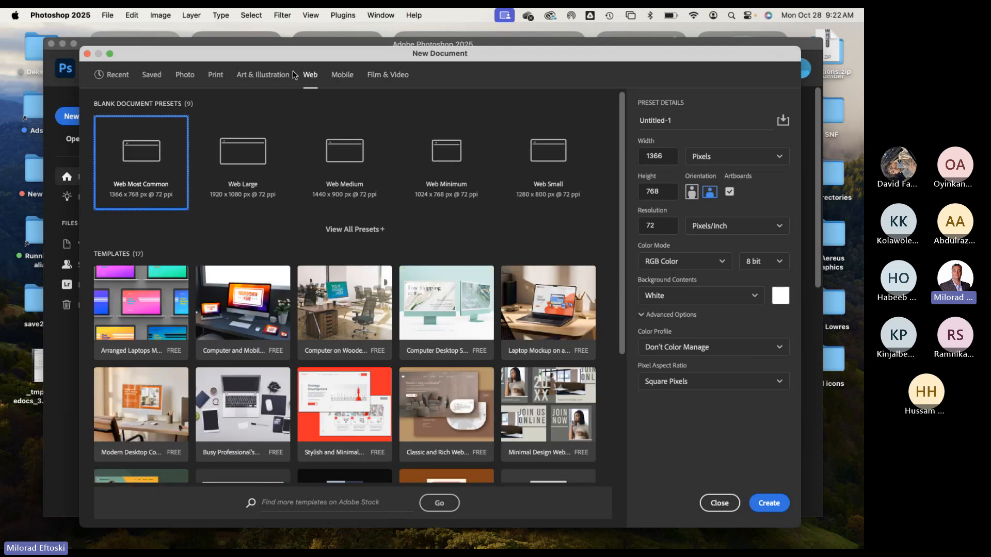
{"action": "left_click", "coordinate": [341, 77]}
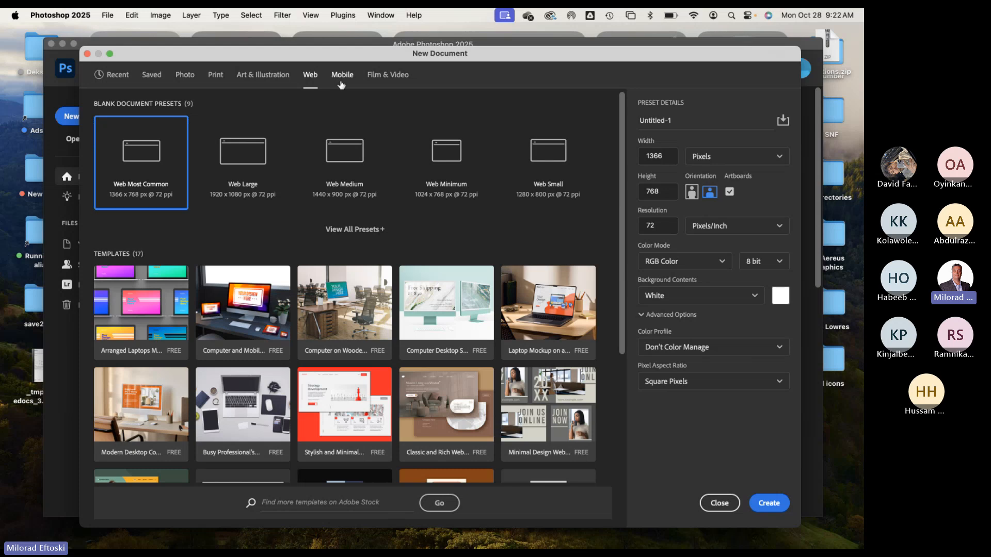
{"action": "left_click", "coordinate": [311, 77]}
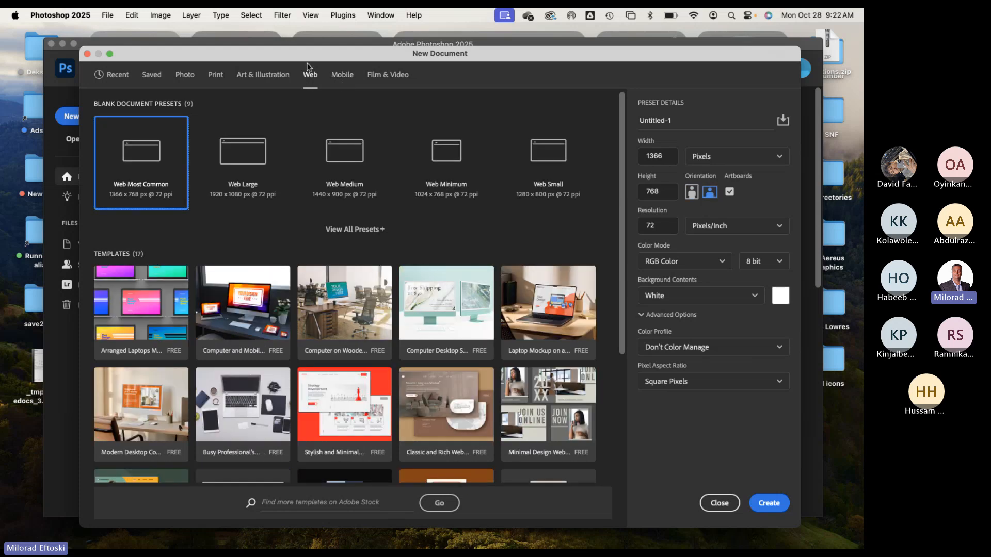
{"action": "left_click", "coordinate": [345, 82]}
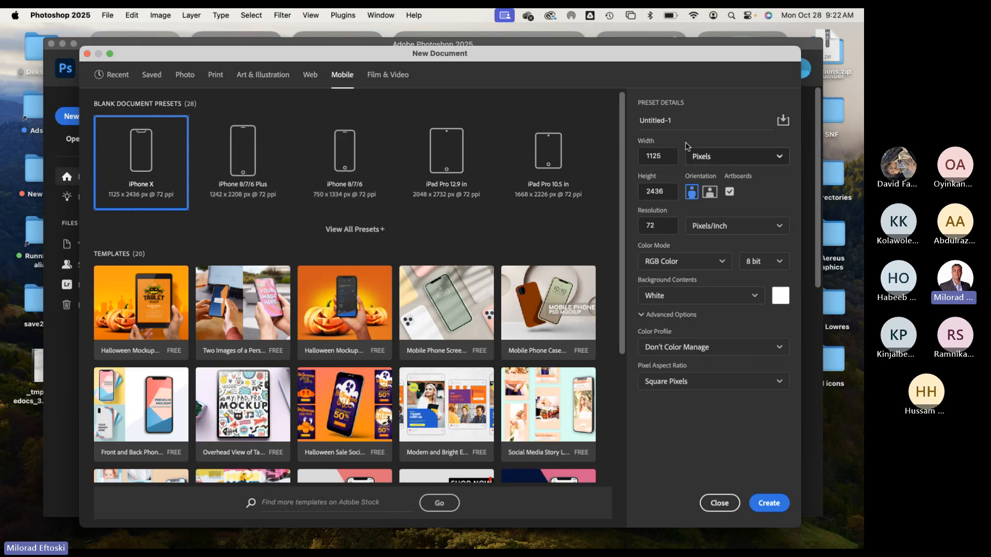
{"action": "left_click", "coordinate": [310, 83]}
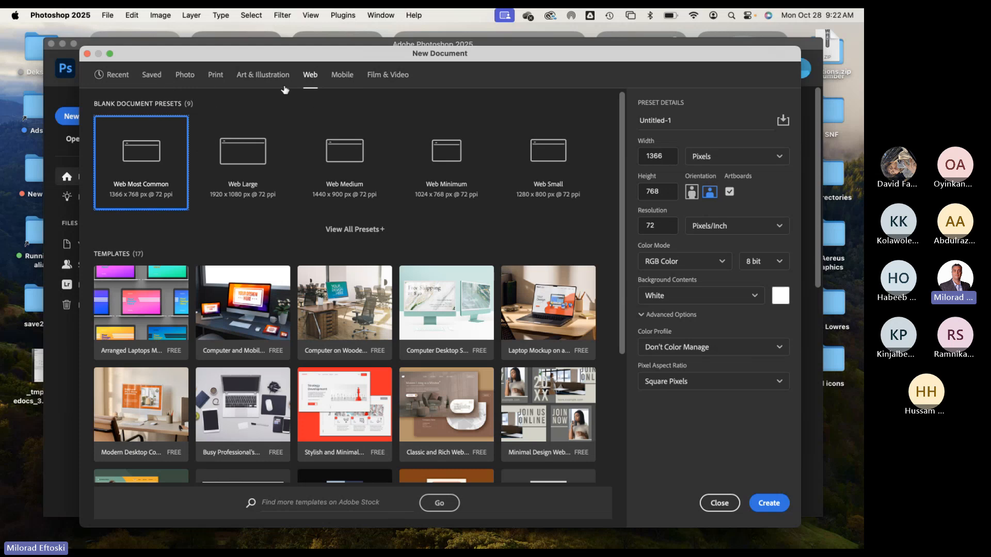
Show the Art & Illustration presets and point out the width and height of the 1000 pixel grid preset
{"action": "left_click", "coordinate": [259, 81]}
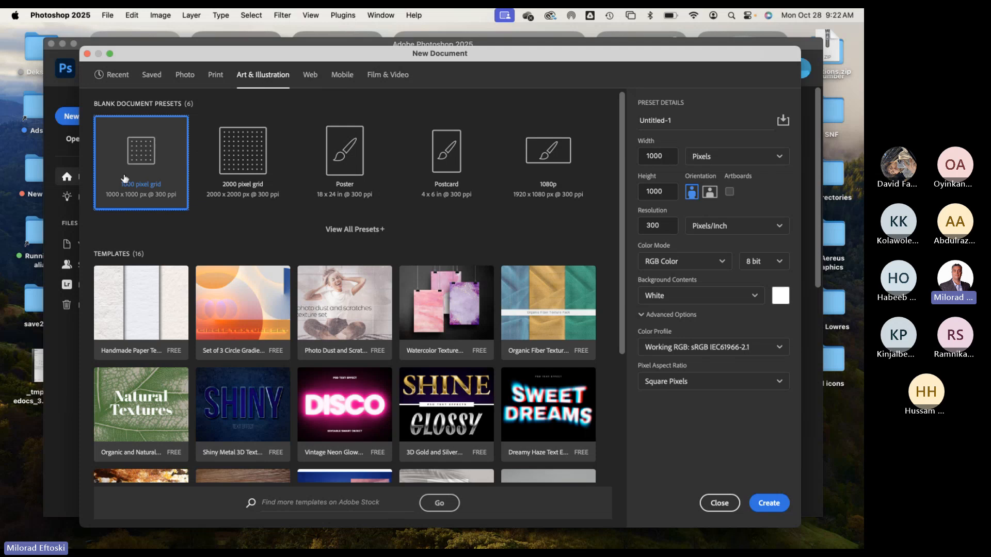
{"action": "left_click", "coordinate": [670, 157]}
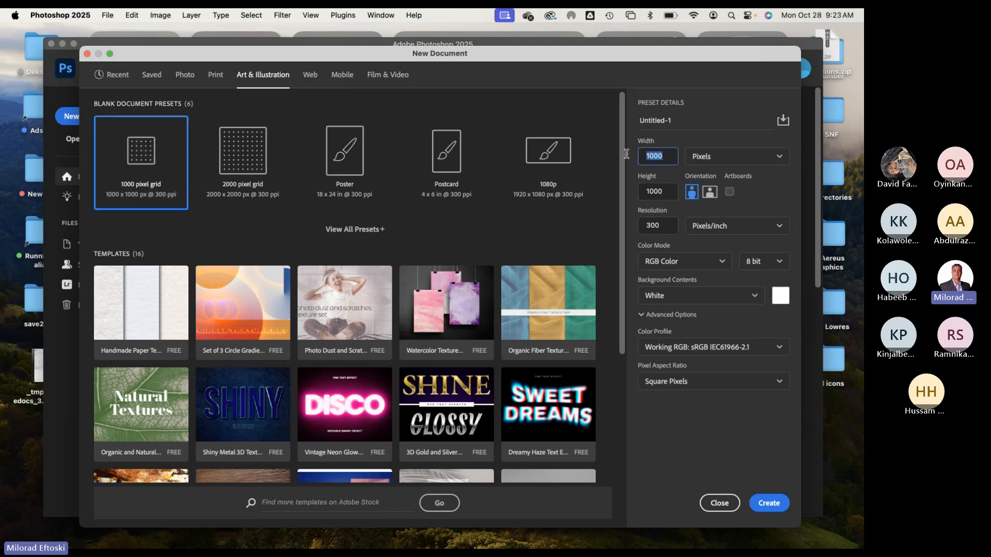
{"action": "key", "text": "Tab"}
{"action": "left_click", "coordinate": [673, 158]}
{"action": "double_click", "coordinate": [666, 195]}
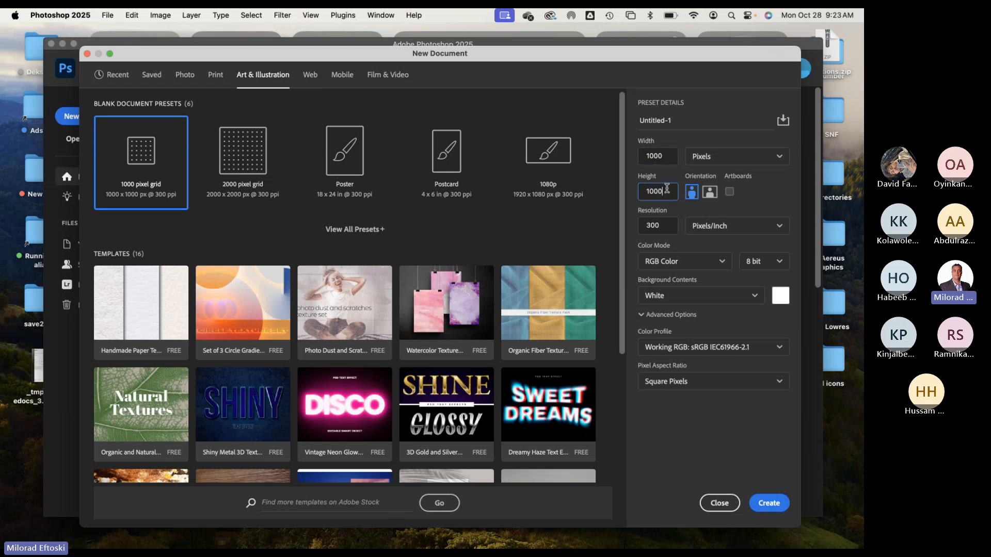
Examine the new document's resolution setting and its available resolution units
{"action": "double_click", "coordinate": [658, 226]}
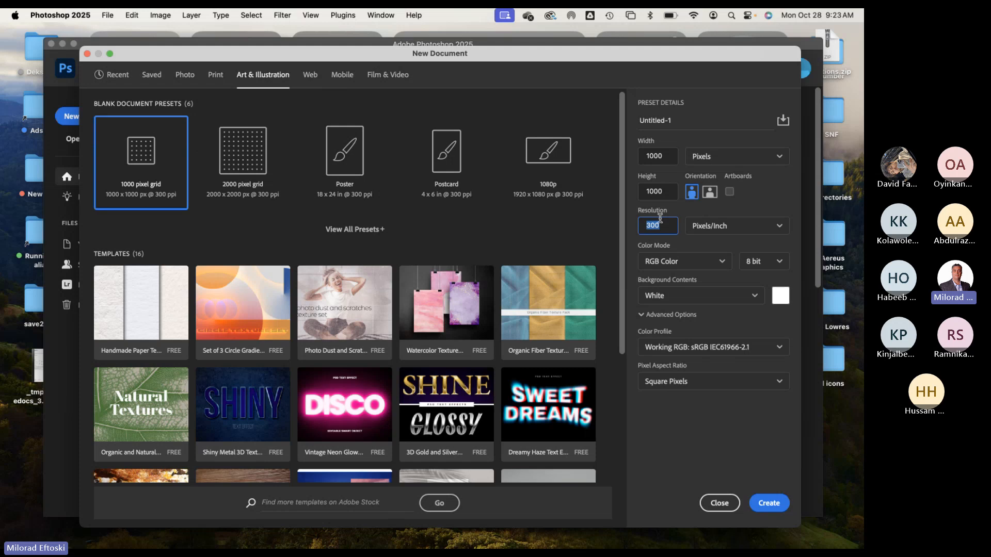
{"action": "left_click", "coordinate": [744, 228]}
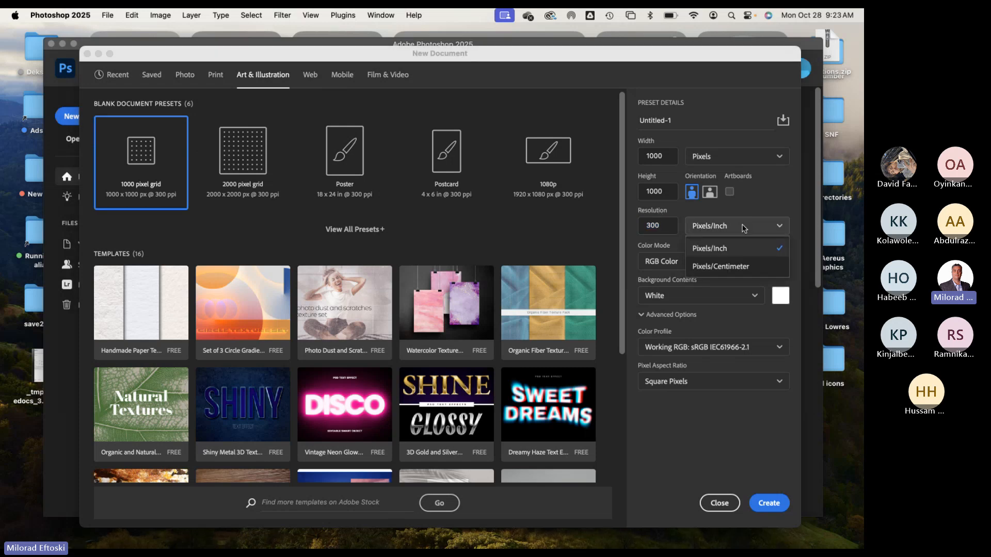
{"action": "left_click", "coordinate": [727, 211]}
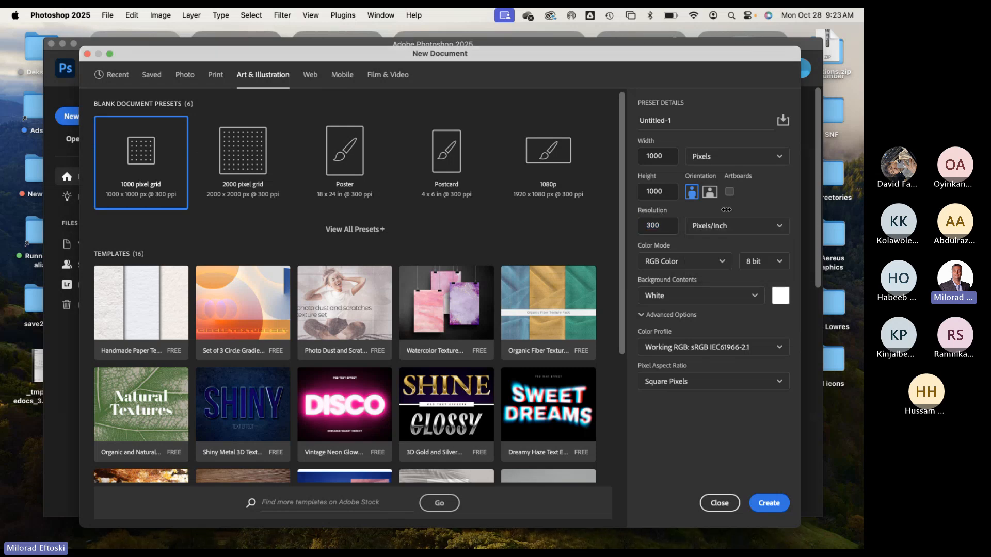
{"action": "left_click", "coordinate": [665, 227]}
{"action": "left_click", "coordinate": [664, 229]}
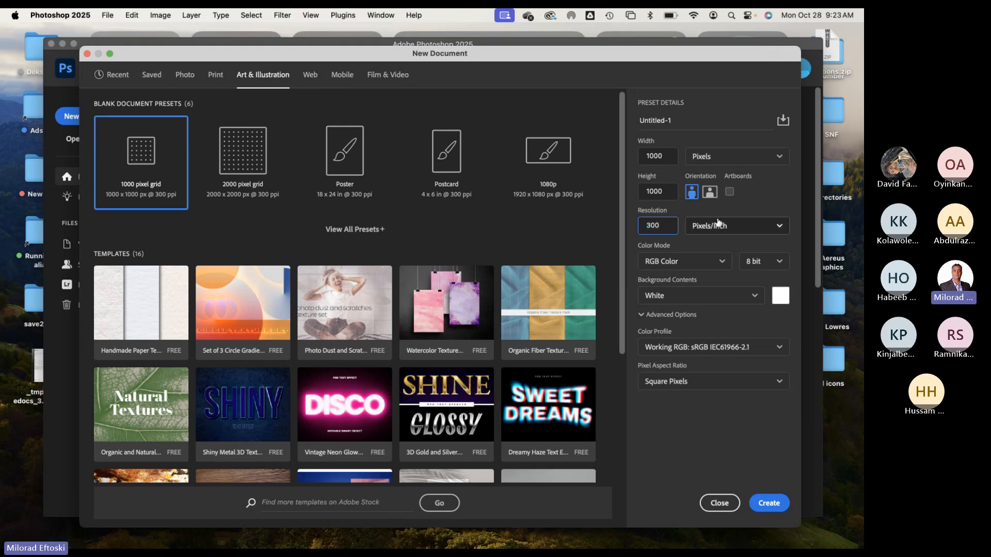
Set the new document's resolution to 72 pixels/inch and compare it with the width and height settings
{"action": "double_click", "coordinate": [664, 227]}
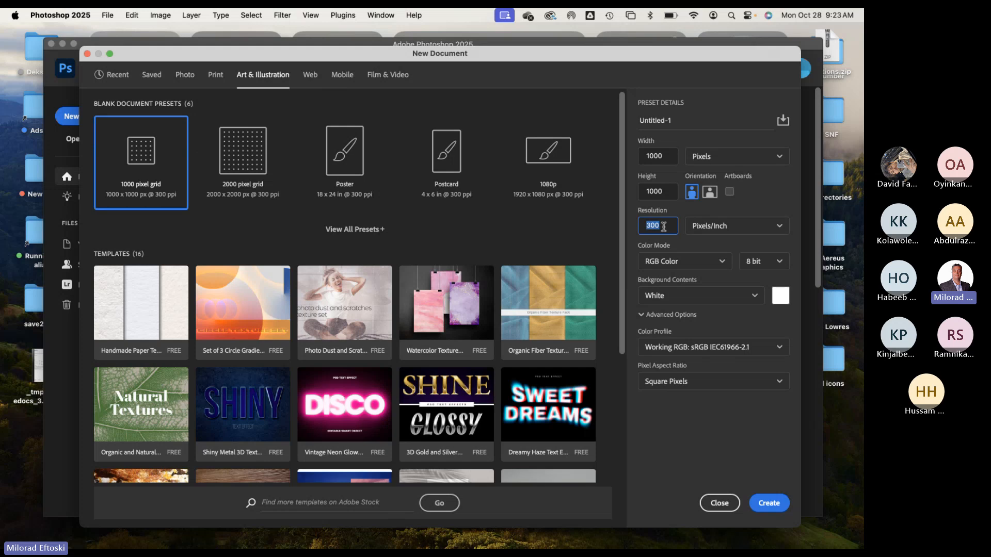
{"action": "left_click", "coordinate": [668, 226]}
{"action": "left_click_drag", "start_coordinate": [669, 224], "coordinate": [626, 222]}
{"action": "type", "text": "72"}
{"action": "double_click", "coordinate": [669, 192]}
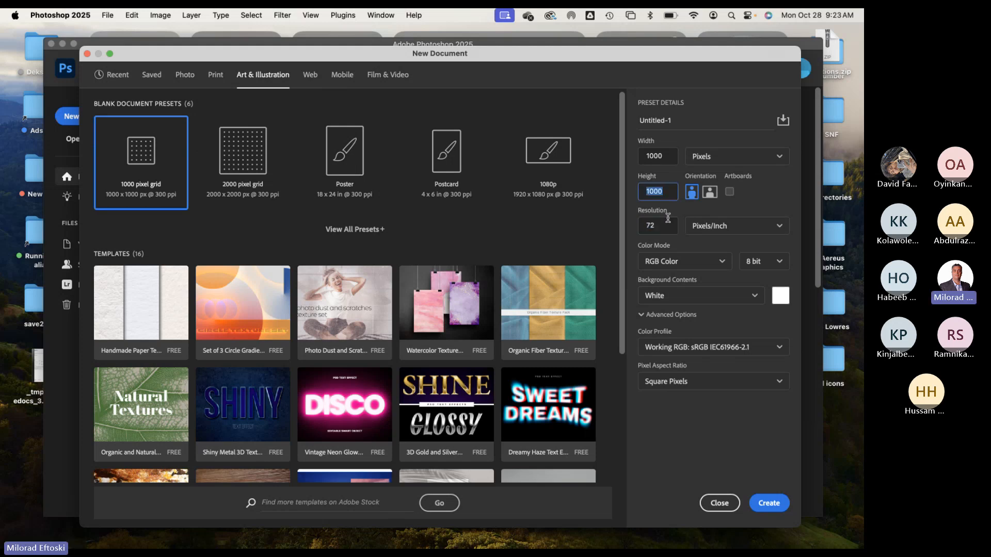
{"action": "double_click", "coordinate": [662, 228]}
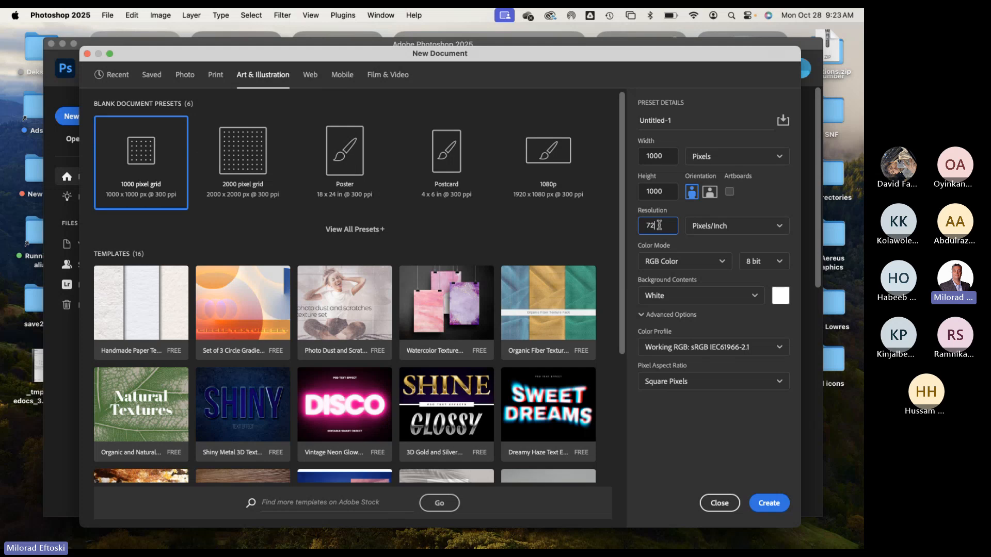
{"action": "double_click", "coordinate": [667, 192]}
{"action": "double_click", "coordinate": [659, 157]}
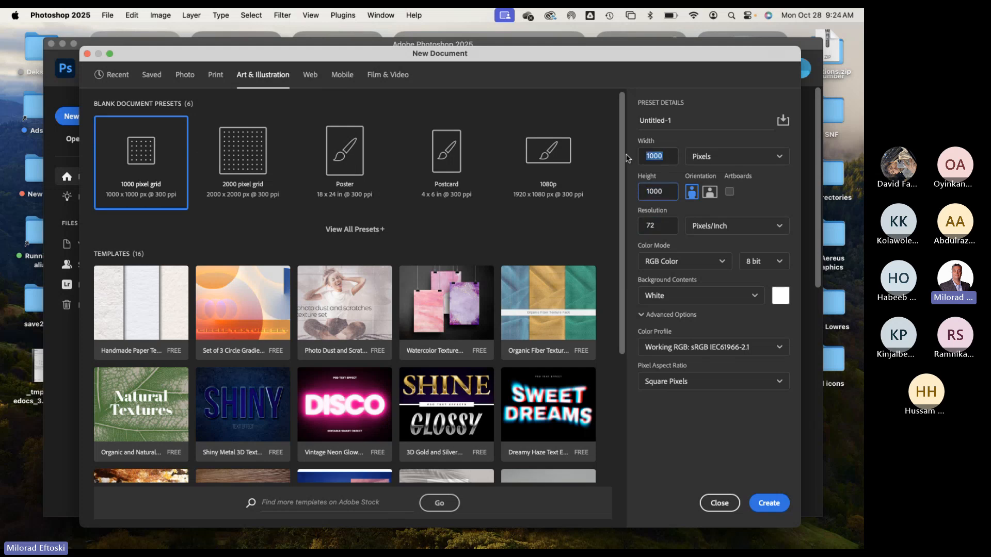
{"action": "double_click", "coordinate": [659, 225]}
Change the document's size units to inches and set the width to 18 and the height to 12
{"action": "left_click", "coordinate": [739, 161]}
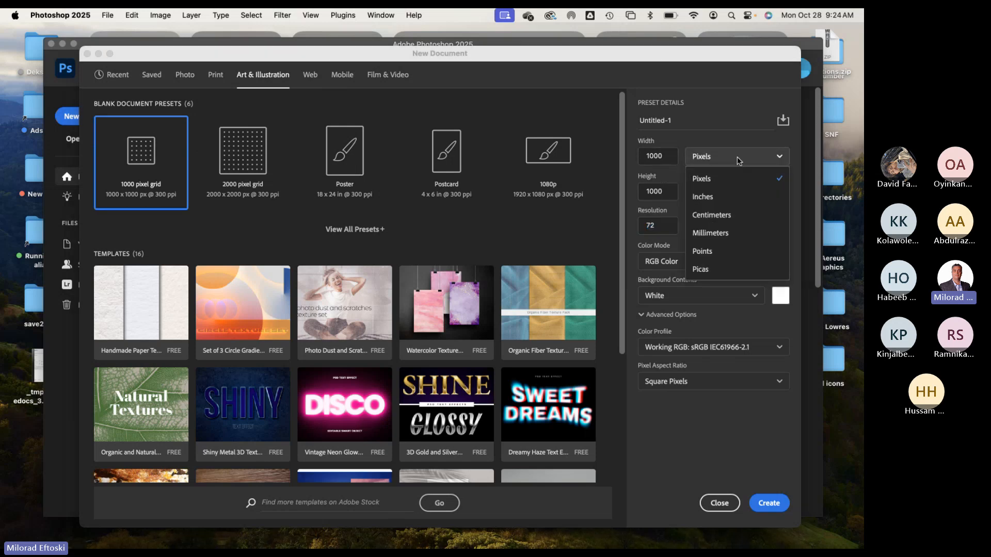
{"action": "left_click", "coordinate": [717, 200]}
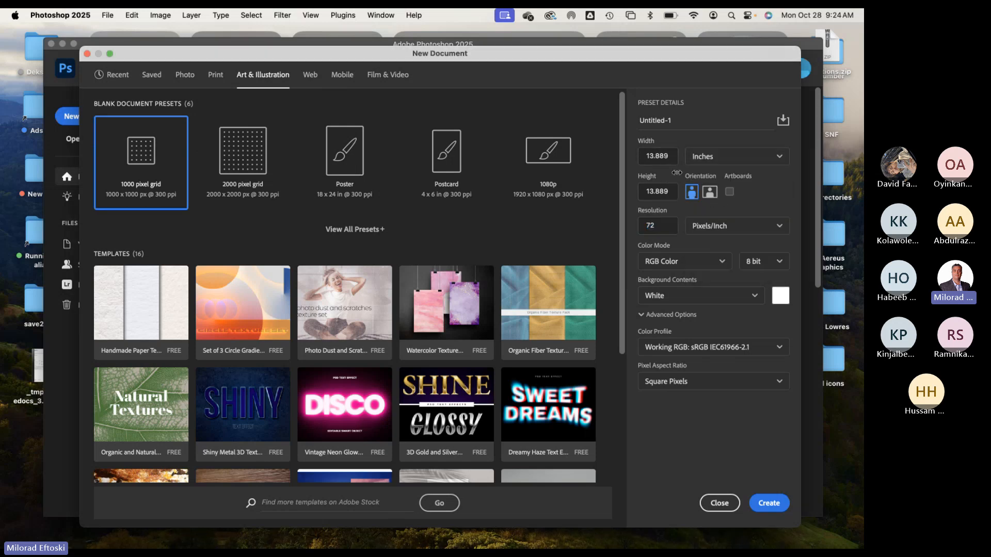
{"action": "left_click", "coordinate": [635, 224]}
{"action": "double_click", "coordinate": [670, 156]}
{"action": "type", "text": "18"}
{"action": "left_click", "coordinate": [681, 194]}
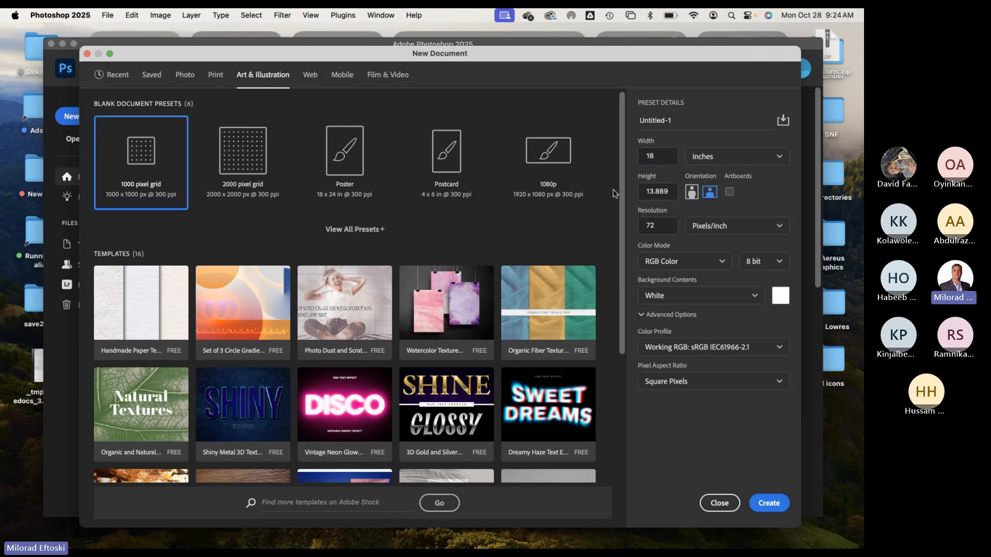
{"action": "double_click", "coordinate": [659, 191]}
{"action": "type", "text": "12"}
Set the new document's resolution to 300 pixels/inch
{"action": "double_click", "coordinate": [664, 222]}
{"action": "key", "text": "shift+Tab"}
{"action": "double_click", "coordinate": [668, 227]}
Switch the document's size units to pixels to view the equivalent dimensions, and return them to inches
{"action": "left_click", "coordinate": [732, 156]}
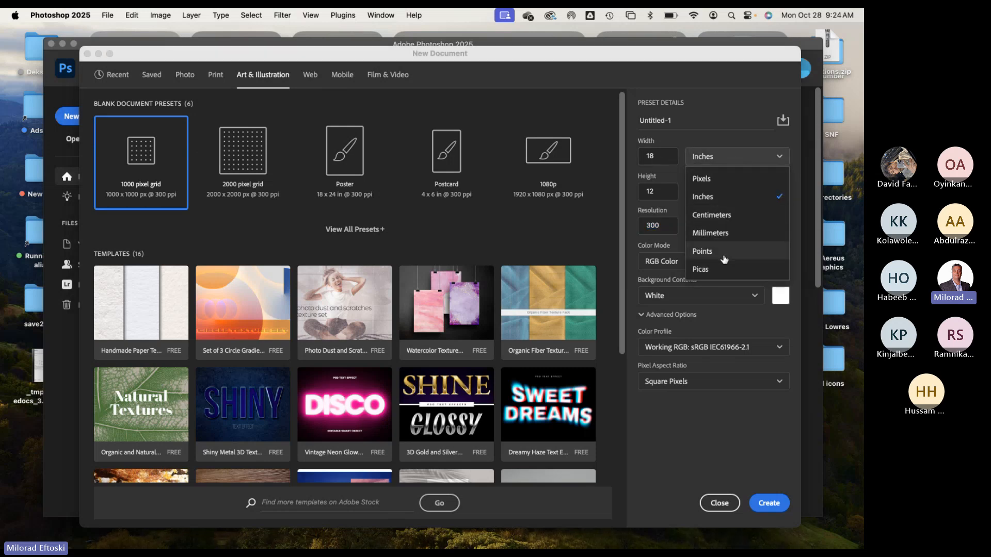
{"action": "left_click", "coordinate": [730, 181]}
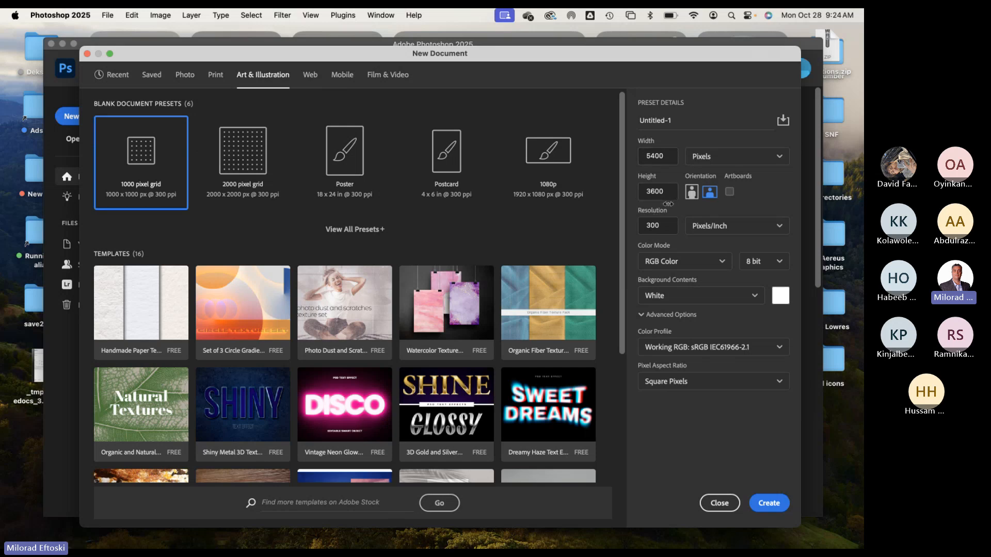
{"action": "left_click", "coordinate": [729, 163]}
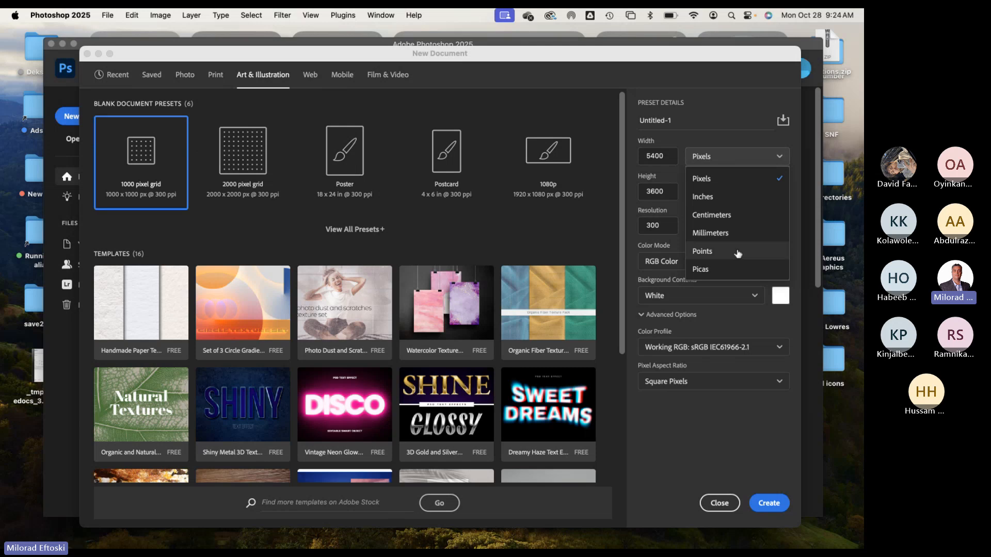
{"action": "left_click", "coordinate": [752, 198]}
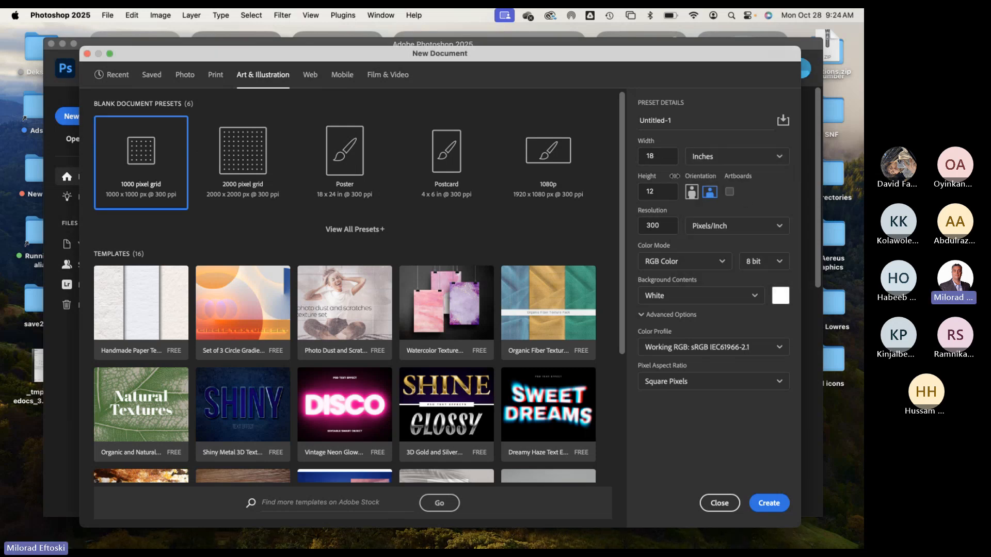
Compare the 18 by 12 inch size at 300 pixels/inch with its pixel dimensions, restoring inches as the unit
{"action": "left_click", "coordinate": [741, 154]}
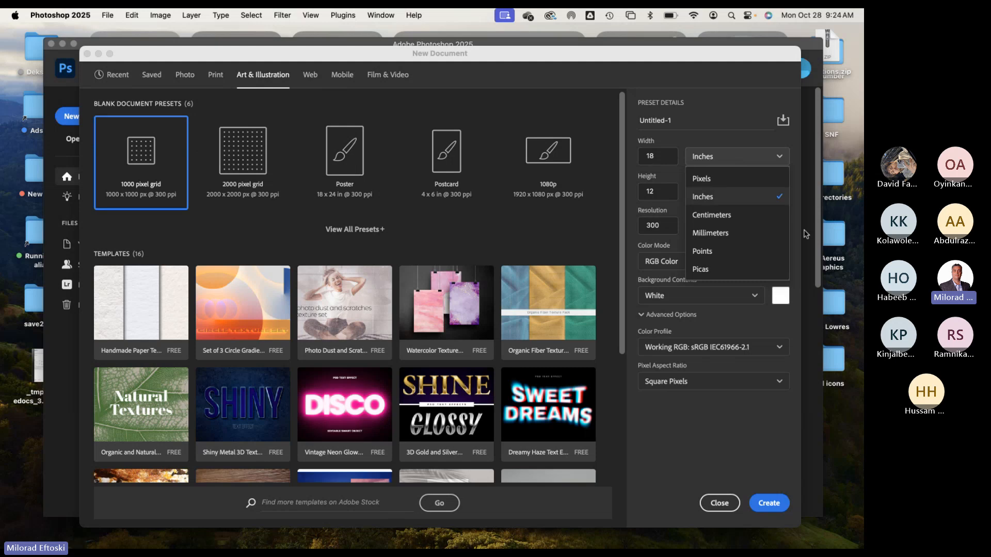
{"action": "left_click", "coordinate": [725, 177]}
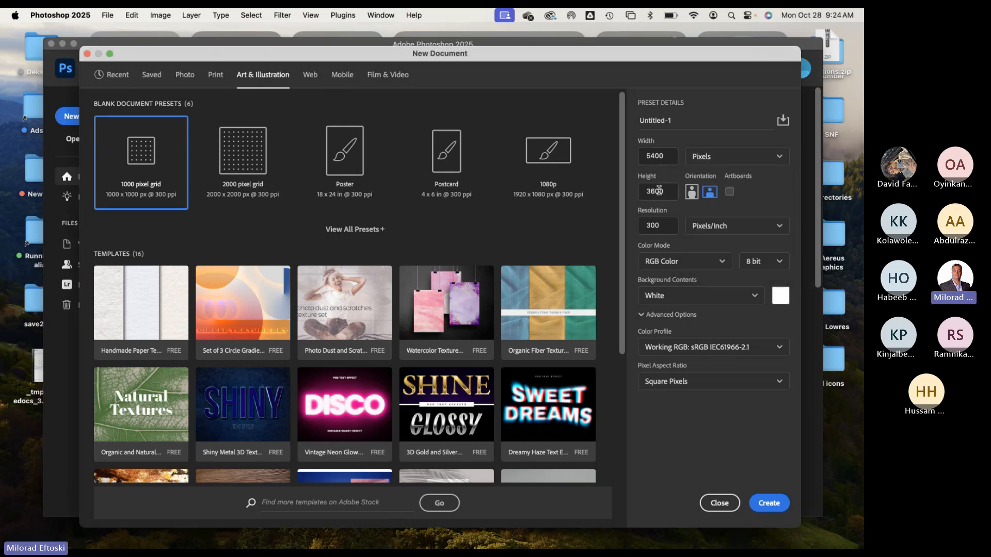
{"action": "left_click", "coordinate": [731, 158]}
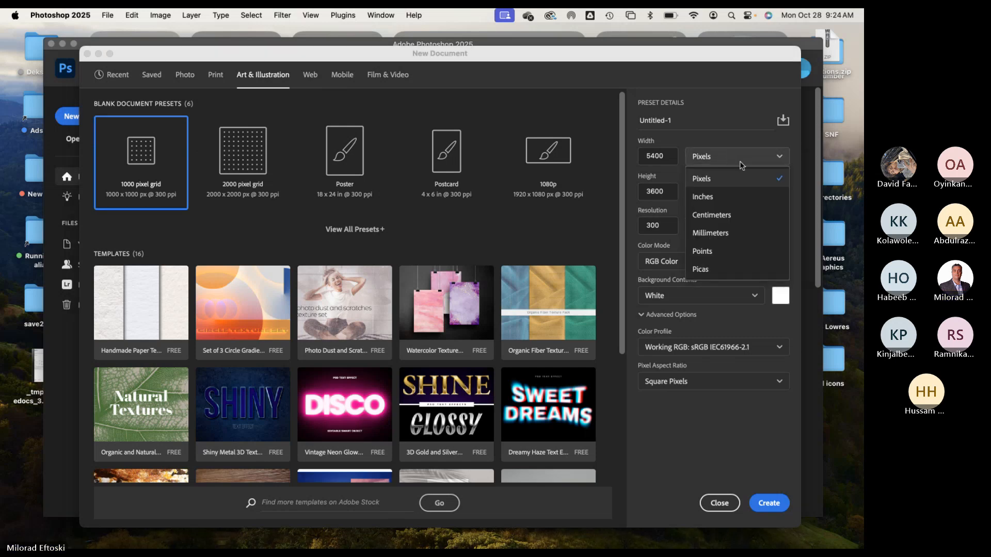
{"action": "left_click", "coordinate": [735, 198]}
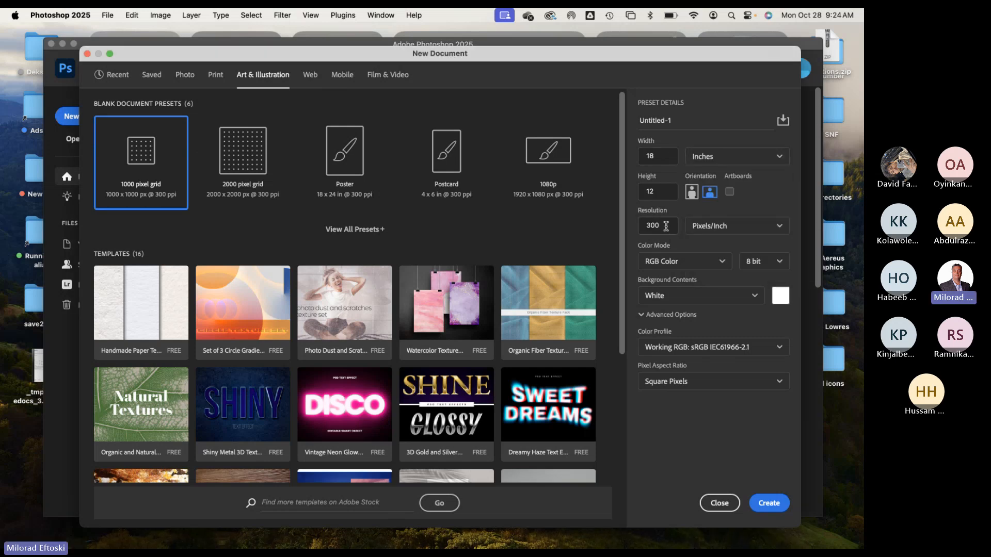
Set the new document's resolution to 72 pixels/inch and change its size units to pixels
{"action": "double_click", "coordinate": [648, 224]}
{"action": "type", "text": "72"}
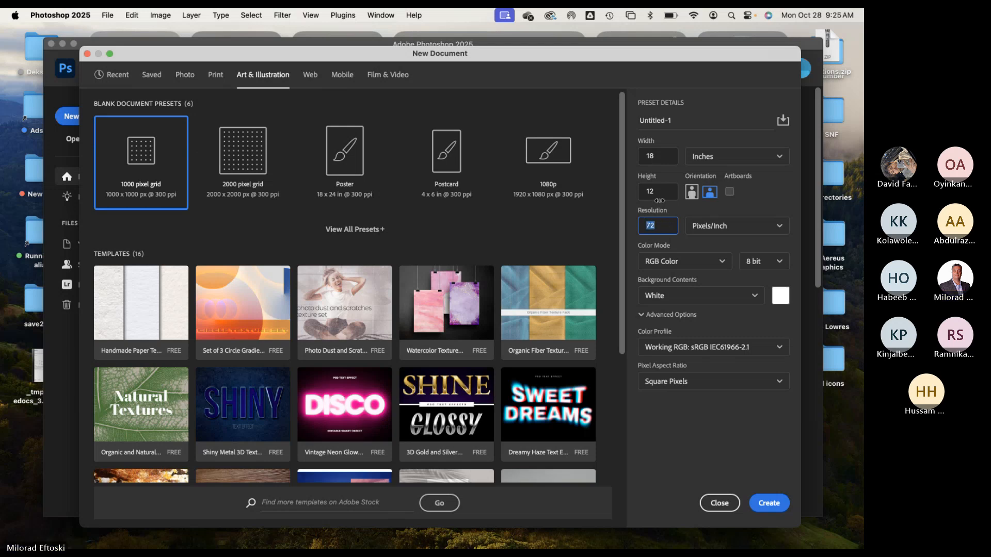
{"action": "double_click", "coordinate": [662, 191]}
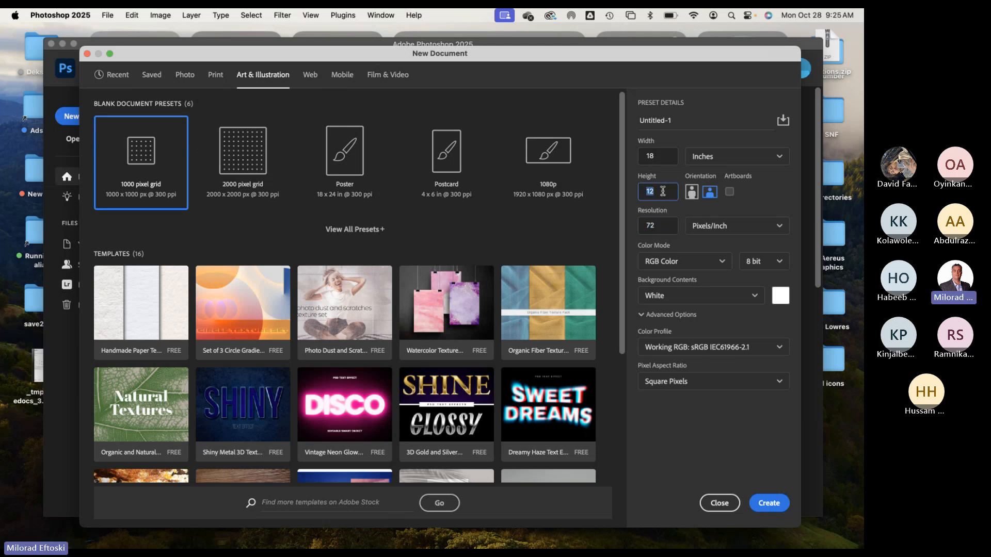
{"action": "double_click", "coordinate": [661, 225]}
{"action": "left_click", "coordinate": [731, 157]}
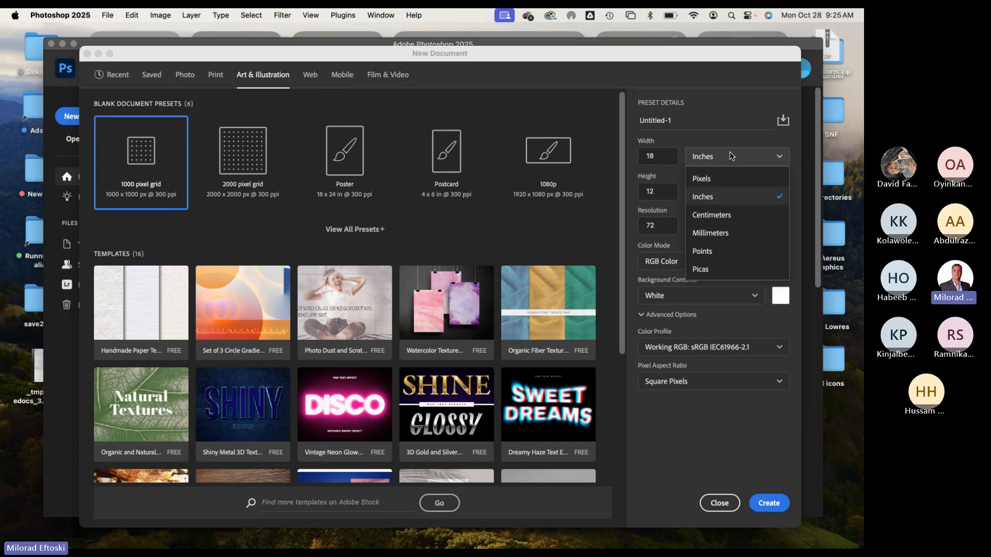
{"action": "left_click", "coordinate": [731, 184]}
Examine the new document's width and height in pixels at the lower resolution
{"action": "left_click_drag", "start_coordinate": [667, 154], "coordinate": [630, 151]}
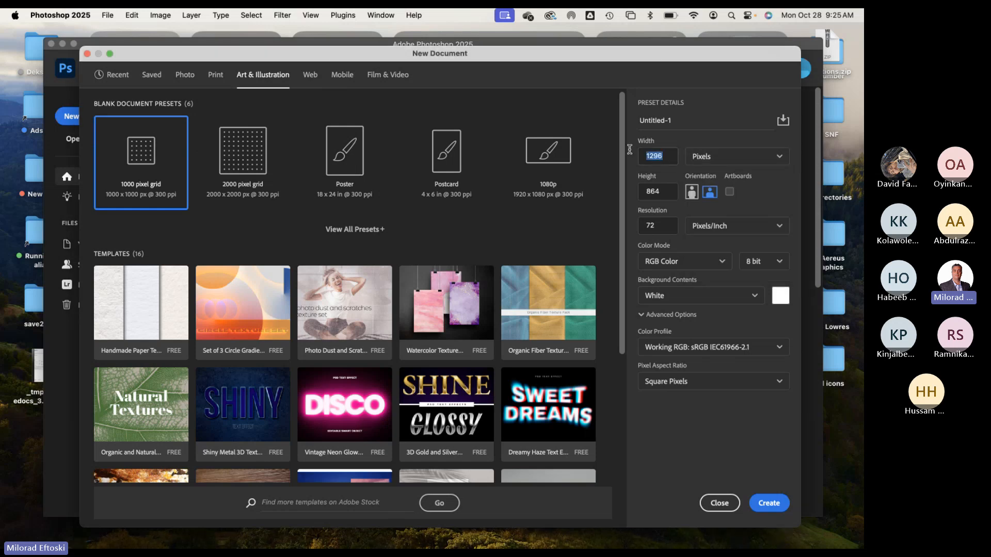
{"action": "left_click_drag", "start_coordinate": [665, 193], "coordinate": [633, 191]}
{"action": "left_click", "coordinate": [667, 192]}
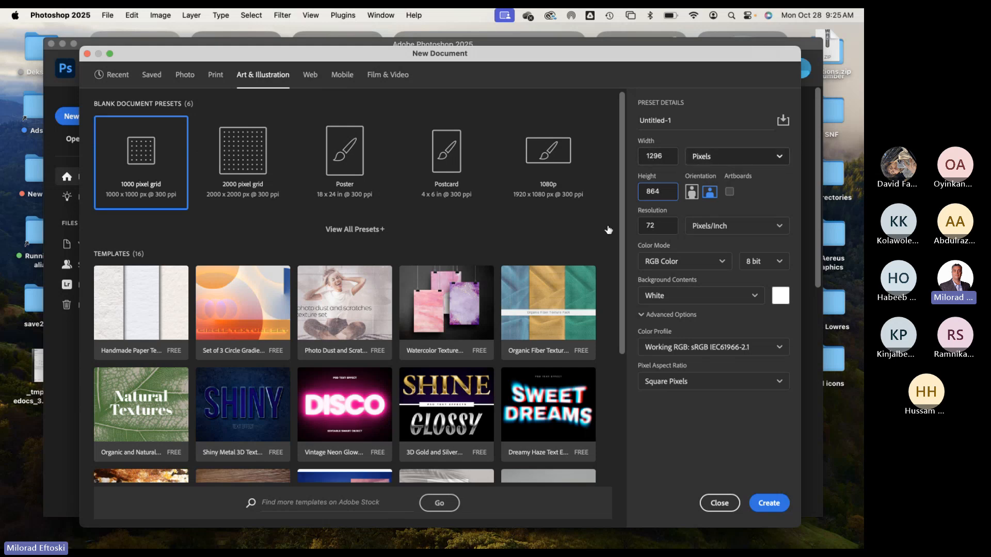
{"action": "left_click", "coordinate": [661, 225]}
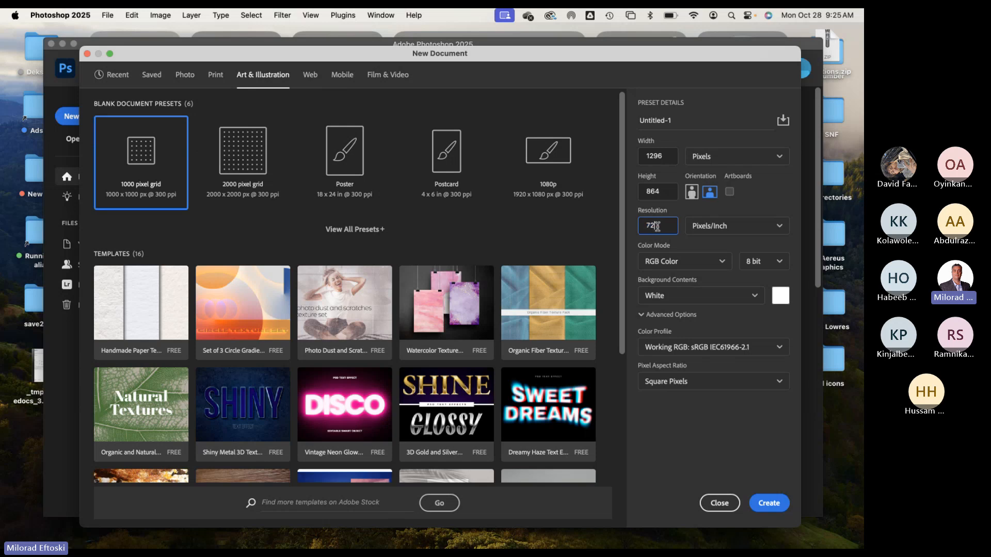
{"action": "left_click_drag", "start_coordinate": [662, 157], "coordinate": [635, 156]}
{"action": "key", "text": "Tab"}
{"action": "double_click", "coordinate": [669, 157]}
{"action": "left_click", "coordinate": [670, 157]}
{"action": "double_click", "coordinate": [666, 156]}
{"action": "double_click", "coordinate": [671, 191]}
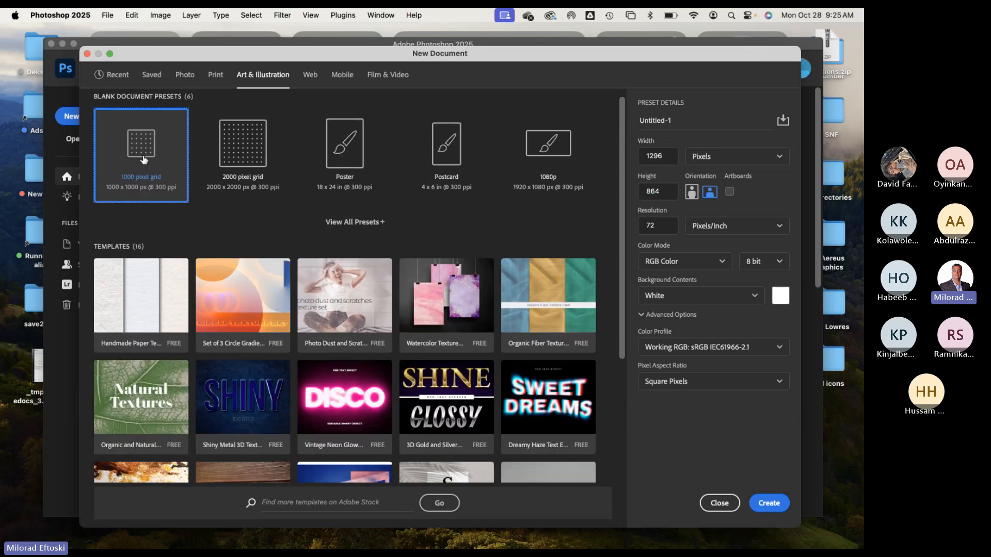
Set the new document's width to 1000 pixels and convert the size units to inches
{"action": "left_click", "coordinate": [144, 159]}
{"action": "double_click", "coordinate": [663, 155]}
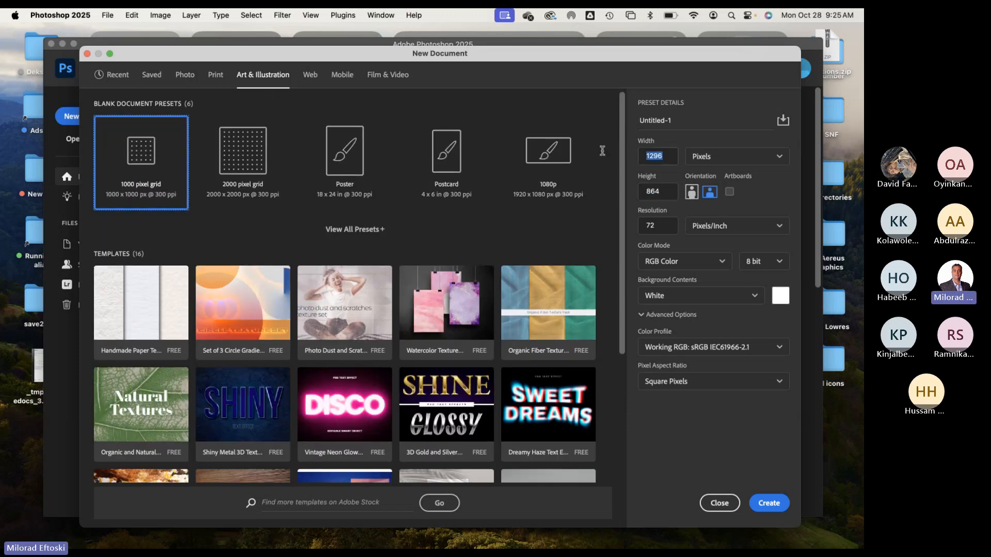
{"action": "type", "text": "1000"}
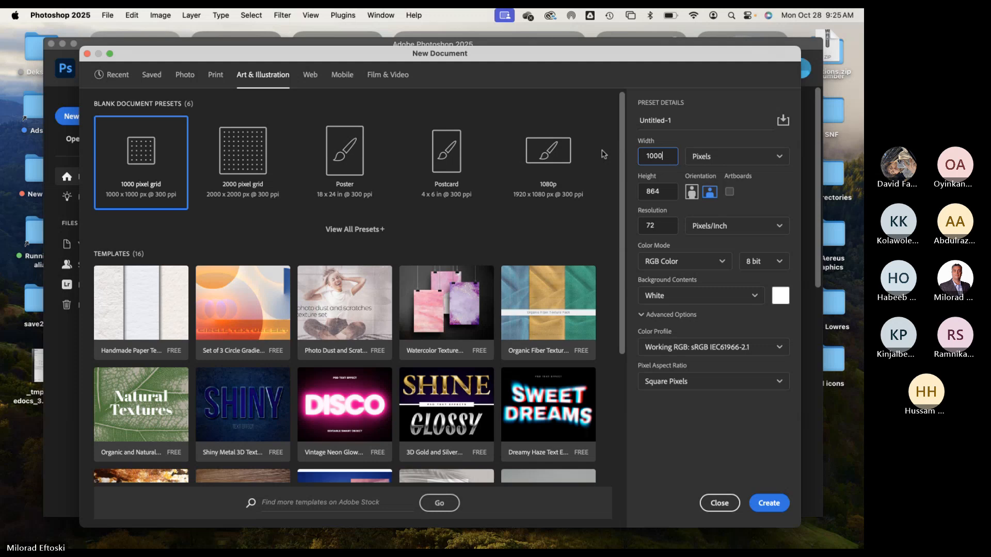
{"action": "left_click", "coordinate": [719, 162]}
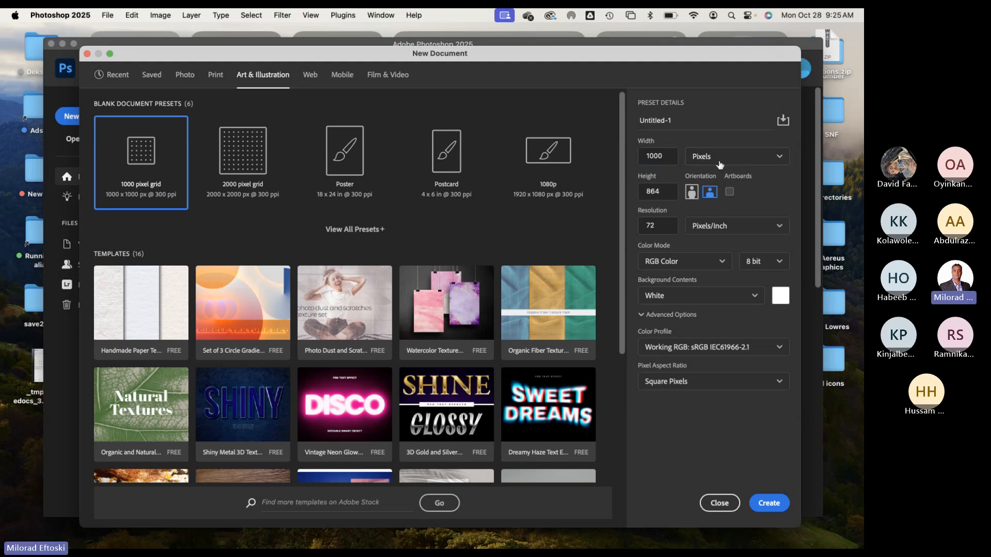
{"action": "left_click", "coordinate": [746, 160]}
{"action": "left_click", "coordinate": [714, 193]}
{"action": "left_click", "coordinate": [710, 162]}
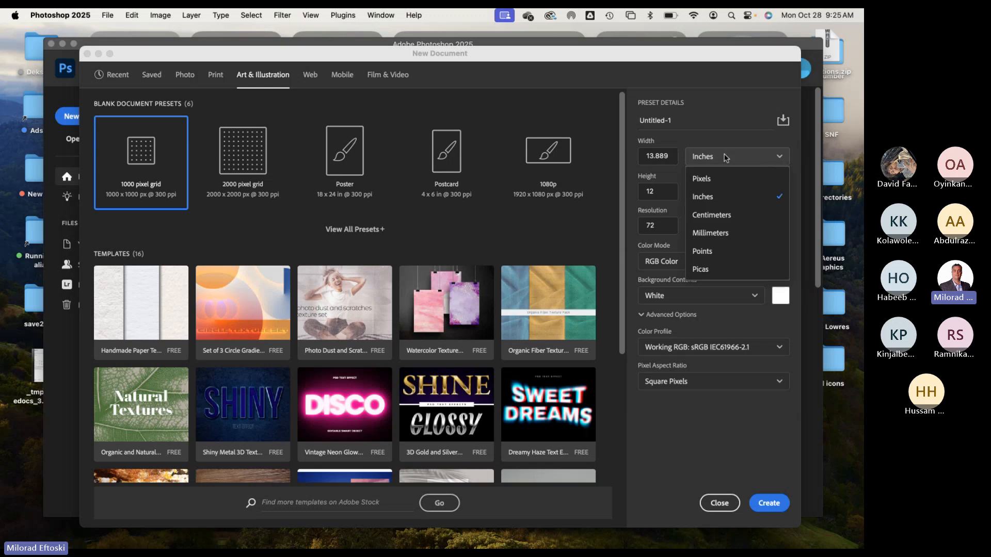
Set the width to 1000 inches and change the size units to pixels
{"action": "left_click", "coordinate": [663, 157]}
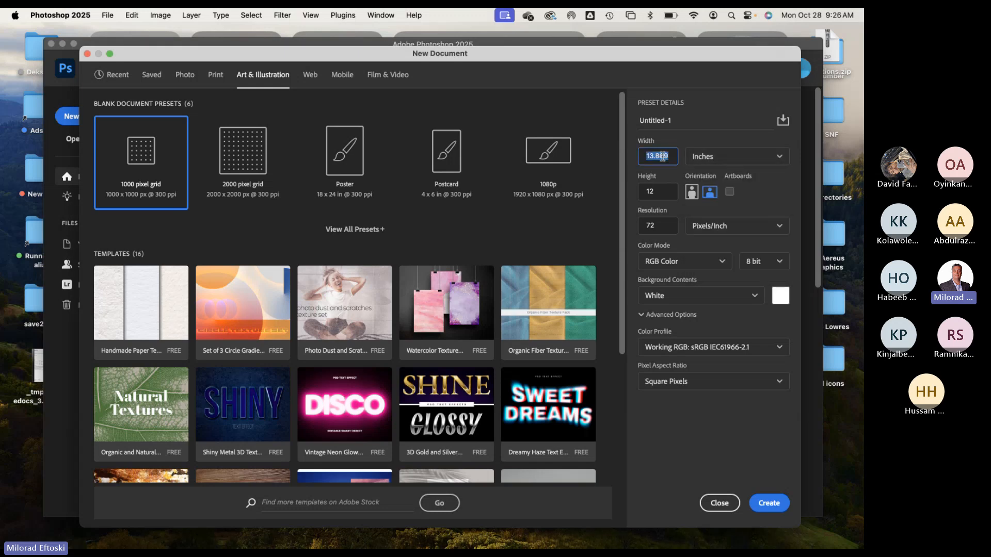
{"action": "type", "text": "1000"}
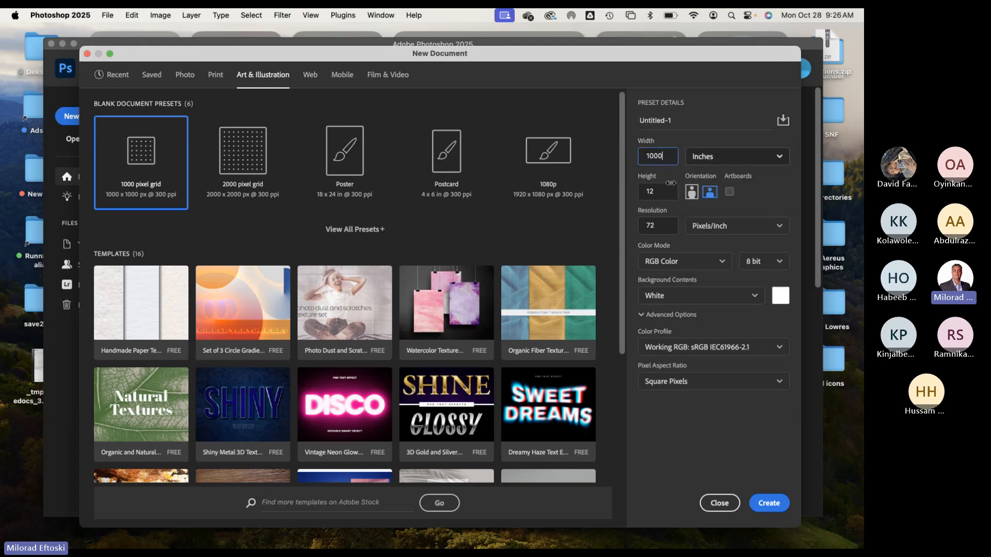
{"action": "key", "text": "Tab"}
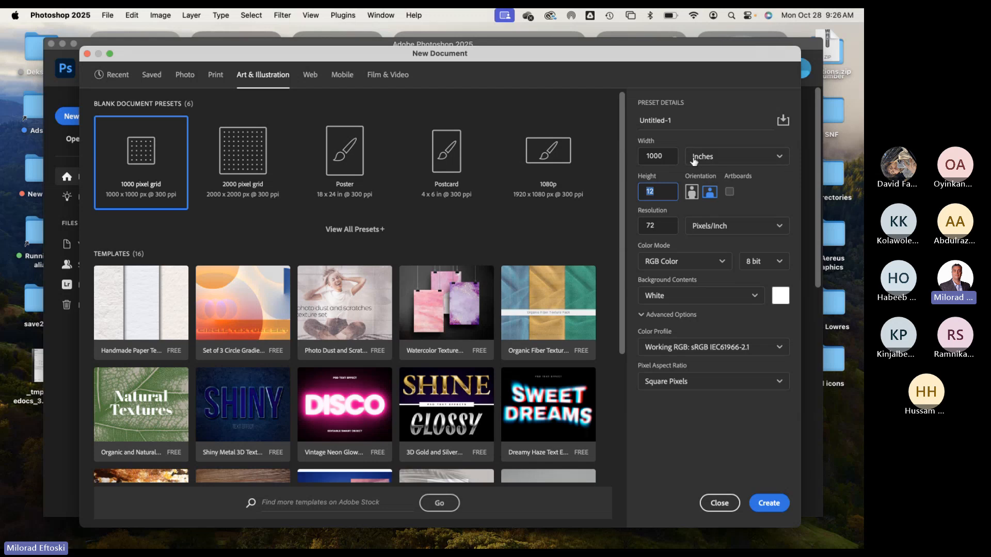
{"action": "left_click", "coordinate": [669, 156]}
{"action": "left_click", "coordinate": [736, 161]}
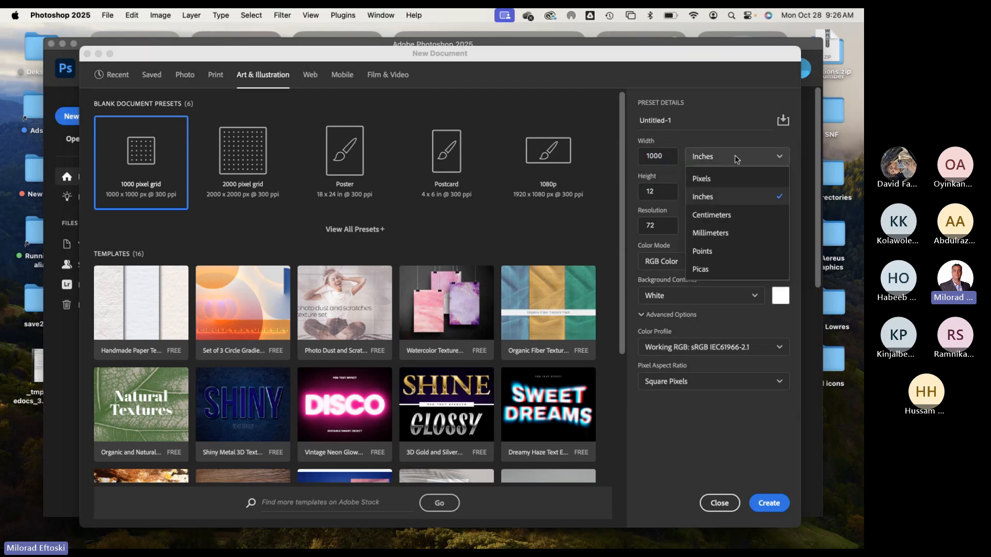
{"action": "left_click", "coordinate": [704, 178]}
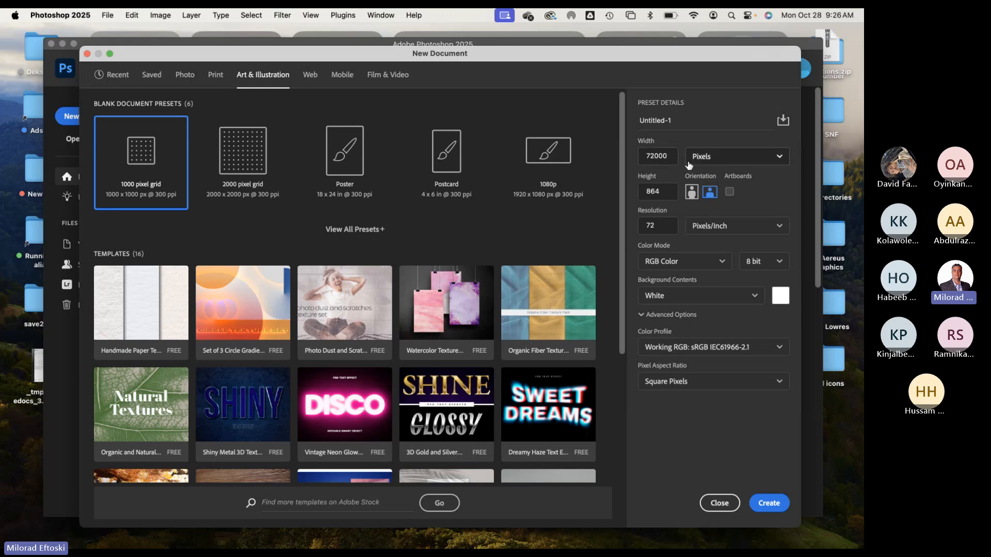
{"action": "left_click", "coordinate": [743, 162]}
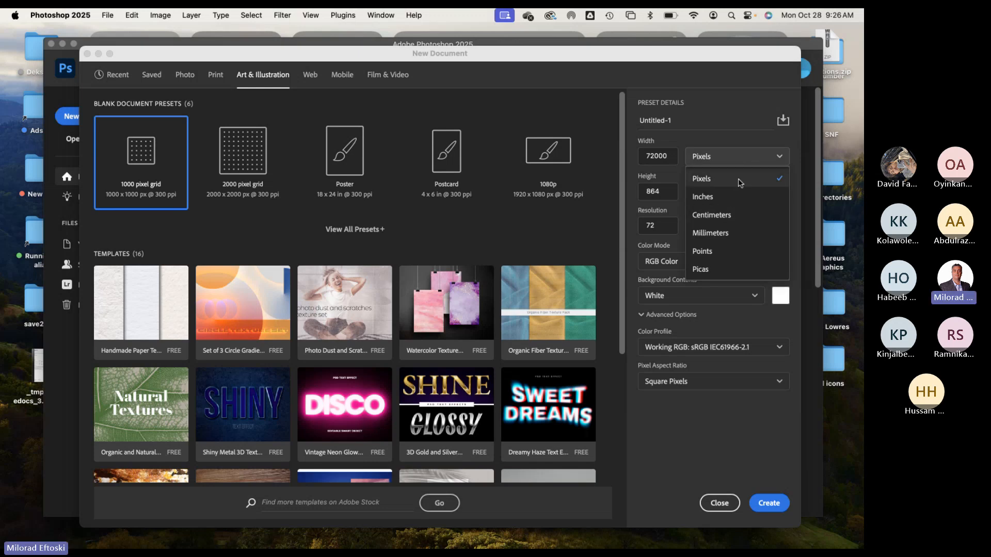
{"action": "left_click", "coordinate": [699, 178]}
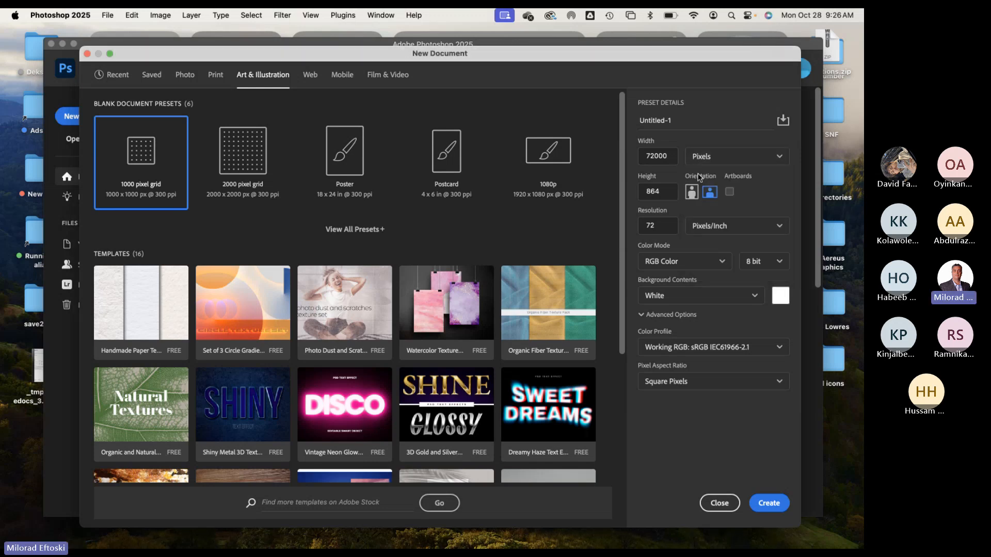
Set both the width and height of the new document to 1000 pixels
{"action": "left_click", "coordinate": [751, 160]}
{"action": "left_click", "coordinate": [747, 187]}
{"action": "double_click", "coordinate": [663, 151]}
{"action": "type", "text": "1"}
{"action": "double_click", "coordinate": [656, 191]}
{"action": "type", "text": "1000"}
Review the width, height and resolution values, and create the document
{"action": "double_click", "coordinate": [670, 155]}
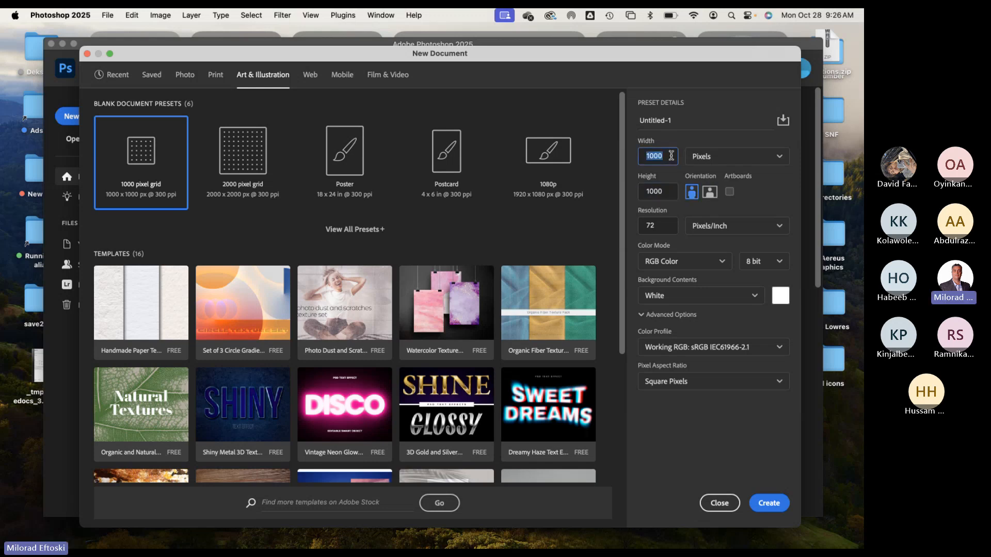
{"action": "double_click", "coordinate": [670, 195]}
{"action": "double_click", "coordinate": [664, 223]}
{"action": "left_click", "coordinate": [737, 421]}
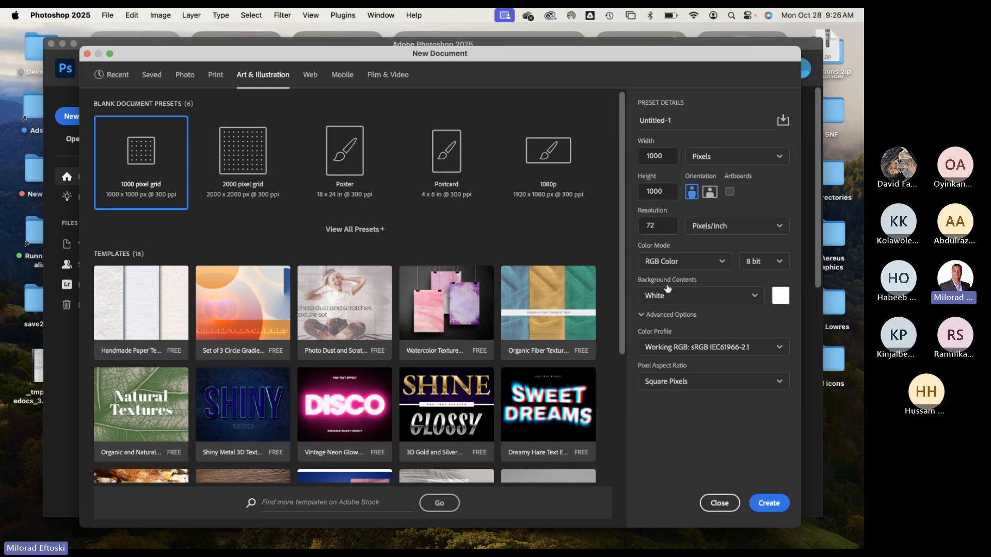
{"action": "left_click", "coordinate": [768, 505]}
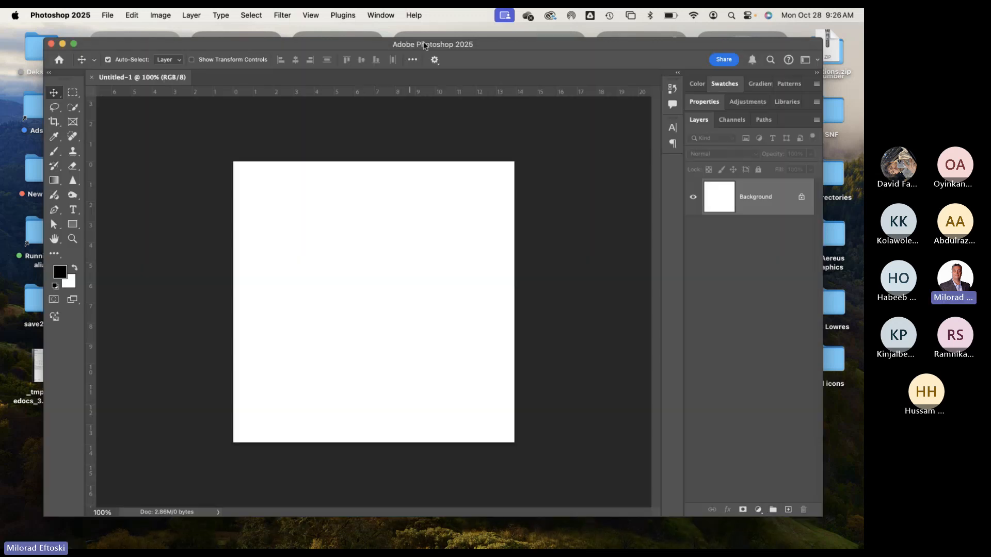
Examine the color modes available for another new document, keep RGB Color, and close the dialog without creating it
{"action": "left_click", "coordinate": [107, 15]}
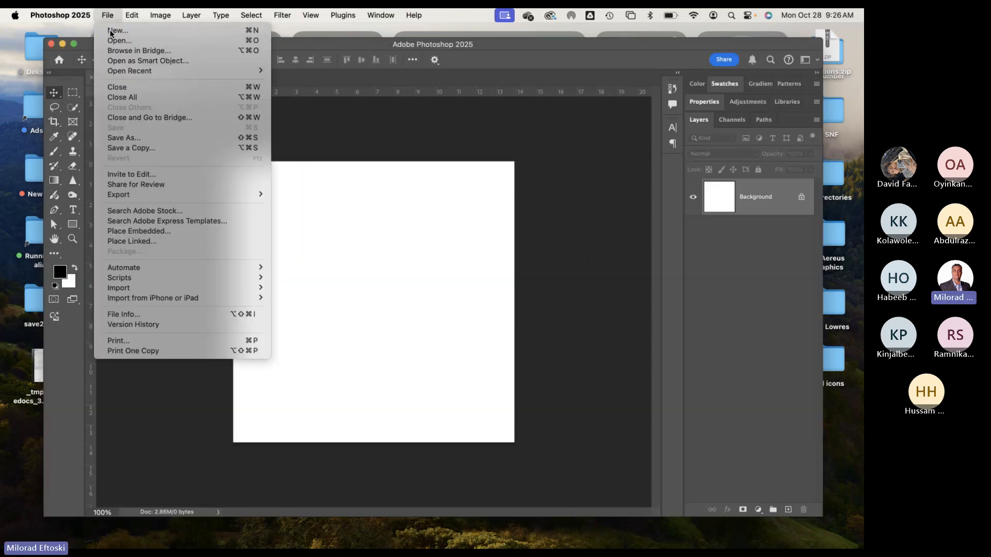
{"action": "left_click", "coordinate": [110, 31]}
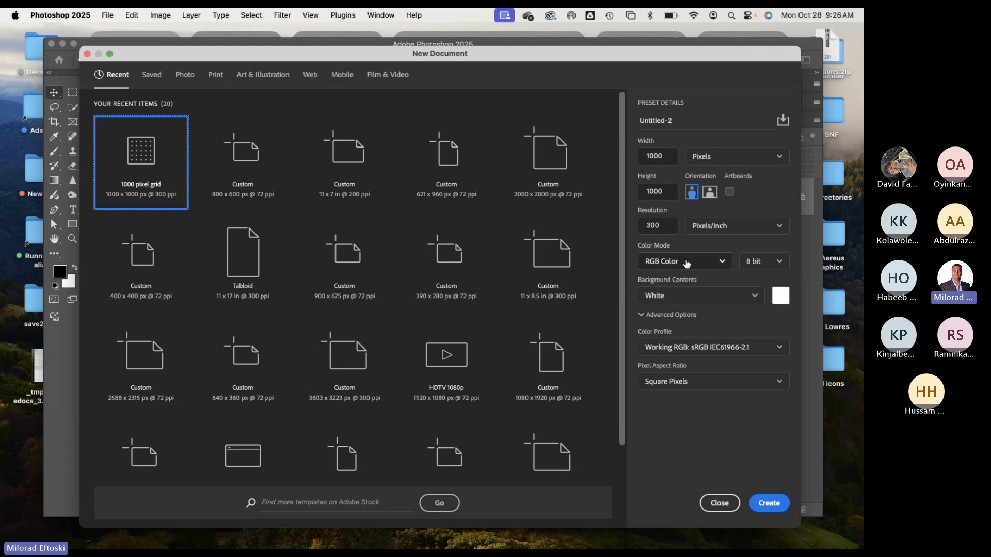
{"action": "left_click", "coordinate": [686, 262]}
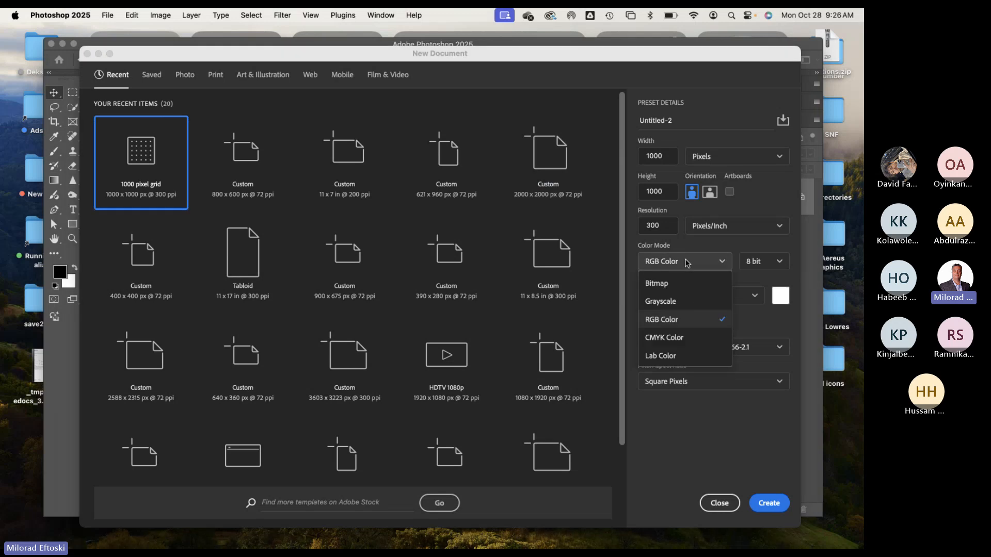
{"action": "left_click", "coordinate": [697, 322]}
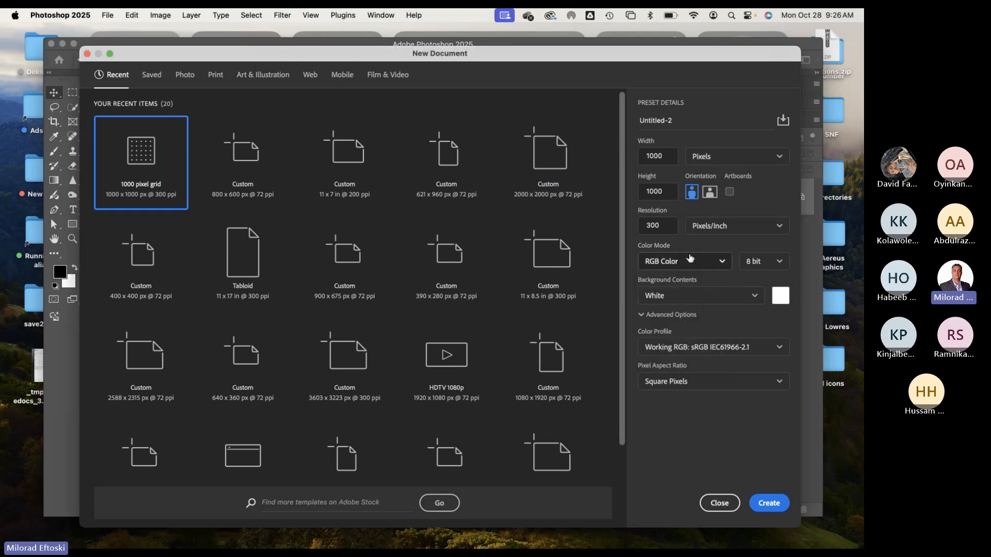
{"action": "left_click", "coordinate": [699, 266]}
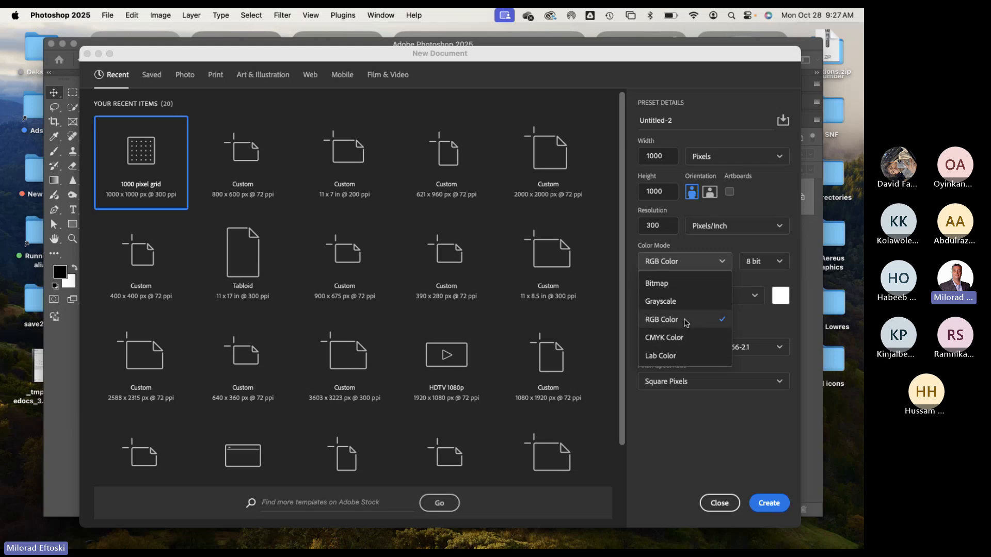
{"action": "left_click", "coordinate": [682, 320]}
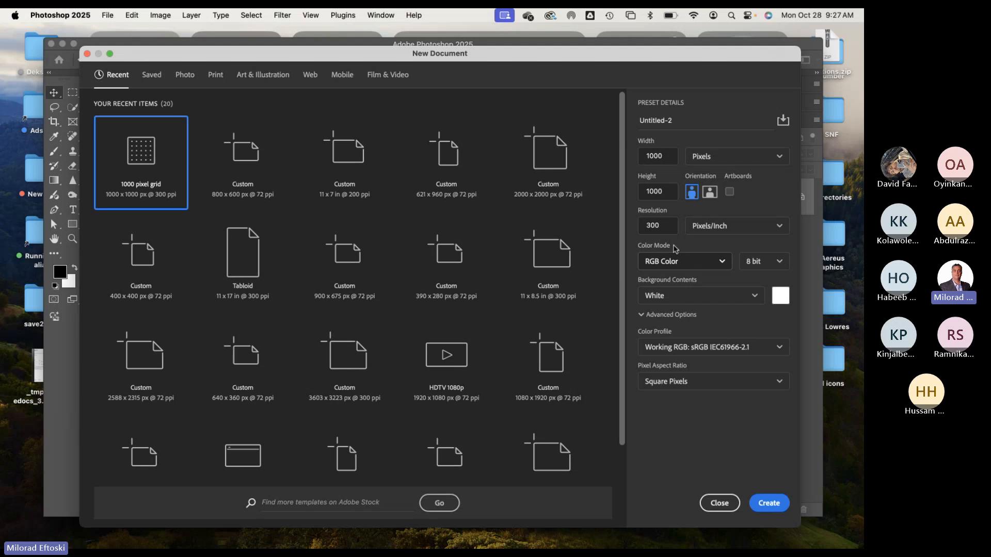
{"action": "left_click", "coordinate": [718, 503]}
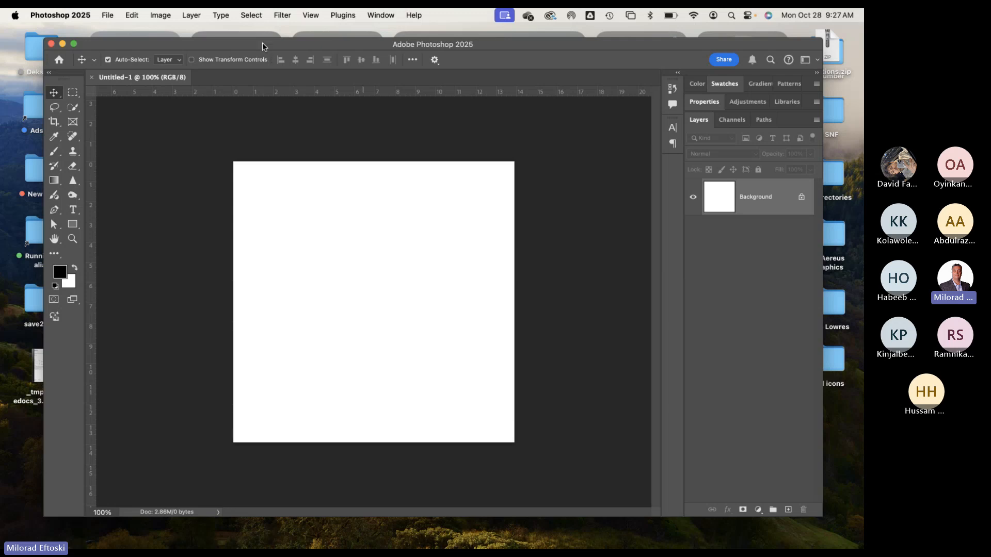
Make the application window narrower and reposition it so the desktop folders on both sides are uncovered
{"action": "left_click_drag", "start_coordinate": [263, 43], "coordinate": [249, 31]}
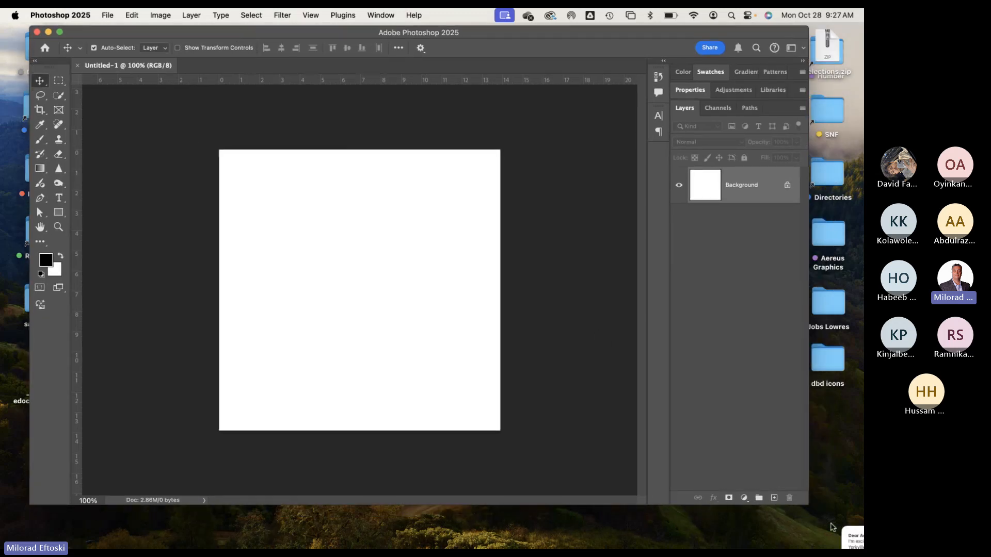
{"action": "left_click_drag", "start_coordinate": [807, 504], "coordinate": [764, 505]}
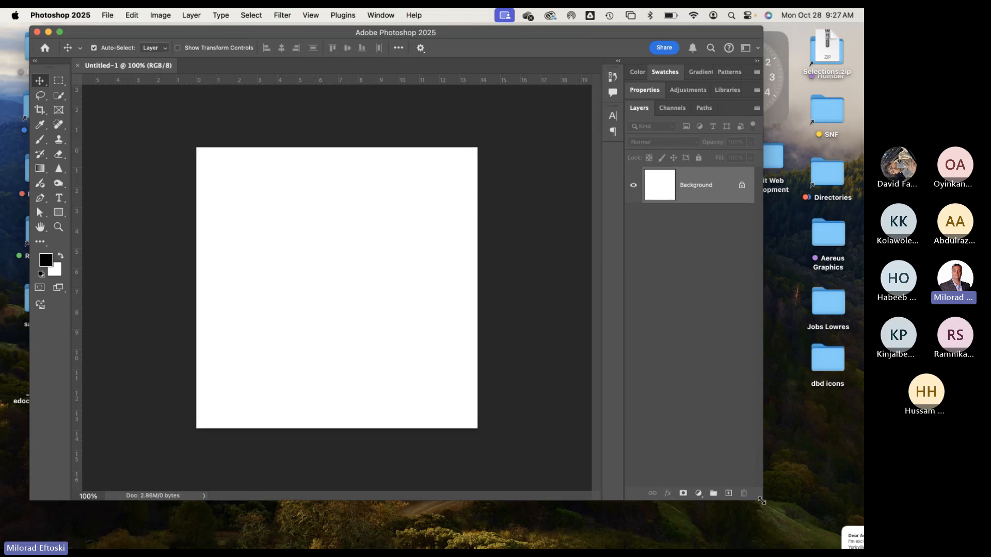
{"action": "left_click_drag", "start_coordinate": [276, 33], "coordinate": [258, 47]}
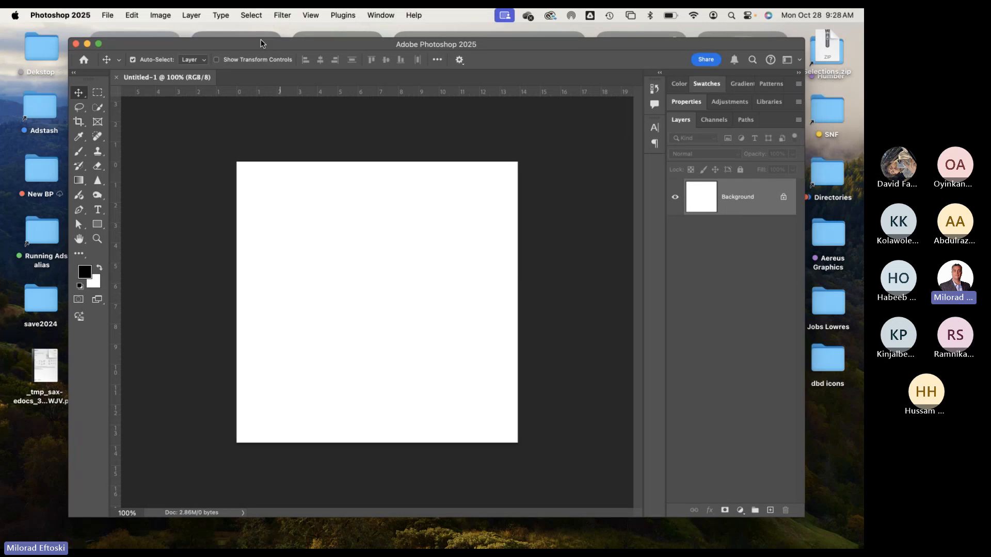
Reset the Essentials workspace to its default panel layout
{"action": "left_click_drag", "start_coordinate": [270, 48], "coordinate": [265, 46]}
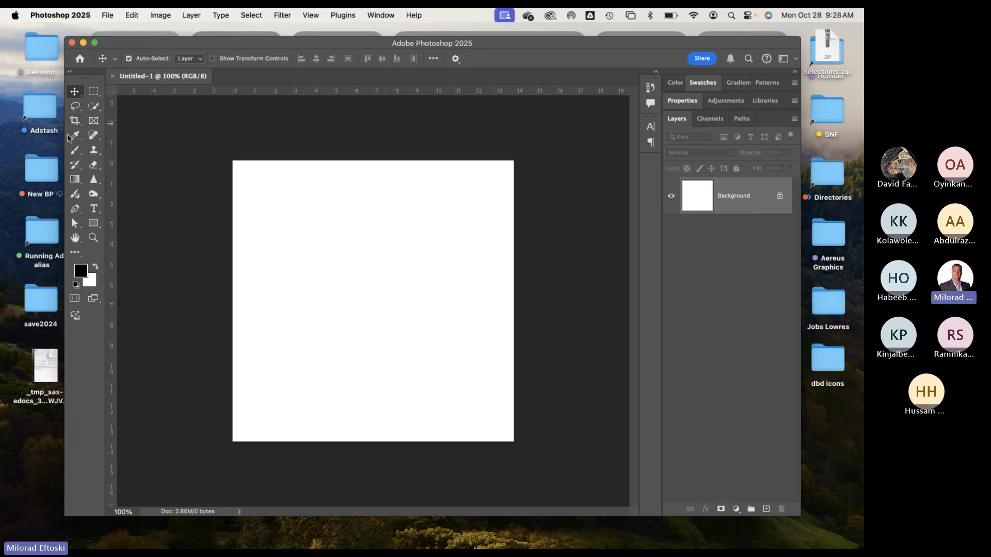
{"action": "mouse_move", "coordinate": [212, 43]}
{"action": "left_mouse_down"}
{"action": "mouse_move", "coordinate": [245, 45]}
{"action": "mouse_move", "coordinate": [219, 44]}
{"action": "left_mouse_up"}
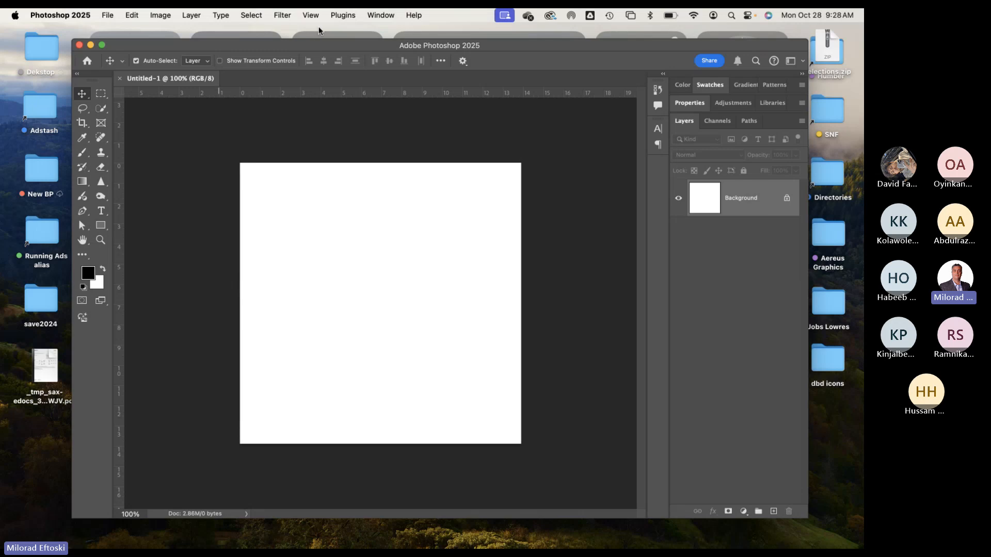
{"action": "left_click", "coordinate": [374, 15]}
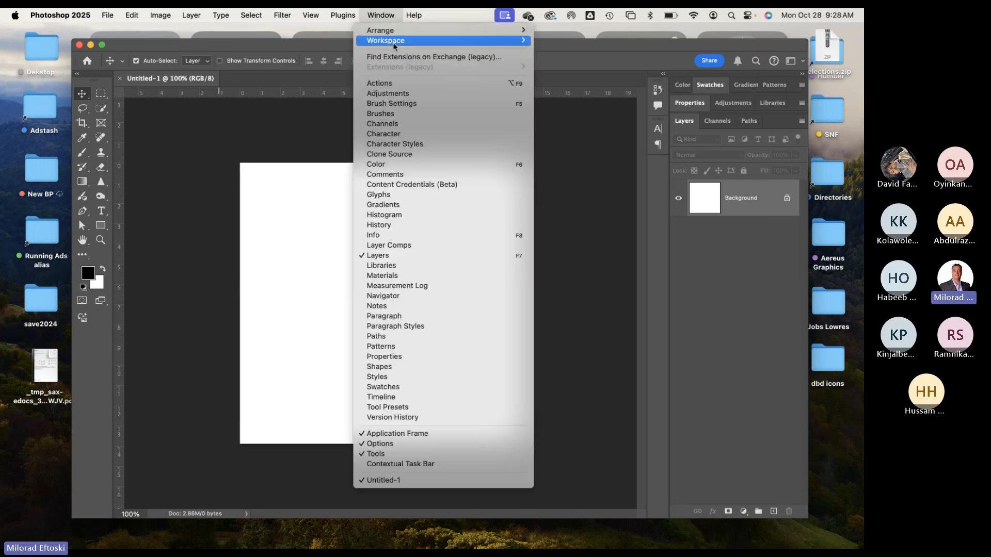
{"action": "mouse_move", "coordinate": [391, 45]}
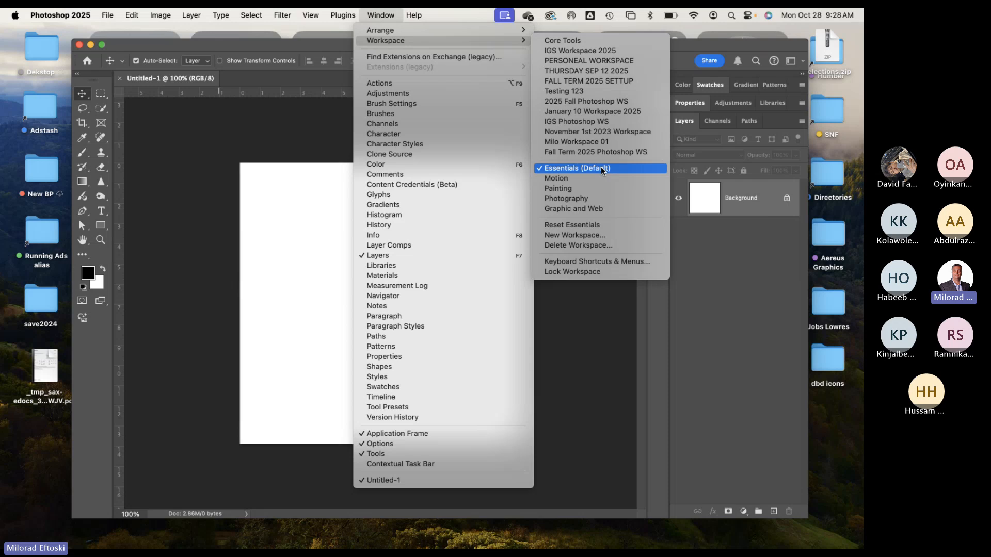
{"action": "left_click", "coordinate": [579, 229]}
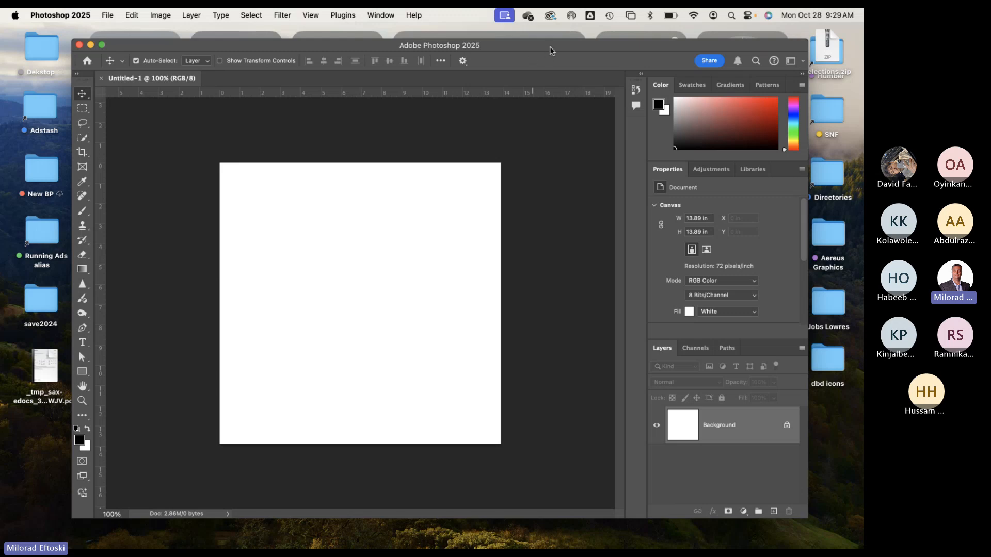
Switch to the Graphic and Web workspace to compare its layout, and return to Essentials (Default)
{"action": "left_click", "coordinate": [382, 12]}
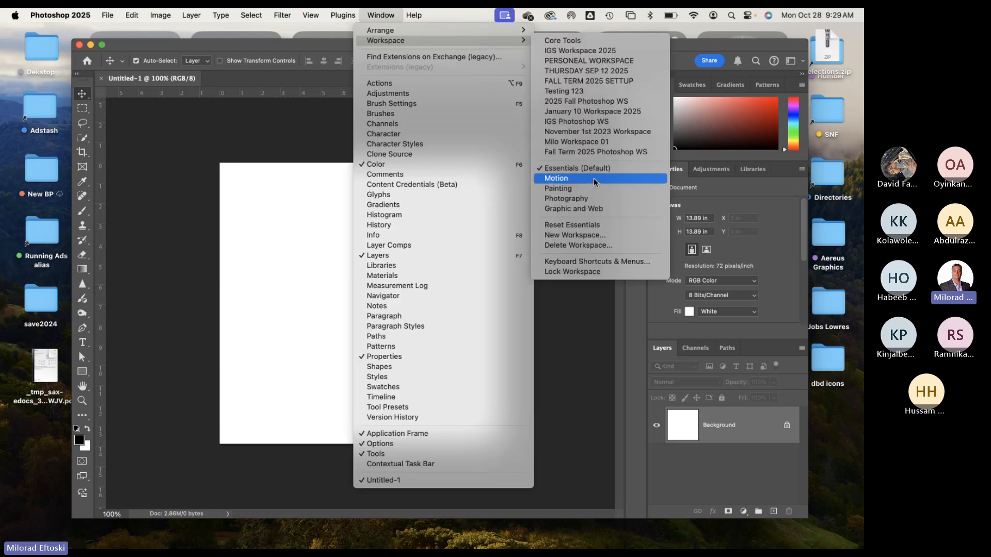
{"action": "left_click", "coordinate": [611, 210]}
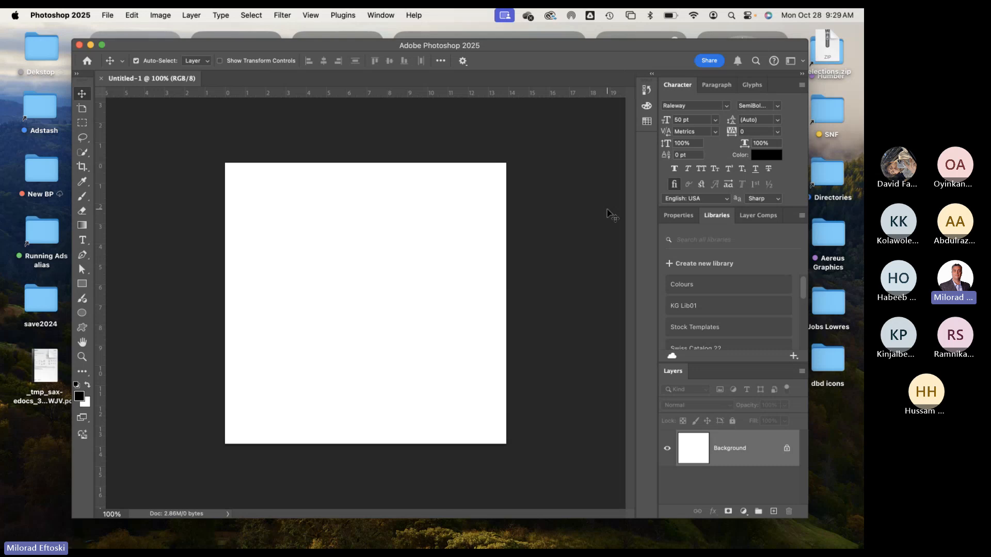
{"action": "left_click", "coordinate": [372, 15]}
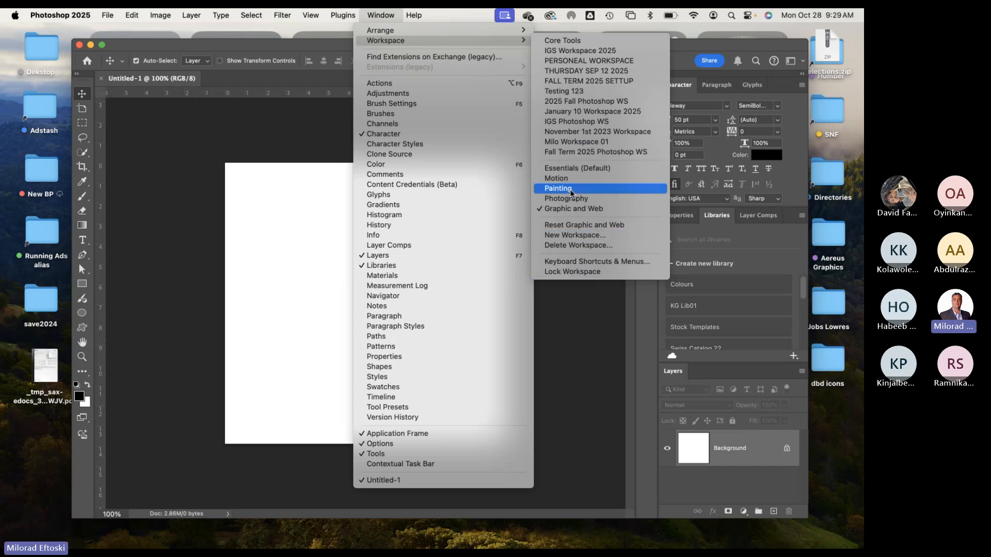
{"action": "left_click", "coordinate": [582, 169]}
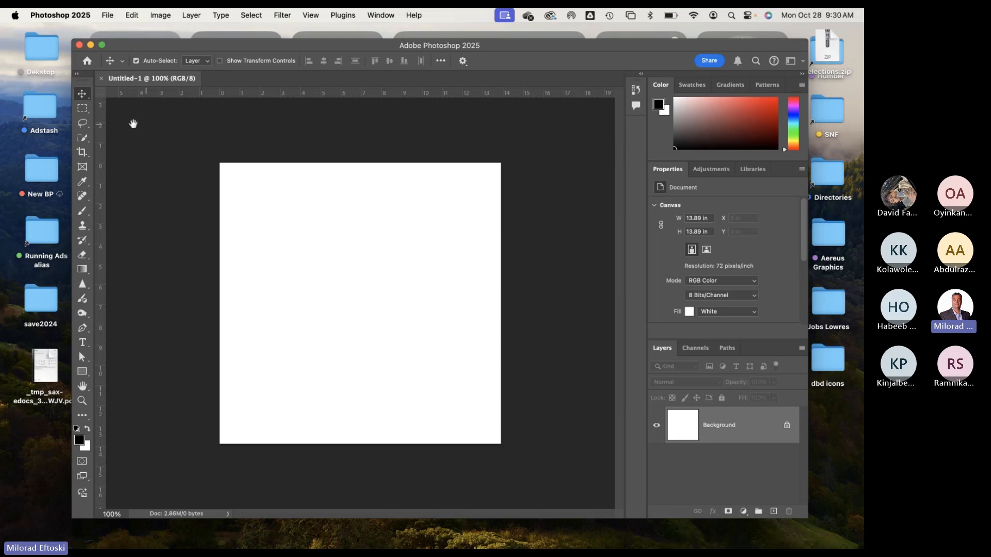
View the Home screen, return to the open document, and arrange the tools in two columns
{"action": "left_click", "coordinate": [89, 61]}
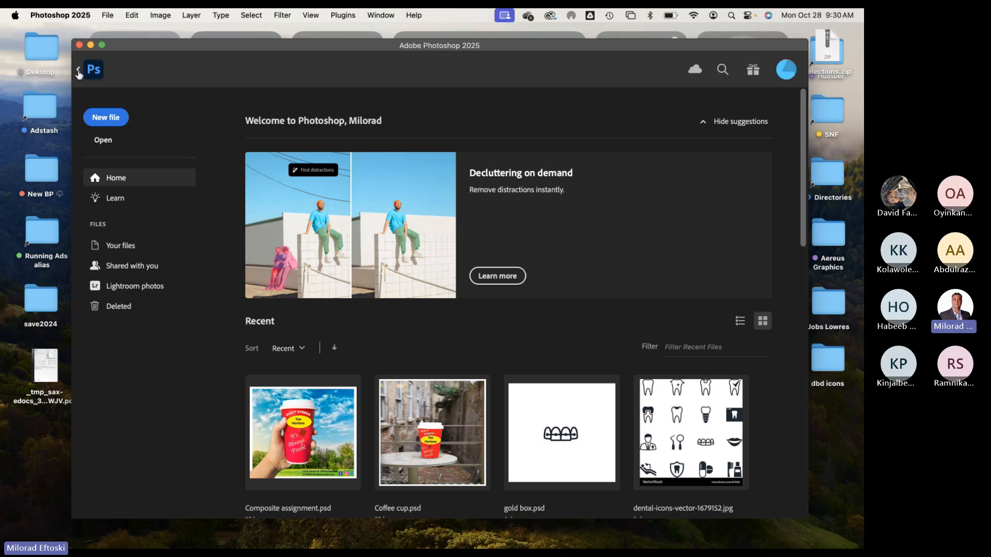
{"action": "left_click", "coordinate": [77, 71]}
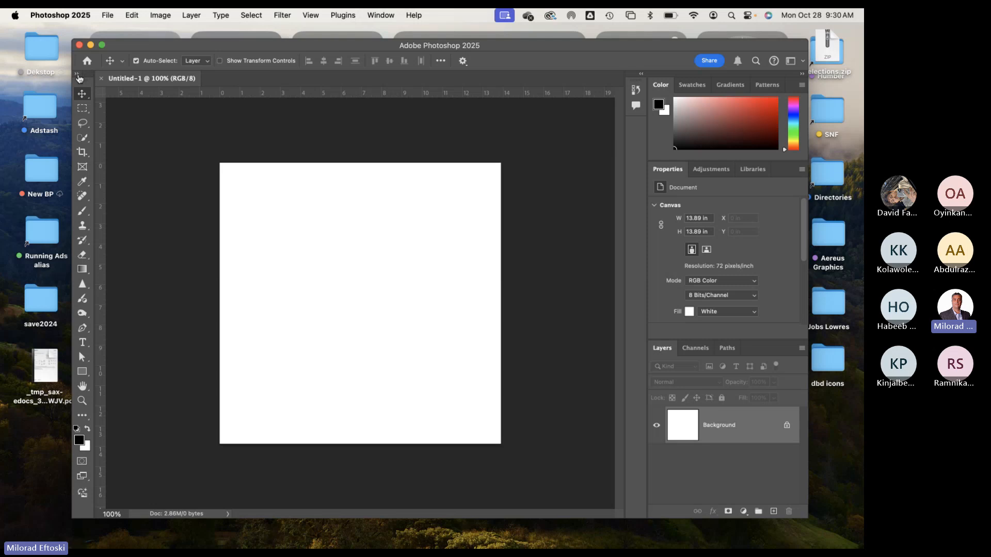
{"action": "left_click", "coordinate": [77, 76]}
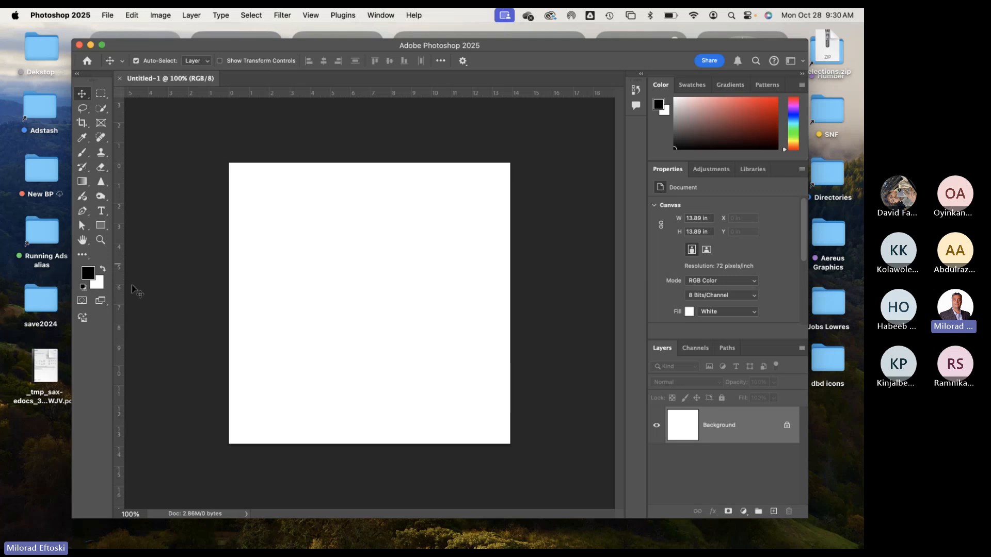
Swap the foreground and background colors back and forth several times, ending with black as the foreground
{"action": "key", "text": "x"}
{"action": "key", "text": "x"}
{"action": "key", "text": "x"}
{"action": "key", "text": "x"}
{"action": "key", "text": "x"}
{"action": "key", "text": "x"}
{"action": "key", "text": "x"}
{"action": "key", "text": "x"}
Choose the Paint Bucket Tool from the Gradient Tool group and fill the canvas with the black foreground color
{"action": "left_click", "coordinate": [82, 182]}
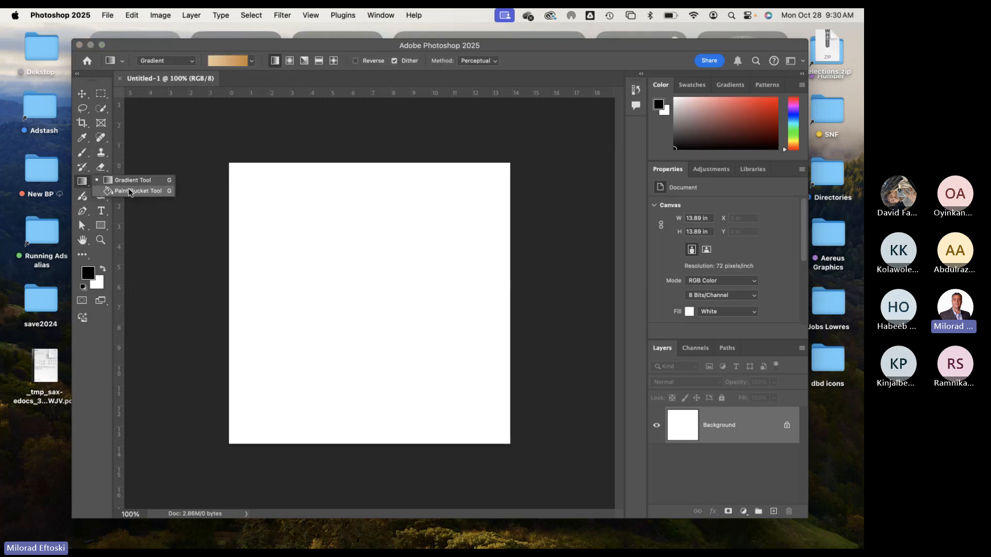
{"action": "left_click", "coordinate": [132, 191]}
{"action": "left_click", "coordinate": [81, 182]}
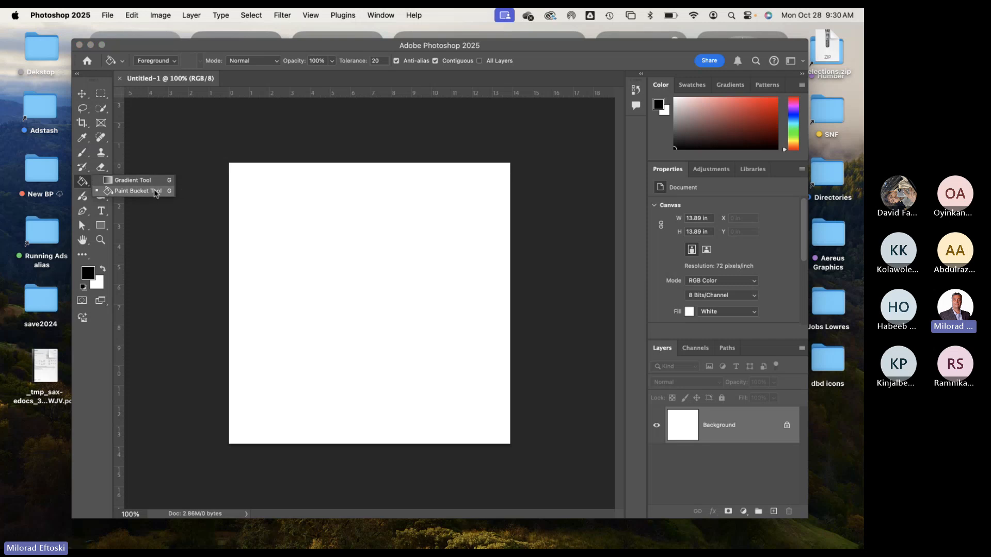
{"action": "left_click", "coordinate": [154, 192]}
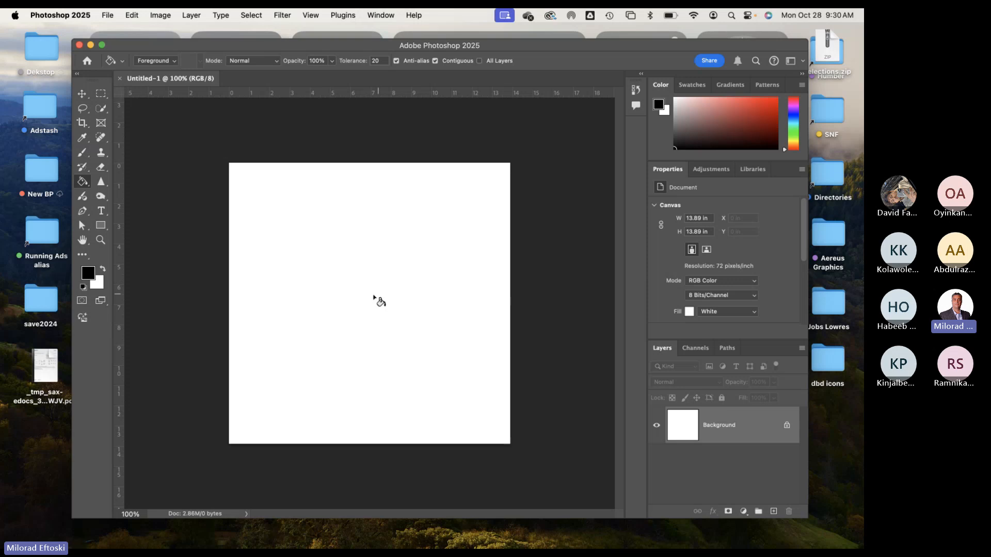
{"action": "left_click", "coordinate": [372, 290]}
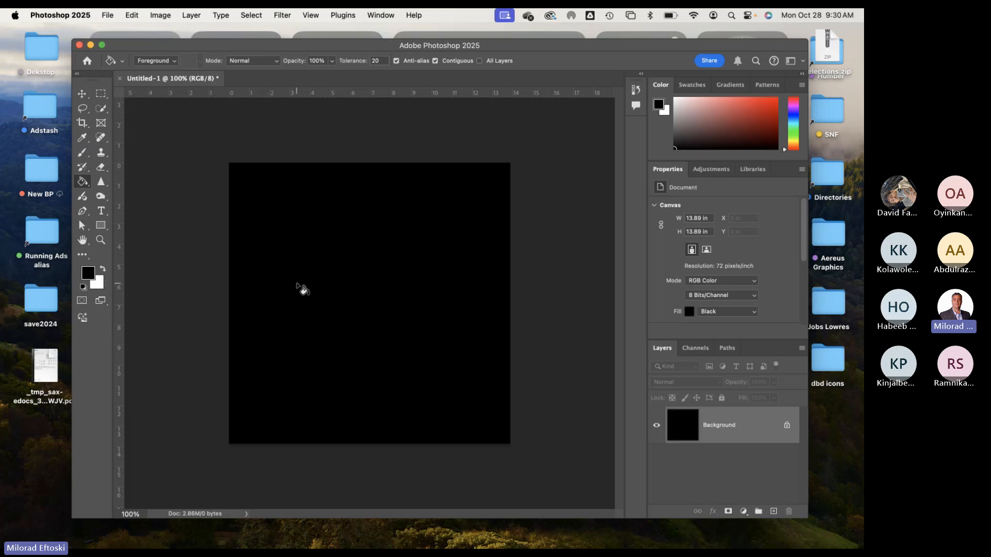
Refill the canvas alternately with white and black by swapping the foreground color, ending with a white fill
{"action": "key", "text": "x"}
{"action": "left_click", "coordinate": [341, 281]}
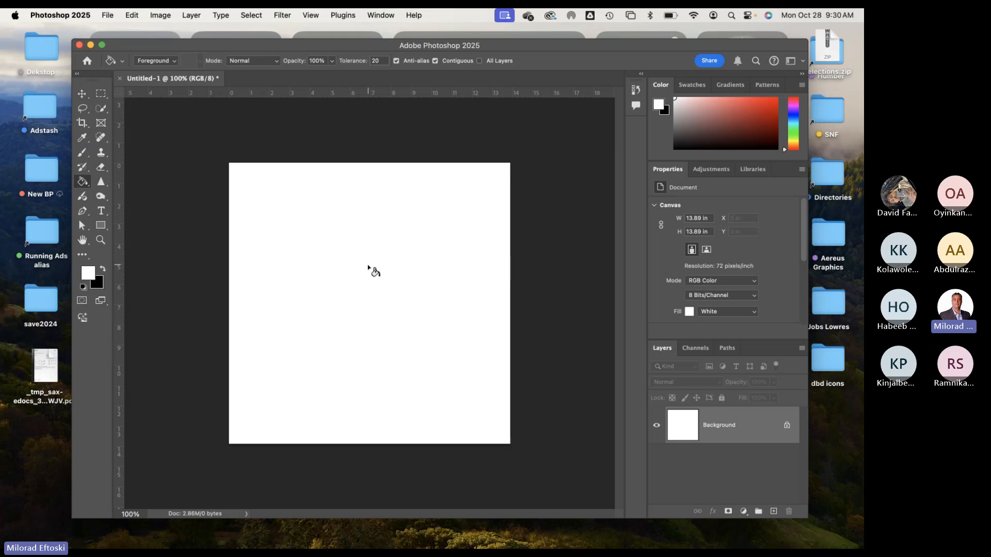
{"action": "key", "text": "x"}
{"action": "left_click", "coordinate": [367, 268]}
{"action": "key", "text": "x"}
{"action": "left_click", "coordinate": [372, 271]}
Enlarge the application window slightly and reposition it on the desktop
{"action": "left_click_drag", "start_coordinate": [247, 49], "coordinate": [224, 49]}
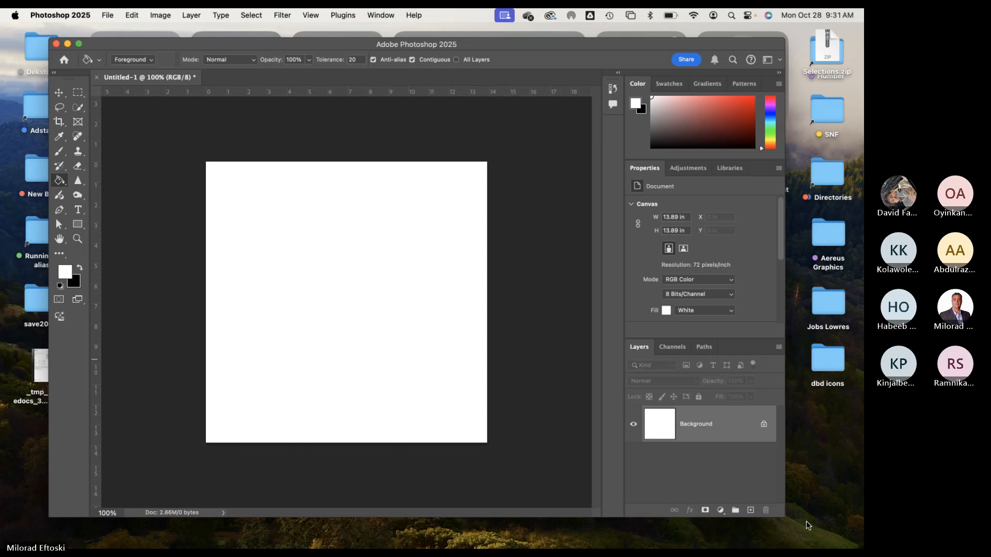
{"action": "left_click_drag", "start_coordinate": [805, 522], "coordinate": [847, 531]}
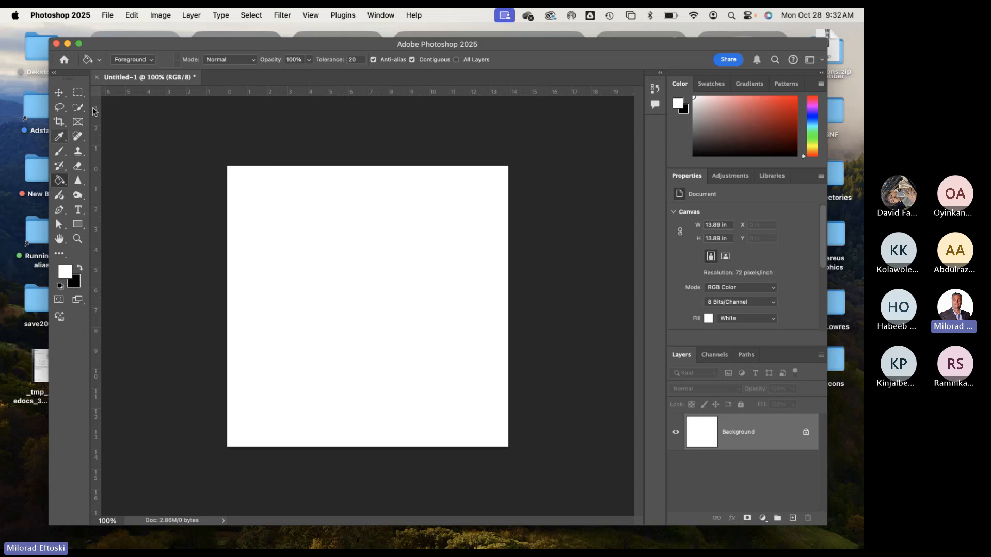
{"action": "left_click_drag", "start_coordinate": [170, 44], "coordinate": [162, 40]}
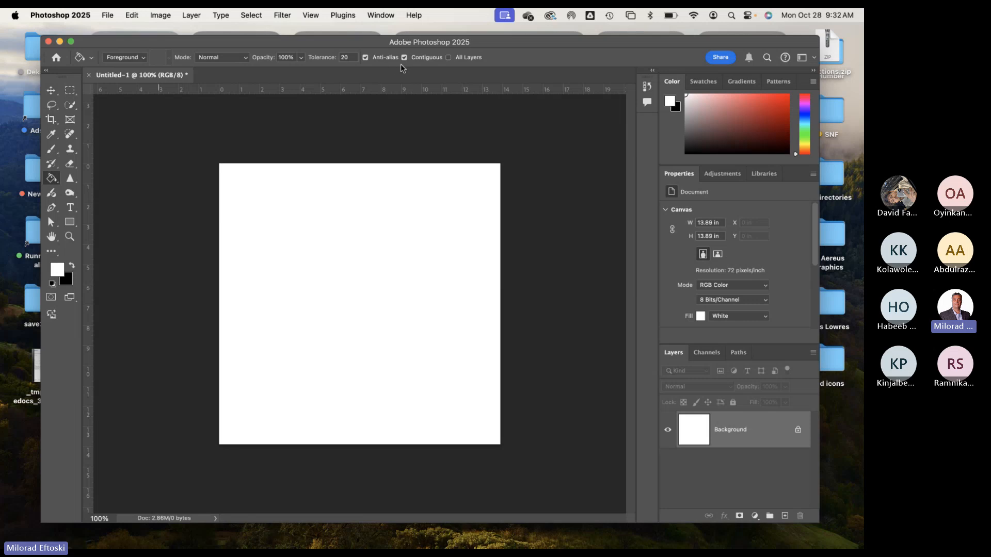
Turn the Application Frame off to show the floating document window, and turn it back on
{"action": "left_click", "coordinate": [381, 15]}
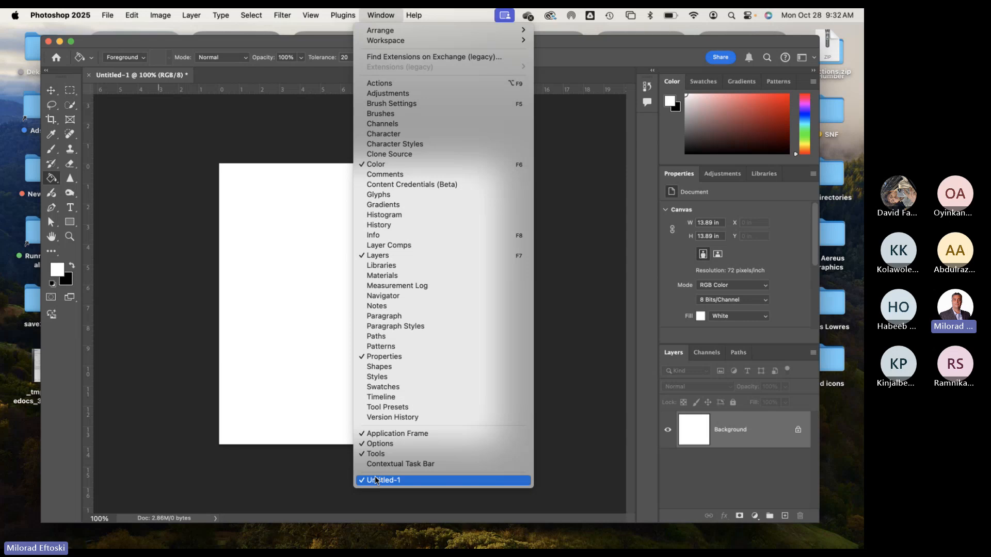
{"action": "left_click", "coordinate": [413, 438]}
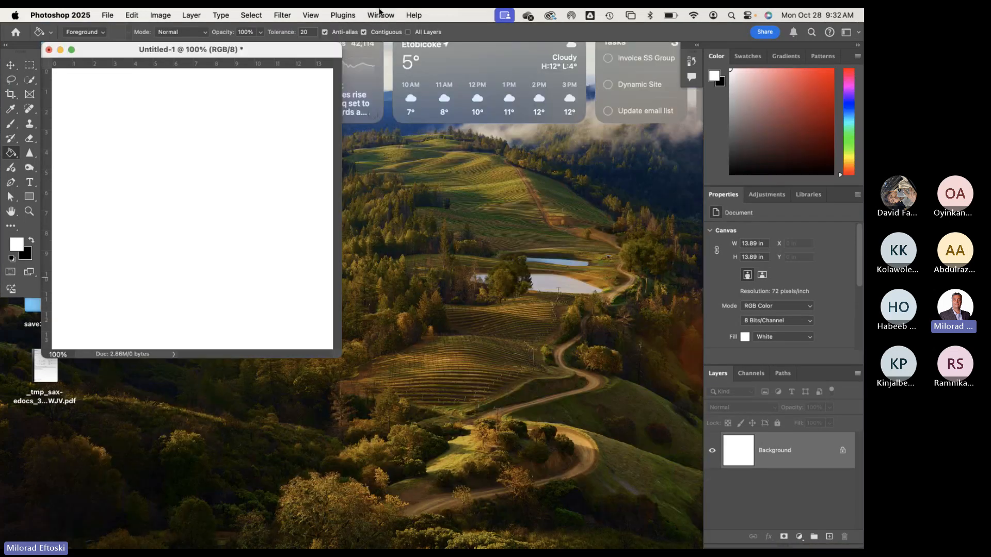
{"action": "left_click", "coordinate": [380, 15]}
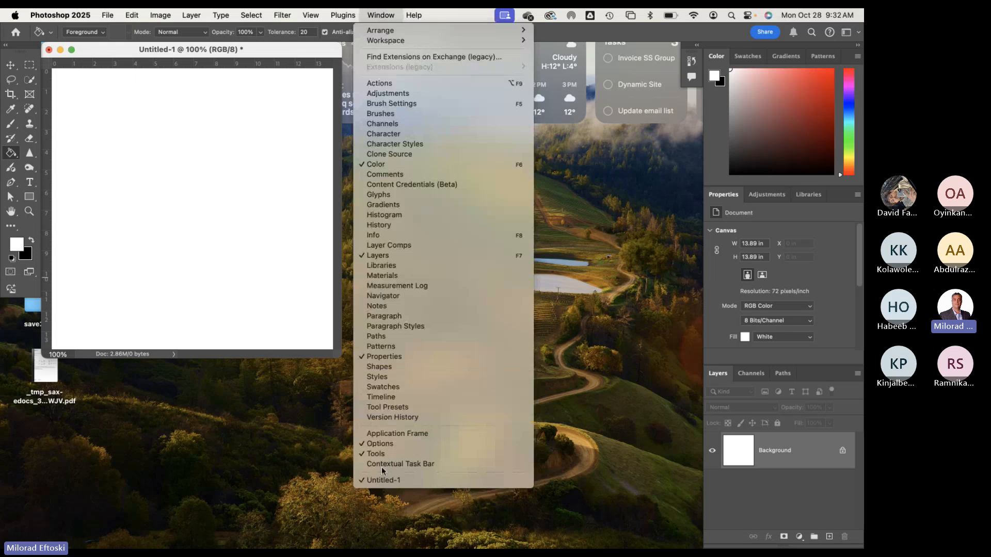
{"action": "left_click", "coordinate": [387, 436]}
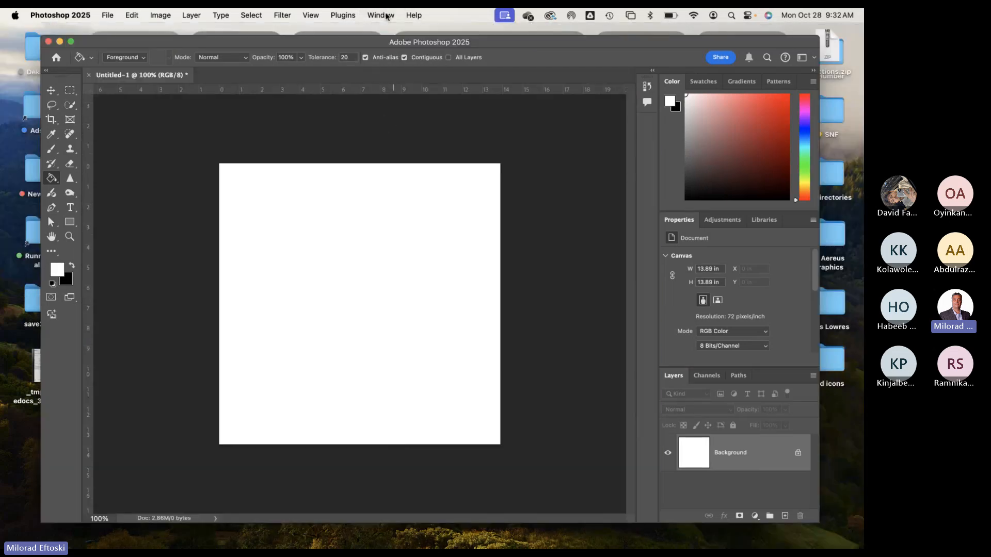
Hide the tool Options bar and show it again
{"action": "left_click", "coordinate": [380, 15]}
{"action": "left_click", "coordinate": [380, 444]}
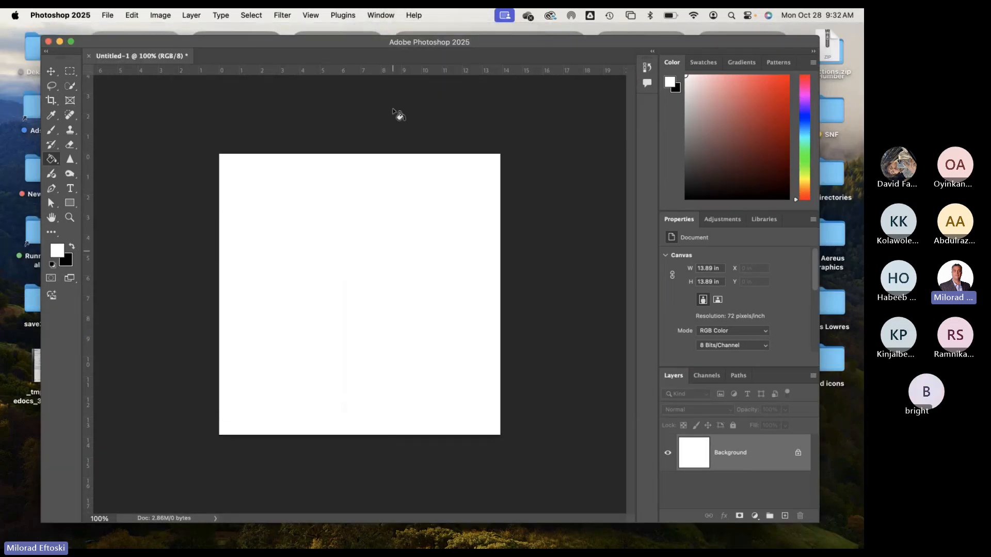
{"action": "left_click", "coordinate": [385, 15]}
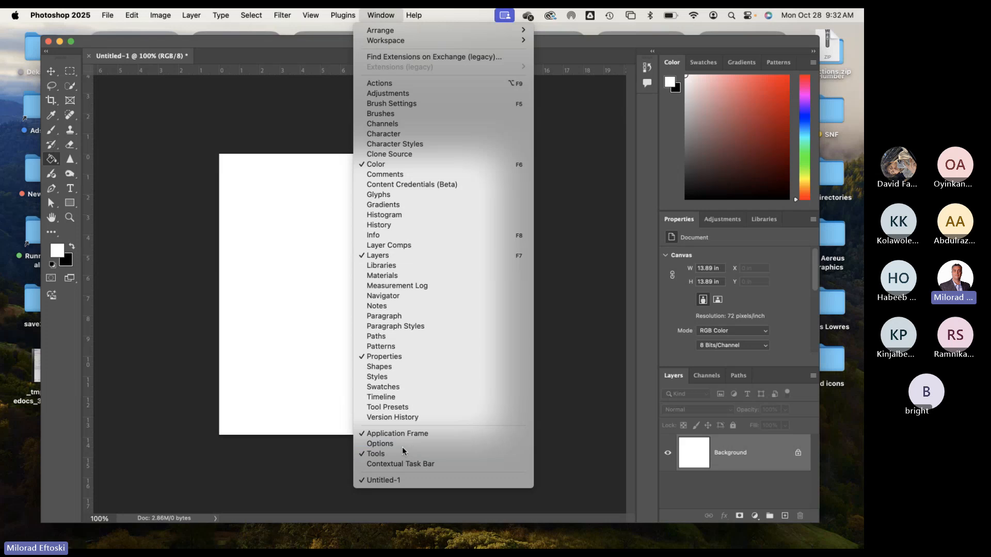
{"action": "left_click", "coordinate": [385, 444]}
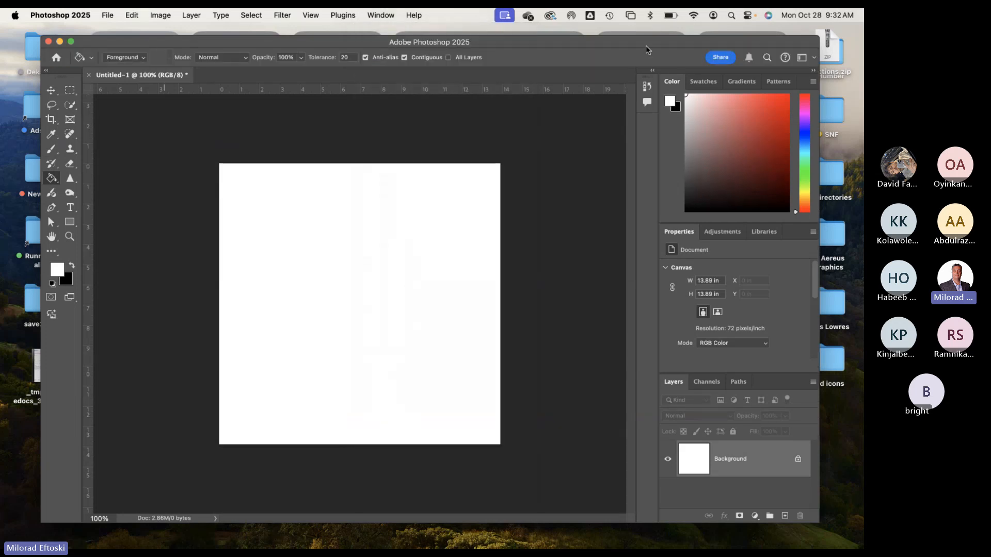
Look through the Swatches, Gradients and Patterns panels, and return to the Color panel
{"action": "left_click_drag", "start_coordinate": [646, 46], "coordinate": [671, 47]}
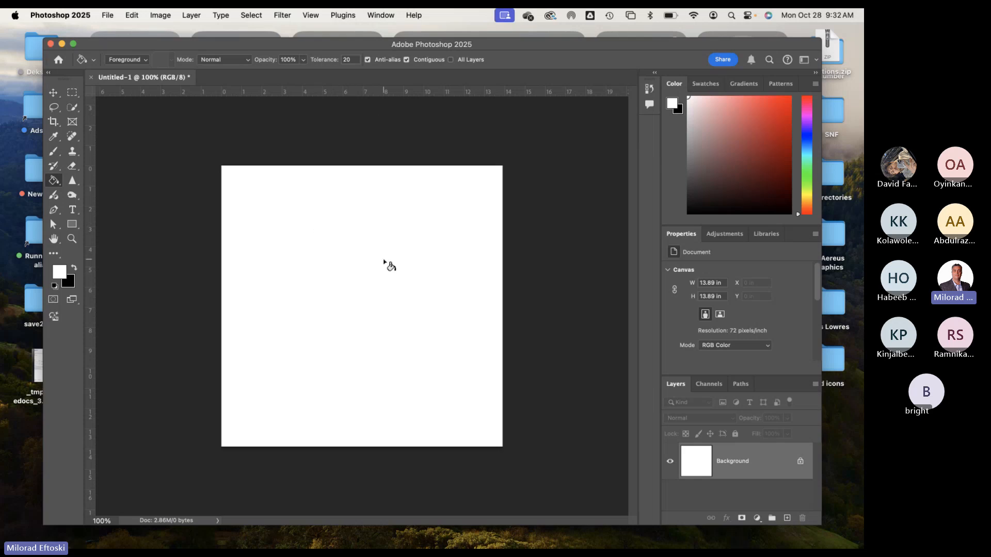
{"action": "left_click", "coordinate": [695, 84]}
{"action": "left_click", "coordinate": [738, 83]}
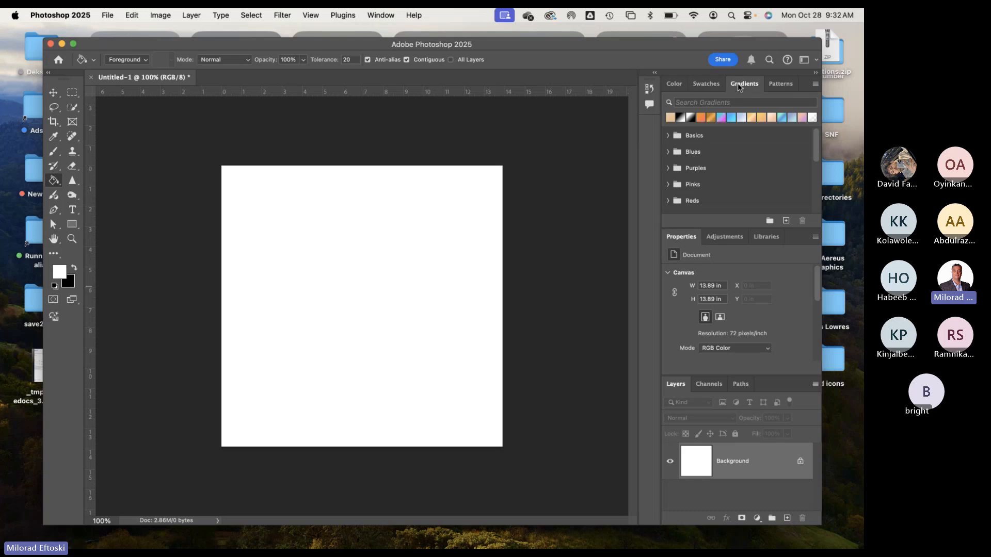
{"action": "left_click", "coordinate": [780, 83]}
{"action": "left_click", "coordinate": [744, 84]}
{"action": "left_click", "coordinate": [706, 84]}
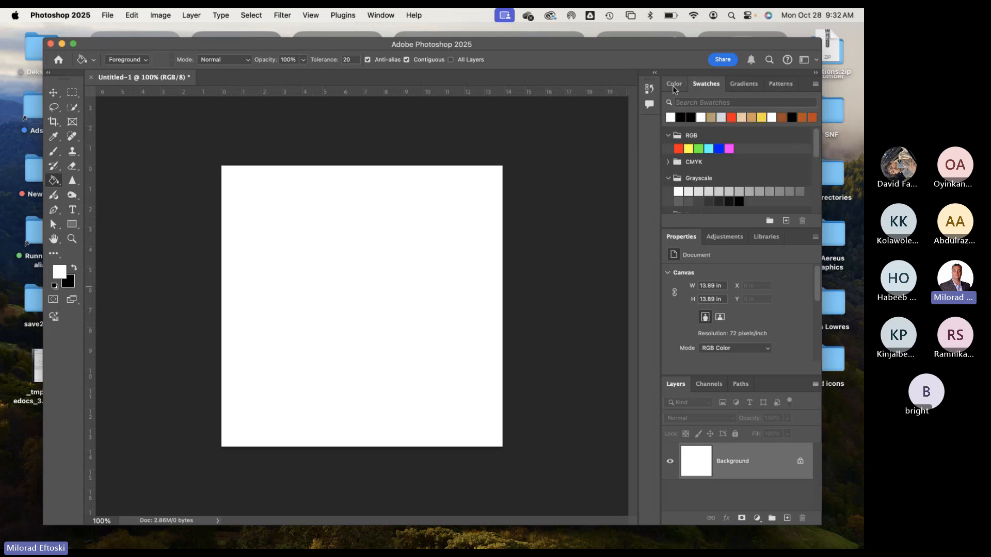
{"action": "left_click", "coordinate": [669, 85]}
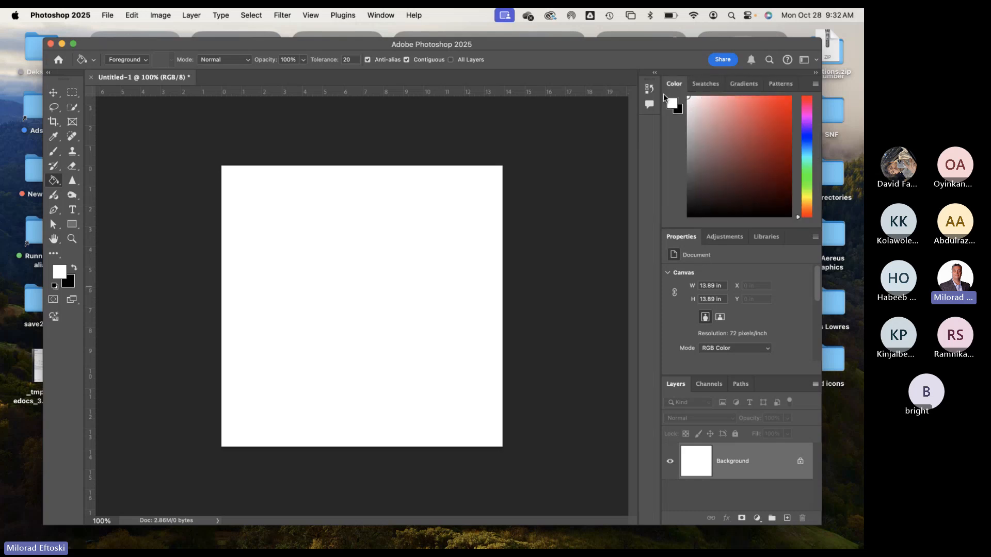
Shorten the Color panel group to enlarge the one below, and view Adjustments and Libraries before returning to Properties
{"action": "left_click_drag", "start_coordinate": [734, 227], "coordinate": [732, 134]}
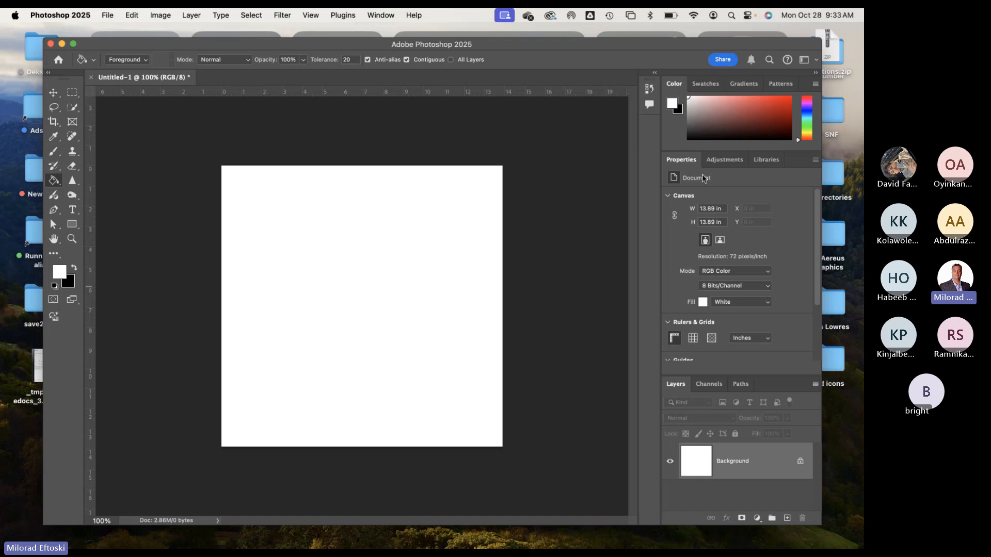
{"action": "left_click", "coordinate": [726, 161]}
{"action": "left_click", "coordinate": [769, 163]}
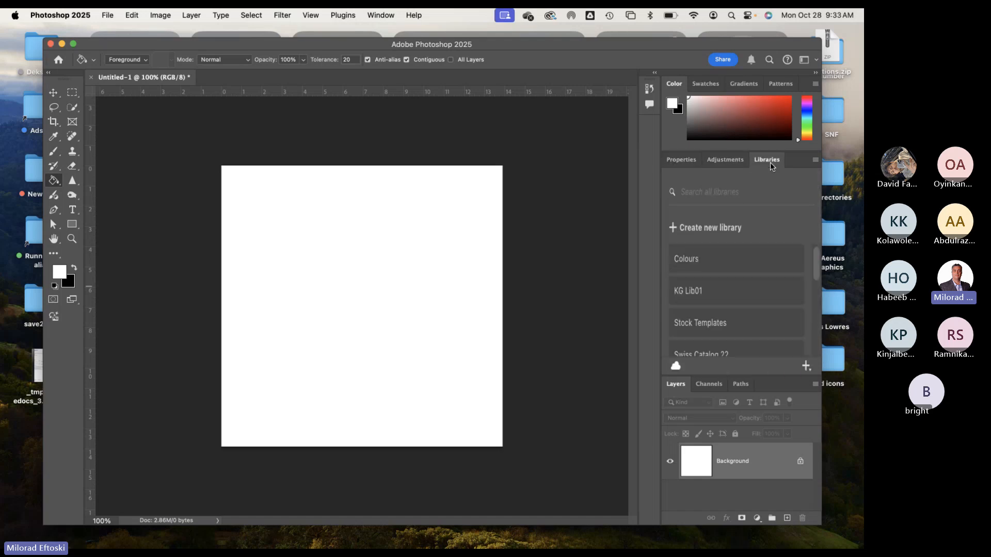
{"action": "left_click", "coordinate": [722, 161]}
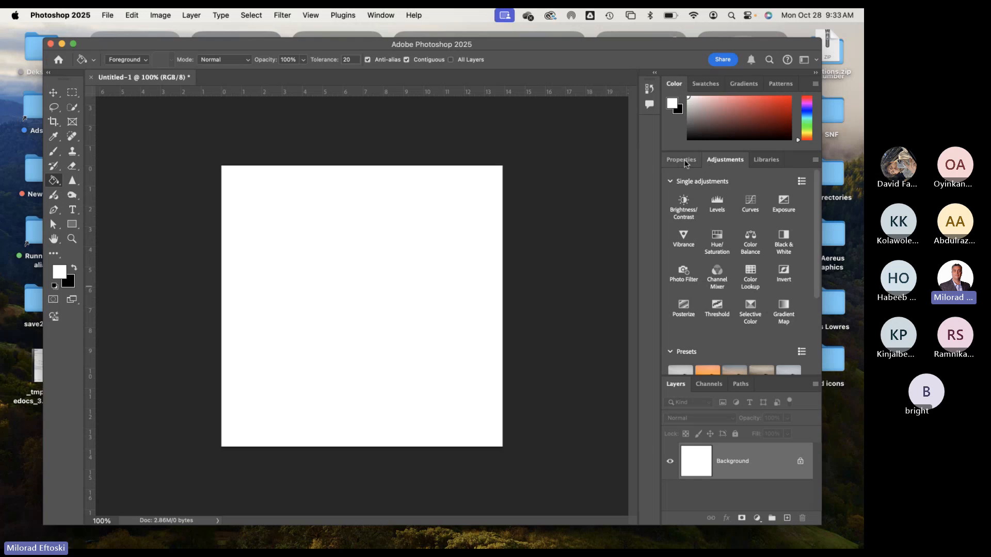
{"action": "left_click", "coordinate": [681, 160]}
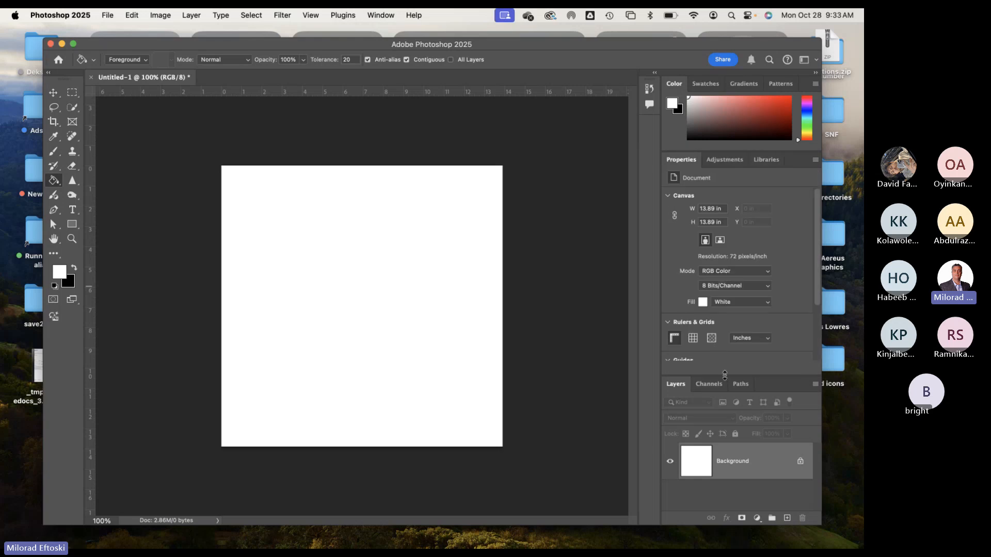
Enlarge the Layers panel group upward, and view Channels and Paths before returning to Layers
{"action": "left_click_drag", "start_coordinate": [725, 373], "coordinate": [725, 289]}
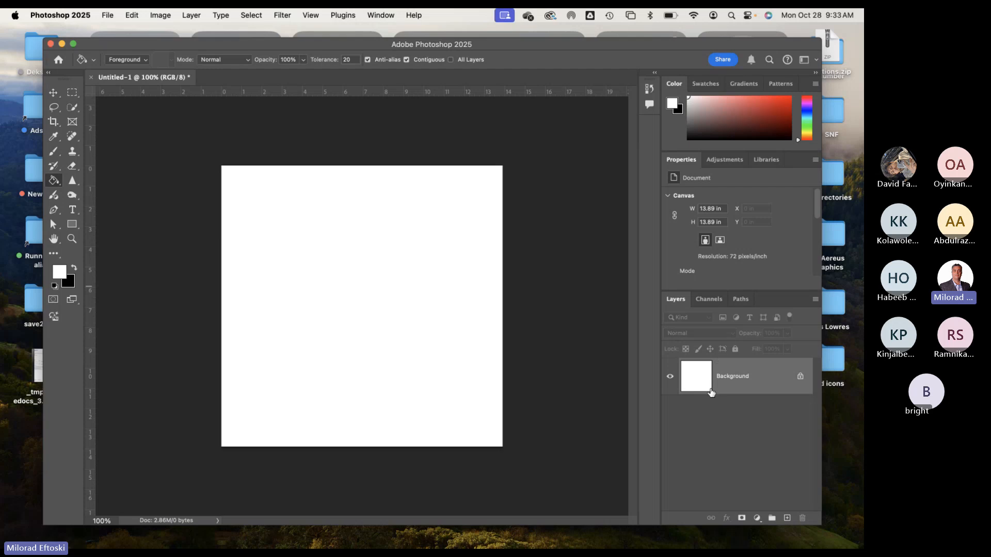
{"action": "left_click", "coordinate": [708, 301]}
{"action": "left_click", "coordinate": [744, 302]}
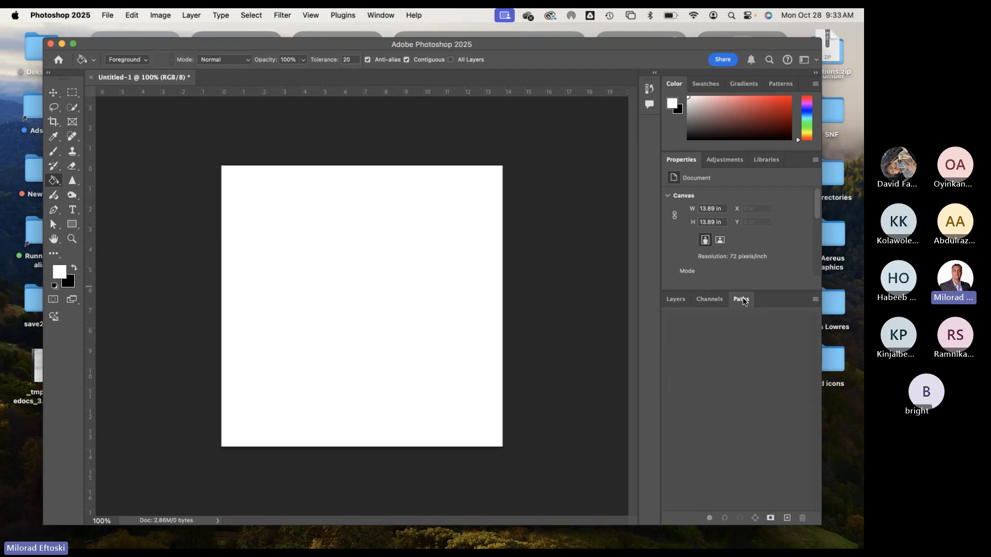
{"action": "left_click", "coordinate": [715, 298]}
{"action": "left_click", "coordinate": [676, 299]}
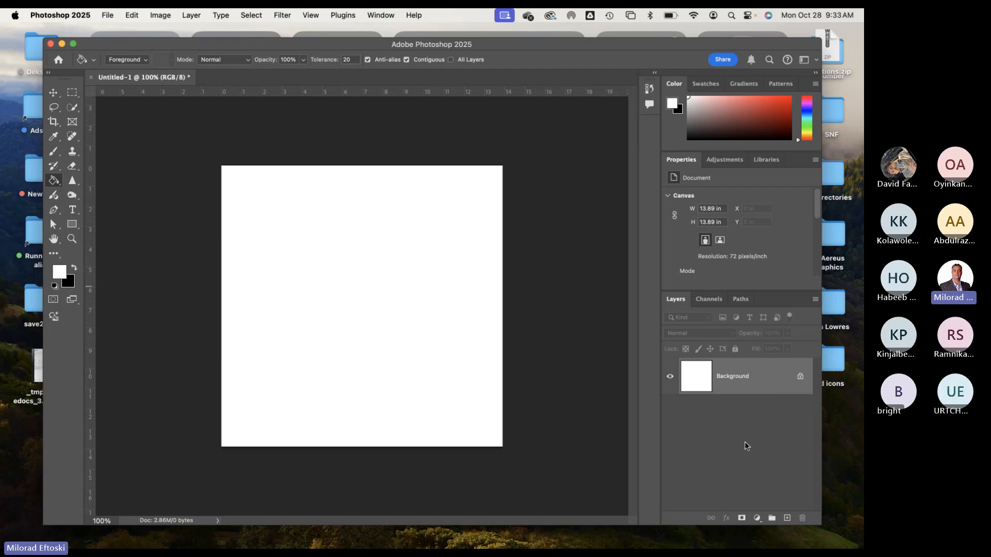
Collapse and expand the Properties panel group several times, leave it collapsed, and shift the application window slightly
{"action": "double_click", "coordinate": [683, 160]}
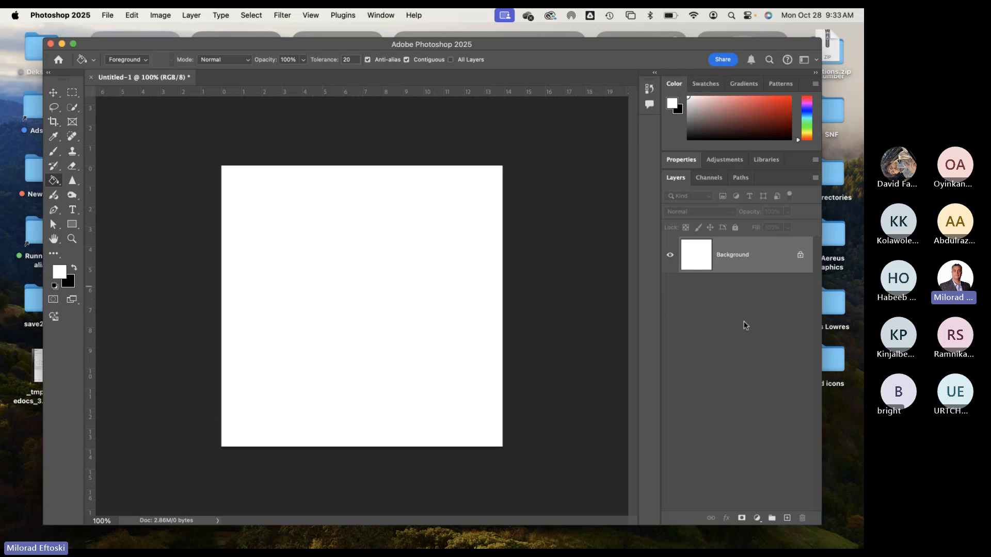
{"action": "left_click", "coordinate": [718, 164]}
{"action": "left_click", "coordinate": [679, 162]}
{"action": "double_click", "coordinate": [677, 161]}
{"action": "left_click", "coordinate": [682, 160]}
{"action": "double_click", "coordinate": [683, 159]}
{"action": "left_click", "coordinate": [682, 159]}
{"action": "double_click", "coordinate": [682, 159]}
{"action": "left_click", "coordinate": [683, 159]}
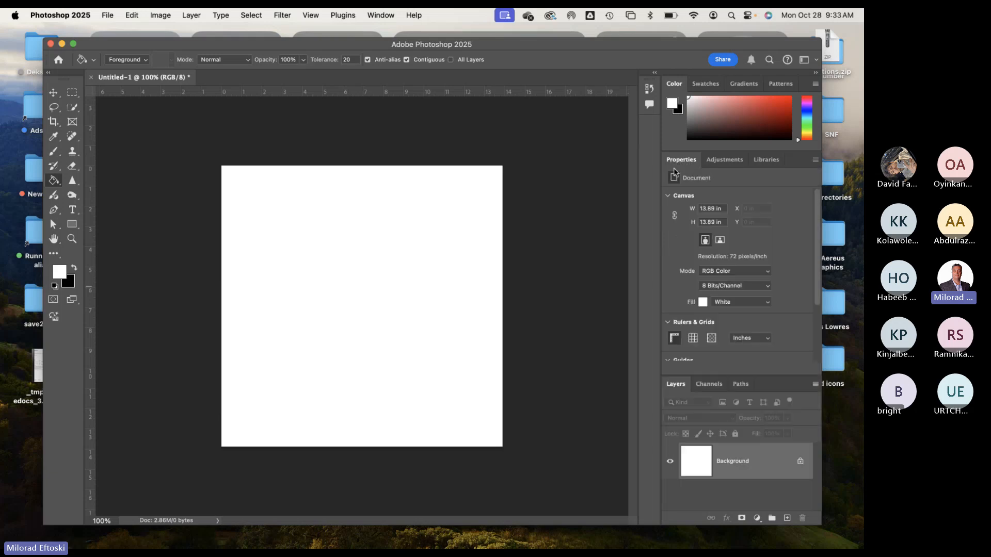
{"action": "left_click", "coordinate": [683, 159]}
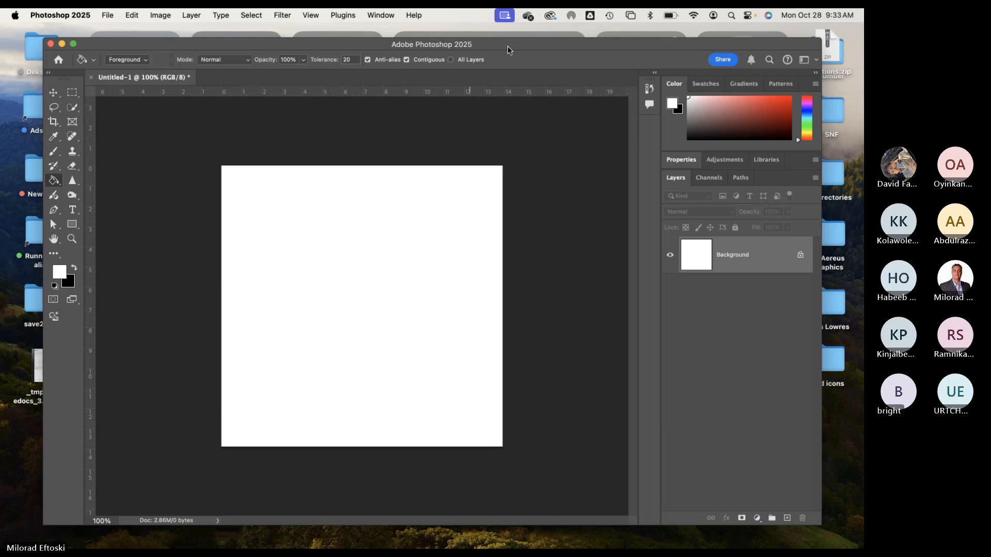
{"action": "left_click_drag", "start_coordinate": [509, 45], "coordinate": [517, 51]}
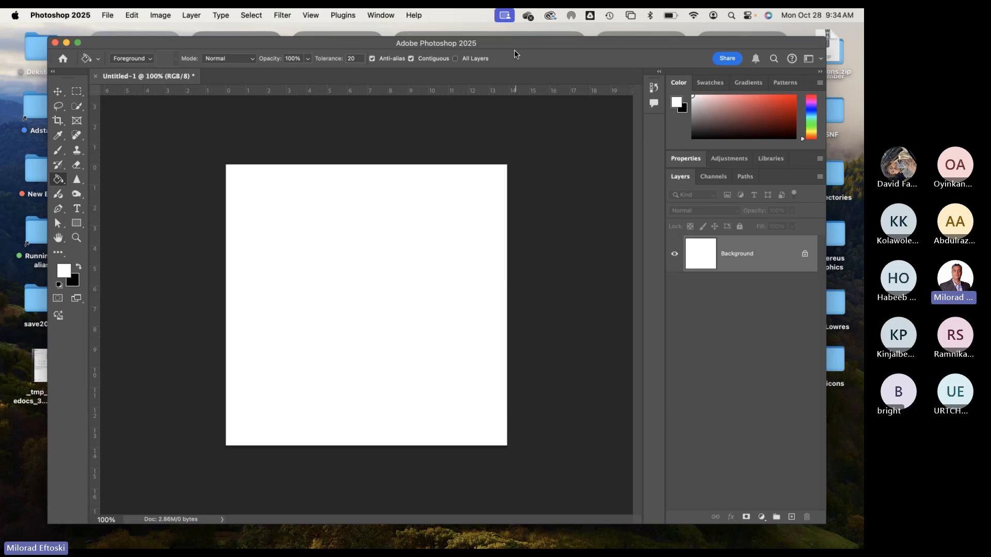
{"action": "mouse_move", "coordinate": [521, 41]}
{"action": "left_mouse_down"}
{"action": "mouse_move", "coordinate": [516, 58]}
{"action": "mouse_move", "coordinate": [528, 44]}
{"action": "left_mouse_up"}
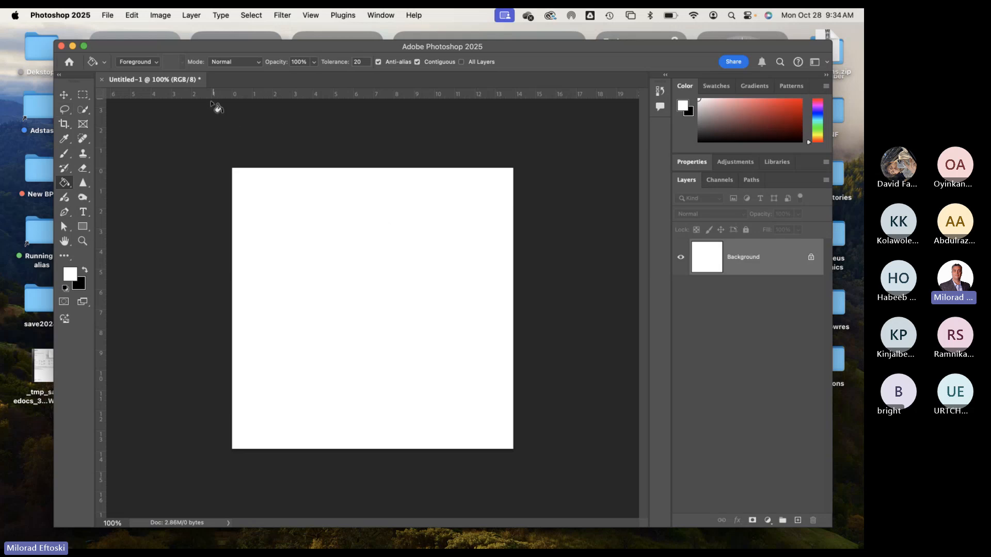
Hide and show the rulers repeatedly, leaving them displayed around the canvas
{"action": "key", "text": "super+r"}
{"action": "key", "text": "super+r"}
{"action": "key", "text": "super+r"}
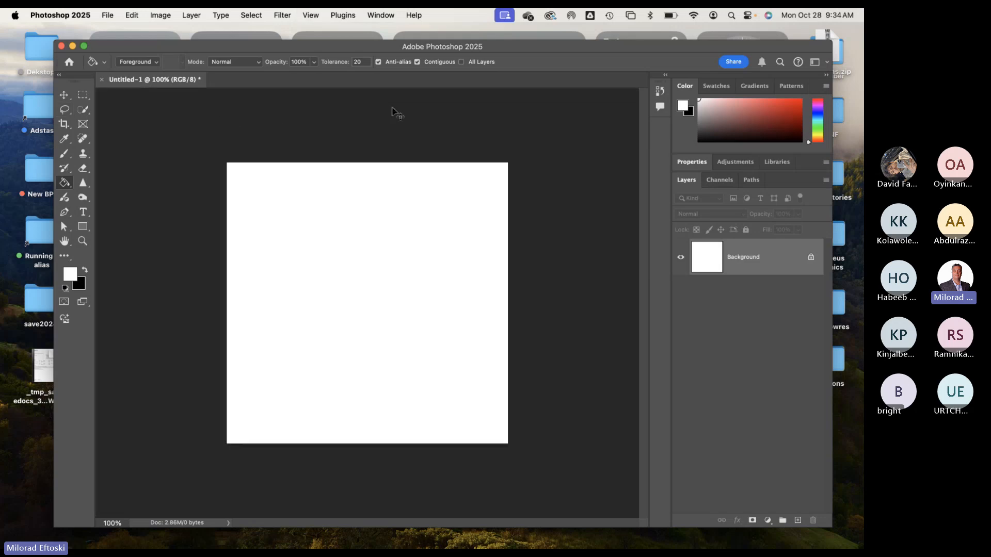
{"action": "key", "text": "super+r"}
{"action": "key", "text": "super+r"}
{"action": "key", "text": "super+r"}
{"action": "key", "text": "super+r"}
{"action": "key", "text": "super+r"}
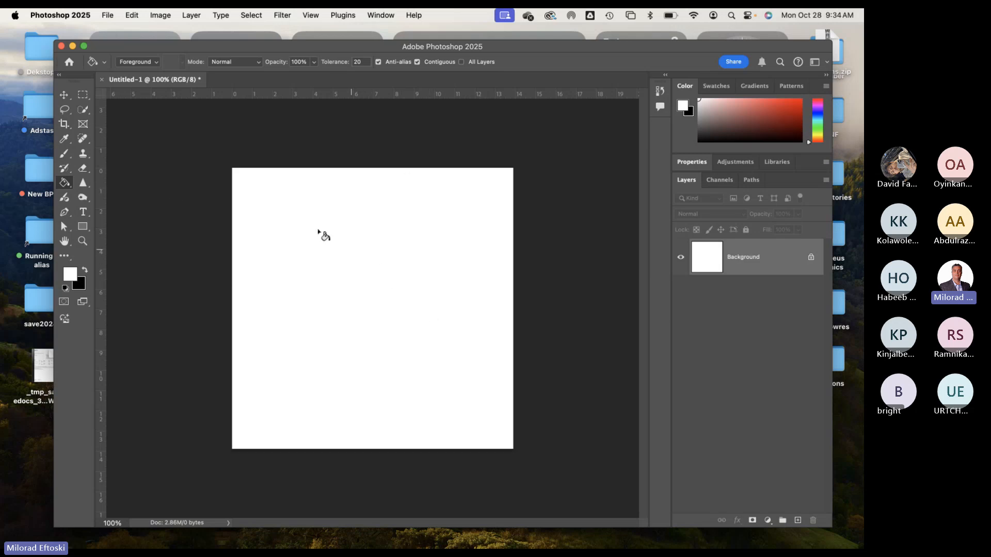
Zoom the canvas in and out, pan around it at 200%, and return to 100%
{"action": "key", "text": "super+plus"}
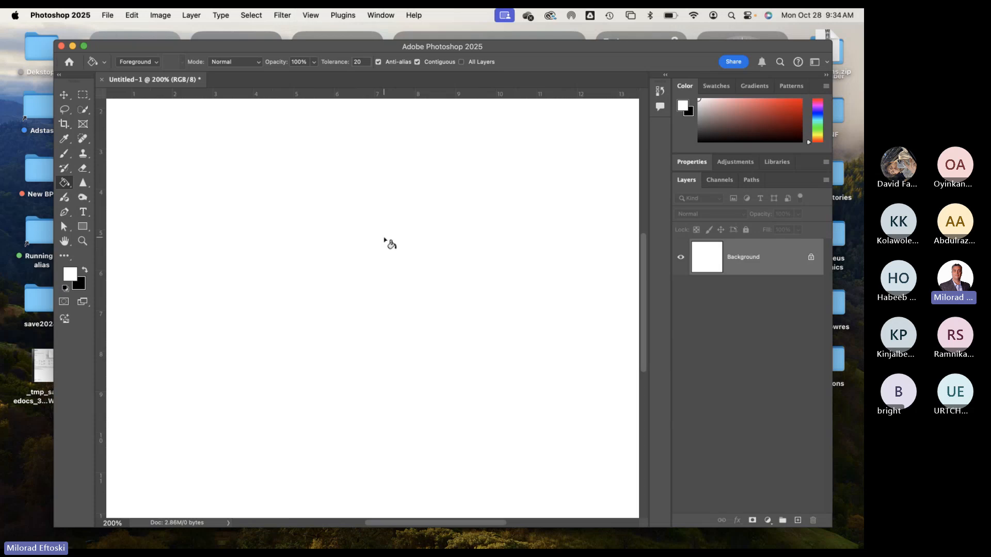
{"action": "key", "text": "super+minus"}
{"action": "key", "text": "super+minus"}
{"action": "key", "text": "super+plus"}
{"action": "key", "text": "super+plus"}
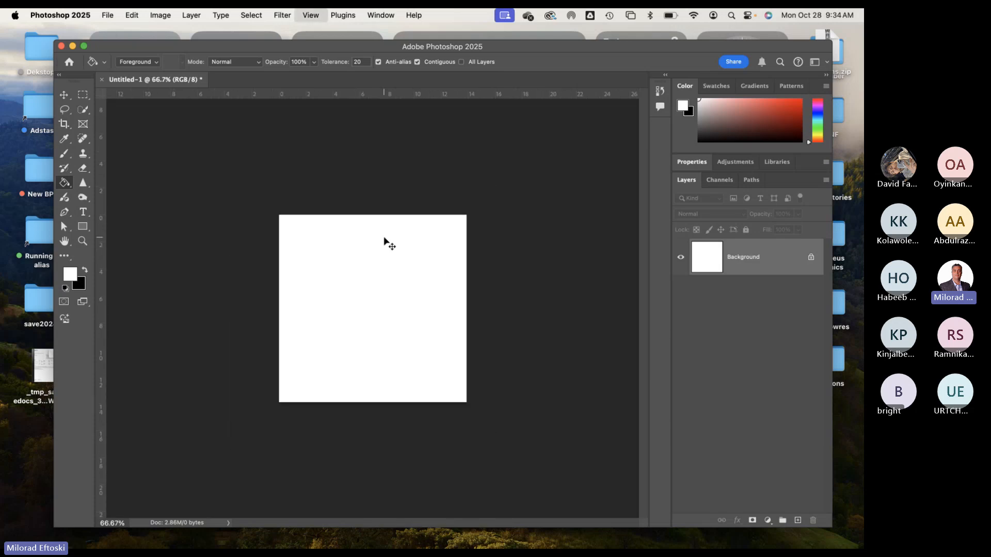
{"action": "key", "text": "super+minus"}
{"action": "key", "text": "super+plus"}
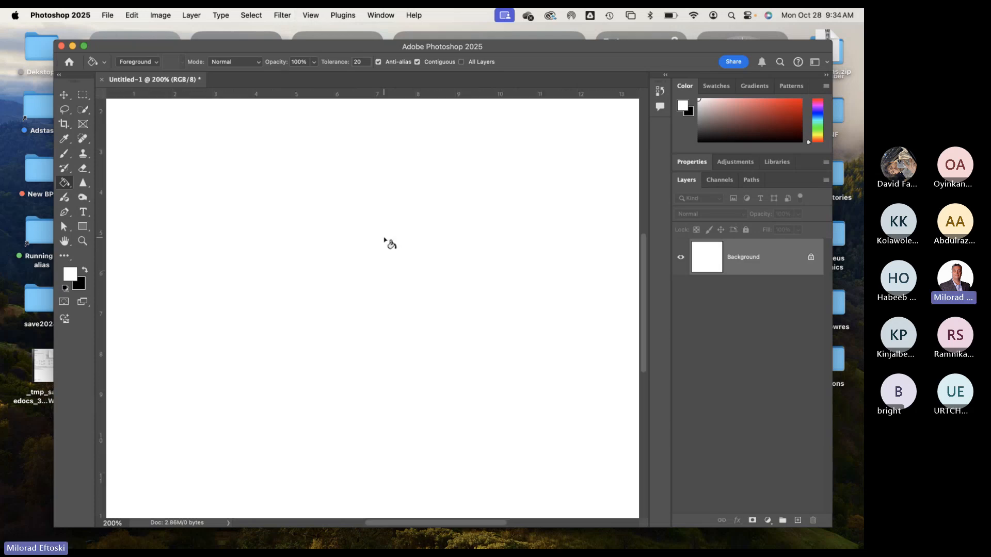
{"action": "left_click_drag", "start_coordinate": [378, 254], "coordinate": [397, 331]}
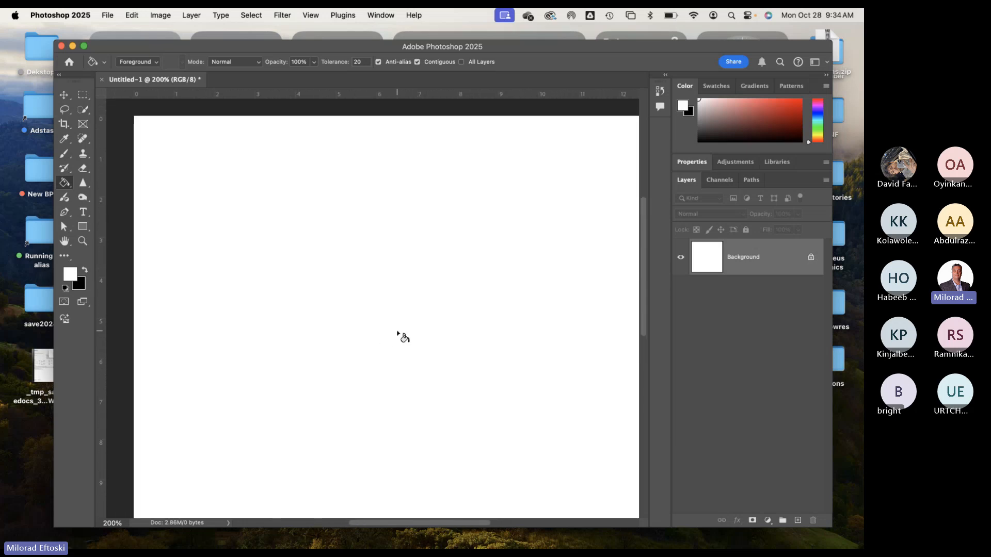
{"action": "key", "text": "super+minus"}
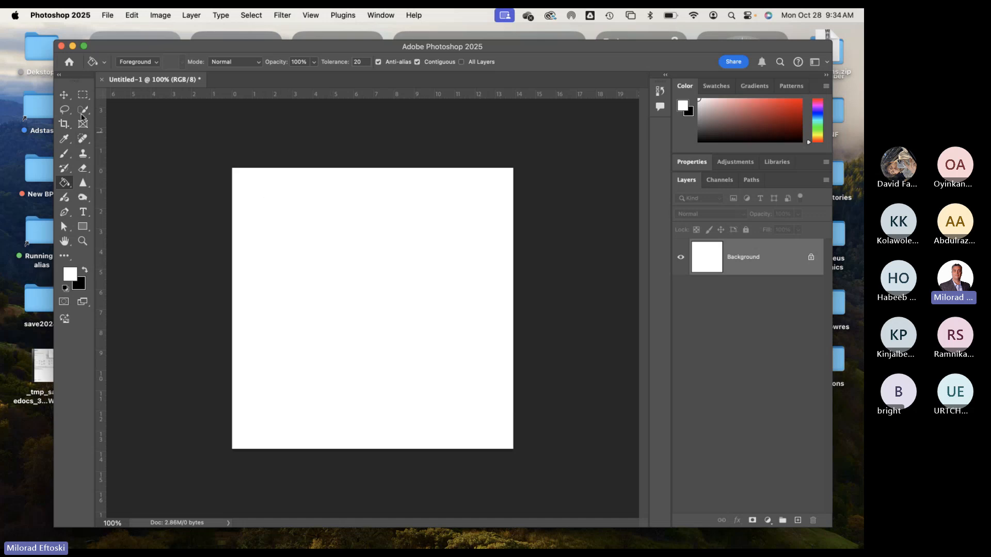
Choose the Rectangular Marquee tool and swap the foreground and background colors repeatedly, ending with black as the foreground
{"action": "left_click", "coordinate": [84, 95]}
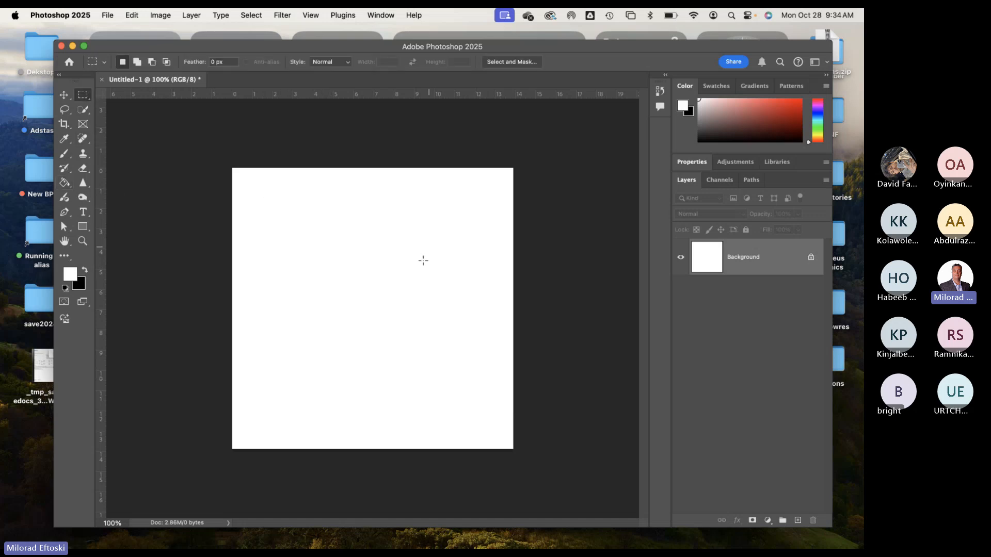
{"action": "left_click", "coordinate": [85, 272]}
{"action": "left_click", "coordinate": [86, 272]}
{"action": "left_click", "coordinate": [85, 272]}
{"action": "left_click", "coordinate": [85, 271]}
{"action": "left_click", "coordinate": [85, 272]}
{"action": "left_click", "coordinate": [85, 271]}
{"action": "left_click", "coordinate": [85, 271]}
{"action": "left_click", "coordinate": [86, 270]}
{"action": "left_click", "coordinate": [85, 270]}
Set the foreground color to purple, a613dc
{"action": "left_click", "coordinate": [72, 275]}
{"action": "left_click_drag", "start_coordinate": [588, 258], "coordinate": [248, 142]}
{"action": "left_click", "coordinate": [296, 186]}
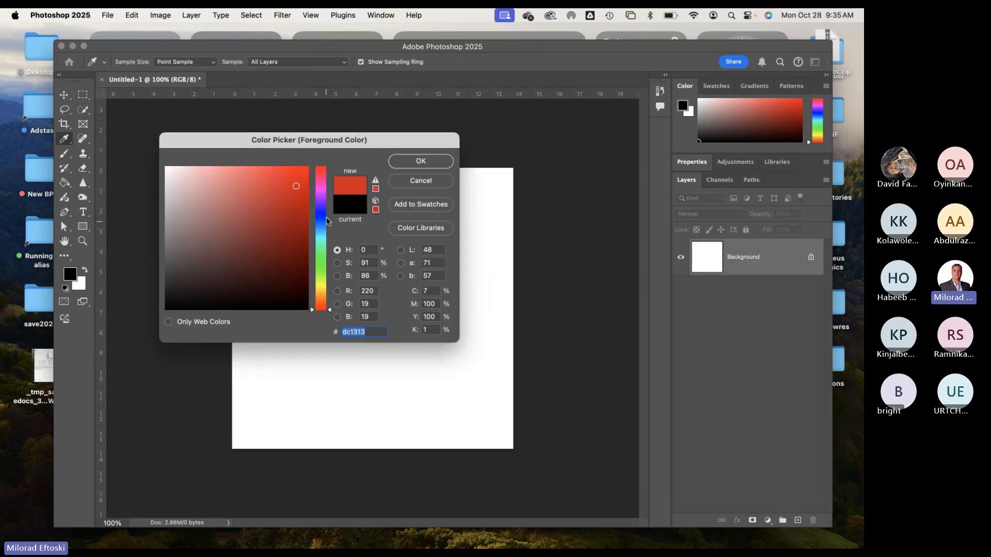
{"action": "left_click_drag", "start_coordinate": [324, 222], "coordinate": [323, 200]}
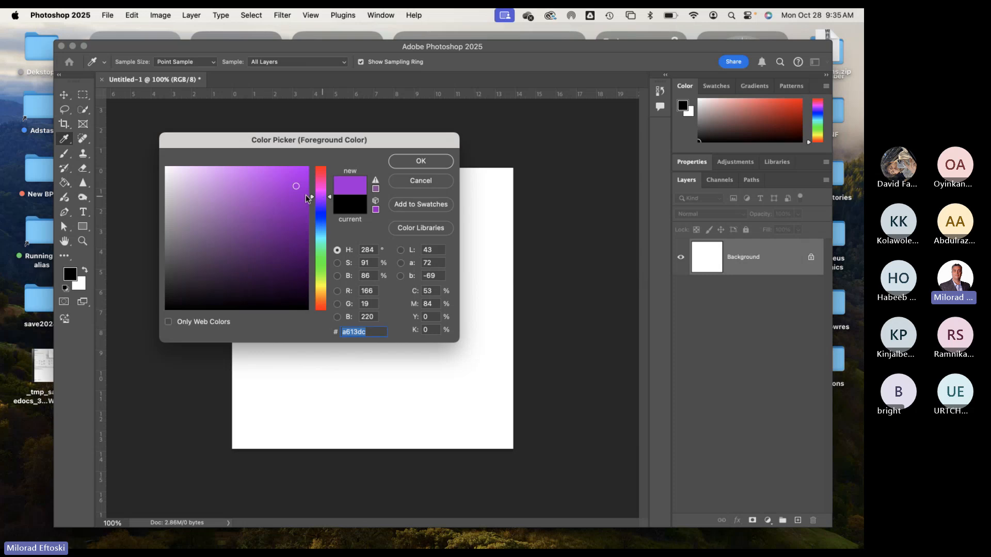
{"action": "left_click", "coordinate": [411, 162]}
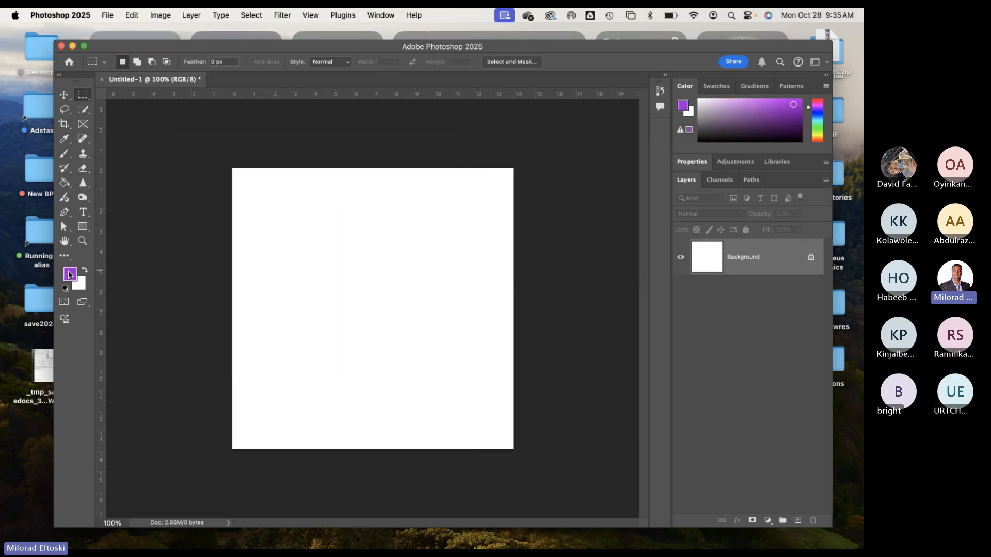
Set the background color to a bright yellowish orange
{"action": "left_click", "coordinate": [81, 287]}
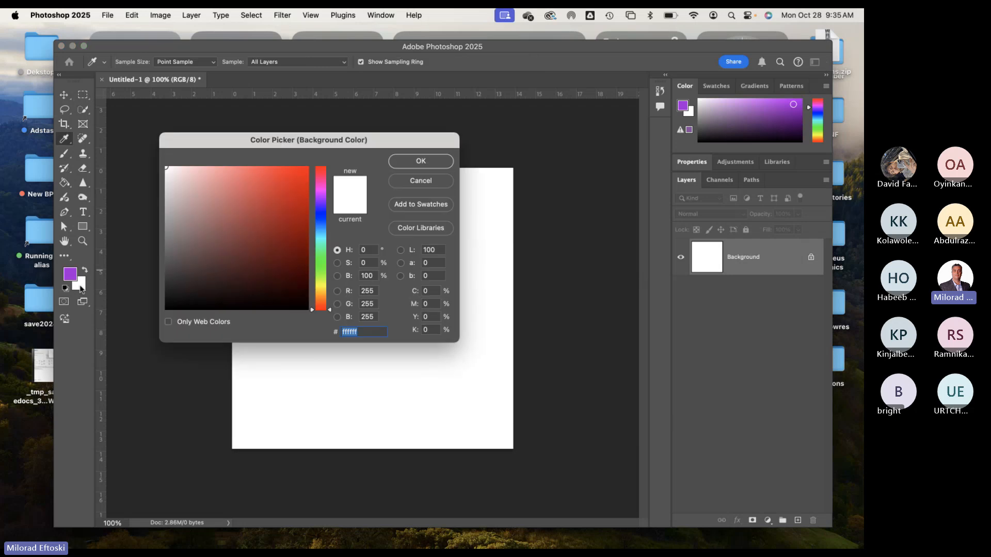
{"action": "left_click", "coordinate": [321, 285]}
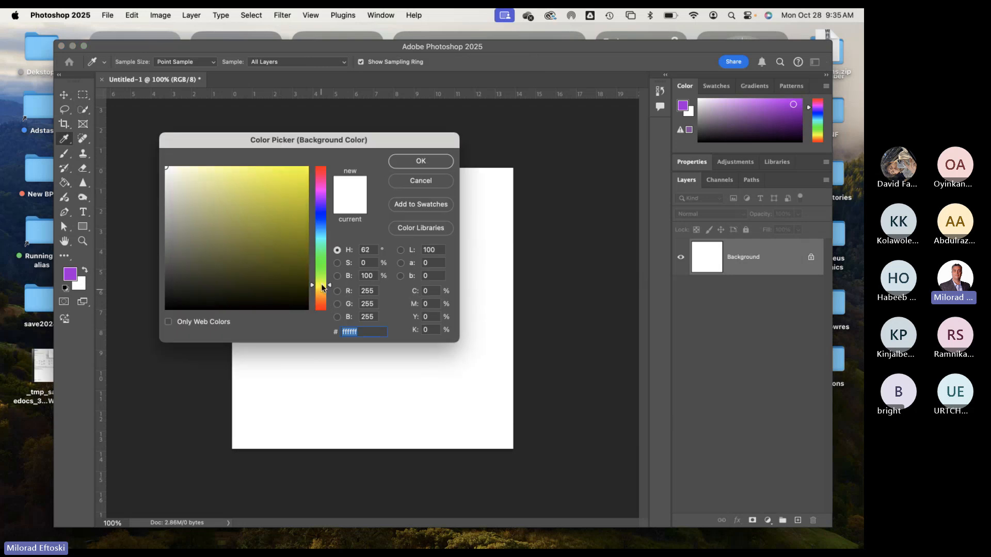
{"action": "left_click_drag", "start_coordinate": [321, 287], "coordinate": [321, 294]}
{"action": "left_click", "coordinate": [291, 173]}
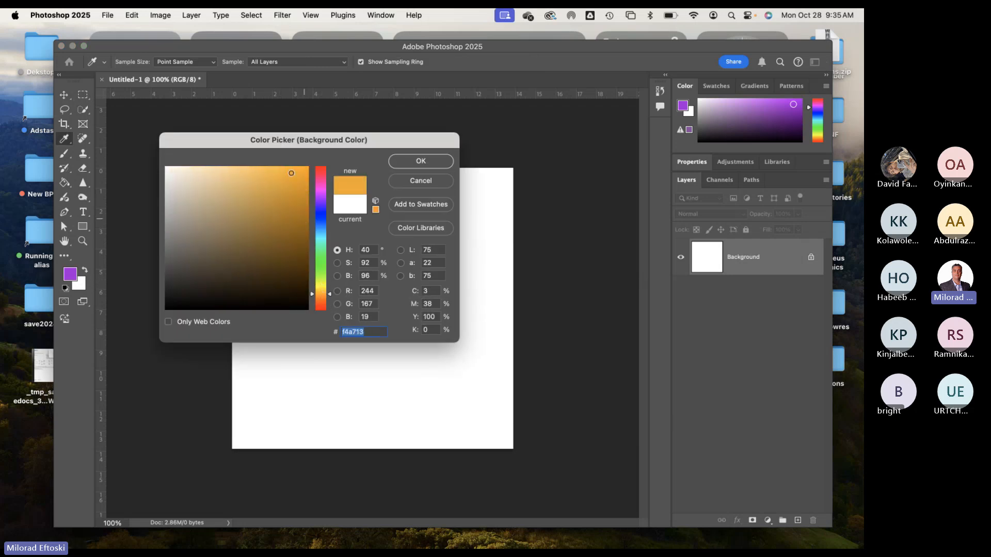
{"action": "left_click_drag", "start_coordinate": [292, 173], "coordinate": [289, 168]}
{"action": "left_click", "coordinate": [421, 161]}
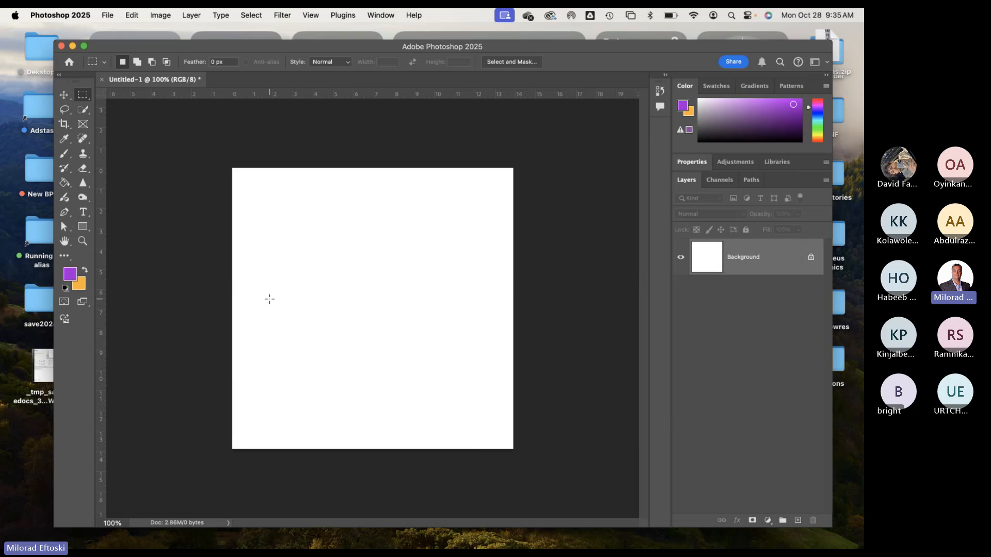
Swap the purple and orange colors back and forth, ending with purple as the foreground
{"action": "key", "text": "x"}
{"action": "key", "text": "x"}
{"action": "key", "text": "x"}
{"action": "key", "text": "x"}
{"action": "key", "text": "x"}
{"action": "key", "text": "x"}
{"action": "key", "text": "x"}
{"action": "key", "text": "x"}
{"action": "key", "text": "x"}
{"action": "key", "text": "x"}
Fill the canvas with the purple foreground using the Paint Bucket, and refill it with orange after swapping the colors
{"action": "left_click", "coordinate": [64, 183]}
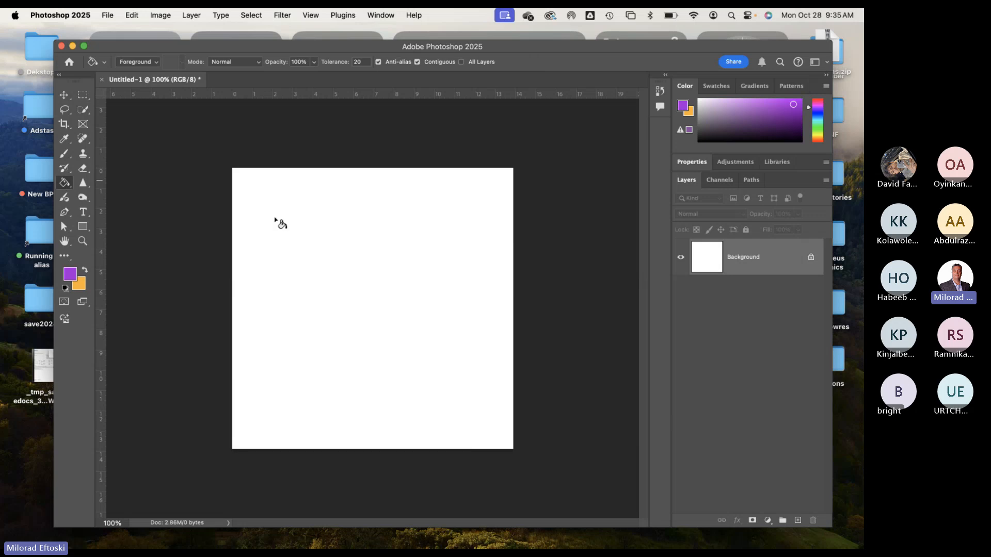
{"action": "left_click", "coordinate": [362, 265]}
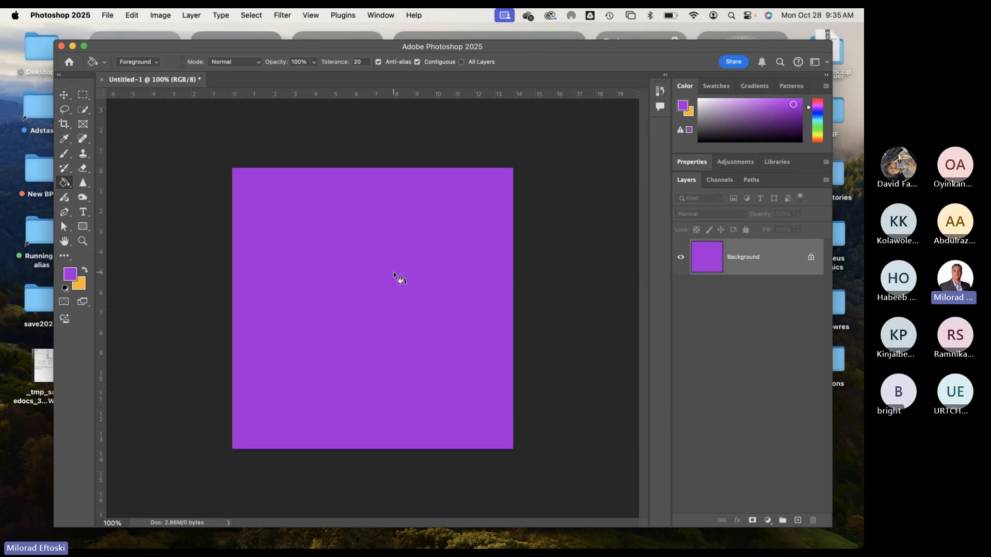
{"action": "key", "text": "x"}
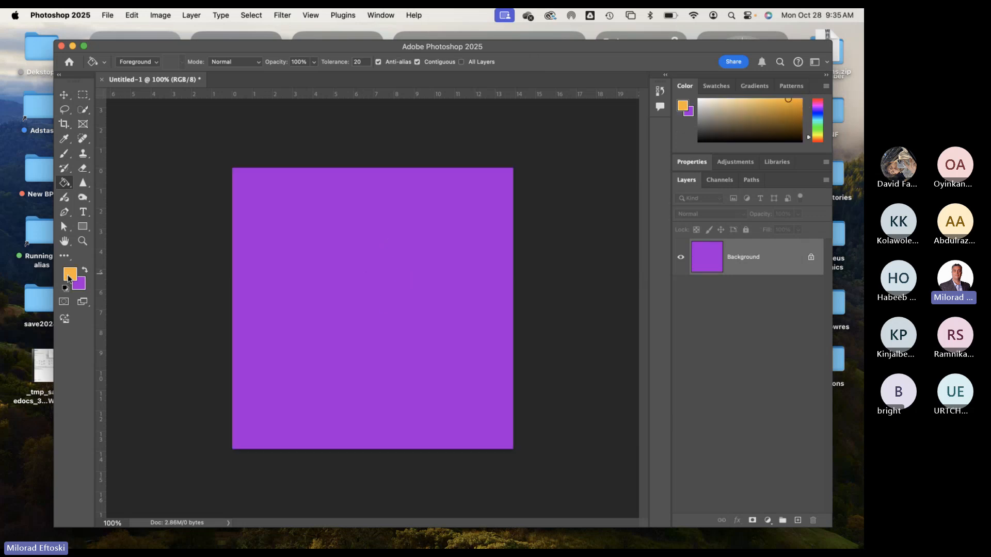
{"action": "left_click", "coordinate": [367, 292]}
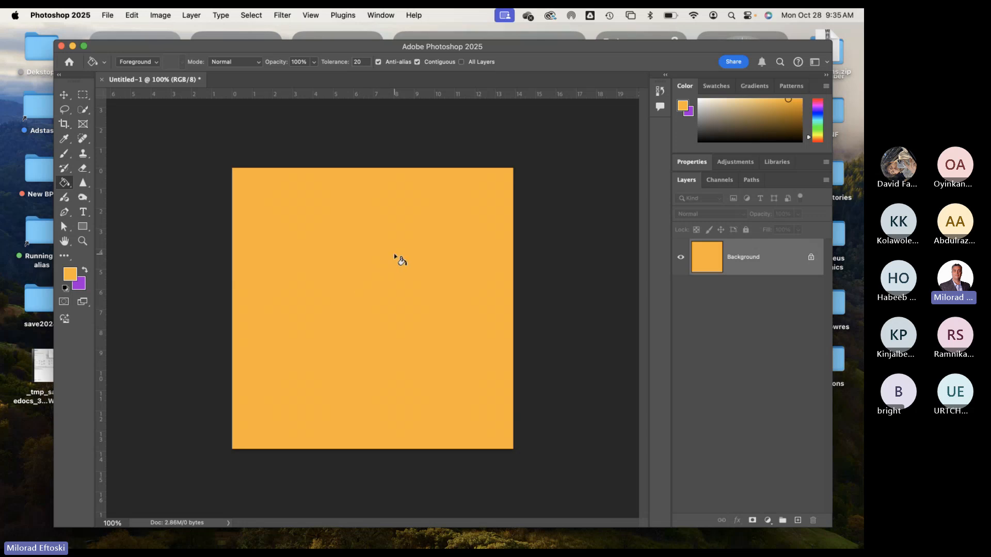
Draw a rectangular marquee selection over the middle of the orange canvas and deselect it
{"action": "left_click", "coordinate": [85, 96]}
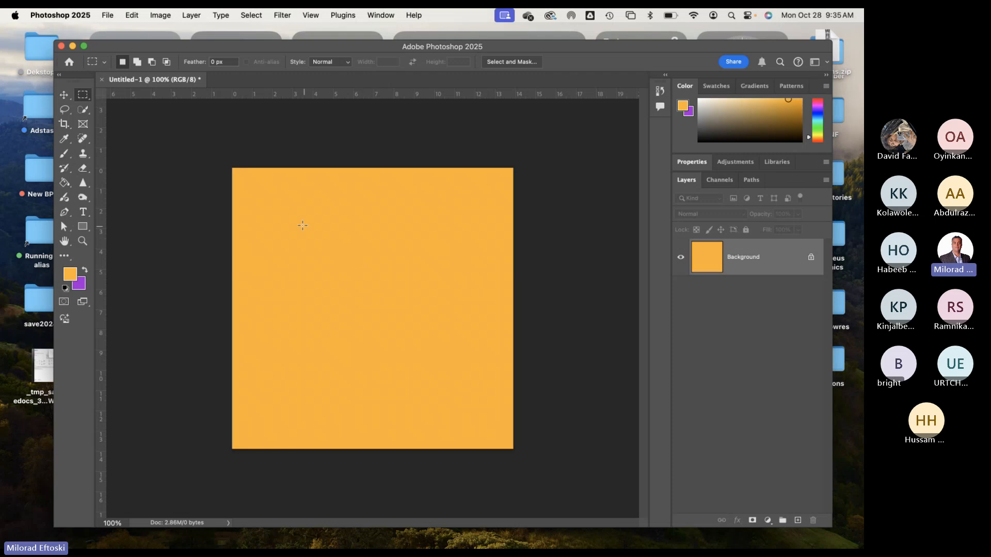
{"action": "left_click_drag", "start_coordinate": [291, 217], "coordinate": [449, 358]}
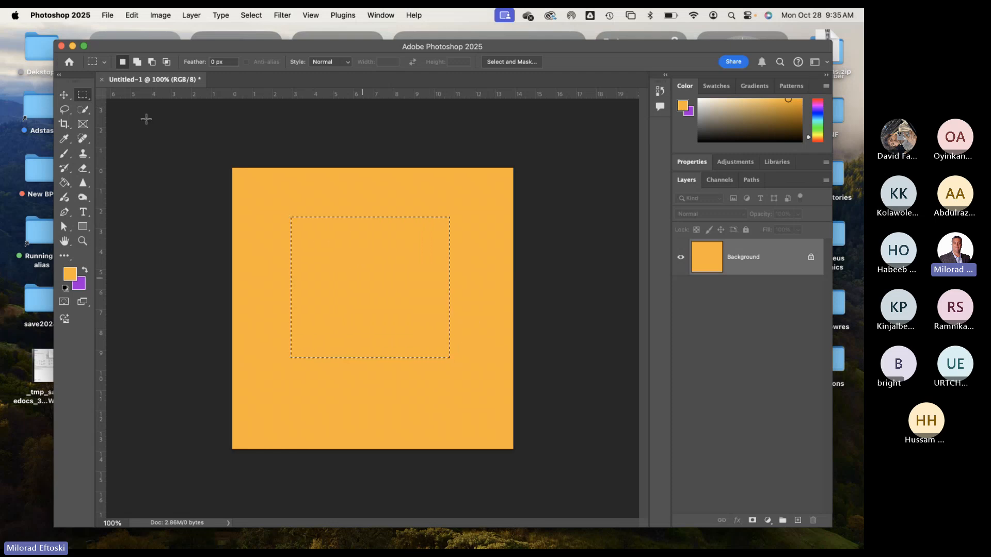
{"action": "left_click", "coordinate": [305, 140]}
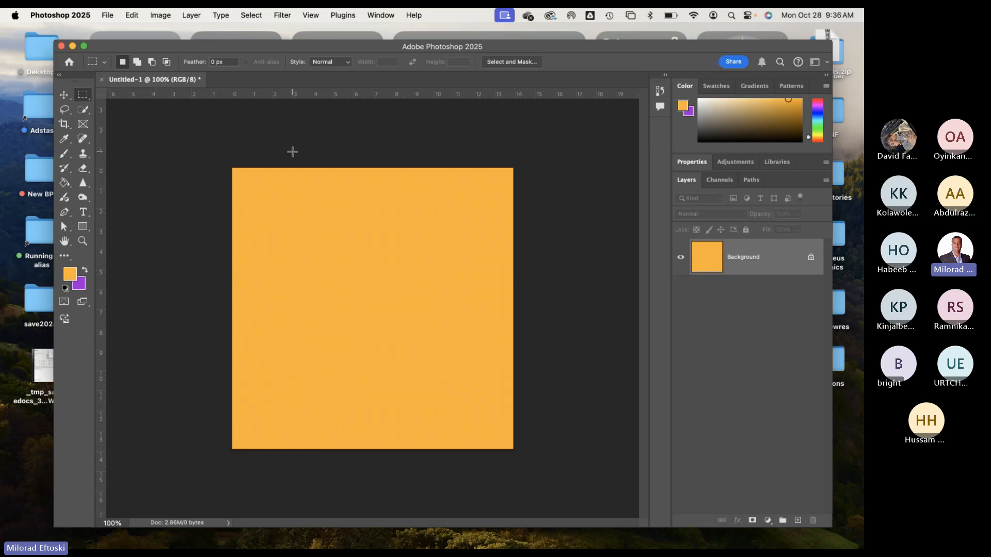
Reset the foreground and background colors to the default black and white, and fill the canvas with black
{"action": "key", "text": "d"}
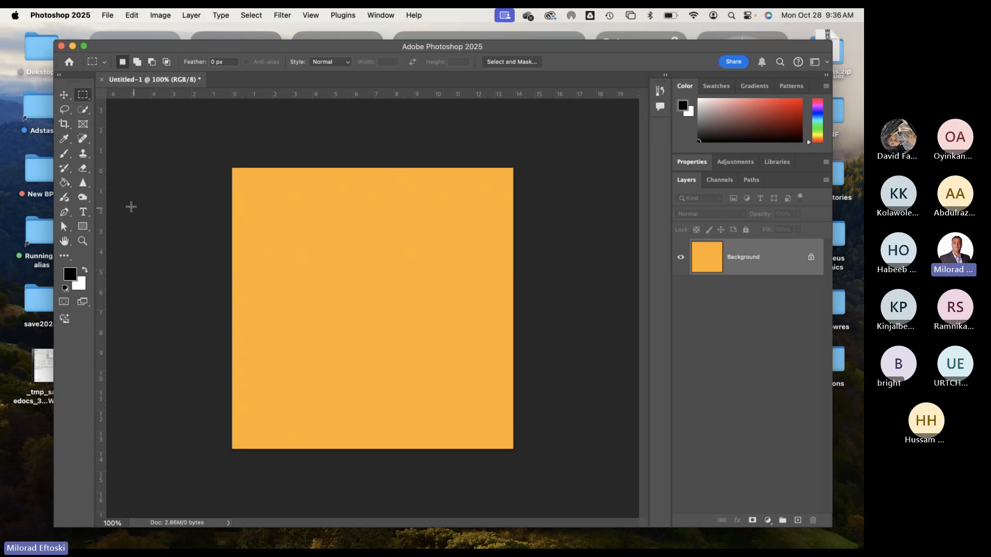
{"action": "key", "text": "x"}
{"action": "key", "text": "x"}
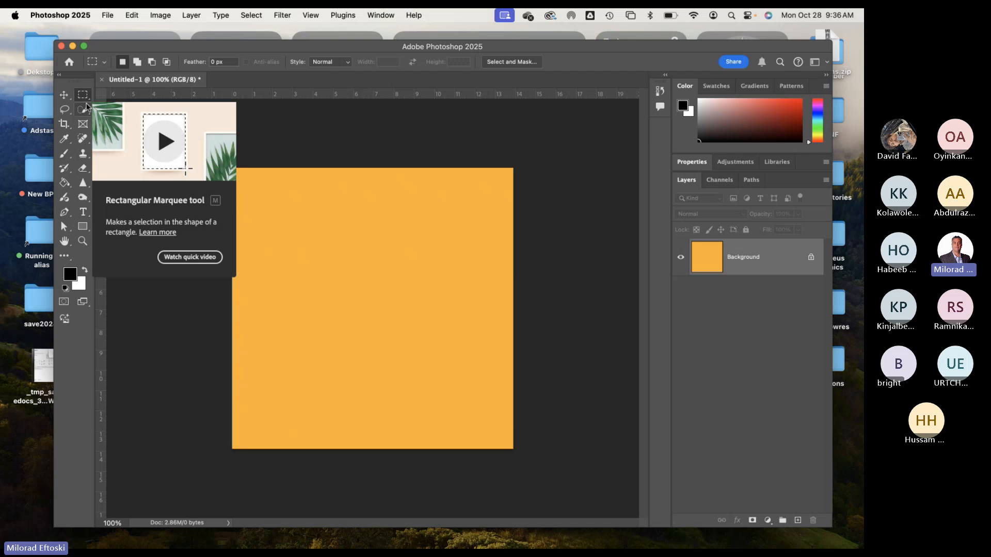
{"action": "left_click", "coordinate": [65, 182]}
{"action": "left_click", "coordinate": [382, 298]}
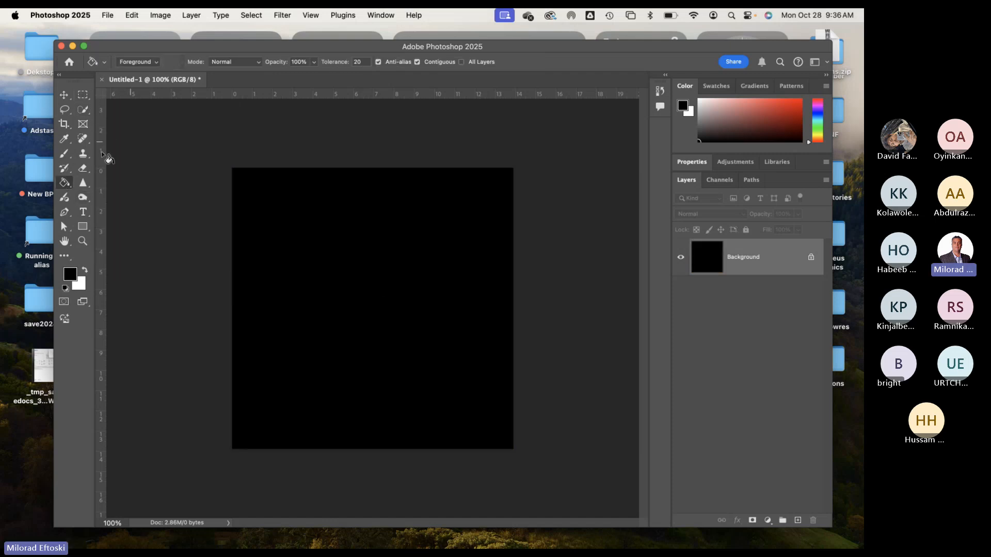
Show the marquee tool variants and choose the Rectangular Marquee tool
{"action": "left_click", "coordinate": [82, 95]}
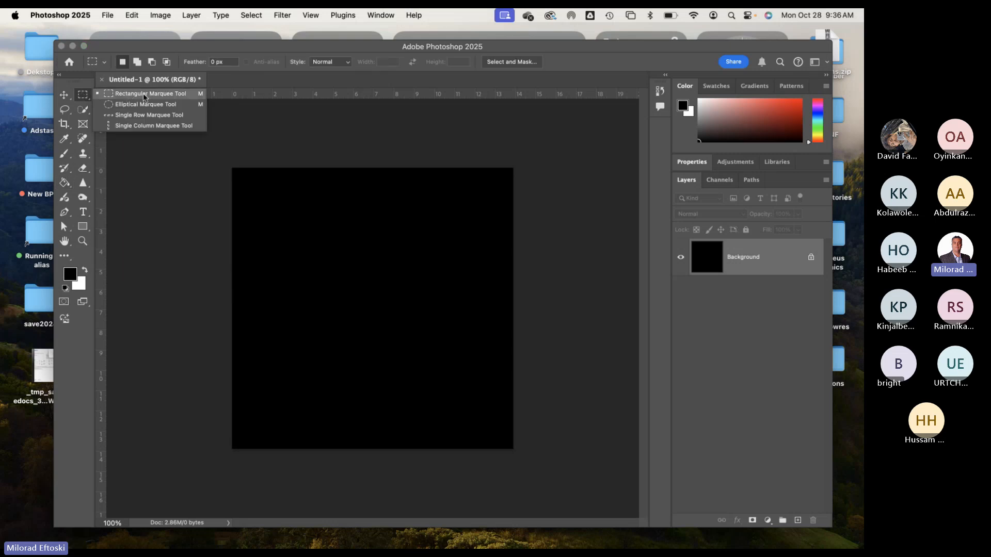
{"action": "left_click", "coordinate": [143, 93]}
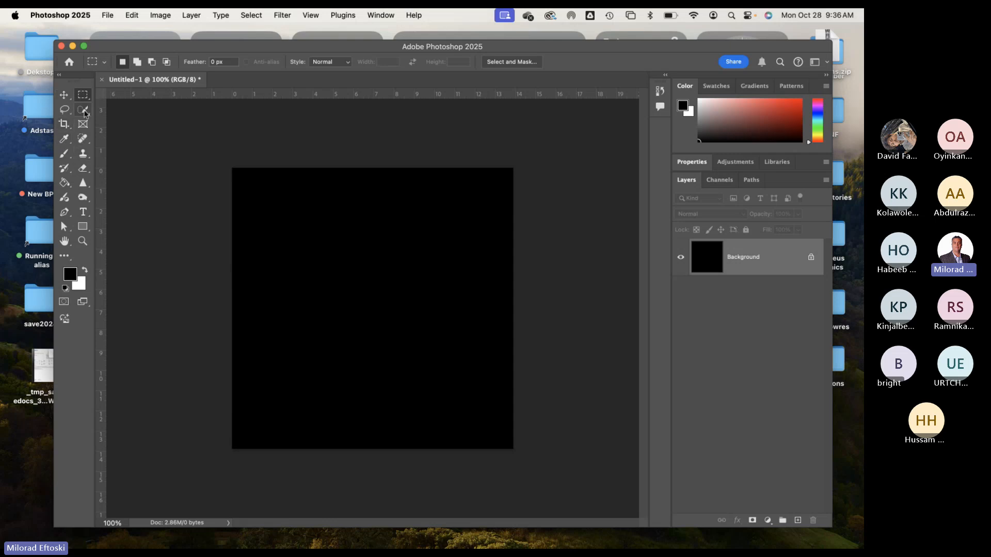
Show the Move tool variants and choose the Move Tool
{"action": "left_click", "coordinate": [61, 96]}
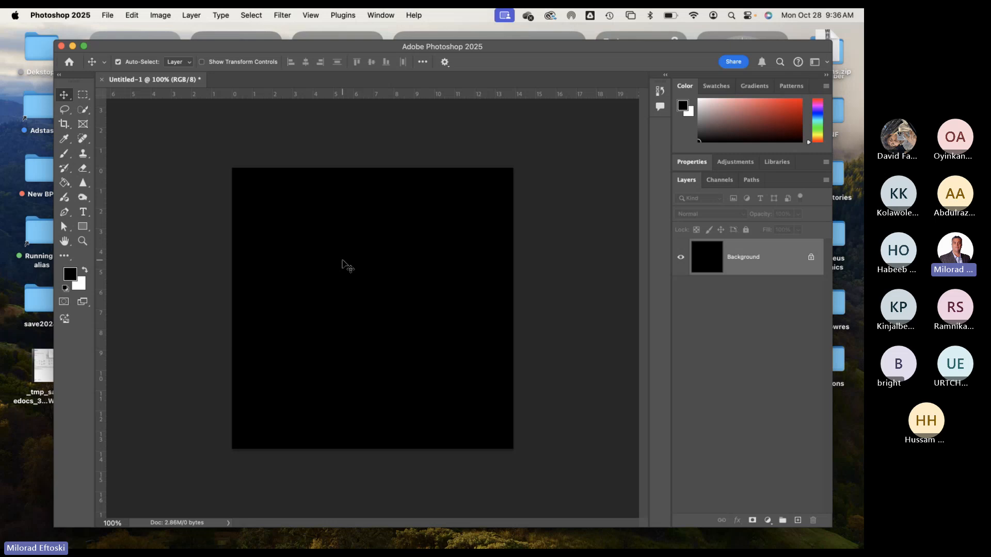
{"action": "right_click", "coordinate": [64, 95]}
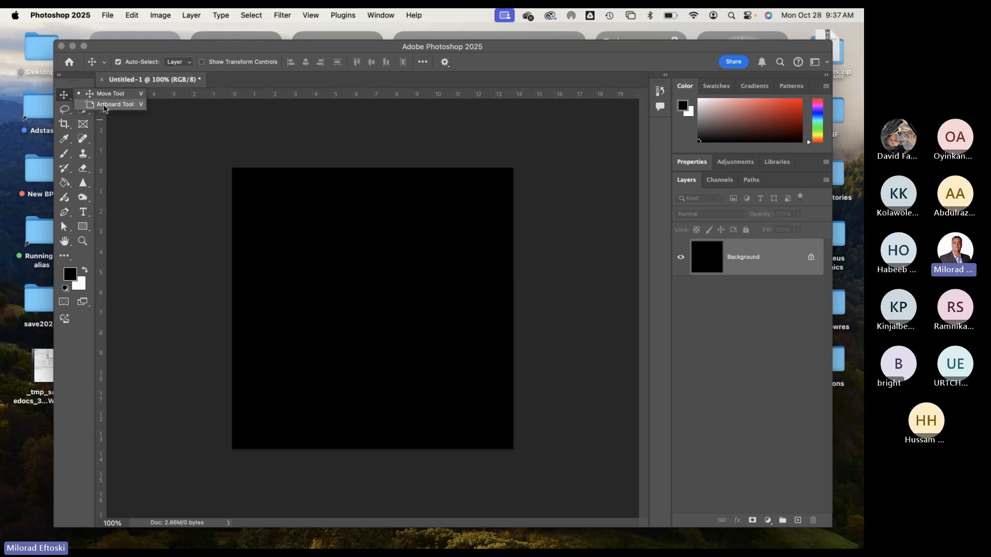
{"action": "left_click", "coordinate": [94, 91]}
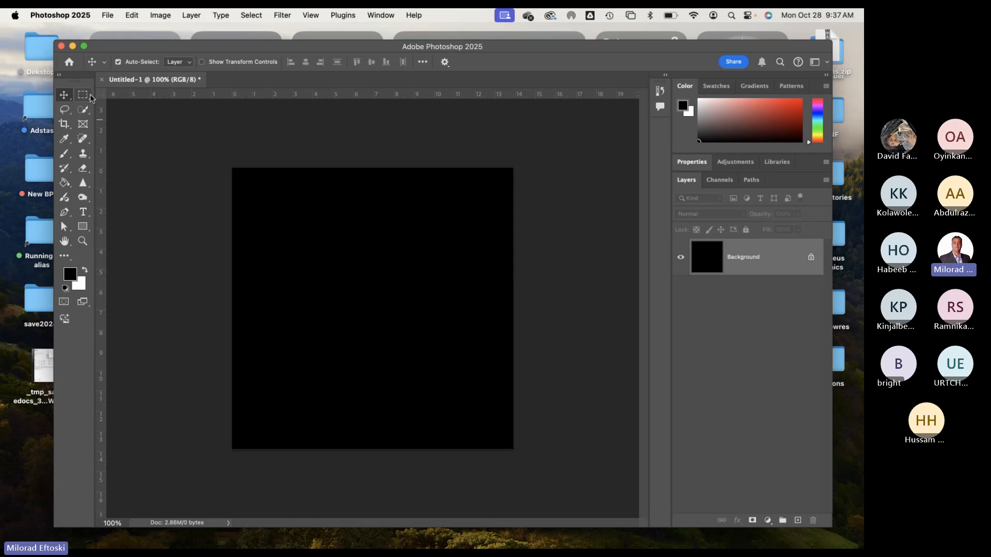
Draw a rectangular selection in the upper middle of the black canvas with the Rectangular Marquee tool
{"action": "left_click", "coordinate": [84, 96]}
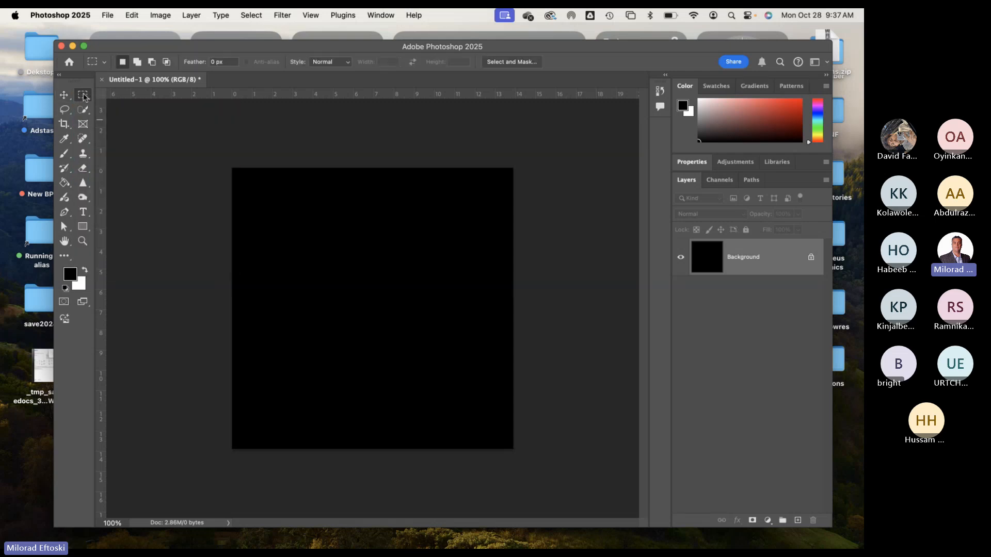
{"action": "right_click", "coordinate": [84, 96]}
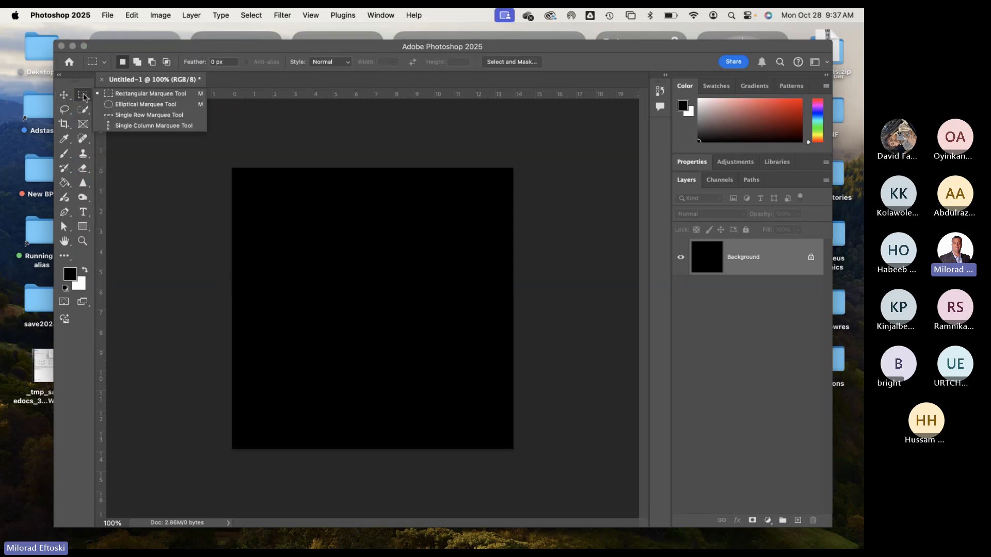
{"action": "left_click", "coordinate": [139, 94]}
{"action": "left_click_drag", "start_coordinate": [284, 208], "coordinate": [412, 311]}
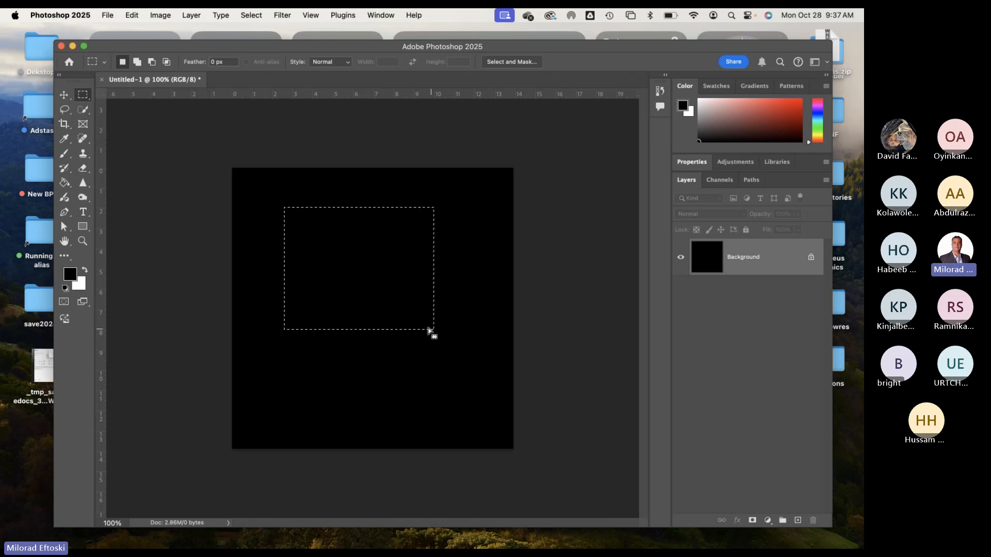
Replace the rectangular selection with a nearly circular one in the upper half of the canvas using the Elliptical Marquee tool
{"action": "left_click", "coordinate": [82, 95]}
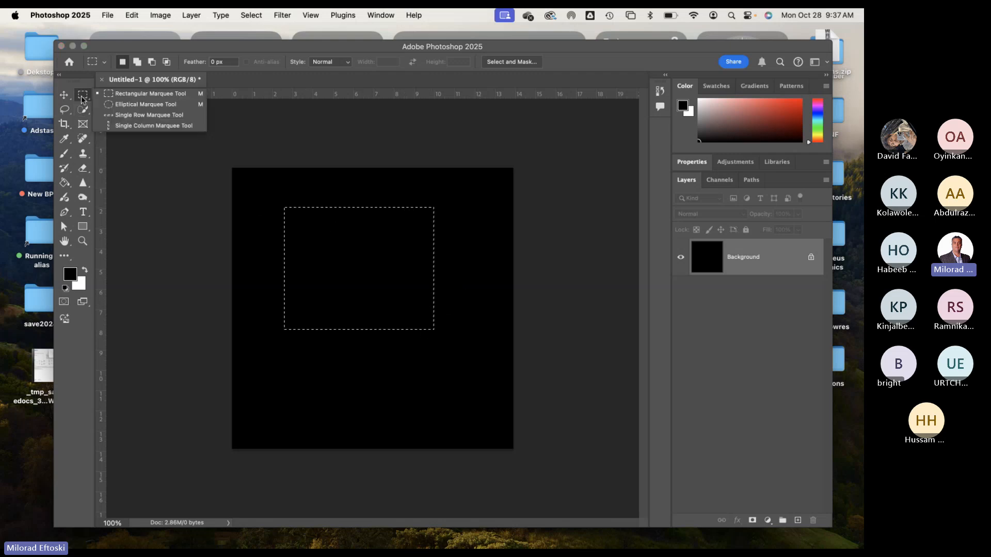
{"action": "left_click", "coordinate": [118, 106]}
{"action": "left_click_drag", "start_coordinate": [269, 191], "coordinate": [434, 352]}
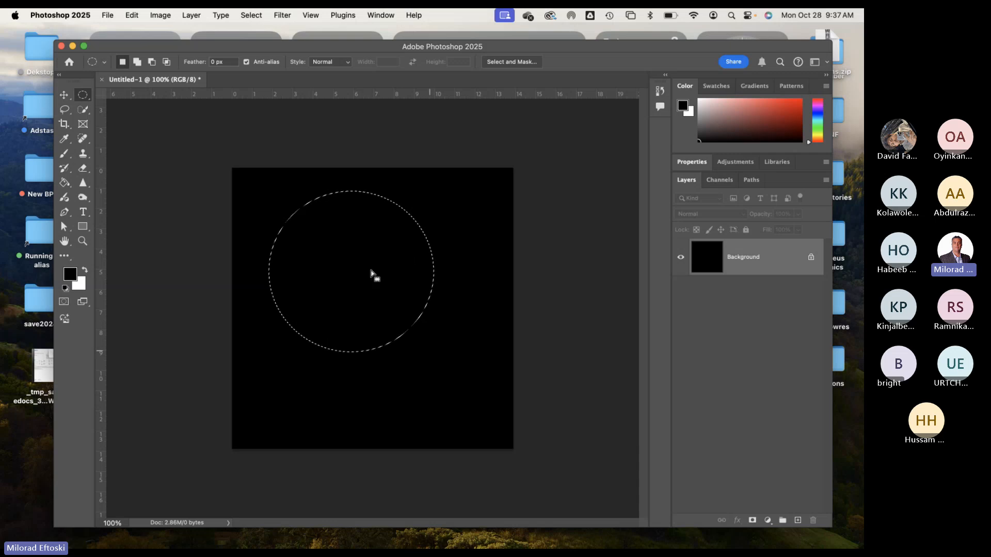
Switch back to the Rectangular Marquee tool and deselect the circular selection
{"action": "left_click", "coordinate": [83, 95]}
{"action": "left_click", "coordinate": [112, 95]}
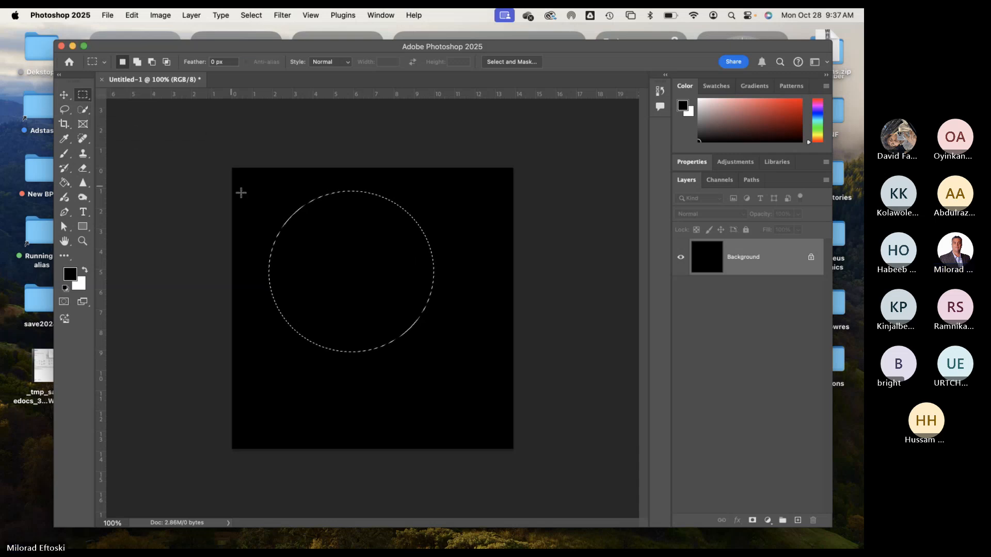
{"action": "left_click", "coordinate": [286, 199]}
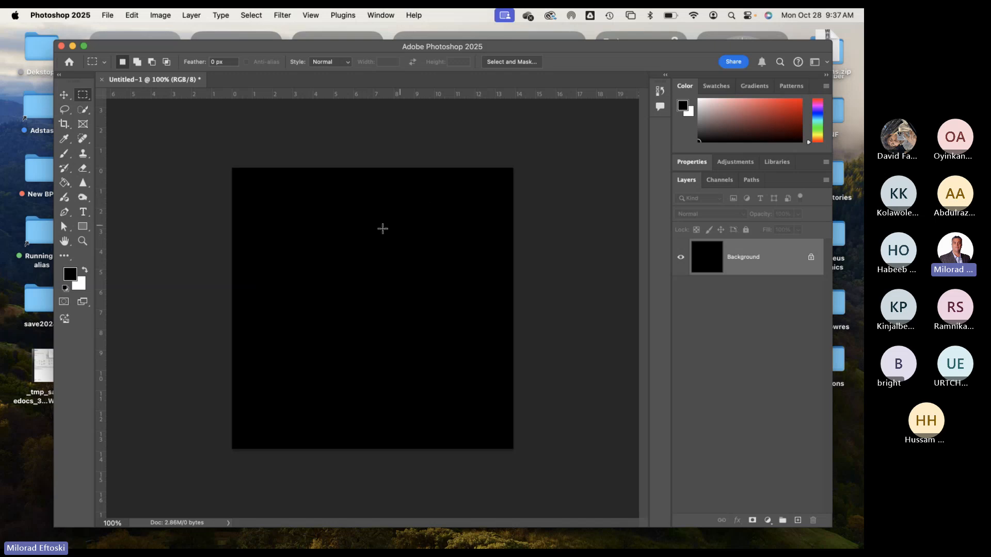
Draw four successive rectangular marquee selections in the upper part of the canvas, deselecting each one before the next
{"action": "left_click_drag", "start_coordinate": [268, 200], "coordinate": [451, 345]}
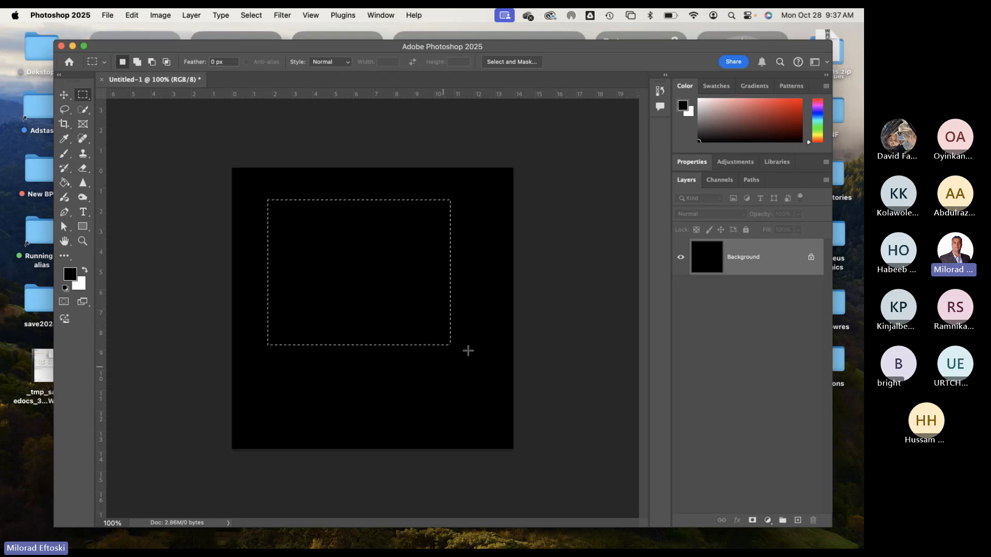
{"action": "left_click", "coordinate": [480, 263]}
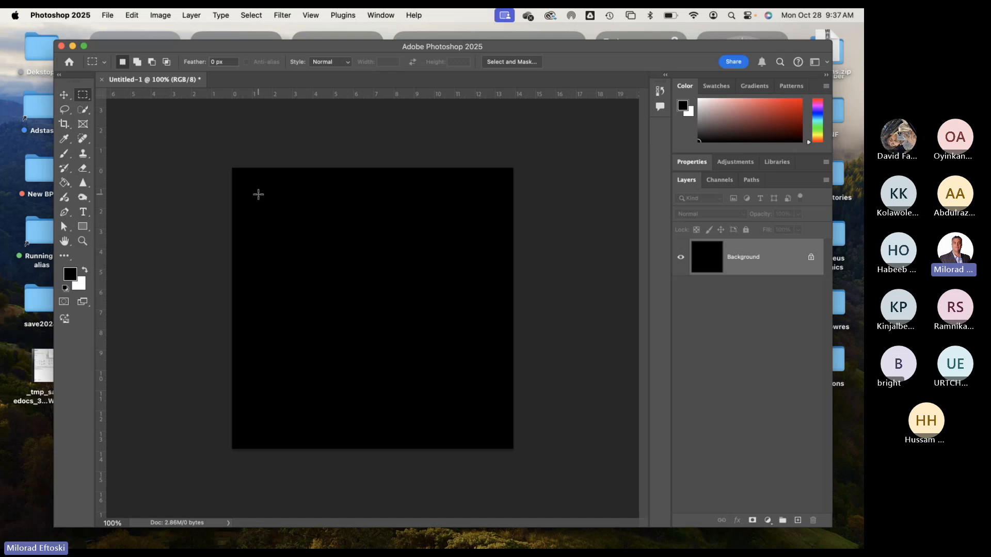
{"action": "left_click_drag", "start_coordinate": [258, 194], "coordinate": [445, 344]}
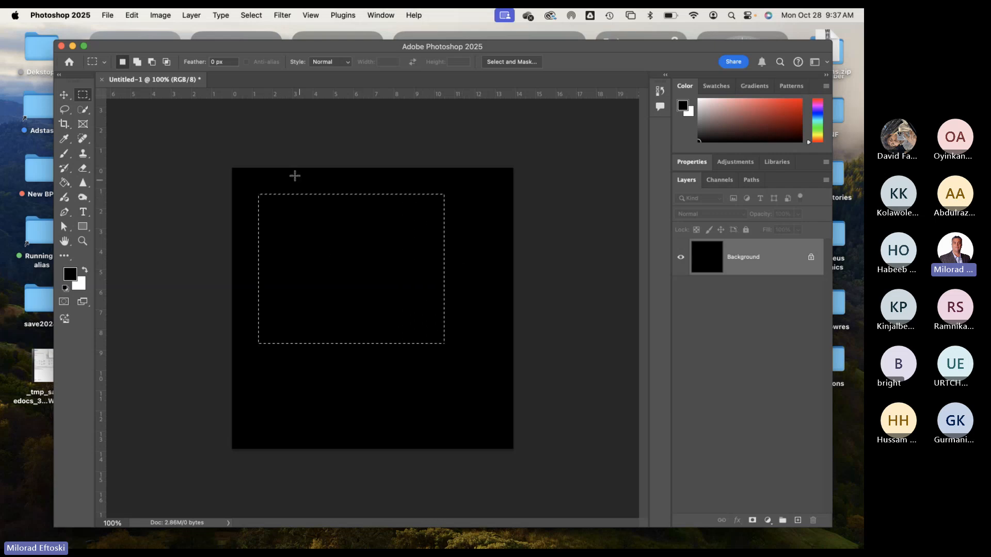
{"action": "left_click", "coordinate": [471, 257]}
{"action": "left_click_drag", "start_coordinate": [282, 205], "coordinate": [460, 339]}
{"action": "left_click", "coordinate": [492, 285]}
{"action": "left_click_drag", "start_coordinate": [309, 212], "coordinate": [468, 329]}
{"action": "left_click", "coordinate": [493, 300]}
Draw a rectangular selection, move its outline lower on the canvas and deselect it, repeating this with a second rectangle
{"action": "left_click_drag", "start_coordinate": [275, 199], "coordinate": [457, 346]}
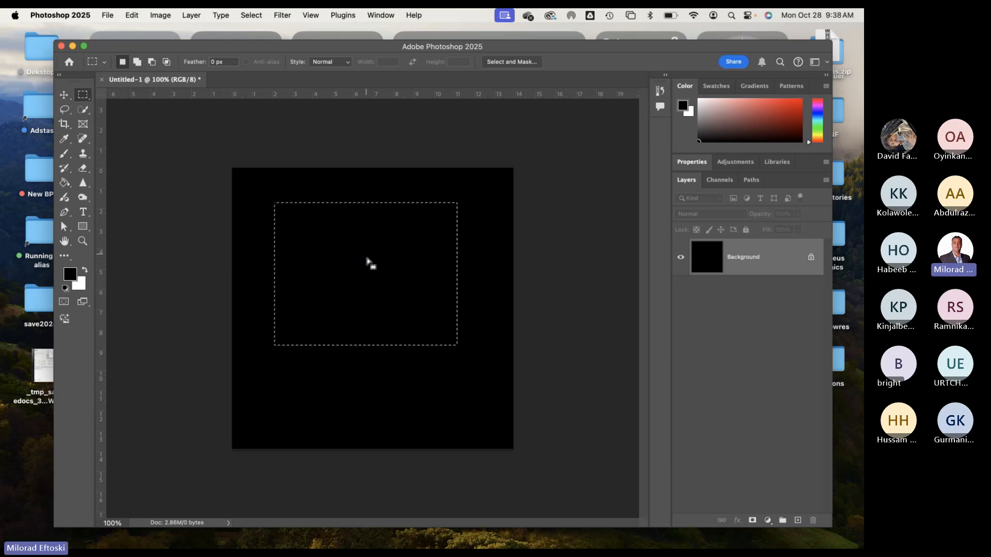
{"action": "left_click_drag", "start_coordinate": [378, 266], "coordinate": [360, 312]}
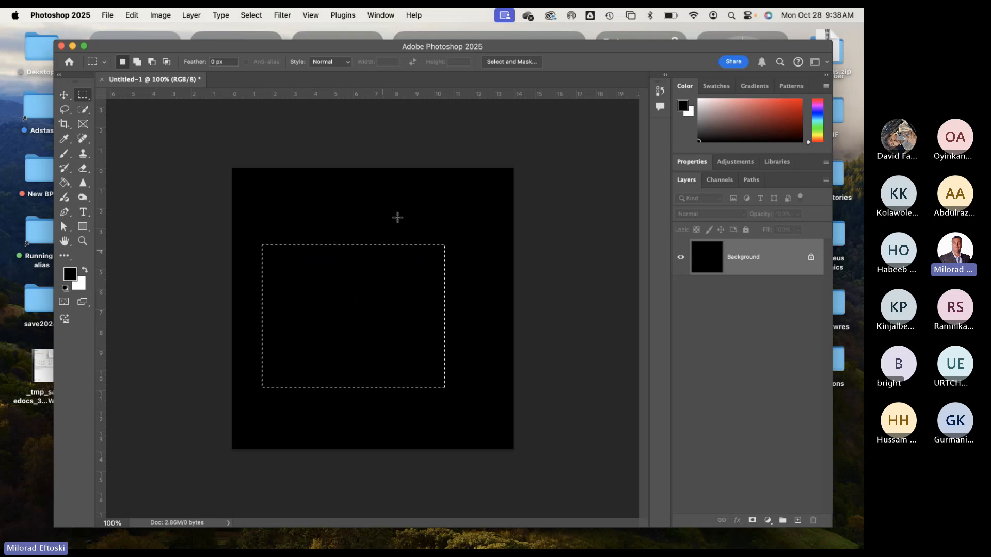
{"action": "left_click", "coordinate": [397, 211]}
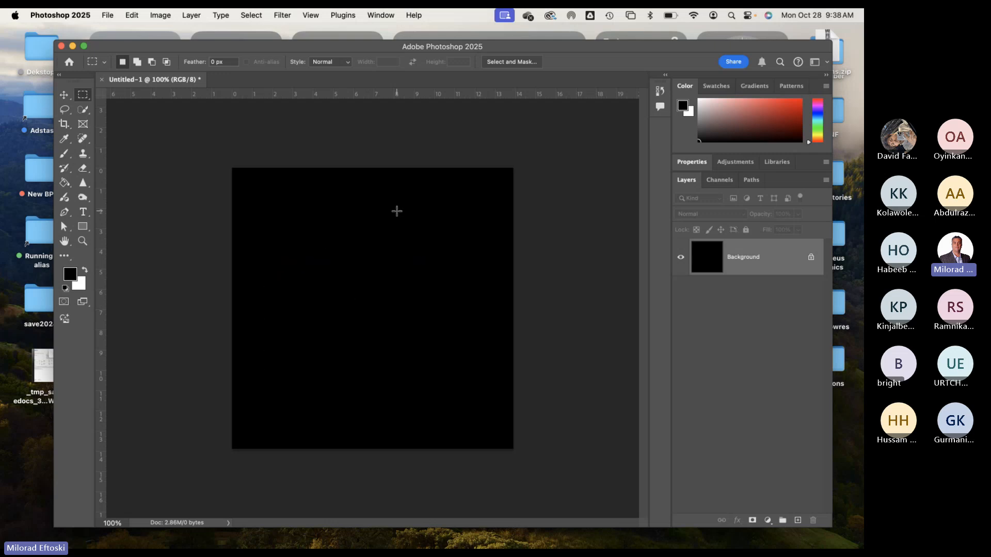
{"action": "left_click_drag", "start_coordinate": [263, 200], "coordinate": [425, 343]}
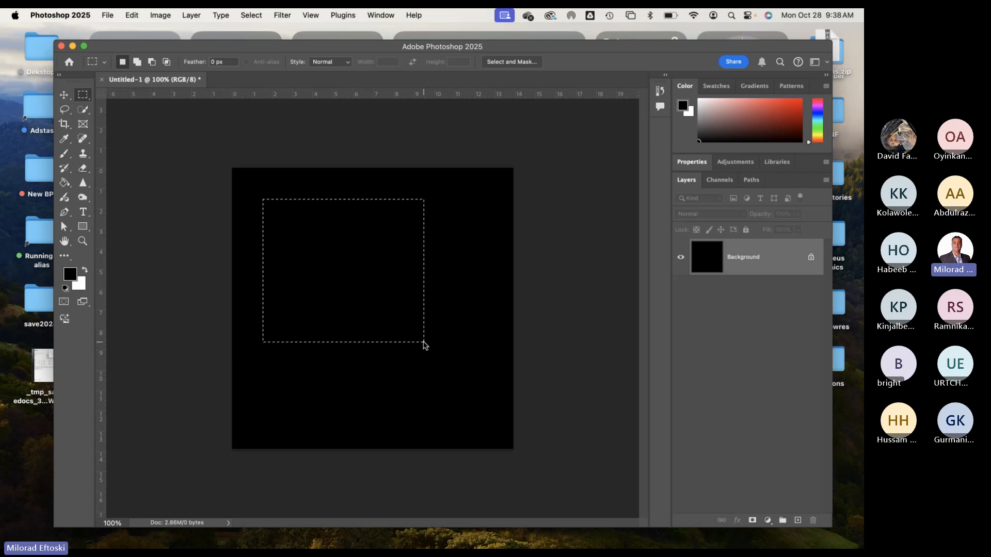
{"action": "left_click_drag", "start_coordinate": [363, 295], "coordinate": [389, 325]}
{"action": "left_click", "coordinate": [480, 310]}
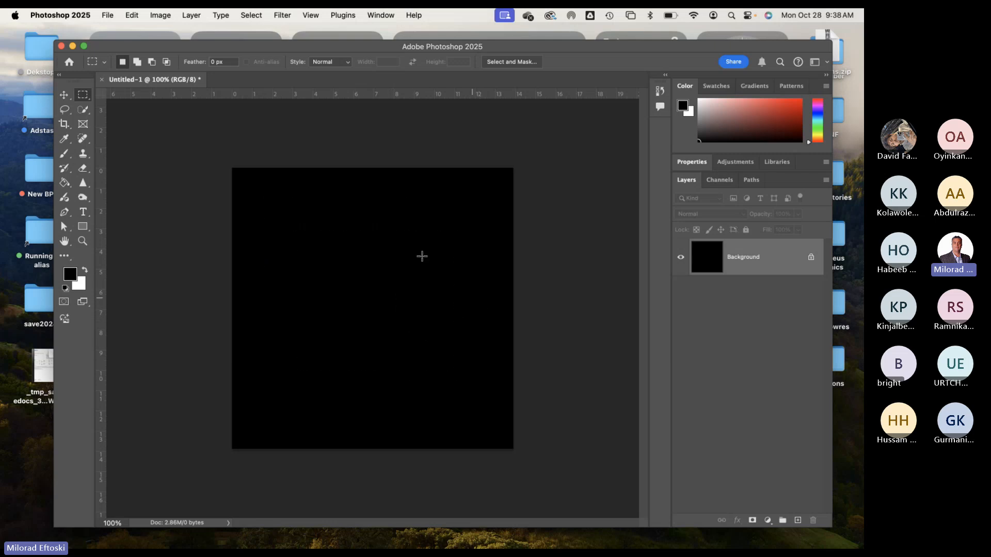
Build a compound selection by drawing a small rectangle near the canvas's upper-left corner and adding overlapping rectangles across the canvas
{"action": "left_click_drag", "start_coordinate": [264, 200], "coordinate": [324, 245]}
{"action": "key", "text": "shift"}
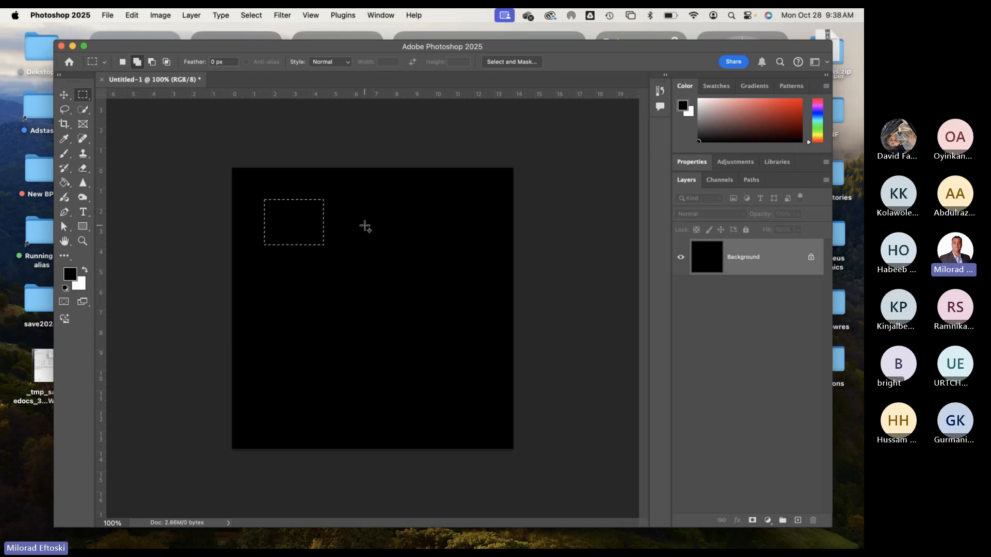
{"action": "key", "text": "shift"}
{"action": "left_click_drag", "start_coordinate": [302, 219], "coordinate": [370, 284]}
{"action": "left_click_drag", "start_coordinate": [350, 204], "coordinate": [468, 301]}
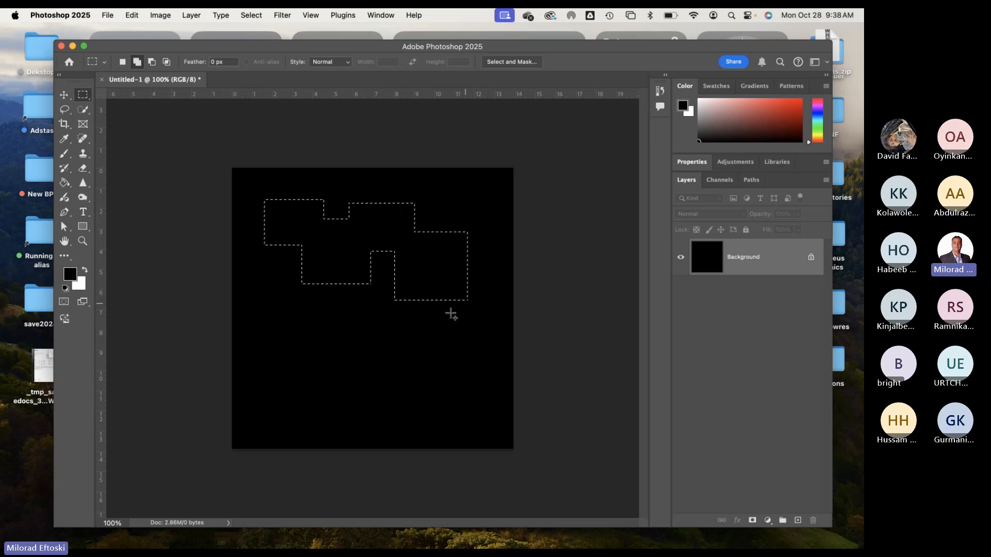
{"action": "left_click_drag", "start_coordinate": [345, 271], "coordinate": [422, 359]}
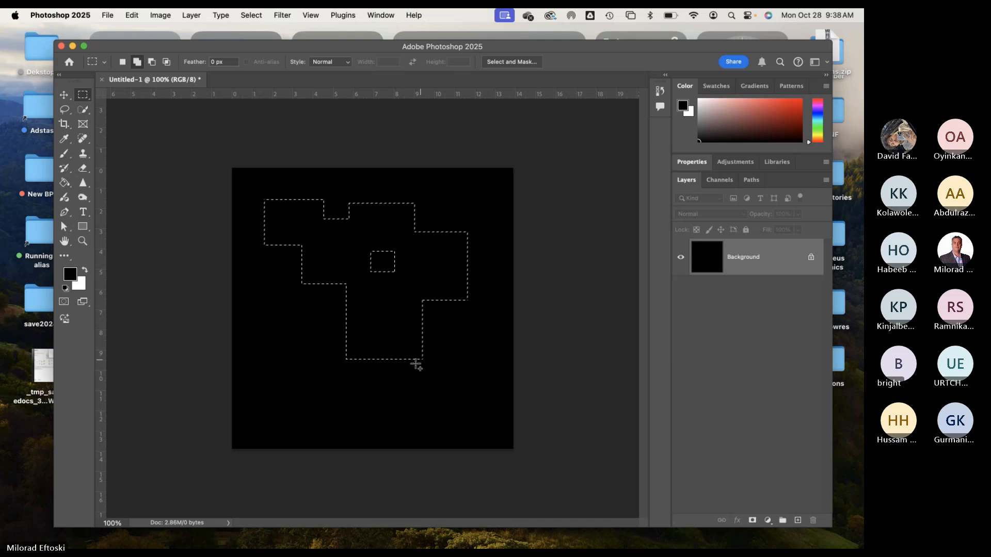
{"action": "left_click_drag", "start_coordinate": [280, 321], "coordinate": [376, 425]}
{"action": "left_click_drag", "start_coordinate": [398, 339], "coordinate": [461, 398]}
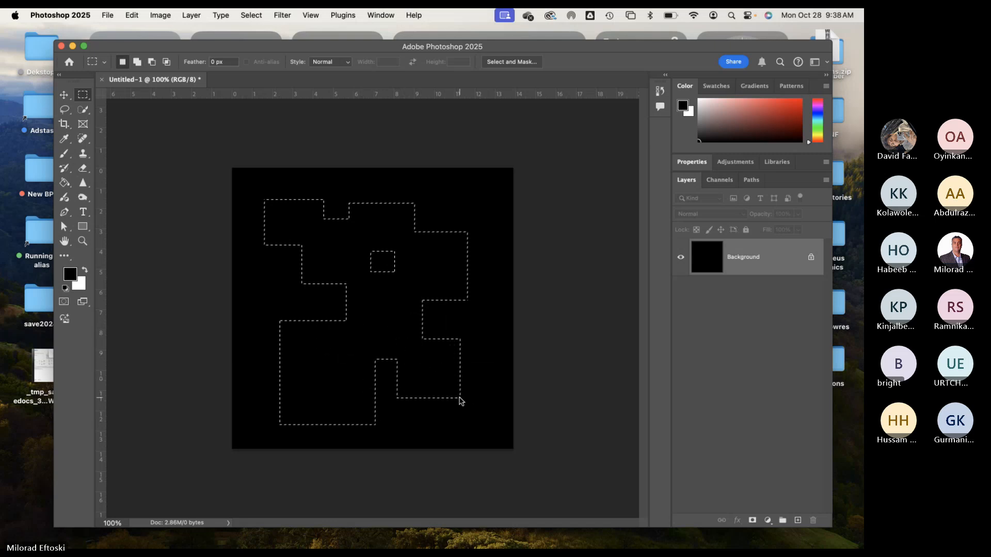
{"action": "left_click_drag", "start_coordinate": [362, 386], "coordinate": [486, 414]}
{"action": "left_click_drag", "start_coordinate": [249, 285], "coordinate": [291, 339]}
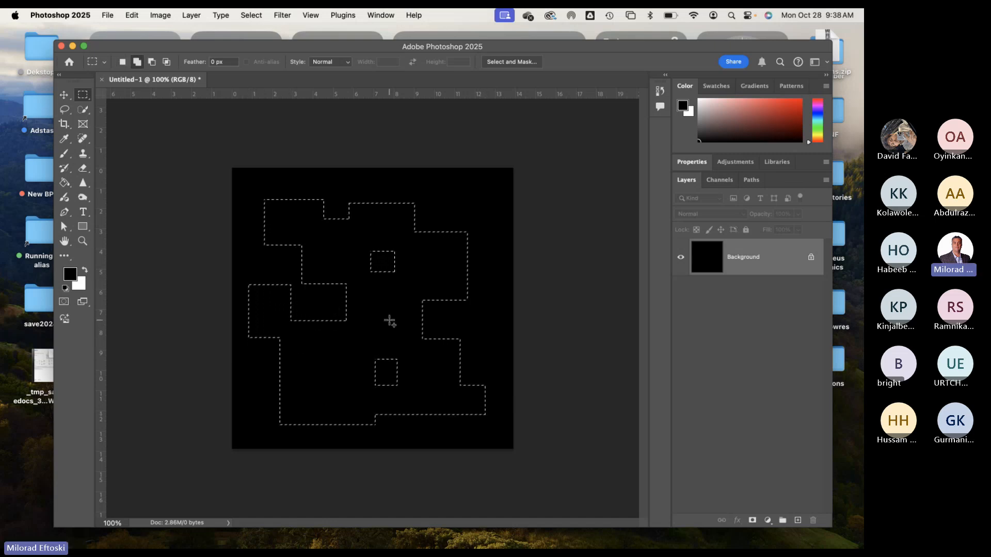
{"action": "left_click_drag", "start_coordinate": [449, 205], "coordinate": [492, 257]}
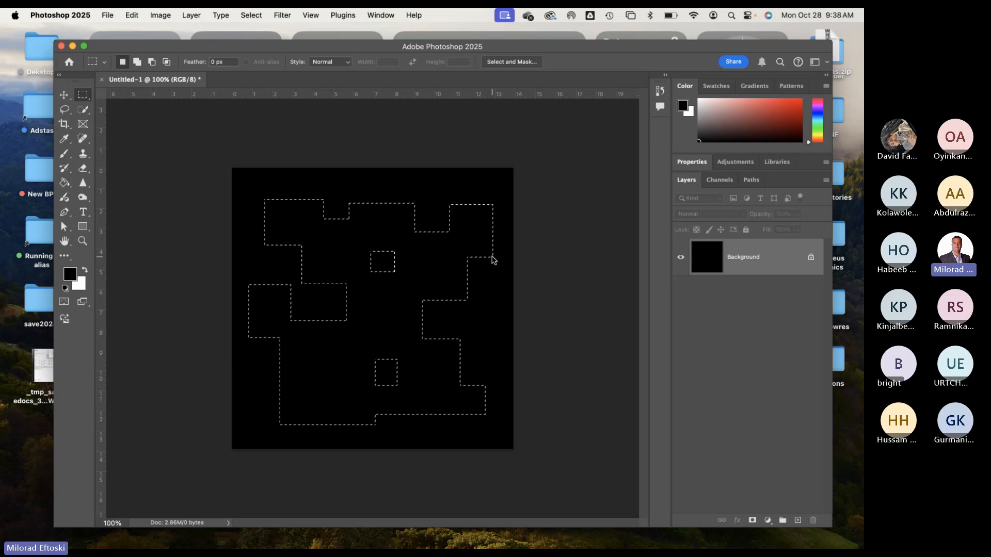
{"action": "left_click_drag", "start_coordinate": [445, 319], "coordinate": [484, 353]}
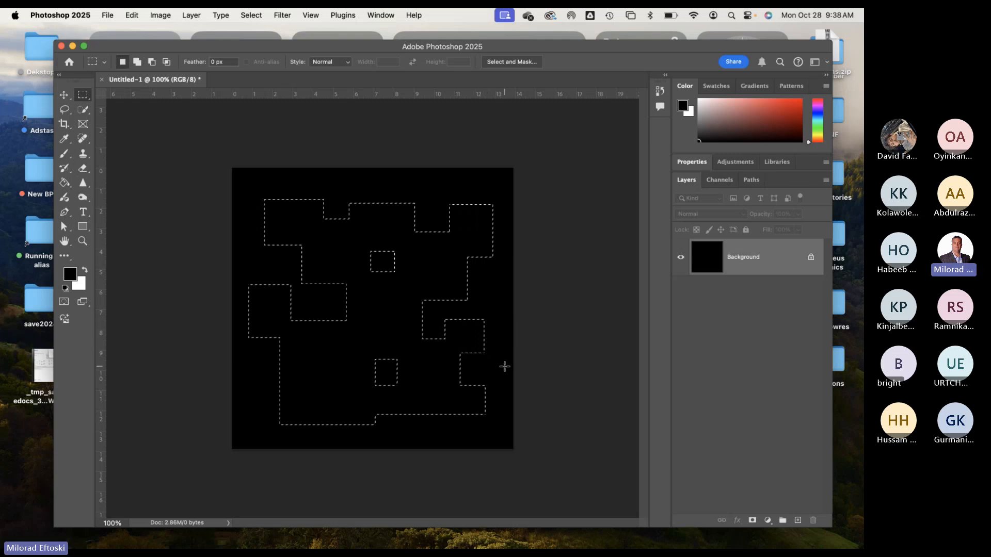
Subtract three rectangles from the compound selection: at its lower-left edge, its upper-left corner and the area left of its center
{"action": "key", "text": "alt"}
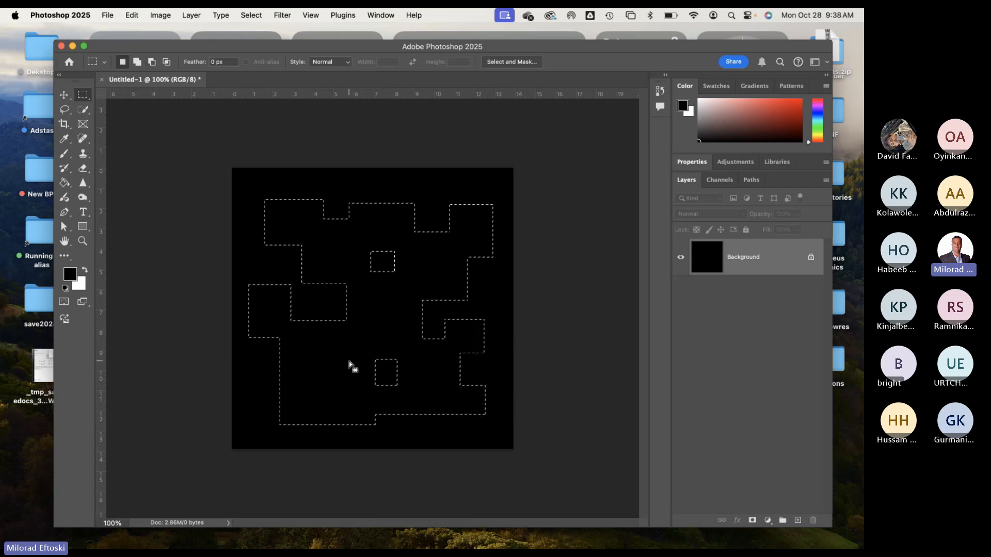
{"action": "key", "text": "shift"}
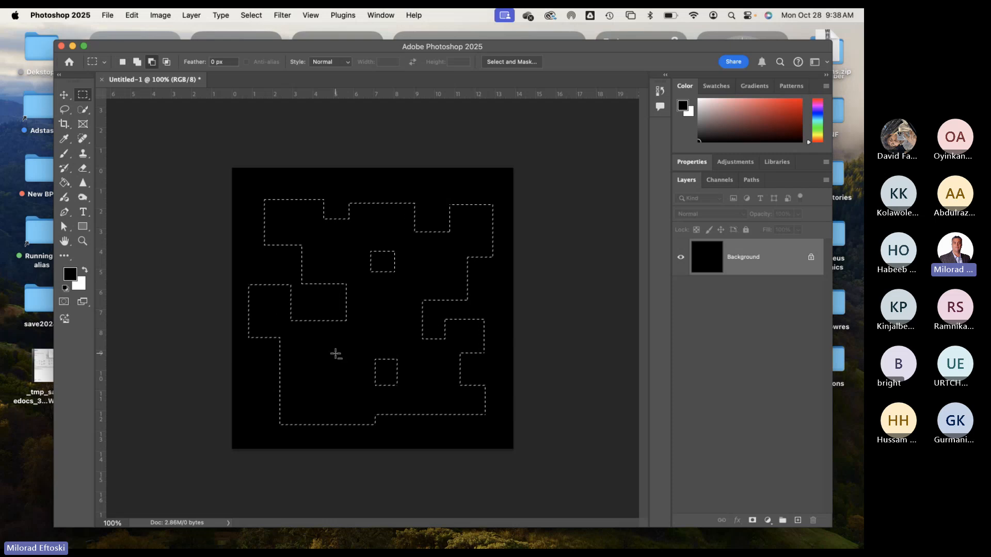
{"action": "key", "text": "alt"}
{"action": "left_click_drag", "start_coordinate": [266, 359], "coordinate": [316, 394]}
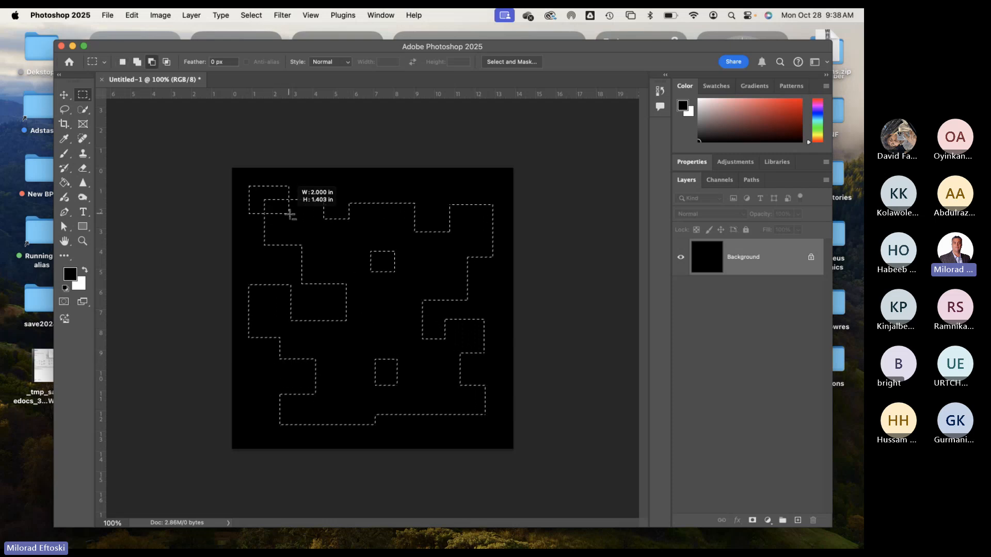
{"action": "left_click_drag", "start_coordinate": [289, 214], "coordinate": [291, 216]}
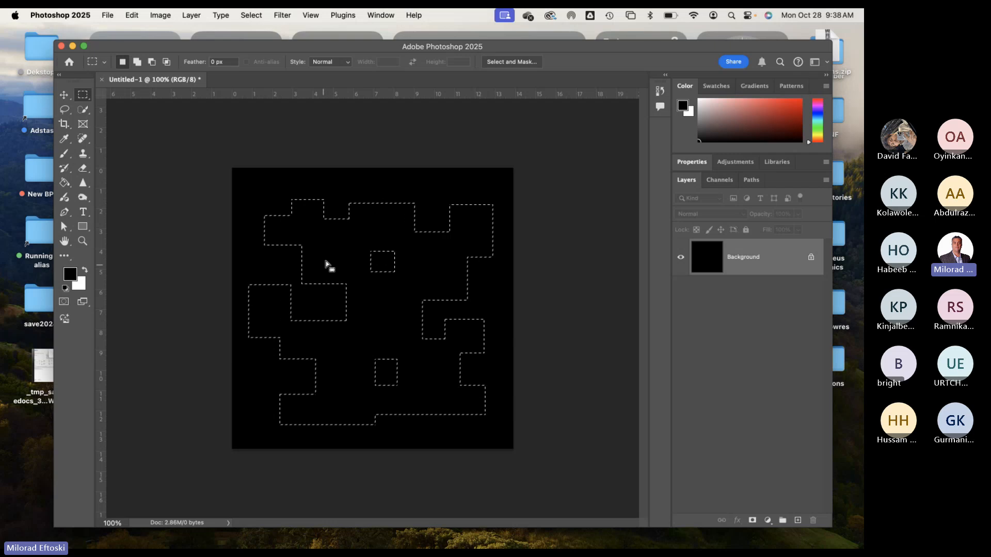
{"action": "key", "text": "alt"}
{"action": "left_click_drag", "start_coordinate": [317, 263], "coordinate": [376, 337]}
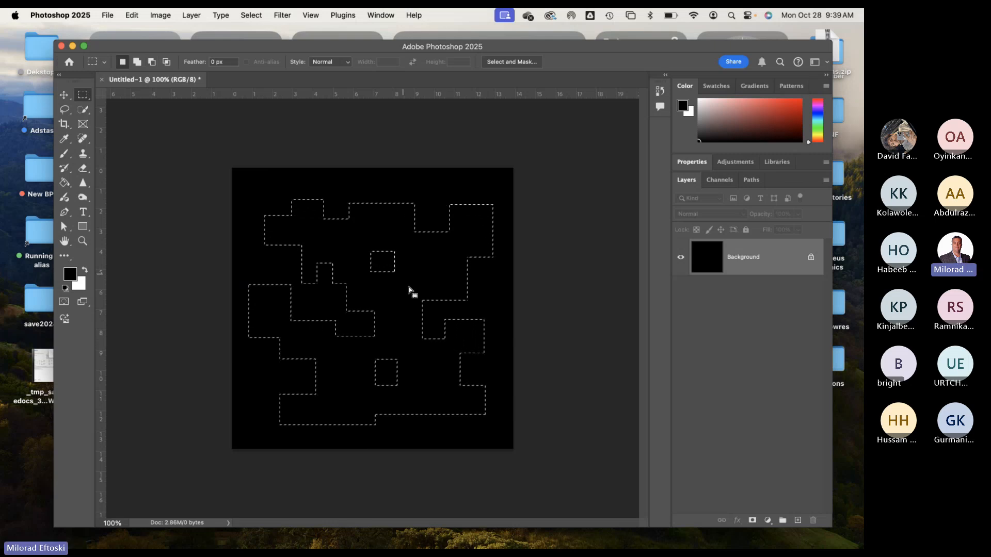
Deselect the compound selection, undo that deselection, and move the selection outline slightly up and to the right
{"action": "left_click", "coordinate": [411, 182]}
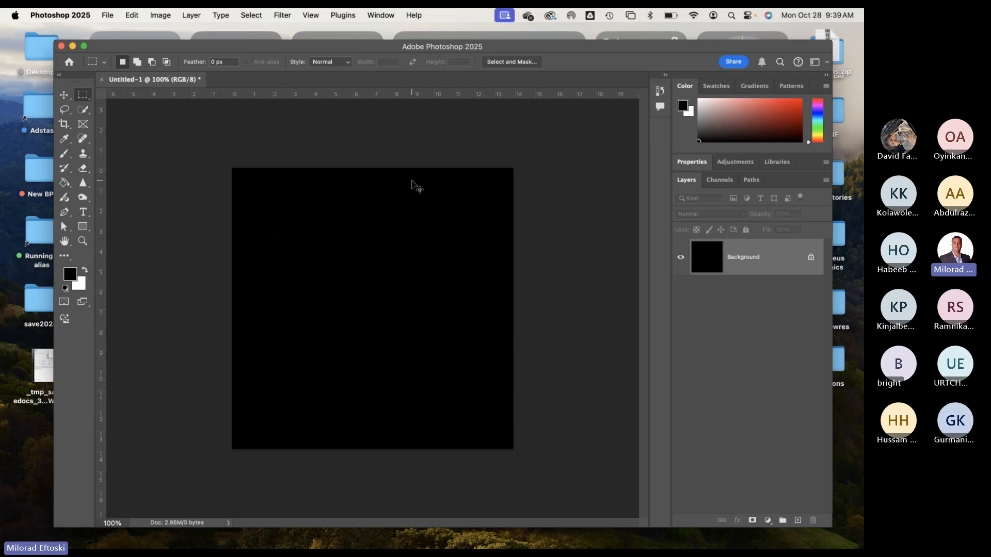
{"action": "key", "text": "super+z"}
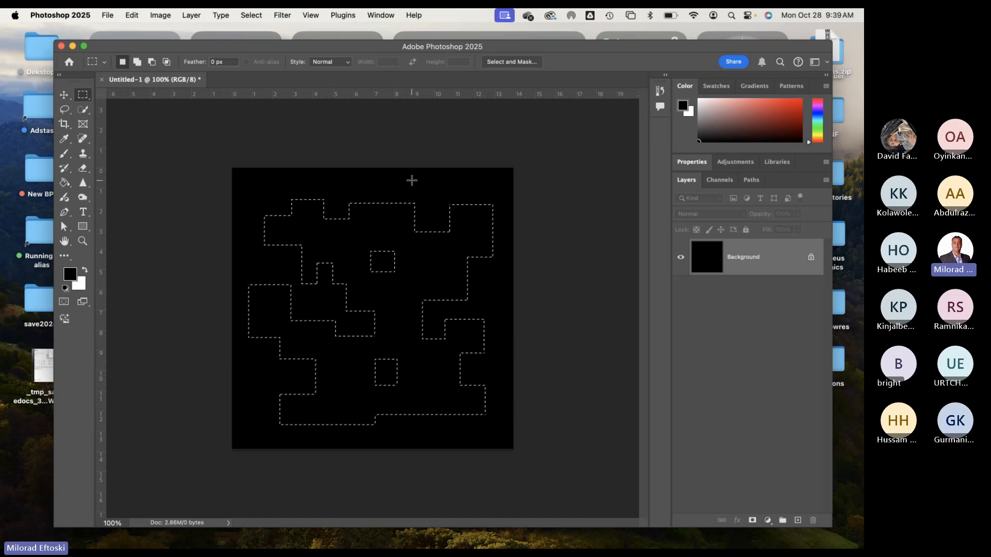
{"action": "left_click", "coordinate": [131, 15]}
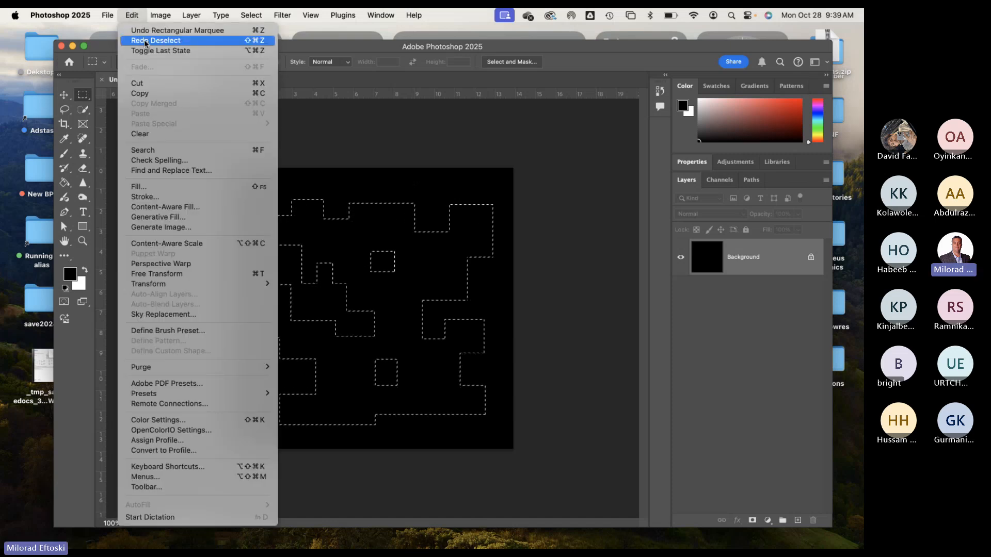
{"action": "left_click", "coordinate": [314, 135]}
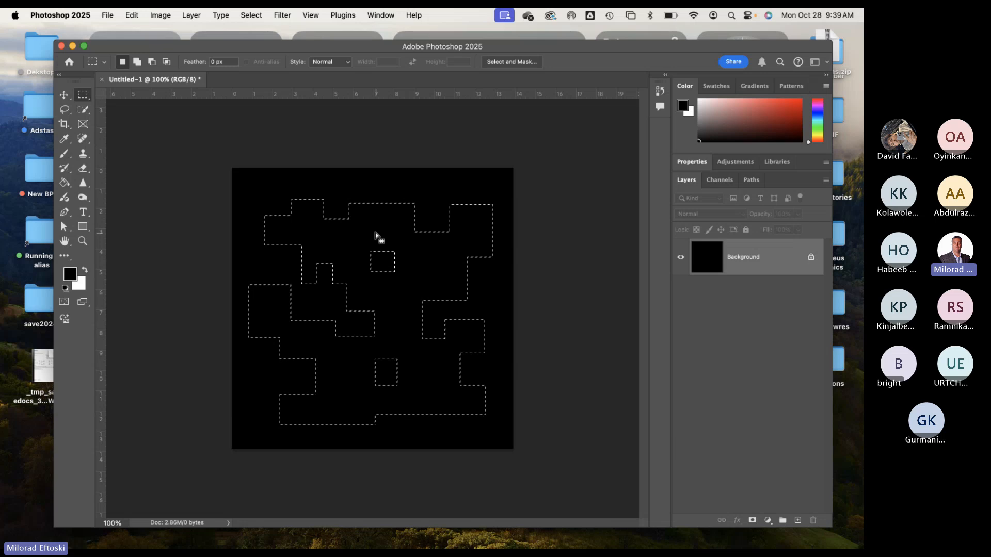
{"action": "mouse_move", "coordinate": [376, 234]}
{"action": "left_mouse_down"}
{"action": "mouse_move", "coordinate": [382, 217]}
{"action": "mouse_move", "coordinate": [383, 226]}
{"action": "left_mouse_up"}
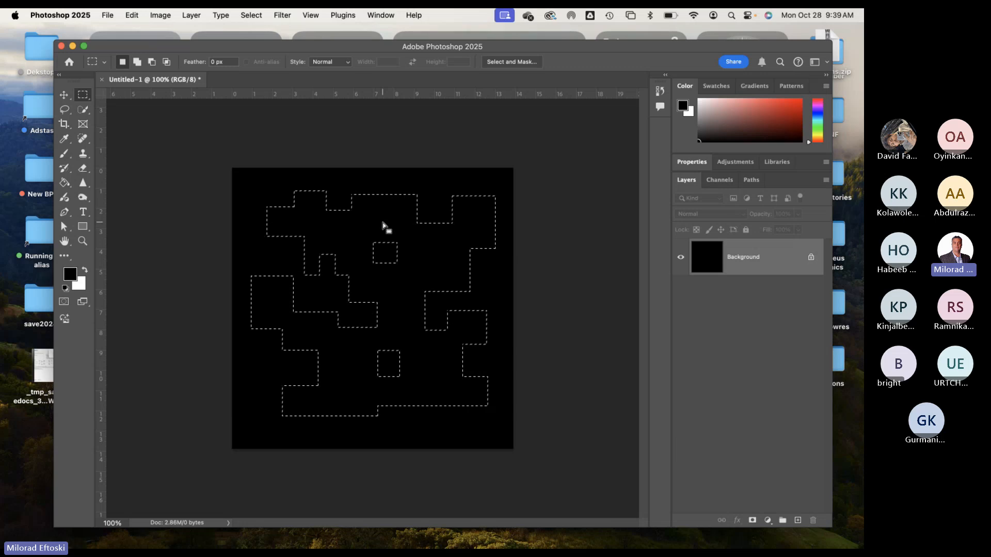
Using the Elliptical Marquee tool, add four circles to the compound selection: at its upper-left corner, upper-right part, lower-right corner and bottom edge
{"action": "right_click", "coordinate": [84, 95]}
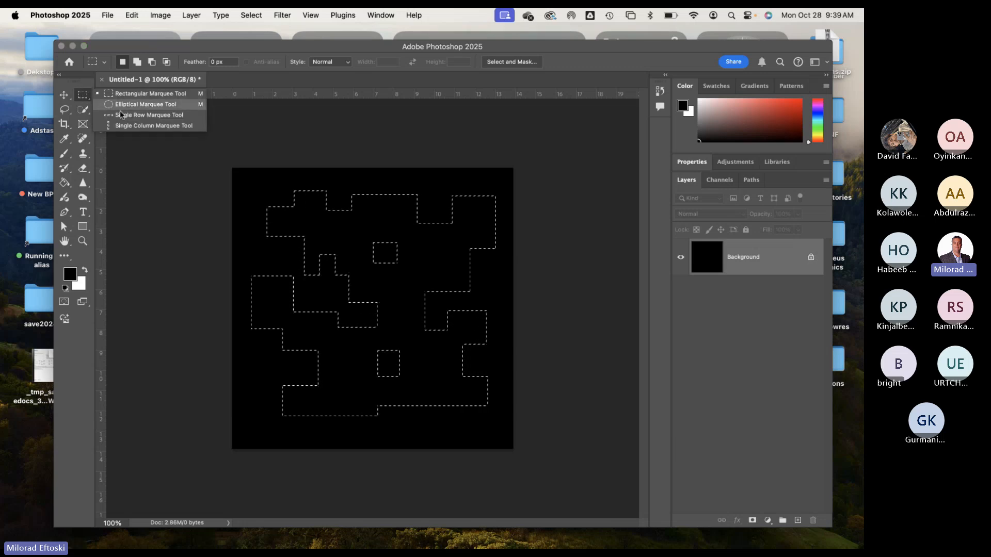
{"action": "left_click", "coordinate": [123, 106]}
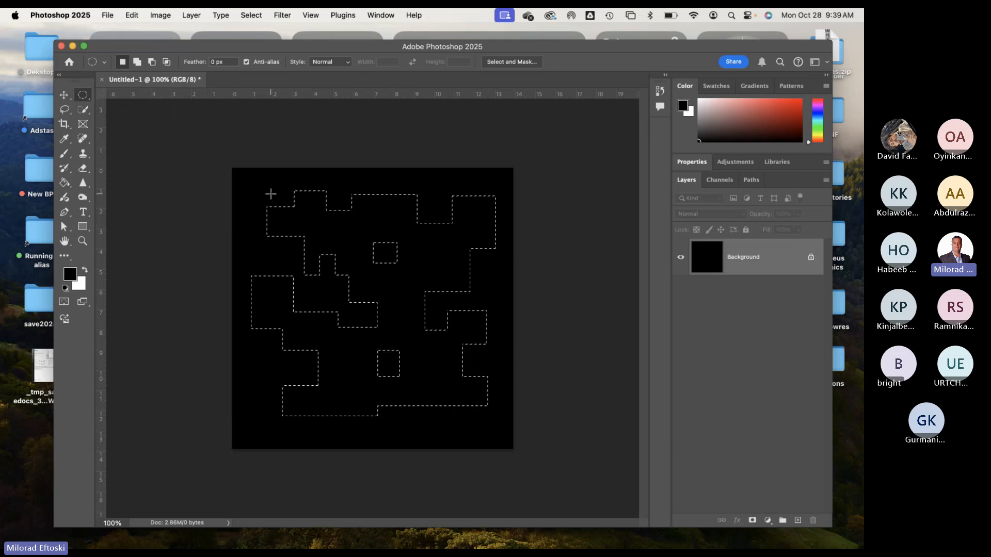
{"action": "left_click_drag", "start_coordinate": [256, 195], "coordinate": [280, 222]}
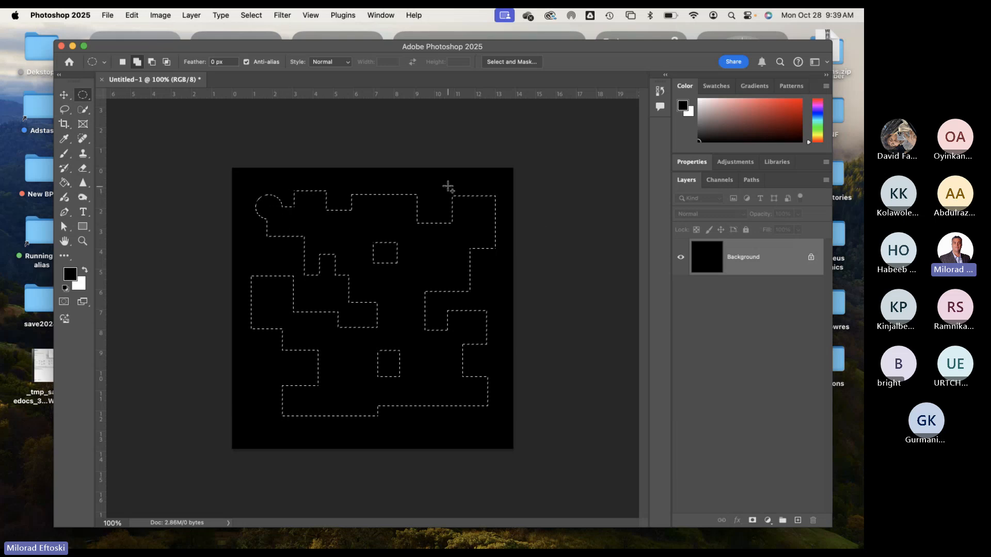
{"action": "left_click_drag", "start_coordinate": [446, 184], "coordinate": [474, 212]}
{"action": "left_click_drag", "start_coordinate": [468, 407], "coordinate": [500, 427]}
{"action": "left_click_drag", "start_coordinate": [363, 397], "coordinate": [402, 427]}
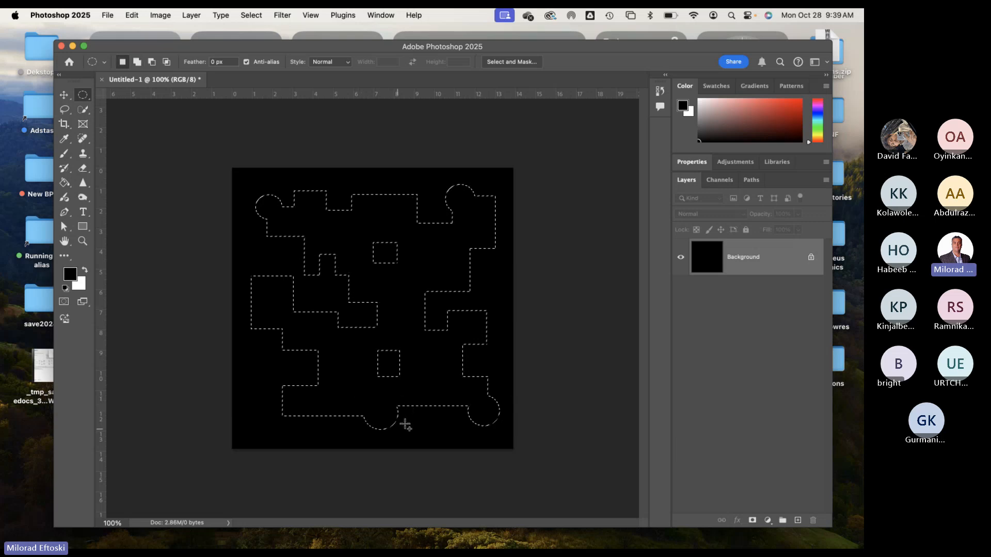
Subtract nine circles from the compound selection, enlarging its two inner holes and notching its left, right, upper and lower edges
{"action": "key", "text": "alt"}
{"action": "left_click_drag", "start_coordinate": [390, 341], "coordinate": [414, 365]}
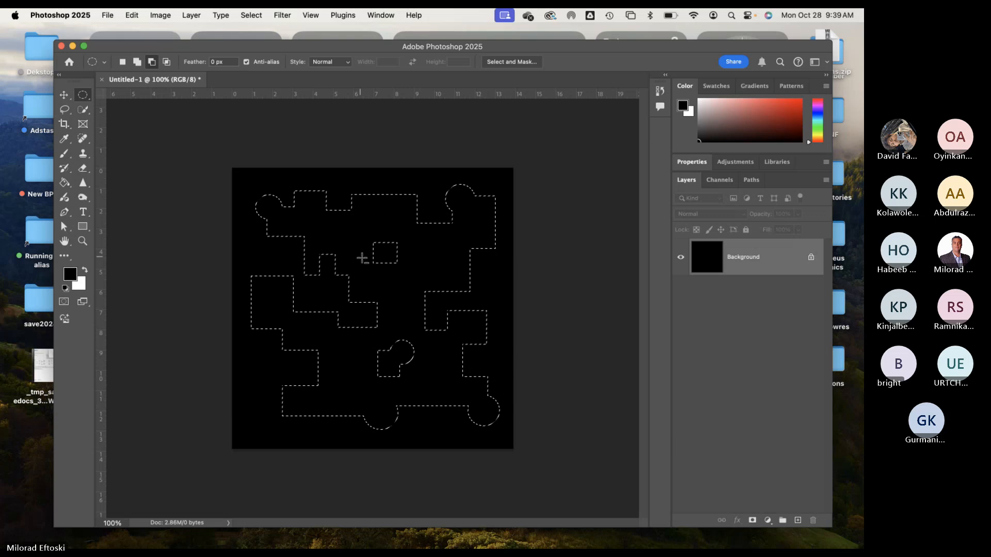
{"action": "left_click_drag", "start_coordinate": [361, 258], "coordinate": [391, 287]}
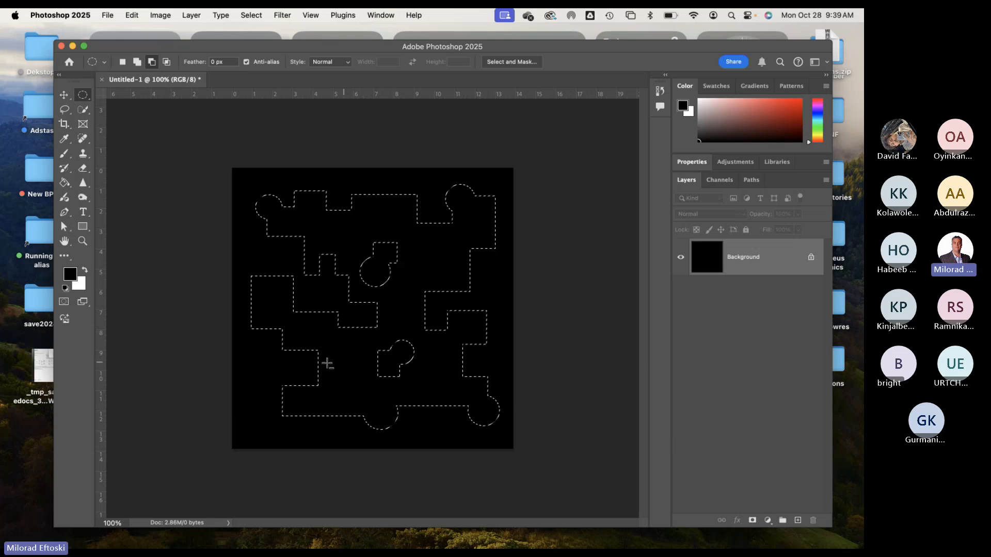
{"action": "left_click_drag", "start_coordinate": [307, 343], "coordinate": [333, 367]}
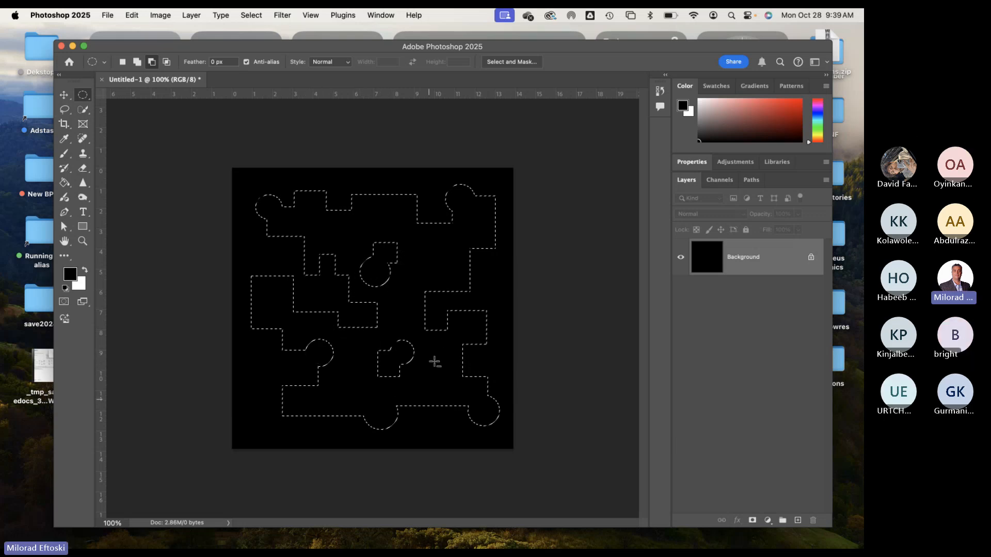
{"action": "left_click_drag", "start_coordinate": [416, 275], "coordinate": [454, 300]}
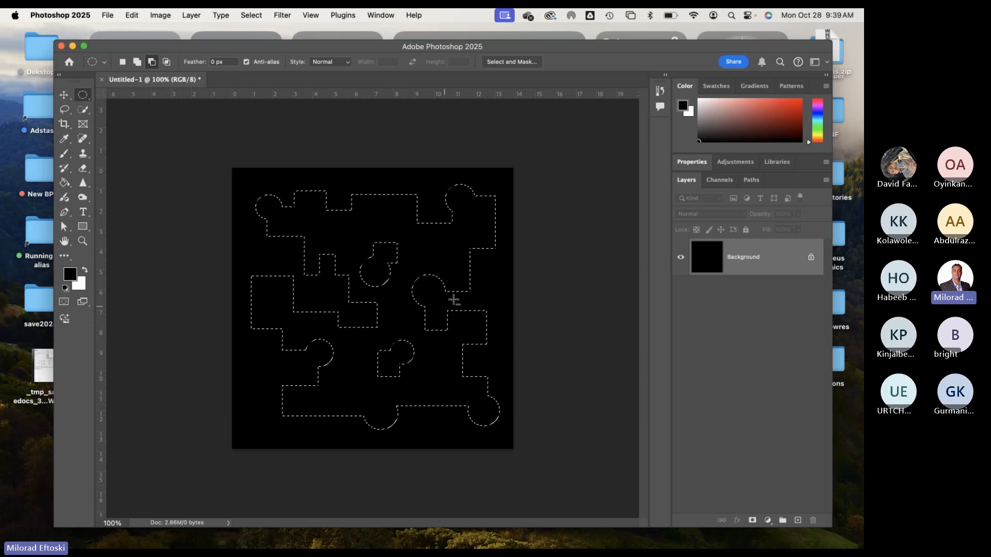
{"action": "left_click_drag", "start_coordinate": [460, 237], "coordinate": [481, 257]}
{"action": "left_click_drag", "start_coordinate": [344, 189], "coordinate": [375, 221]}
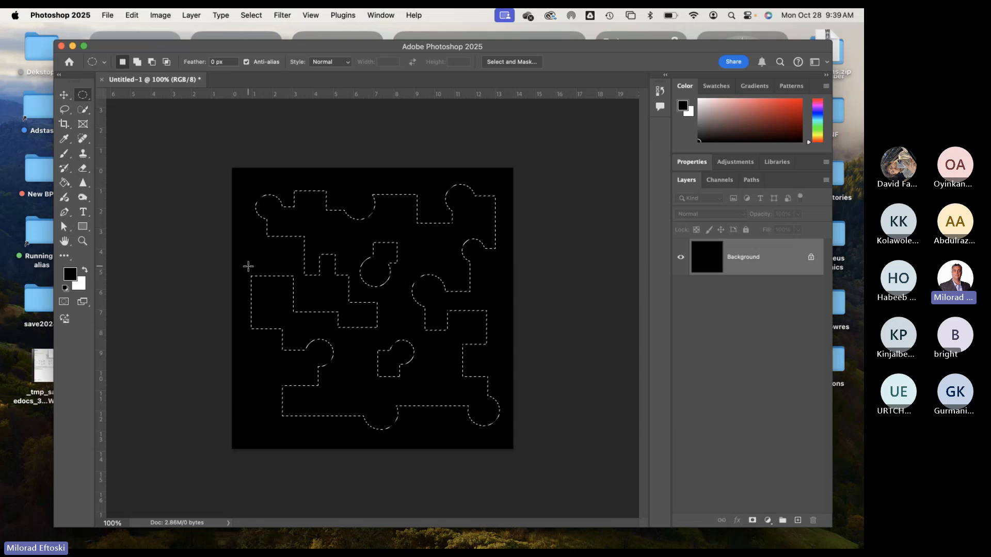
{"action": "left_click_drag", "start_coordinate": [246, 267], "coordinate": [270, 295]}
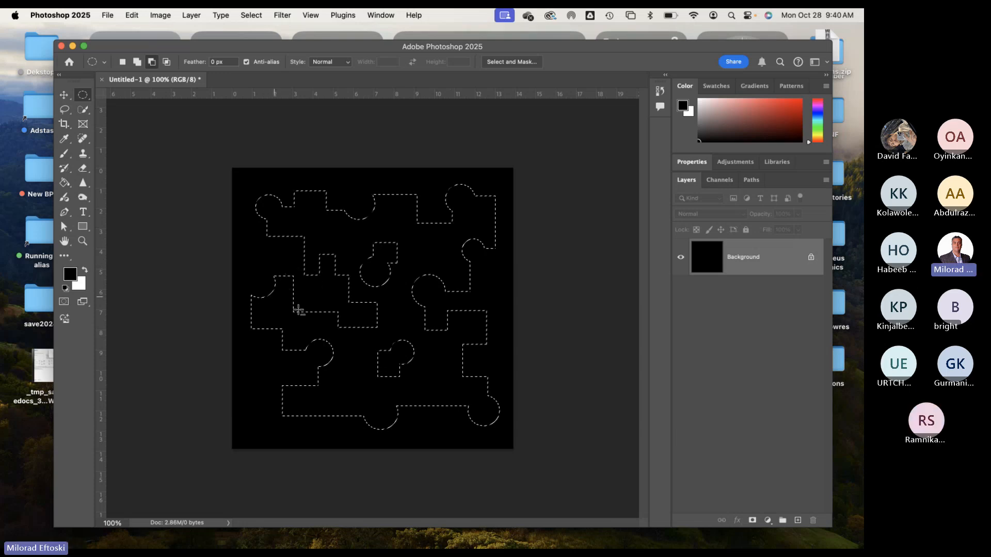
{"action": "left_click_drag", "start_coordinate": [266, 399], "coordinate": [302, 428]}
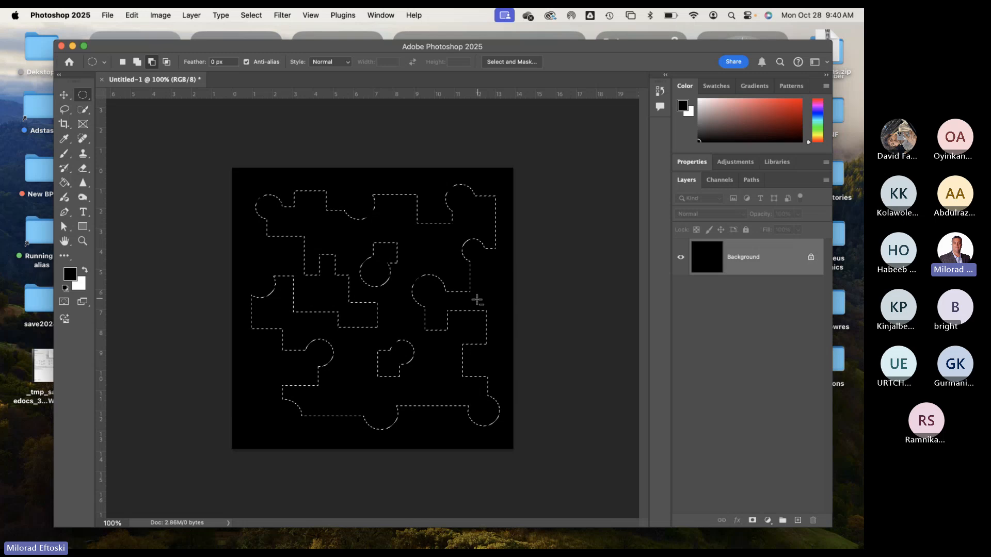
{"action": "left_click_drag", "start_coordinate": [477, 298], "coordinate": [505, 328]}
Switch back to the Rectangular Marquee tool and swap the foreground and background colors several times, ending with white as the foreground
{"action": "left_click", "coordinate": [83, 95]}
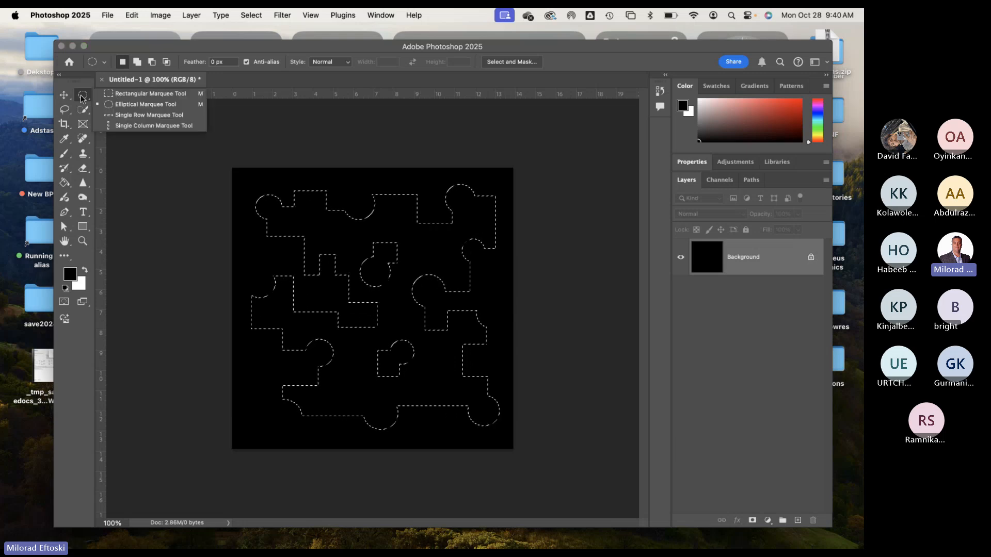
{"action": "left_click", "coordinate": [140, 95]}
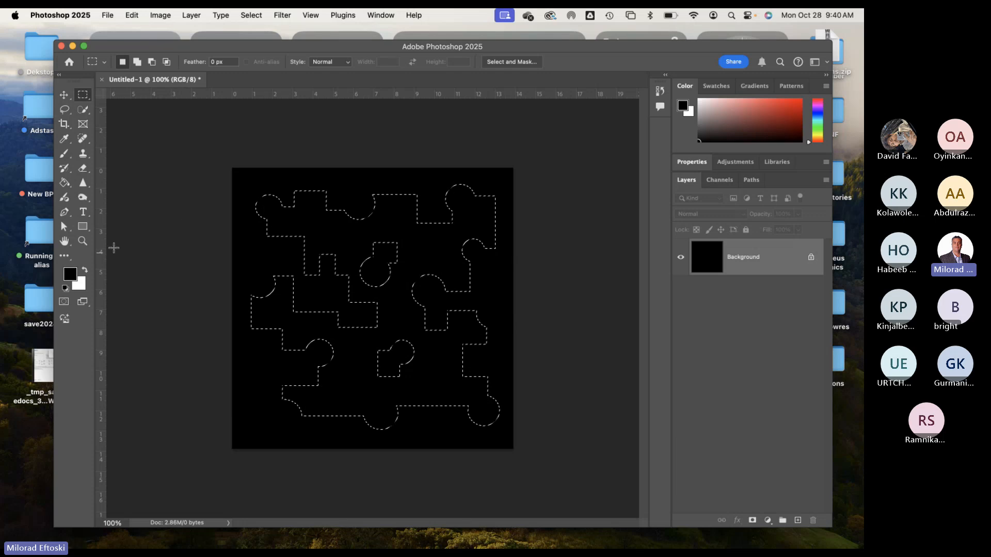
{"action": "left_click", "coordinate": [84, 270]}
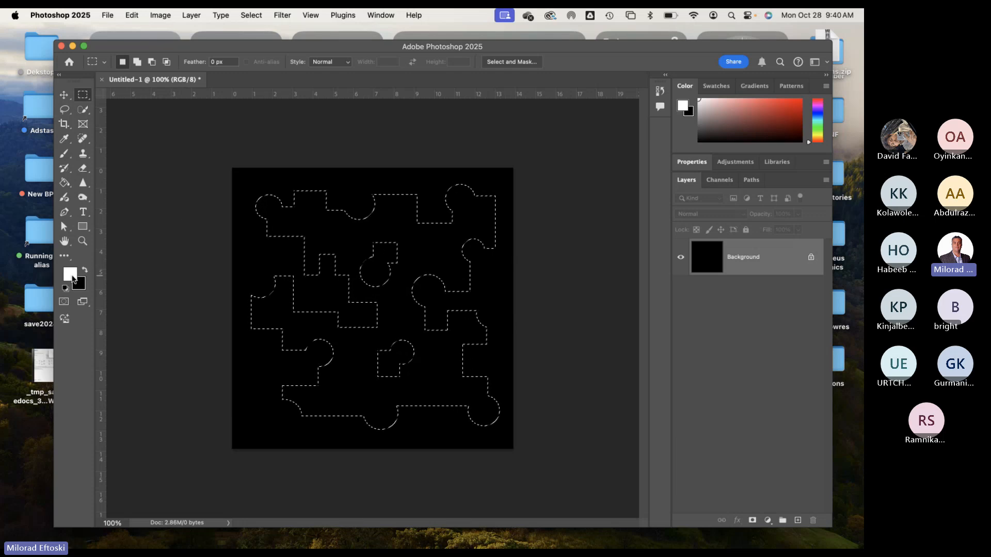
{"action": "left_click", "coordinate": [85, 270]}
{"action": "left_click", "coordinate": [85, 270]}
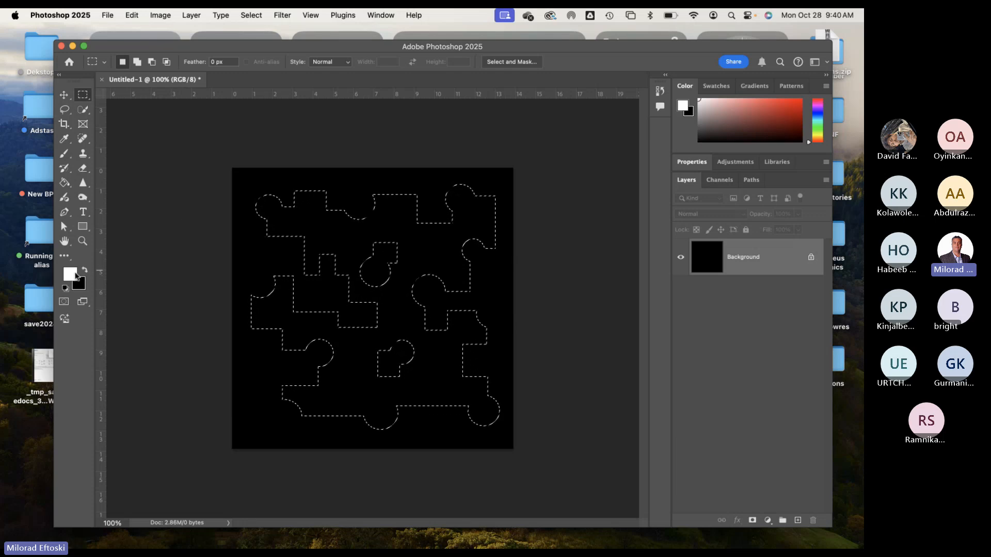
{"action": "left_click", "coordinate": [85, 270]}
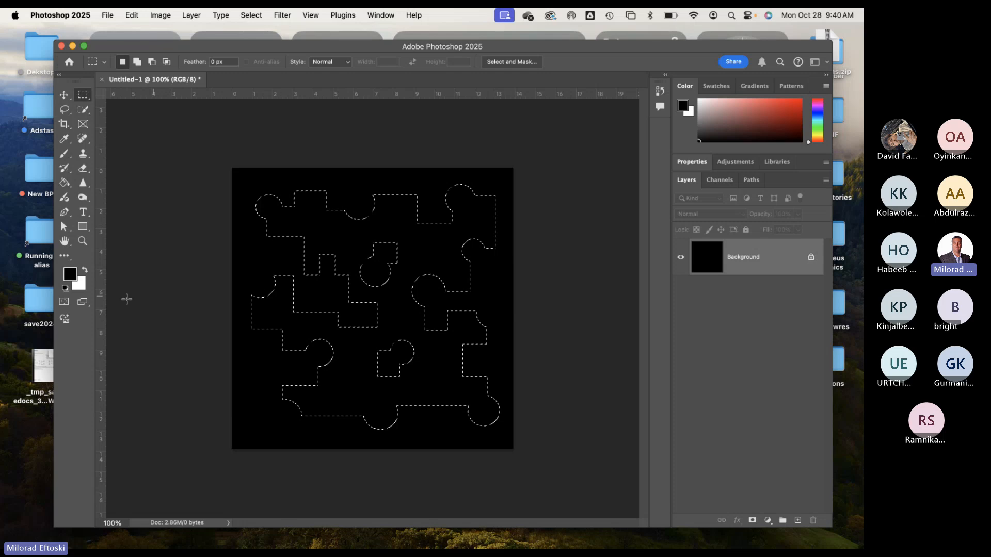
{"action": "left_click", "coordinate": [85, 270]}
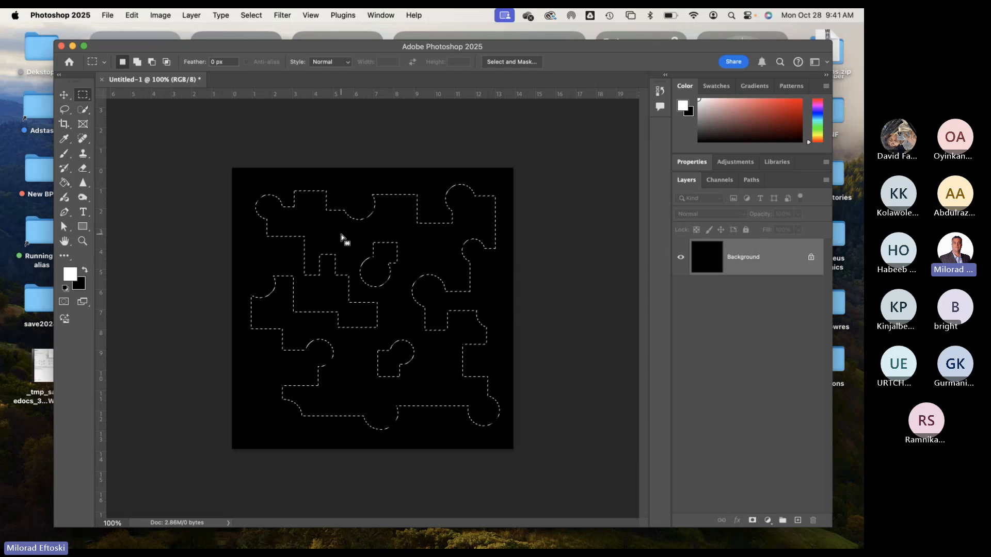
Fill the puzzle-shaped selection with white using the Paint Bucket, and refill it with red
{"action": "left_click", "coordinate": [64, 183]}
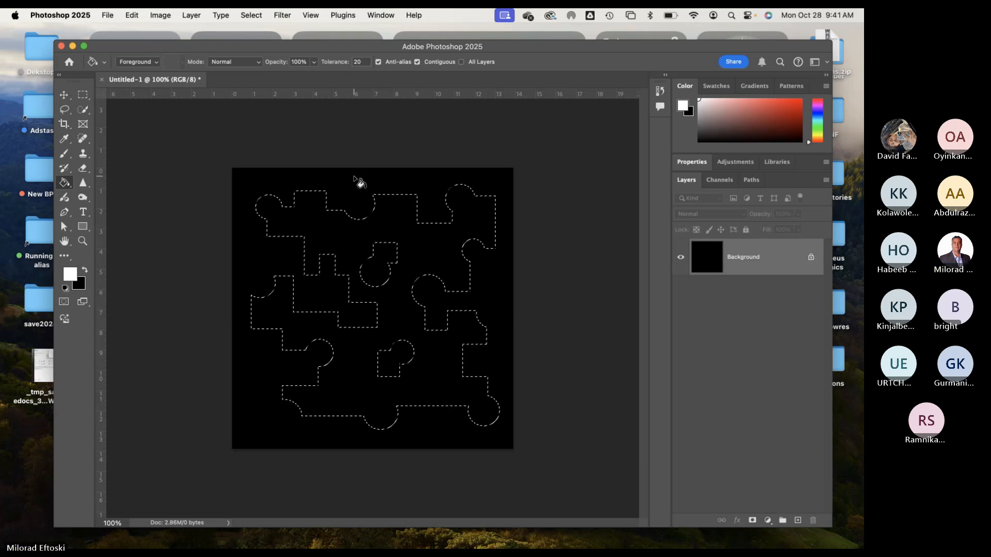
{"action": "left_click", "coordinate": [393, 227]}
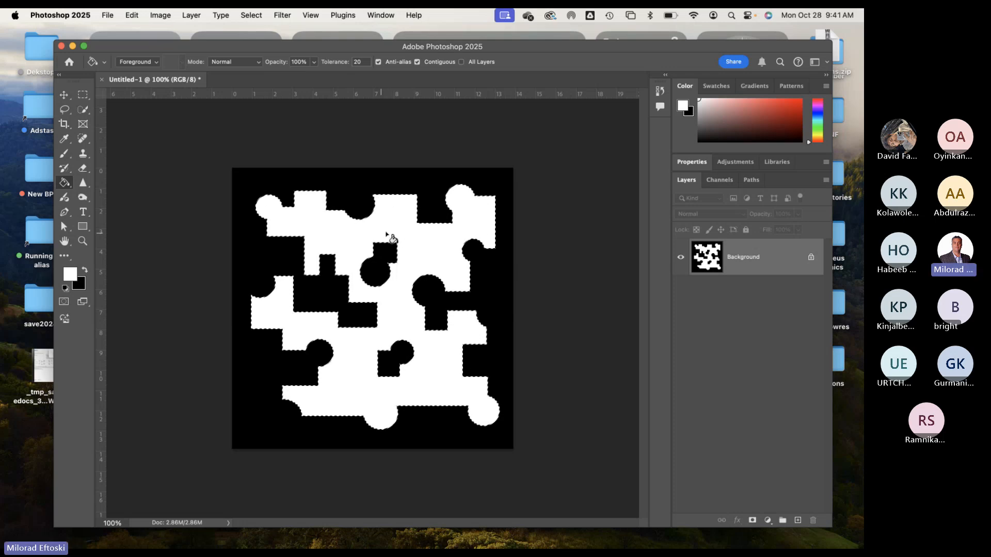
{"action": "left_click", "coordinate": [799, 106]}
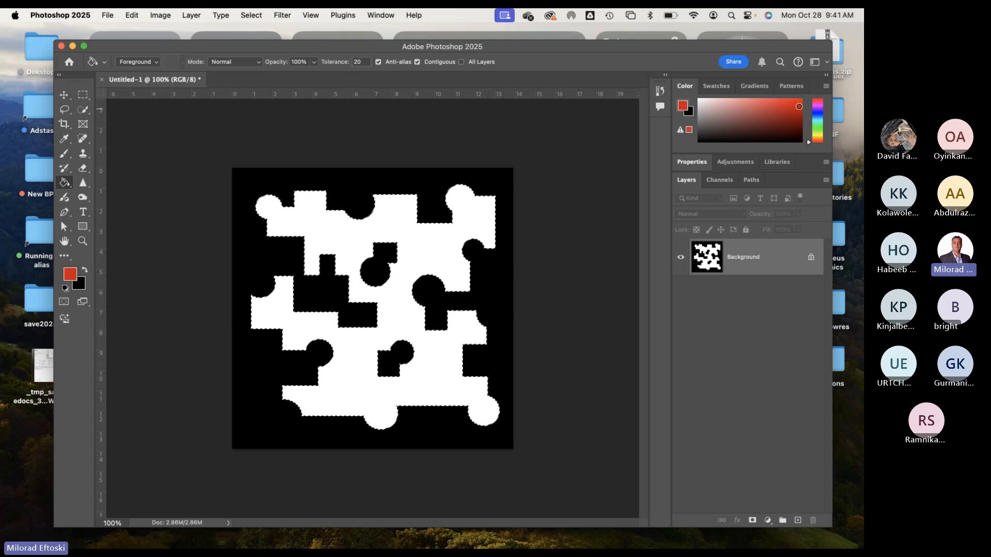
{"action": "left_click", "coordinate": [374, 227]}
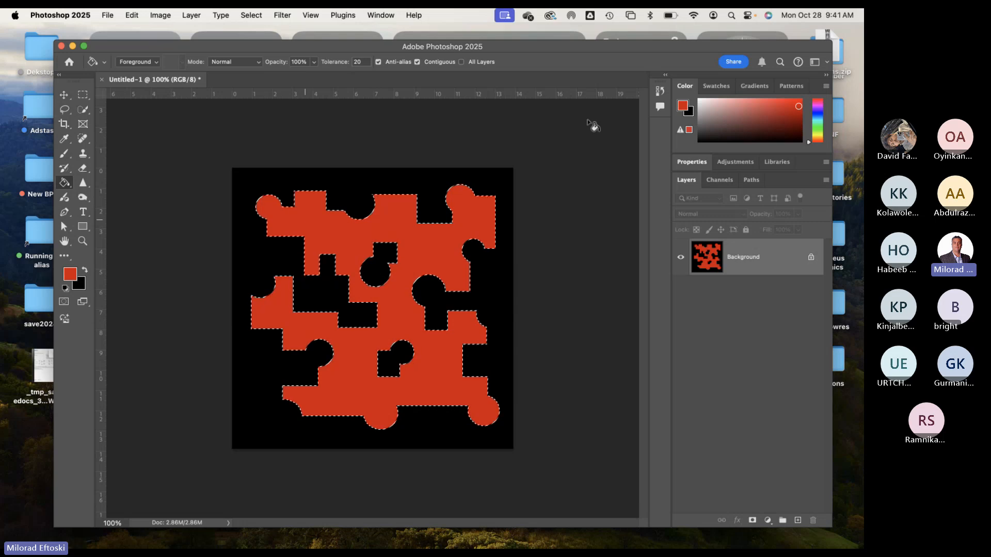
Set the foreground colour to white (ffffff), refill the puzzle-shaped selection with it, and deselect
{"action": "left_click", "coordinate": [76, 276]}
{"action": "left_click", "coordinate": [166, 164]}
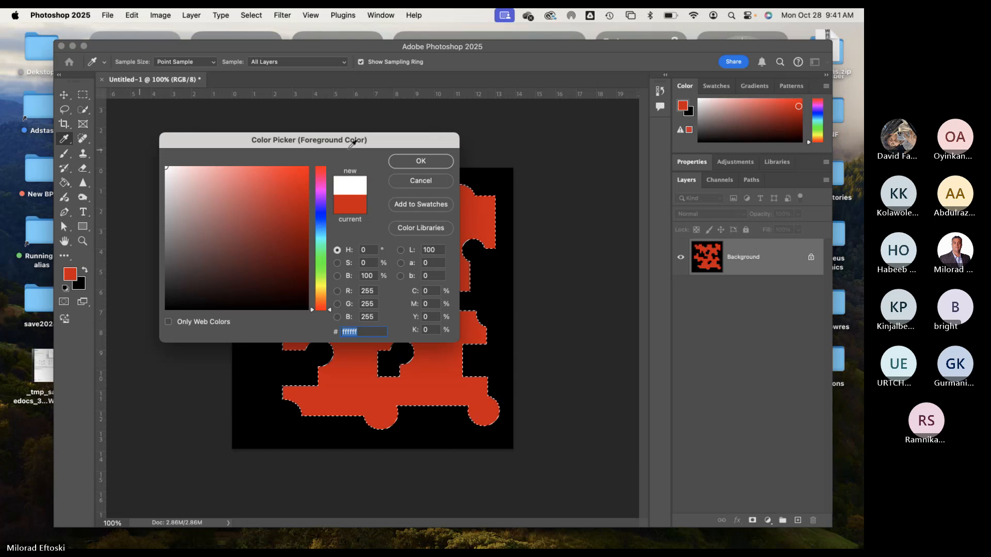
{"action": "left_click", "coordinate": [443, 162]}
{"action": "key", "text": "g"}
{"action": "left_click", "coordinate": [475, 215]}
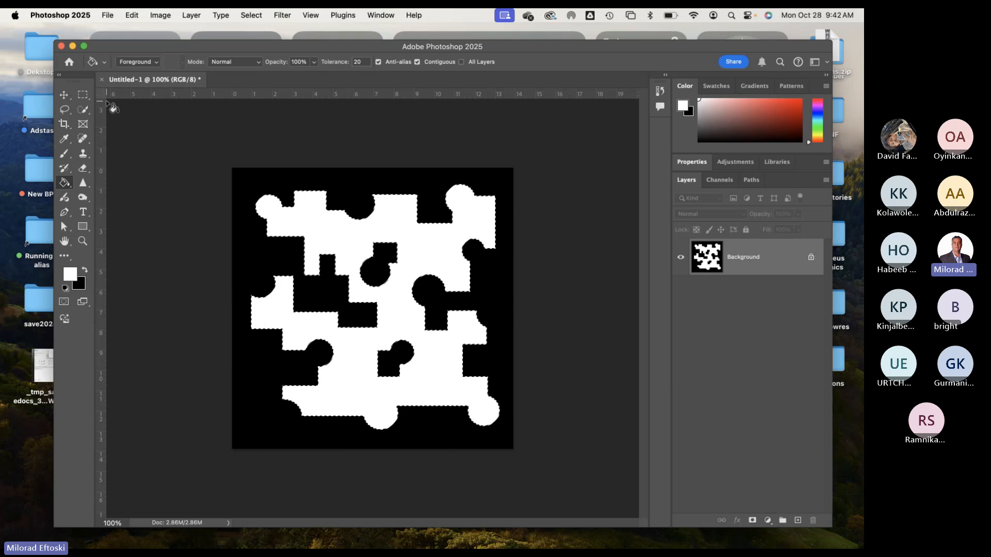
{"action": "left_click", "coordinate": [81, 95]}
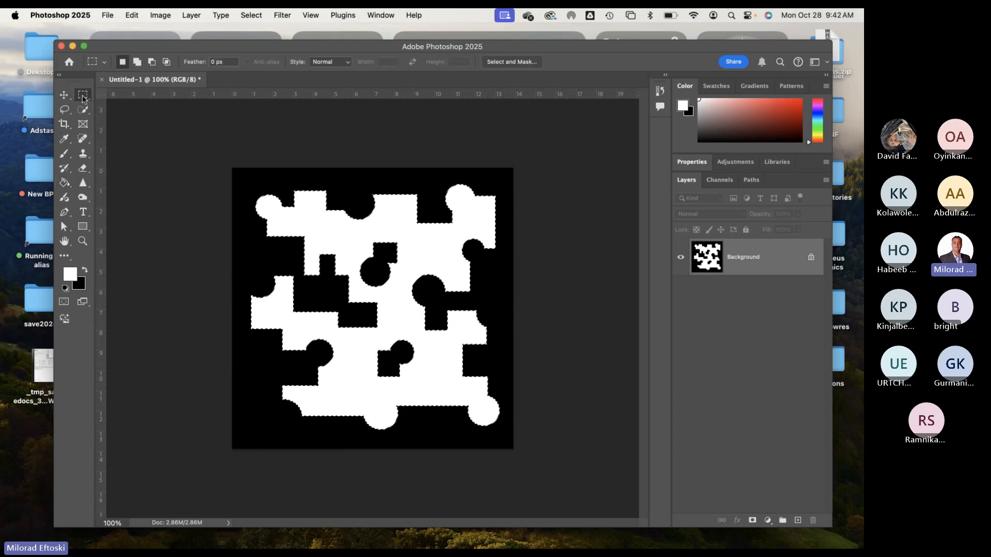
{"action": "left_click", "coordinate": [319, 148]}
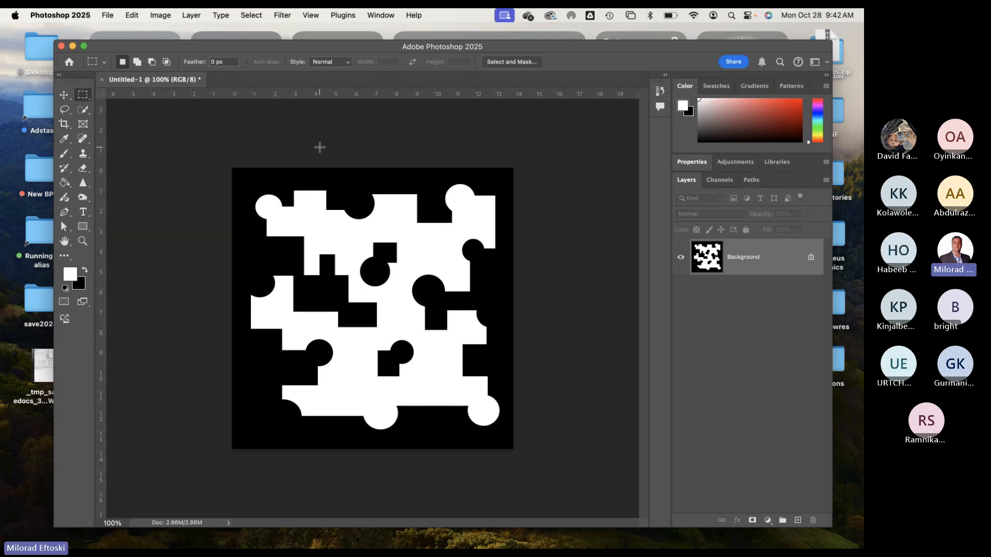
Try filling the black surroundings and both enclosed black shapes with white using the Paint Bucket
{"action": "left_click", "coordinate": [64, 182]}
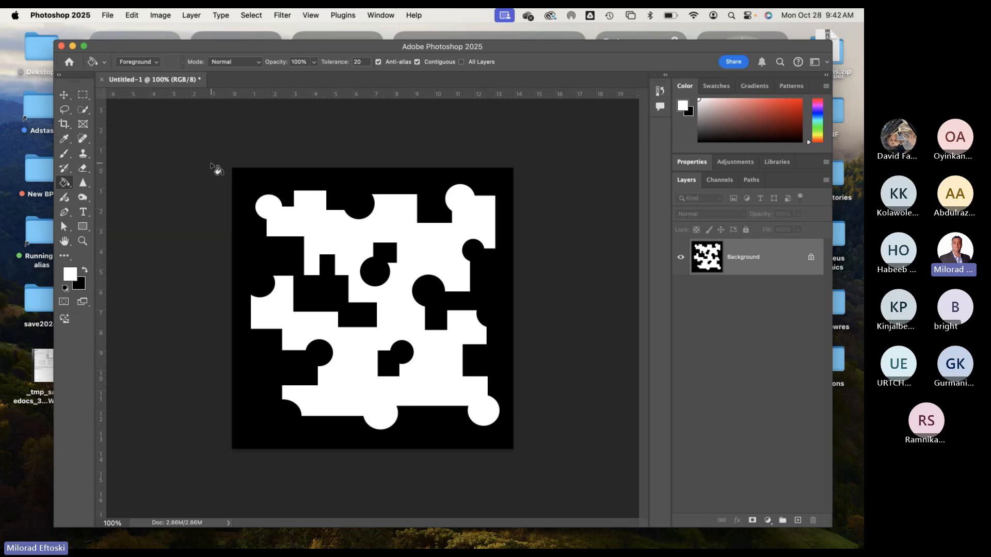
{"action": "left_click", "coordinate": [352, 191]}
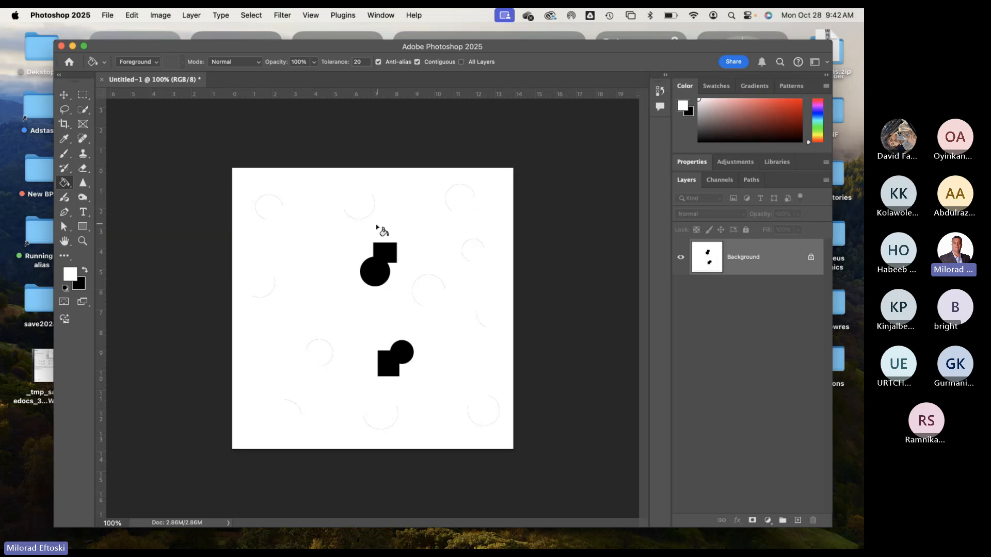
{"action": "left_click", "coordinate": [373, 270]}
{"action": "left_click", "coordinate": [386, 368]}
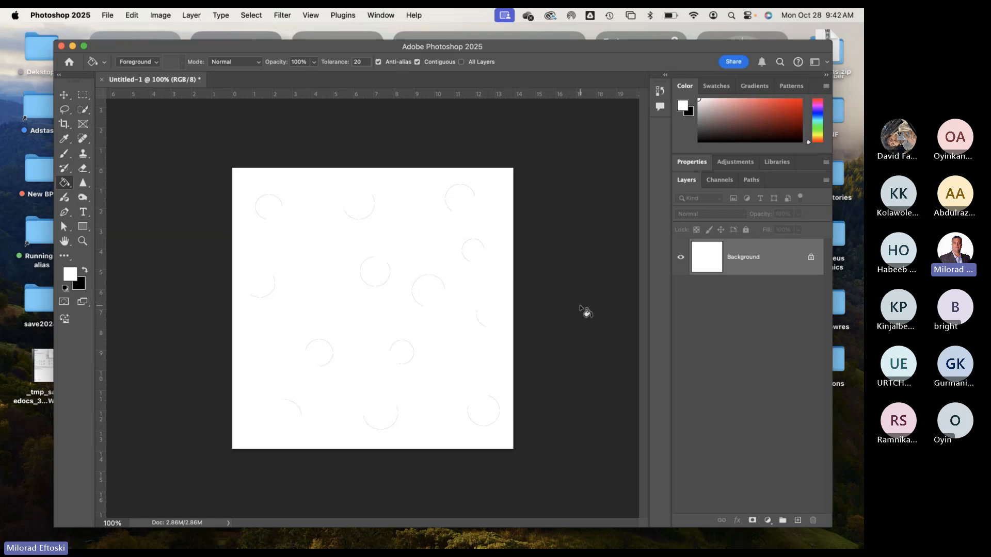
Undo the last three white fills of the surroundings and the enclosed shapes
{"action": "key", "text": "super+z"}
{"action": "key", "text": "super+z"}
{"action": "key", "text": "super+z"}
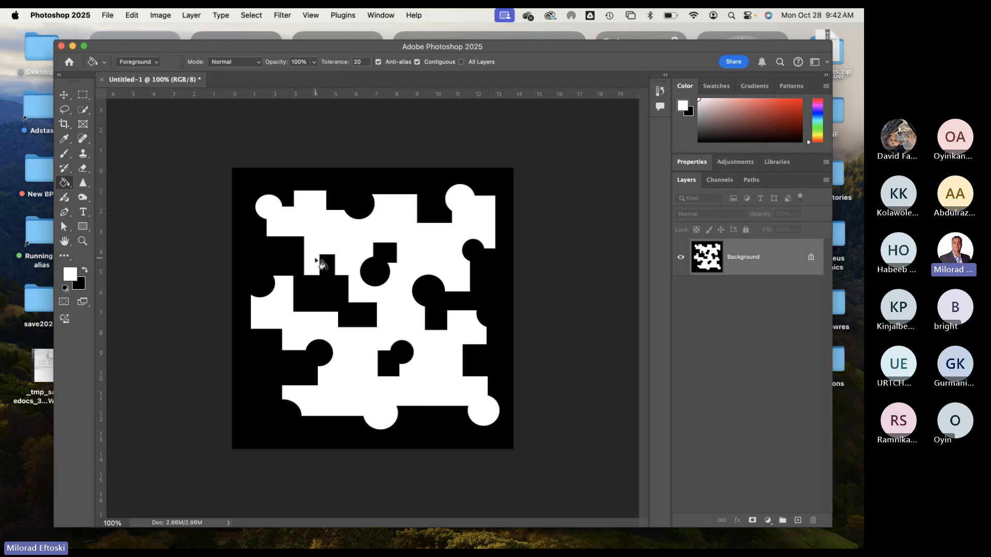
Set the foreground colour to purple (9622f8) and fill the black surroundings and both enclosed black shapes with it
{"action": "left_click", "coordinate": [70, 275]}
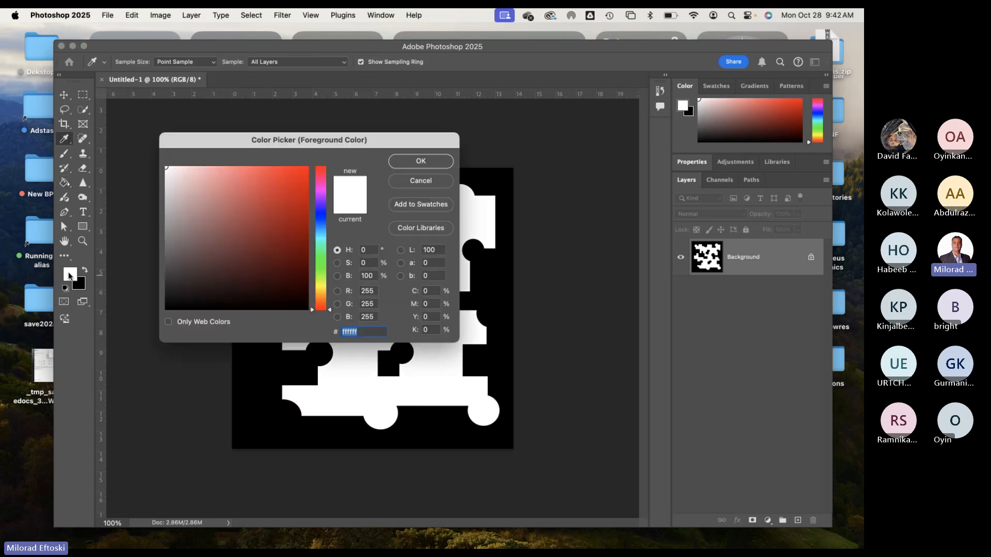
{"action": "left_click_drag", "start_coordinate": [321, 282], "coordinate": [321, 201]}
{"action": "left_click", "coordinate": [290, 172]}
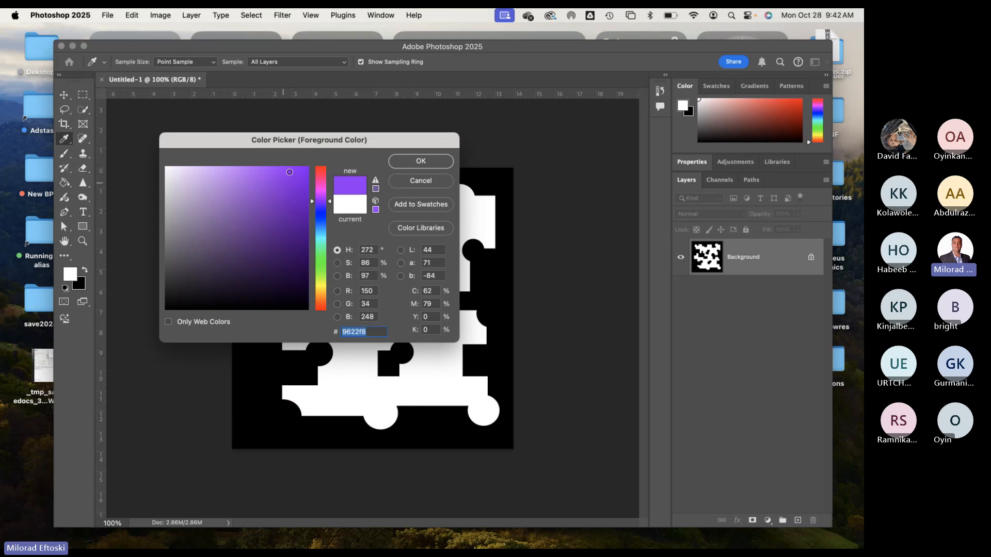
{"action": "left_click", "coordinate": [413, 162]}
{"action": "key", "text": "g"}
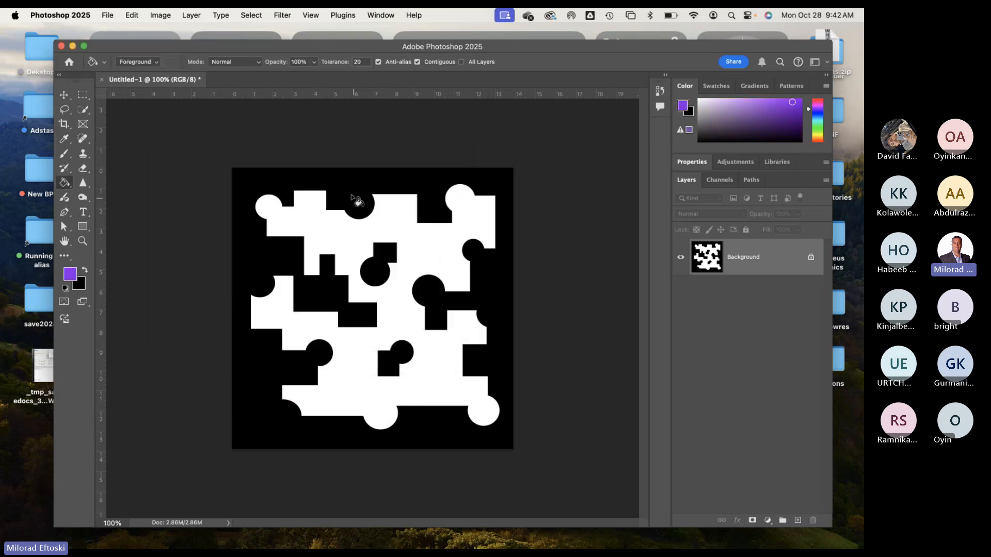
{"action": "left_click", "coordinate": [358, 203]}
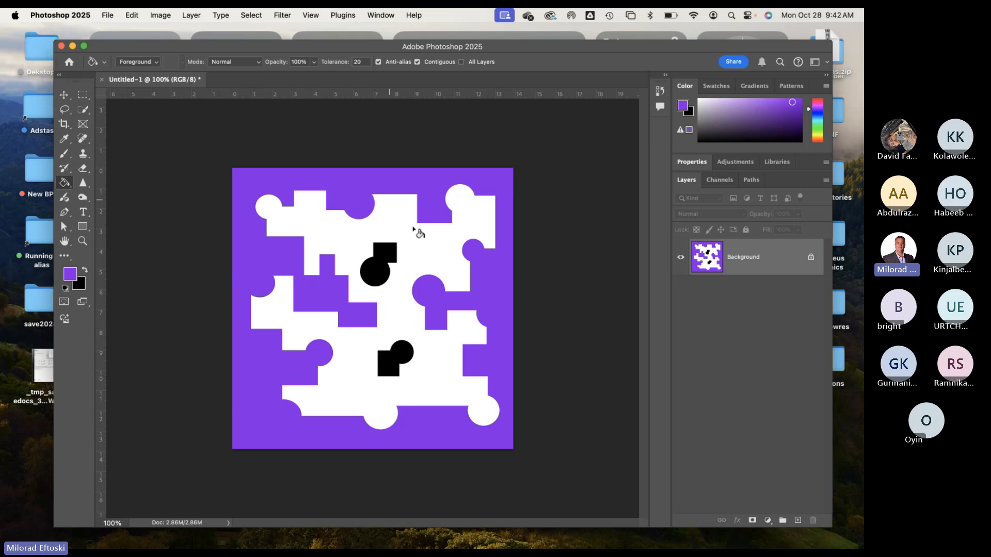
{"action": "left_click", "coordinate": [383, 279]}
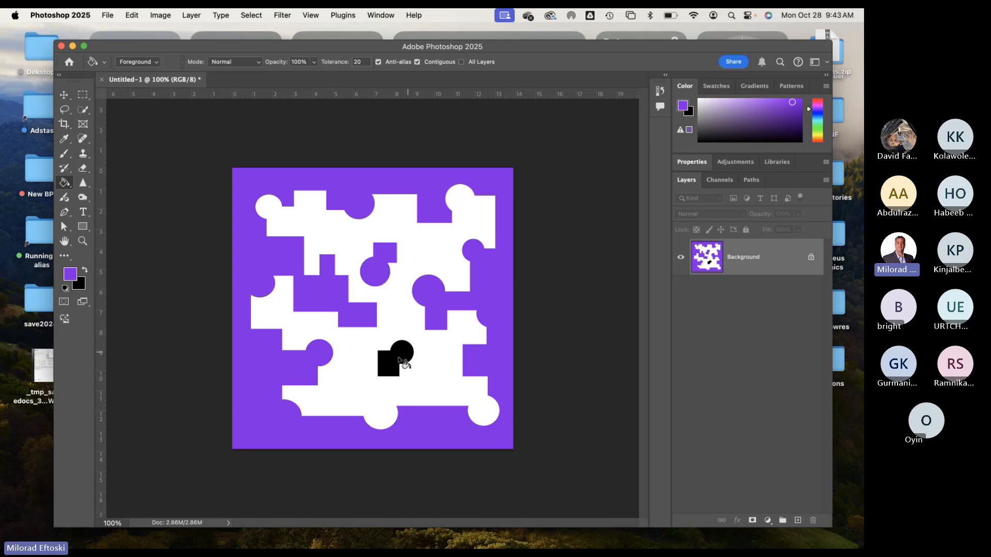
{"action": "left_click", "coordinate": [387, 361]}
Set the background colour to a bright orange with a hue of 35°
{"action": "left_click", "coordinate": [80, 283]}
{"action": "left_click", "coordinate": [321, 292]}
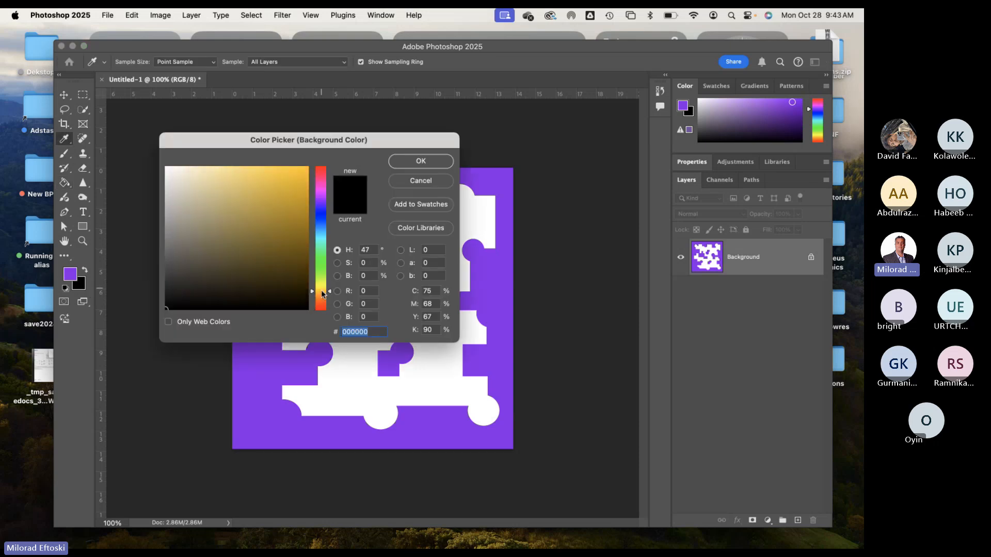
{"action": "left_click_drag", "start_coordinate": [310, 188], "coordinate": [312, 208]}
{"action": "left_click", "coordinate": [321, 296]}
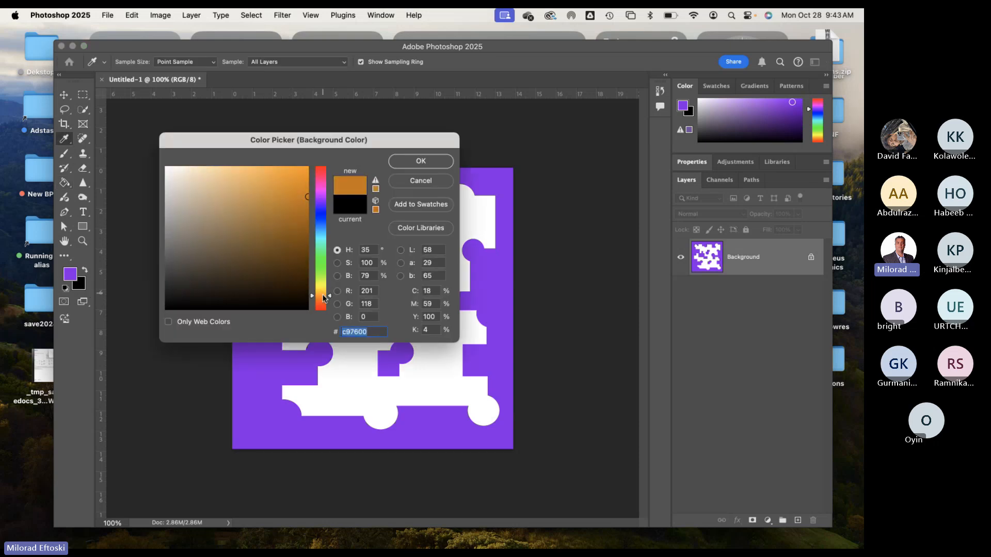
{"action": "left_click", "coordinate": [309, 171]}
{"action": "left_click", "coordinate": [416, 161]}
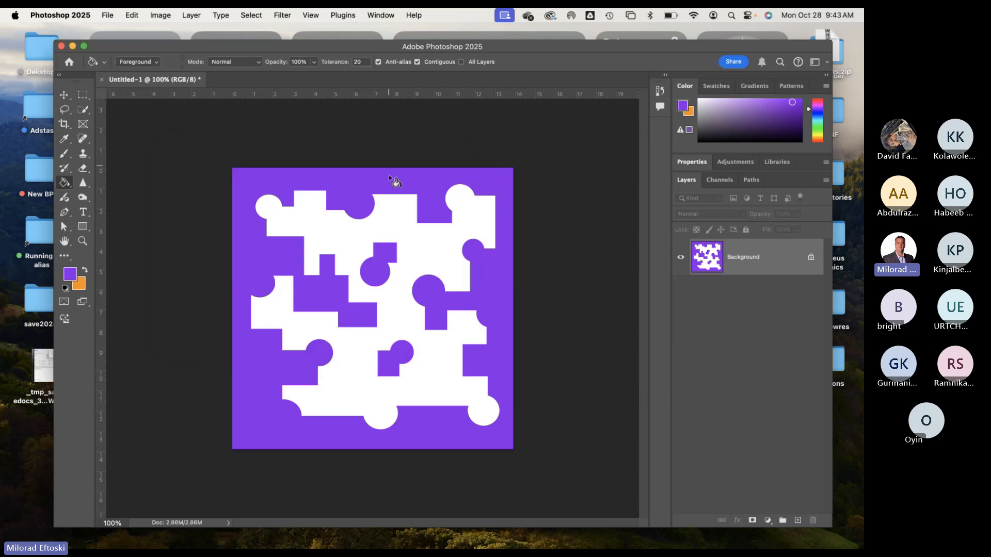
Swap the foreground and background colours and fill the white puzzle shape with orange
{"action": "left_click", "coordinate": [426, 251]}
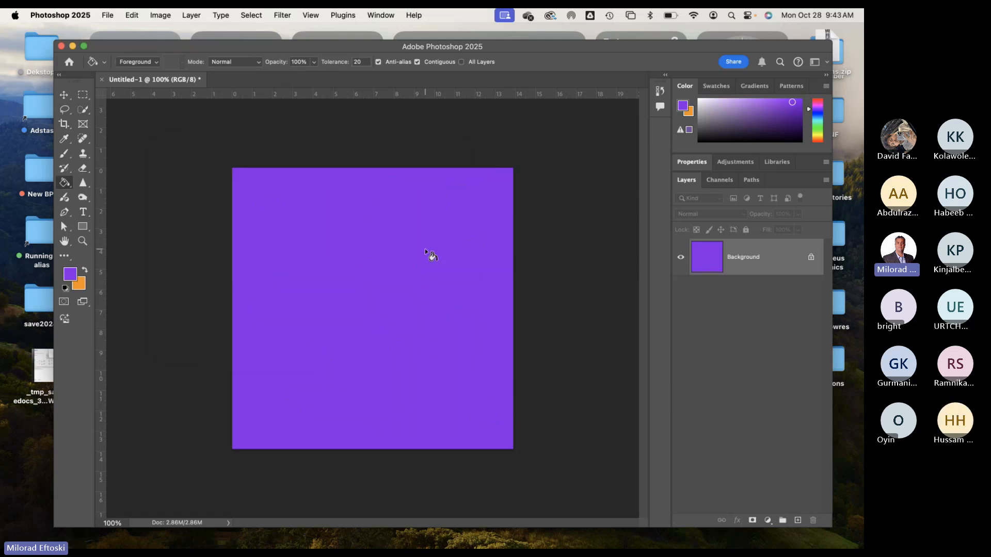
{"action": "key", "text": "super+z"}
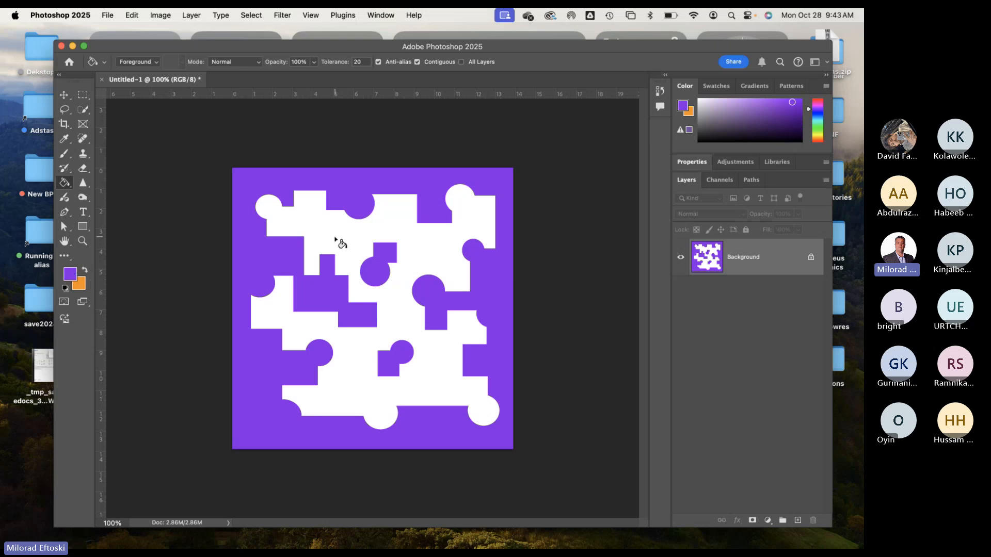
{"action": "key", "text": "x"}
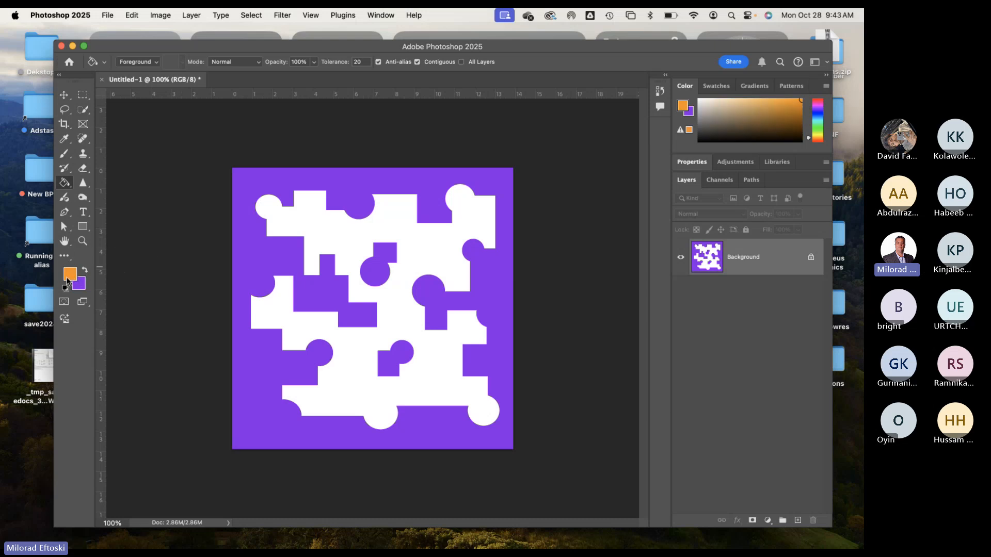
{"action": "left_click", "coordinate": [343, 241]}
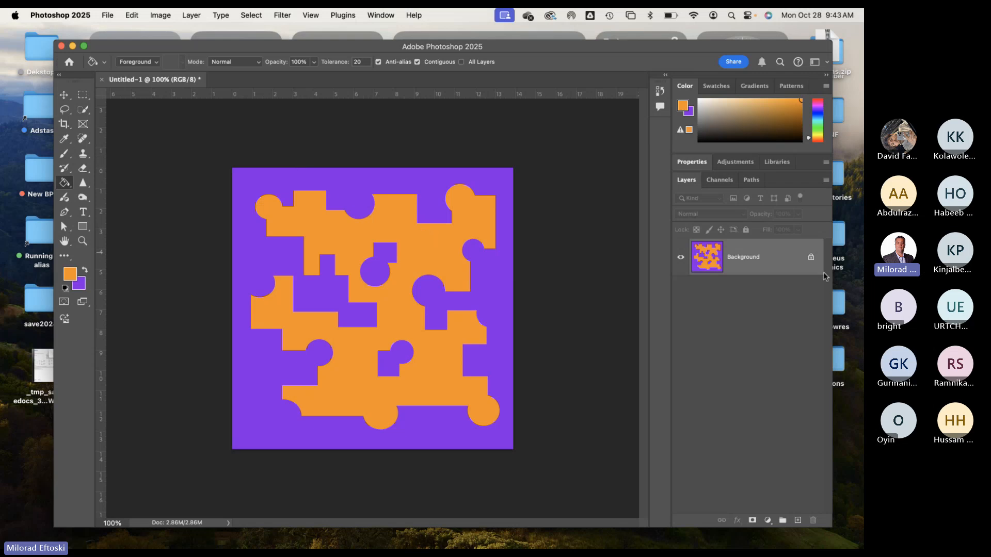
Select the upper half of the artwork with the Rectangular Marquee, keeping the selection slightly inside the canvas edges
{"action": "mouse_move", "coordinate": [317, 50]}
{"action": "left_mouse_down"}
{"action": "mouse_move", "coordinate": [287, 36]}
{"action": "mouse_move", "coordinate": [352, 45]}
{"action": "mouse_move", "coordinate": [320, 63]}
{"action": "mouse_move", "coordinate": [307, 47]}
{"action": "left_mouse_up"}
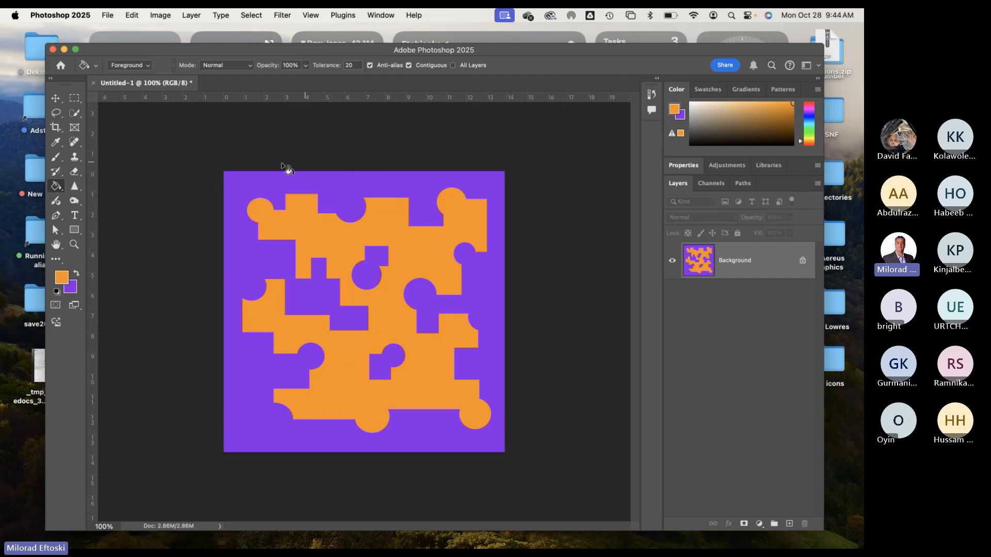
{"action": "left_click", "coordinate": [74, 98]}
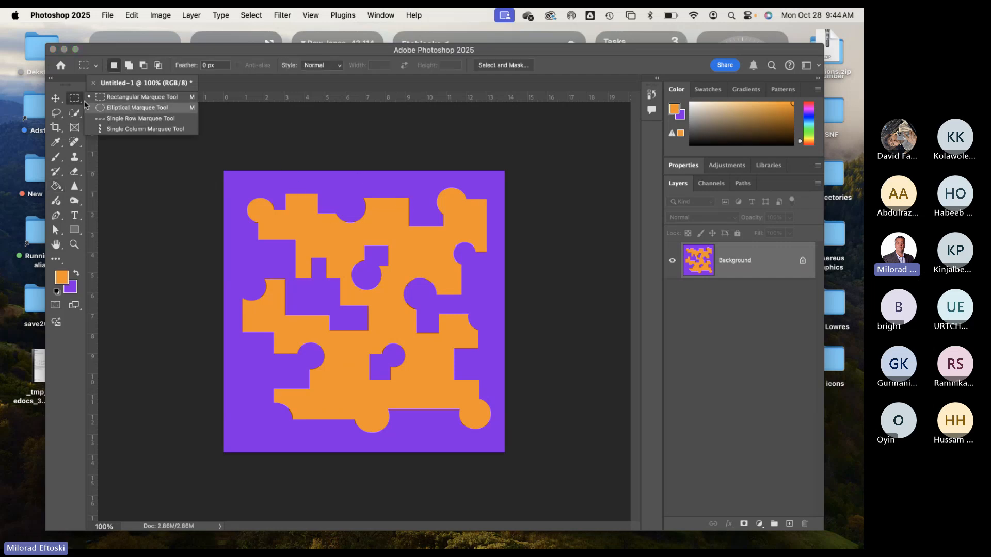
{"action": "left_click", "coordinate": [128, 97]}
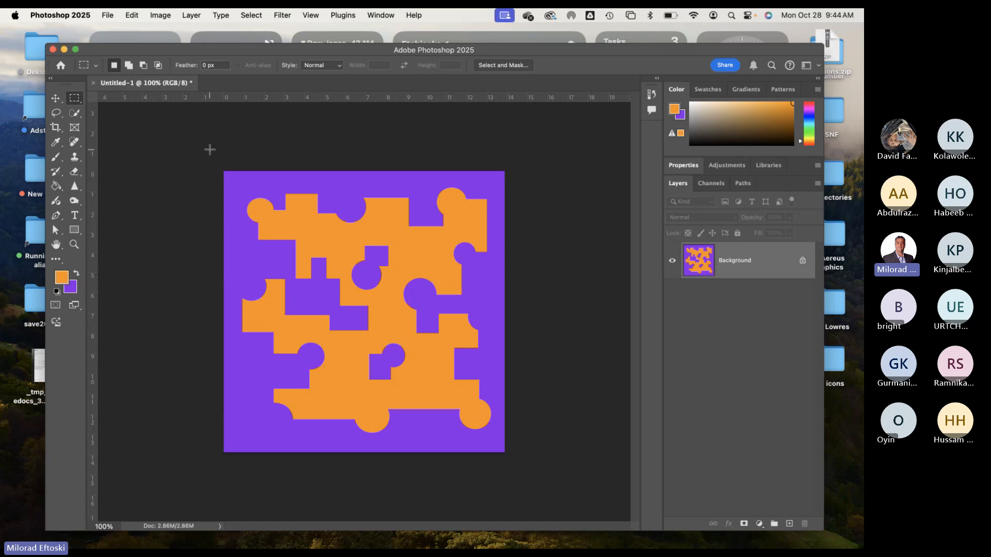
{"action": "left_click_drag", "start_coordinate": [210, 149], "coordinate": [560, 316]}
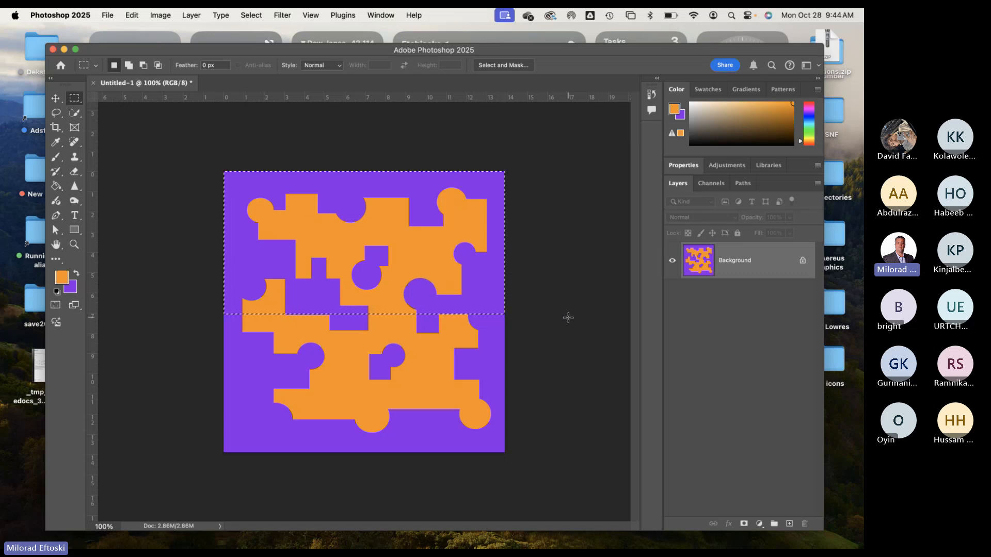
{"action": "left_click", "coordinate": [442, 256]}
{"action": "left_click_drag", "start_coordinate": [232, 179], "coordinate": [494, 314]}
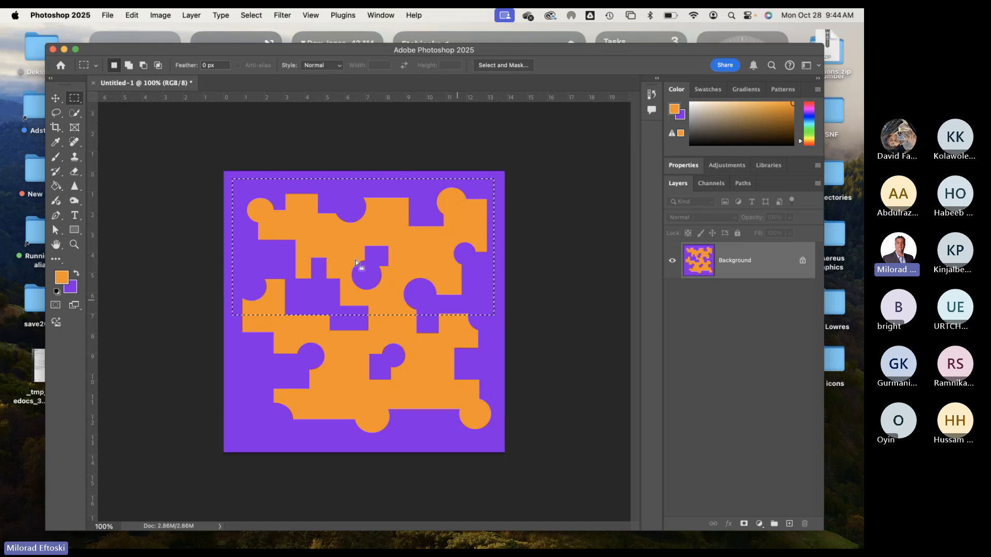
{"action": "left_click", "coordinate": [148, 215]}
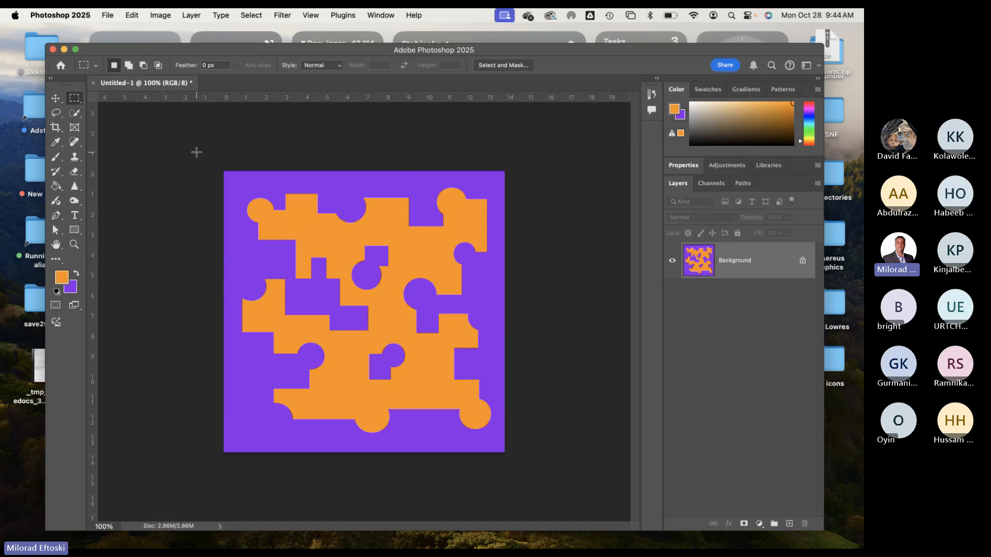
{"action": "left_click_drag", "start_coordinate": [197, 151], "coordinate": [577, 316]}
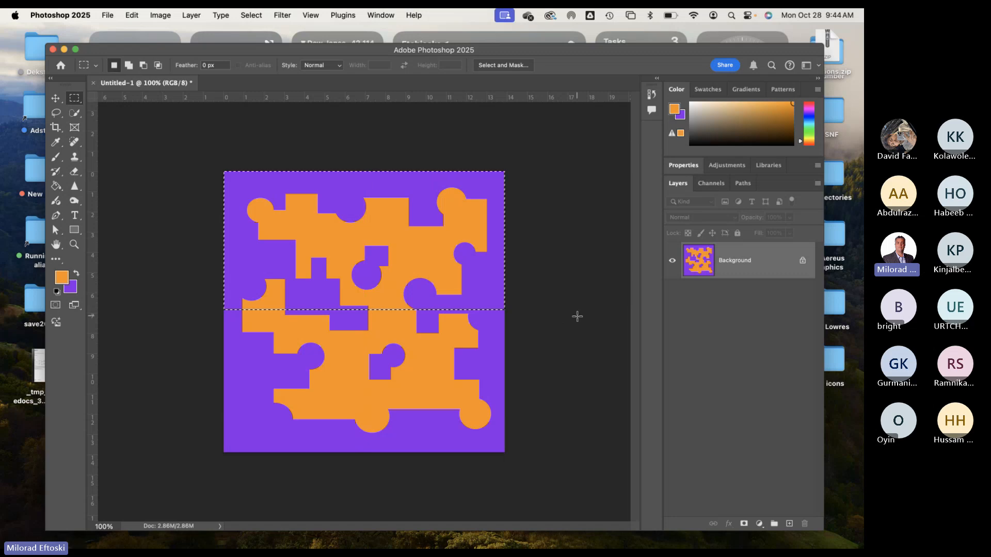
{"action": "left_click", "coordinate": [292, 196]}
{"action": "left_click_drag", "start_coordinate": [232, 179], "coordinate": [497, 322]}
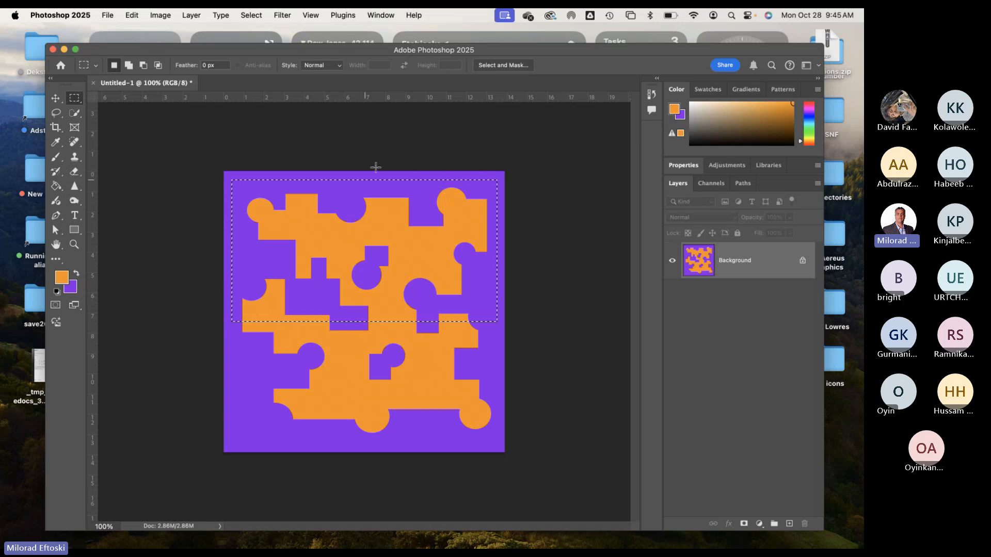
Fill the purple surroundings inside the selected upper half with the bright green RGB swatch using the Paint Bucket
{"action": "left_click", "coordinate": [56, 187]}
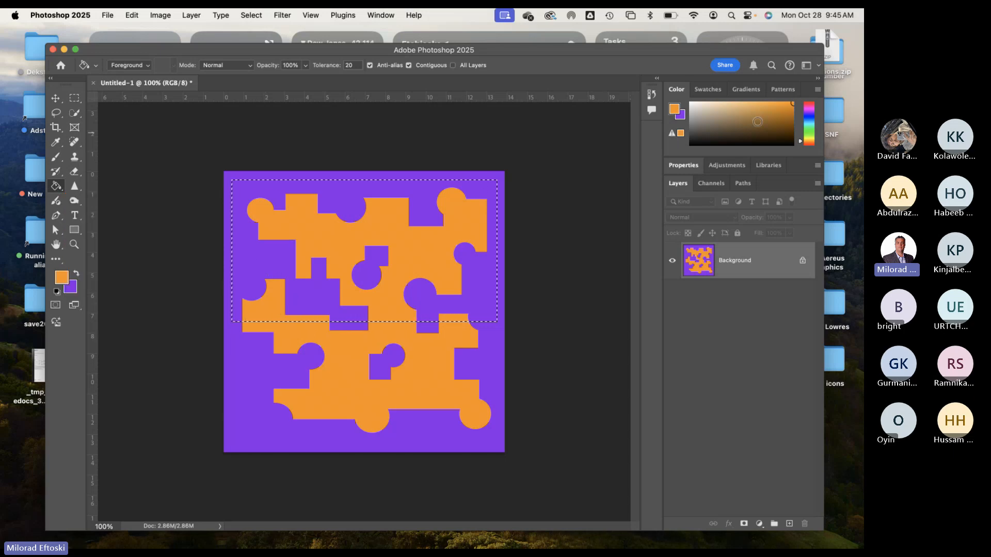
{"action": "left_click", "coordinate": [713, 98]}
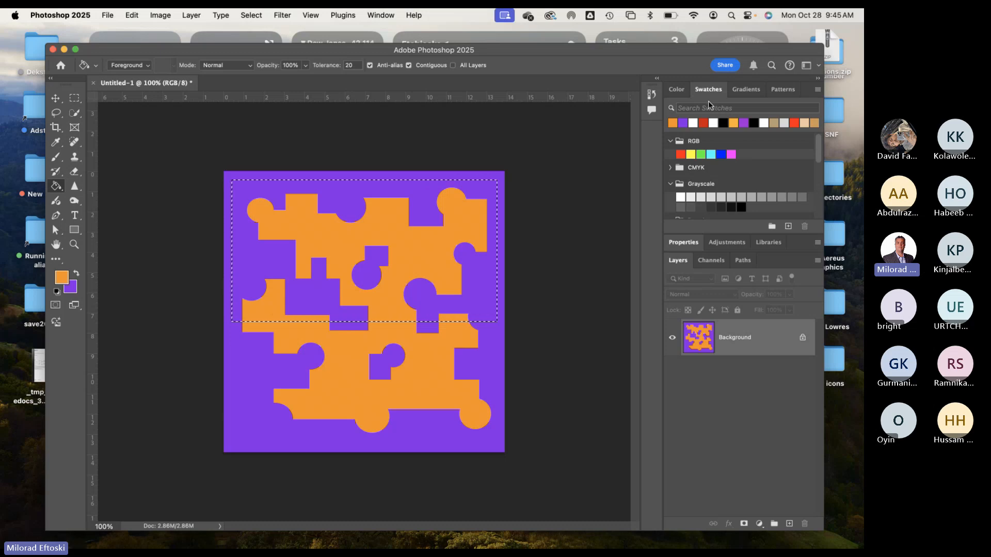
{"action": "left_click", "coordinate": [704, 155]}
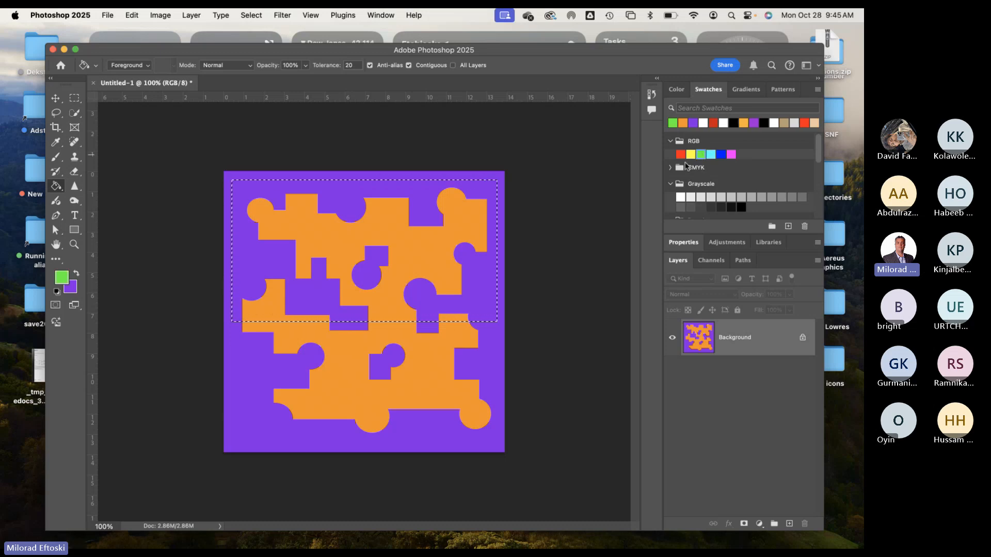
{"action": "left_click", "coordinate": [266, 261]}
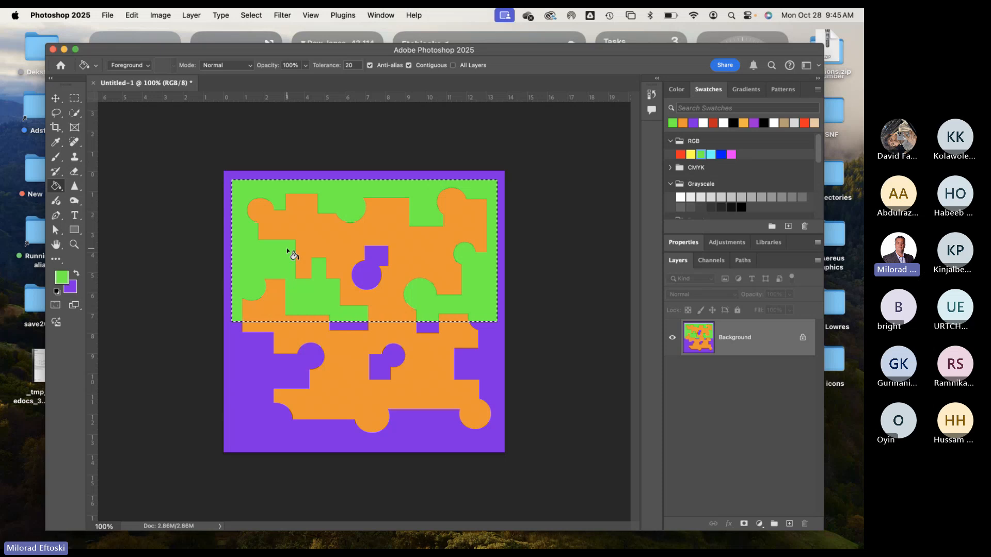
Set the foreground colour to a darker green (3dc12b) and fill the surroundings inside the upper-half selection with it
{"action": "left_click", "coordinate": [66, 279]}
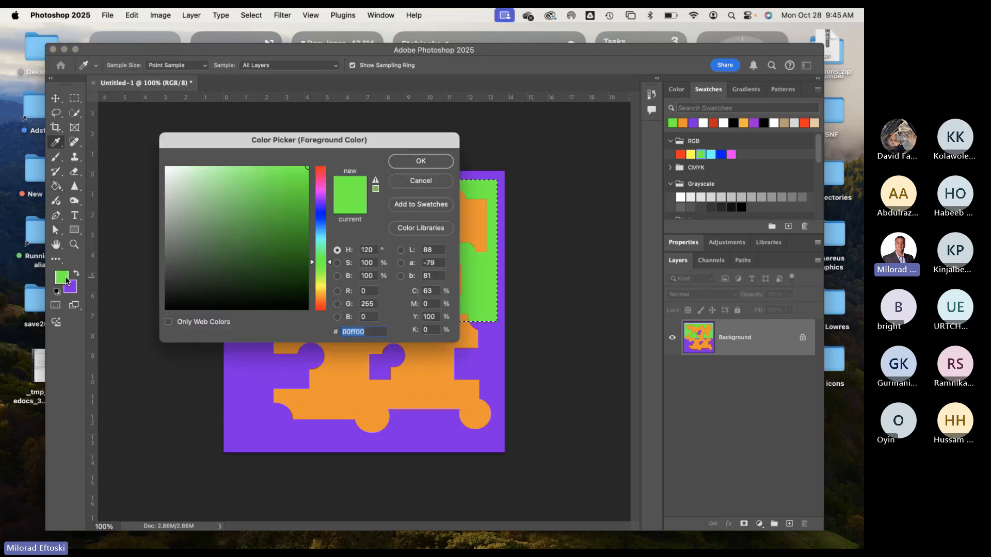
{"action": "left_click_drag", "start_coordinate": [317, 193], "coordinate": [307, 182]}
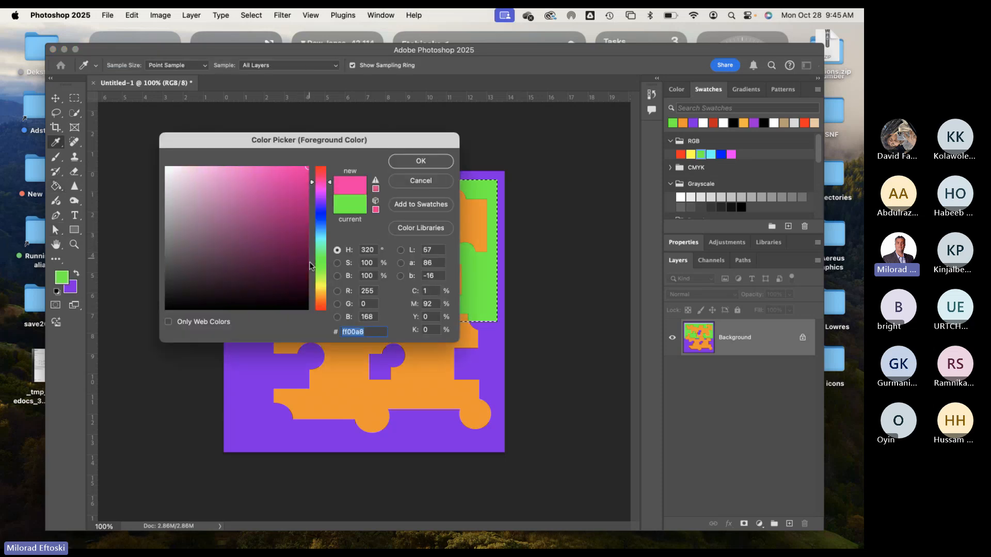
{"action": "left_click", "coordinate": [315, 264]}
{"action": "mouse_move", "coordinate": [287, 233]}
{"action": "left_mouse_down"}
{"action": "mouse_move", "coordinate": [301, 192]}
{"action": "mouse_move", "coordinate": [277, 202]}
{"action": "left_mouse_up"}
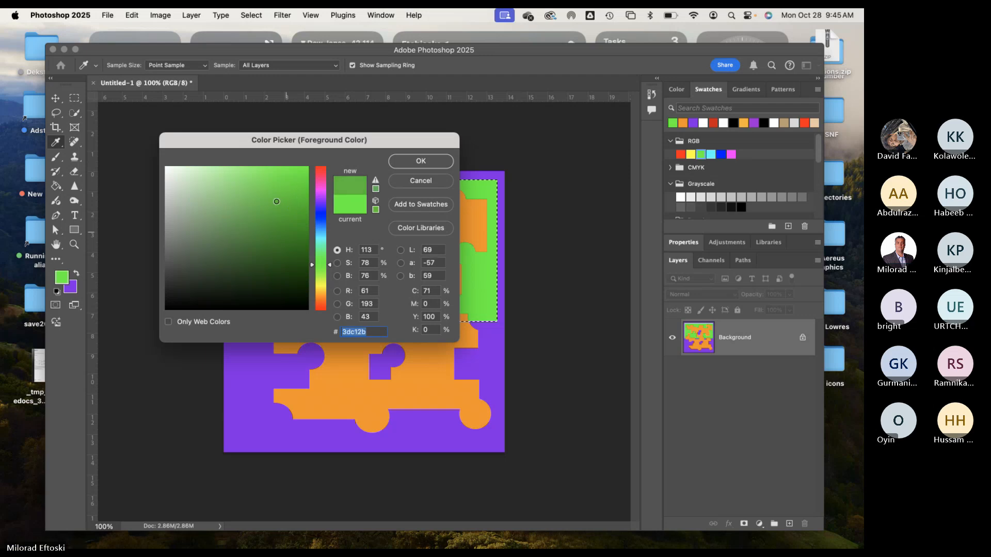
{"action": "left_click", "coordinate": [407, 161]}
{"action": "key", "text": "g"}
{"action": "left_click", "coordinate": [253, 264]}
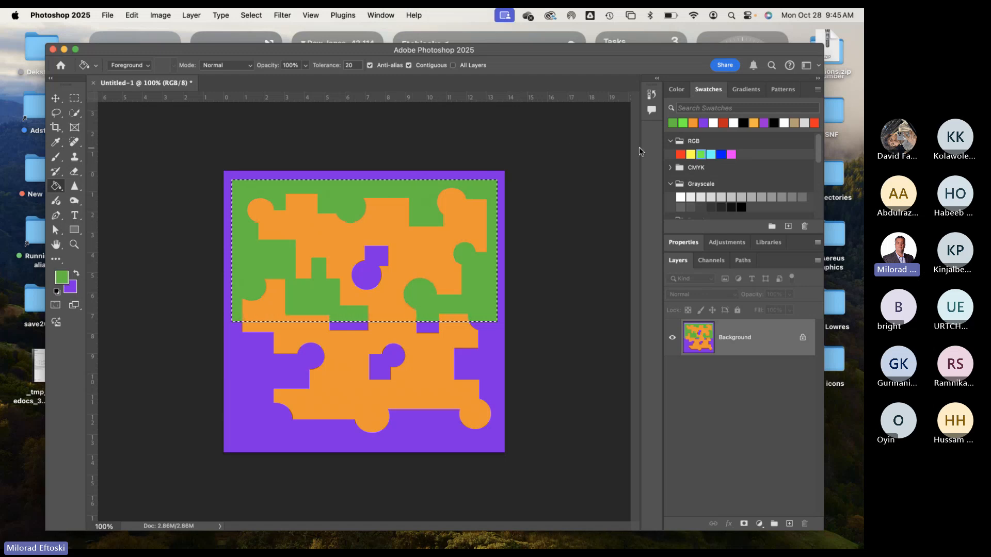
Fill the large orange area inside the selection with red and its enclosed purple shape with tan, using recent swatches, and deselect
{"action": "left_click", "coordinate": [727, 123]}
{"action": "left_click", "coordinate": [336, 253]}
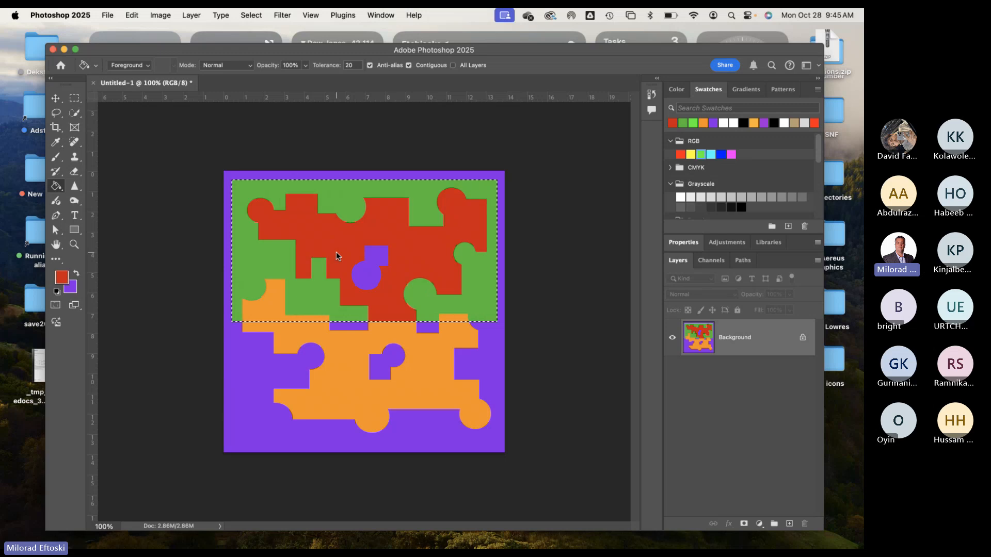
{"action": "left_click", "coordinate": [795, 124]}
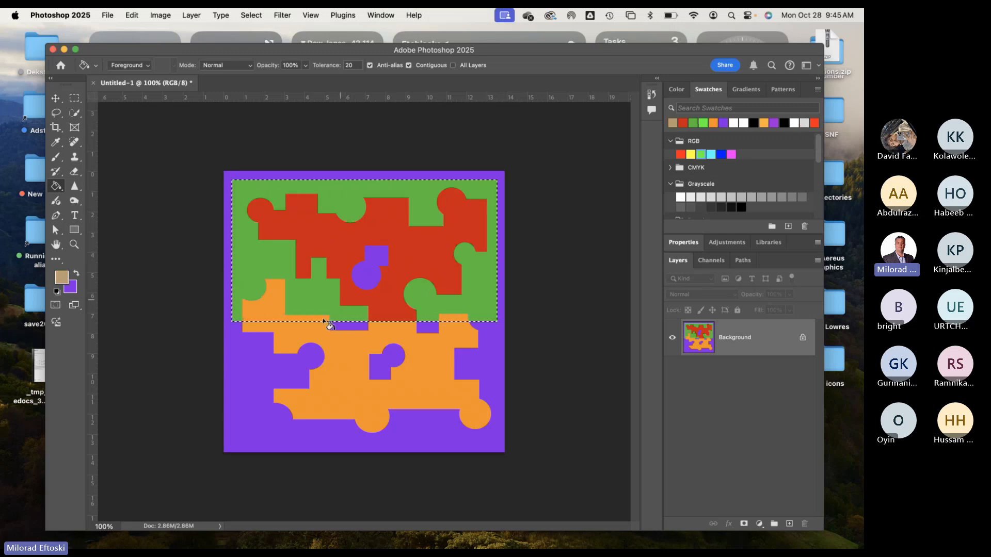
{"action": "left_click", "coordinate": [364, 281]}
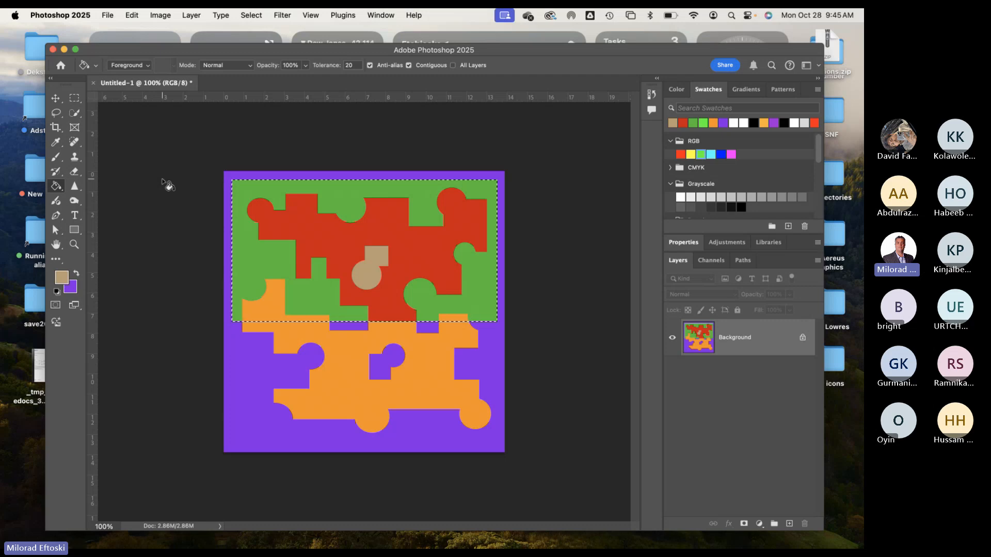
{"action": "left_click", "coordinate": [74, 98]}
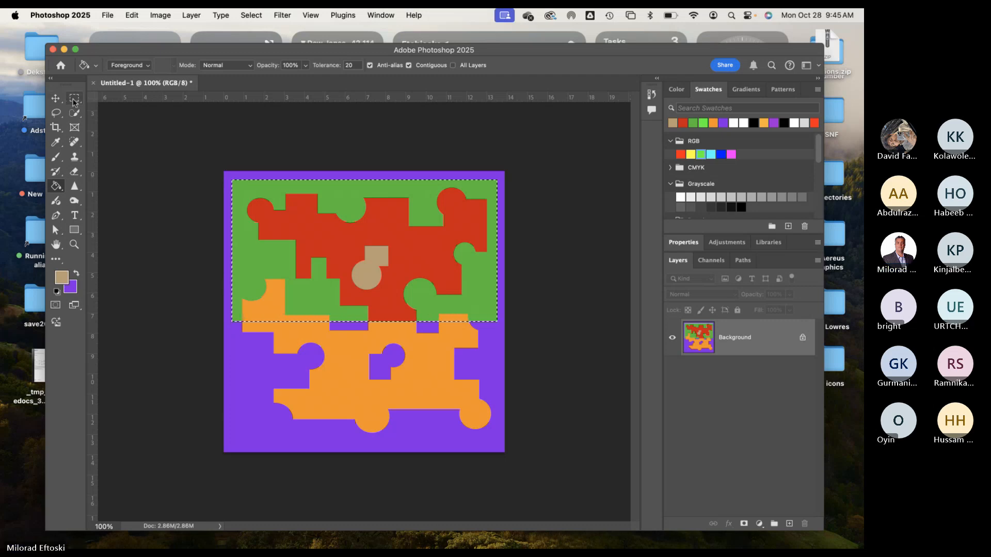
{"action": "left_click", "coordinate": [104, 118]}
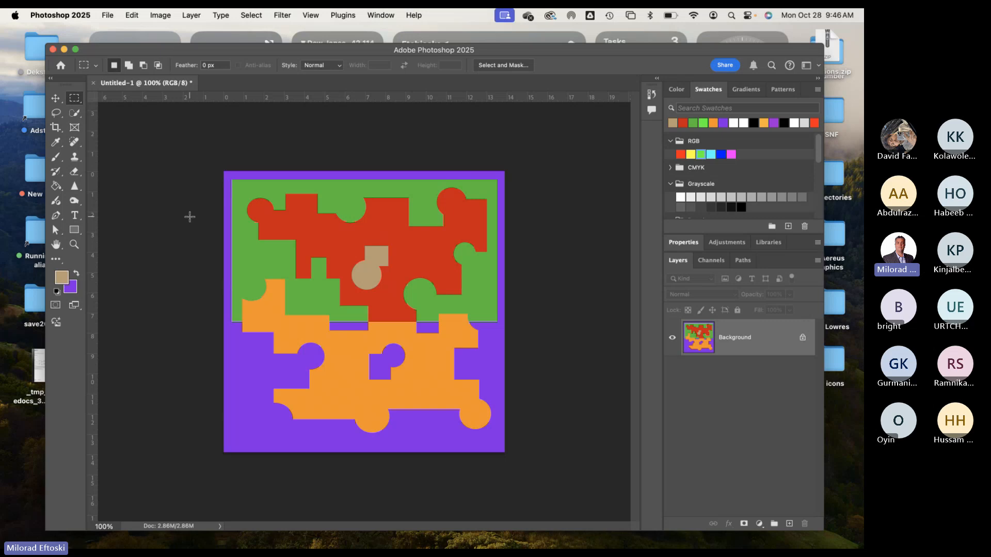
Fill the two small purple strips below the green area and the enclosed purple shape in the lower half with the cyan RGB swatch
{"action": "left_click", "coordinate": [713, 153]}
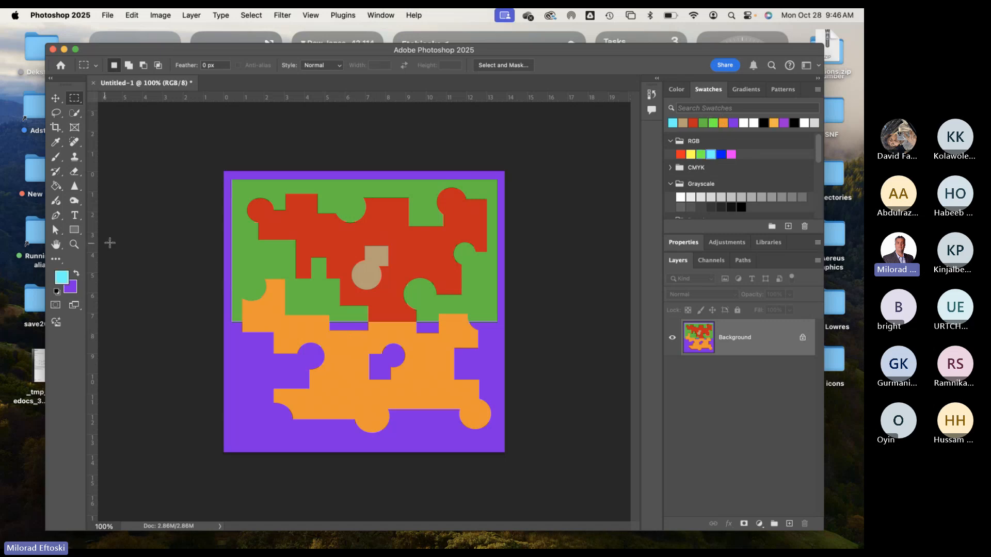
{"action": "left_click", "coordinate": [56, 185]}
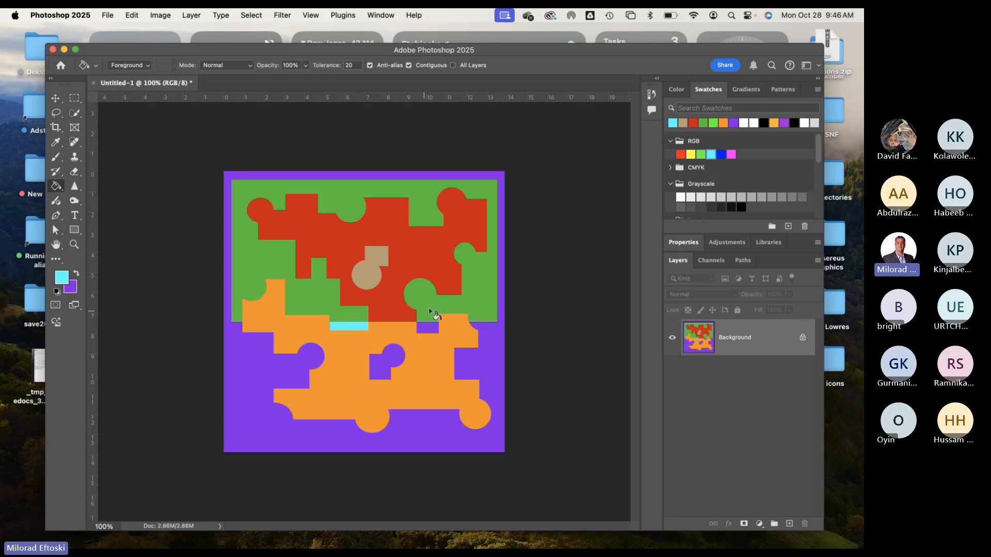
{"action": "left_click", "coordinate": [430, 328]}
{"action": "left_click", "coordinate": [381, 368]}
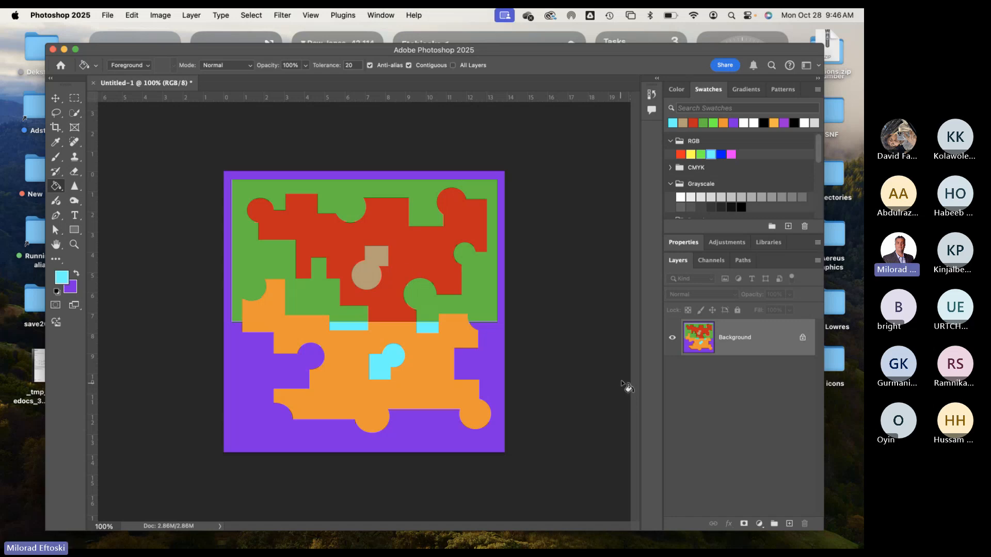
{"action": "left_click", "coordinate": [74, 99]}
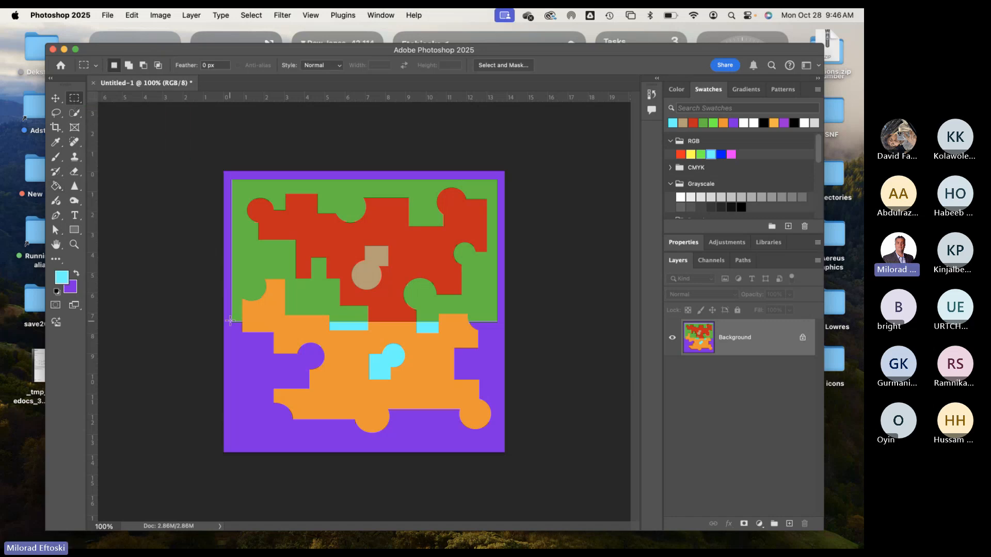
{"action": "left_click_drag", "start_coordinate": [231, 323], "coordinate": [499, 447]}
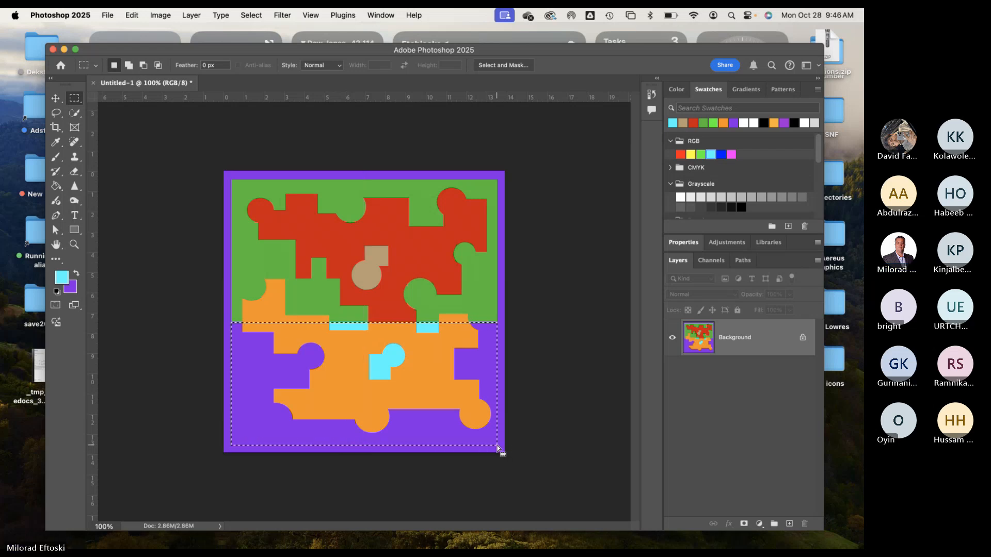
{"action": "key", "text": "Down"}
{"action": "key", "text": "Down"}
{"action": "key", "text": "Down"}
{"action": "key", "text": "Down"}
{"action": "key", "text": "Down"}
{"action": "key", "text": "Down"}
{"action": "key", "text": "Down"}
{"action": "key", "text": "Down"}
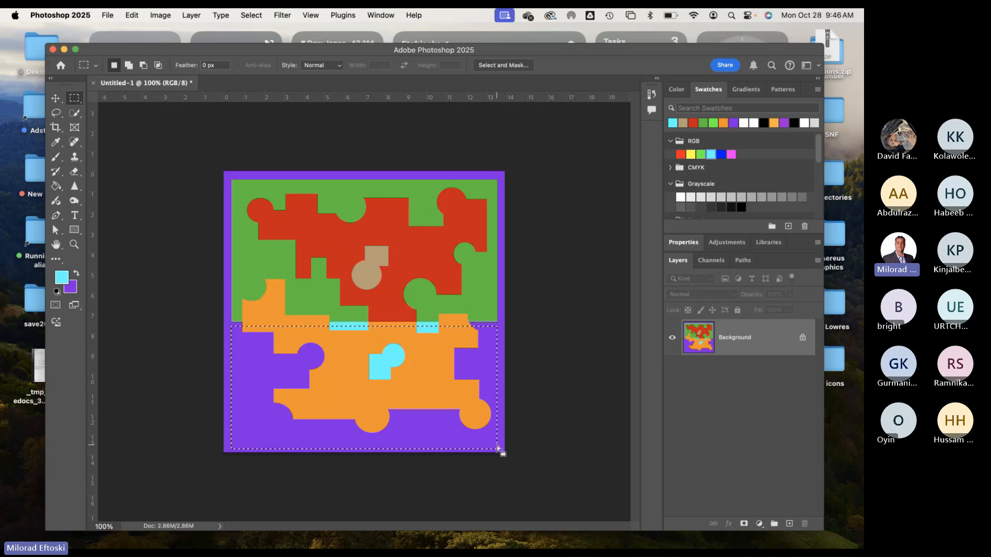
{"action": "key", "text": "super+d"}
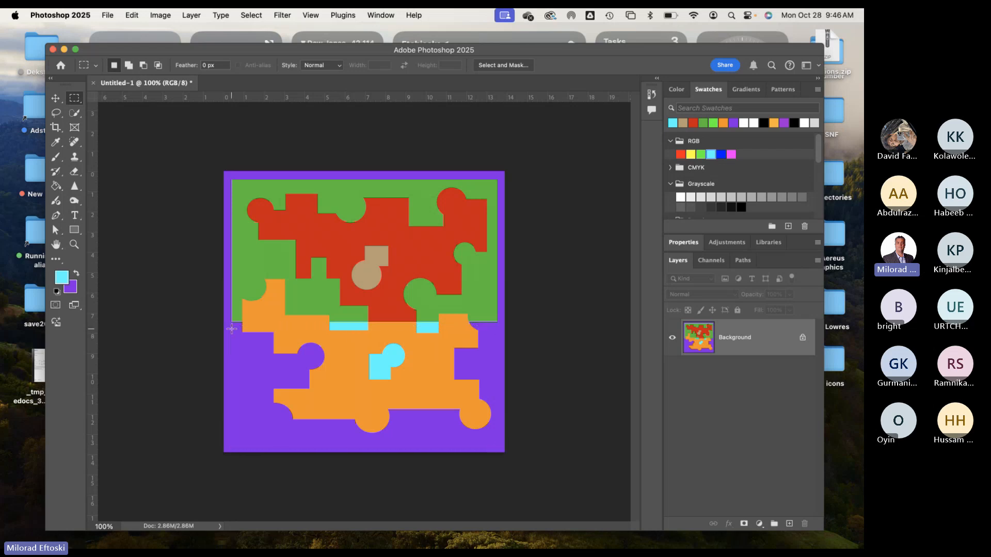
Marquee-select the lower half slightly below the green area and inside the canvas edges, fill its purple surroundings with soft blue (hue 208°), and deselect
{"action": "left_click_drag", "start_coordinate": [232, 328], "coordinate": [497, 447]}
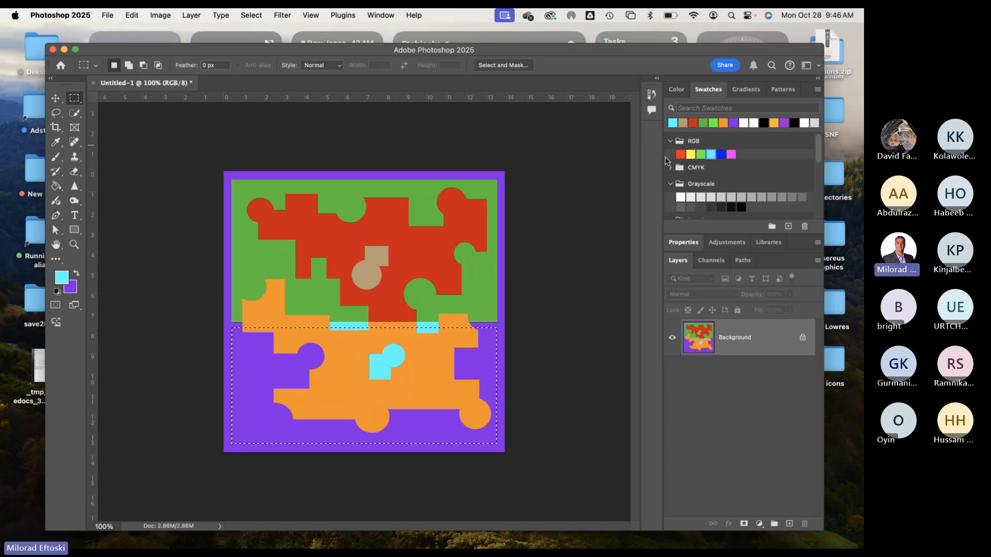
{"action": "left_click", "coordinate": [63, 279]}
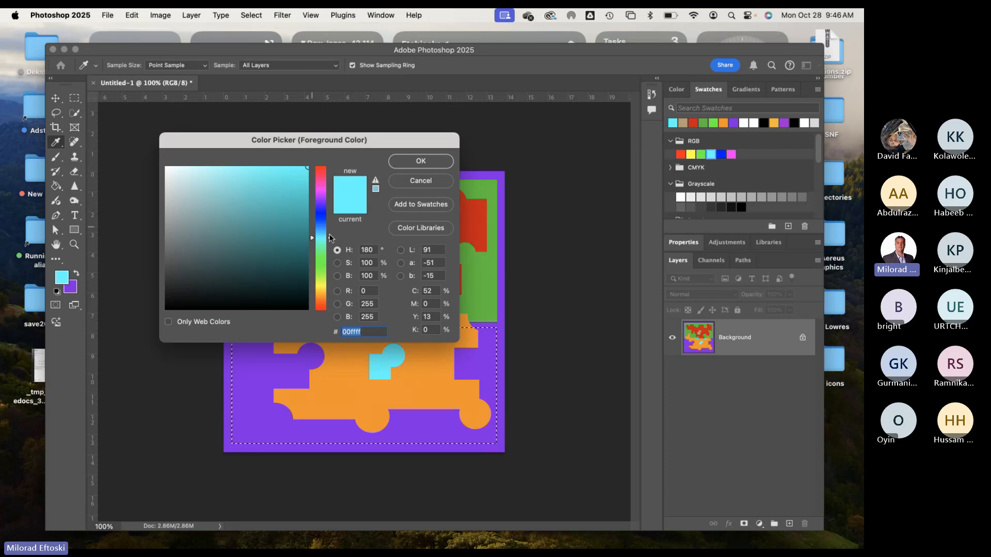
{"action": "left_click_drag", "start_coordinate": [325, 224], "coordinate": [326, 228]}
{"action": "left_click", "coordinate": [283, 168]}
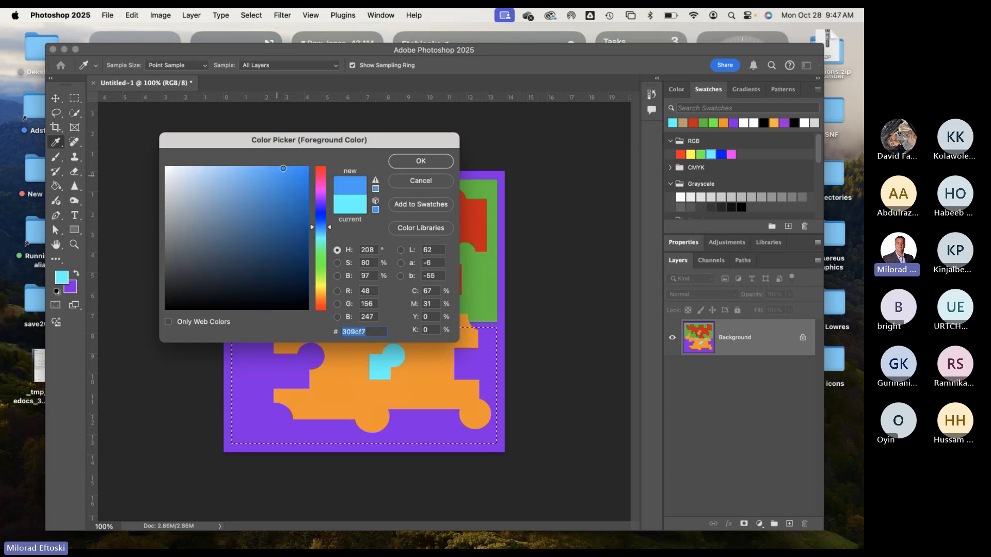
{"action": "left_click_drag", "start_coordinate": [287, 178], "coordinate": [258, 183]}
{"action": "left_click", "coordinate": [412, 167]}
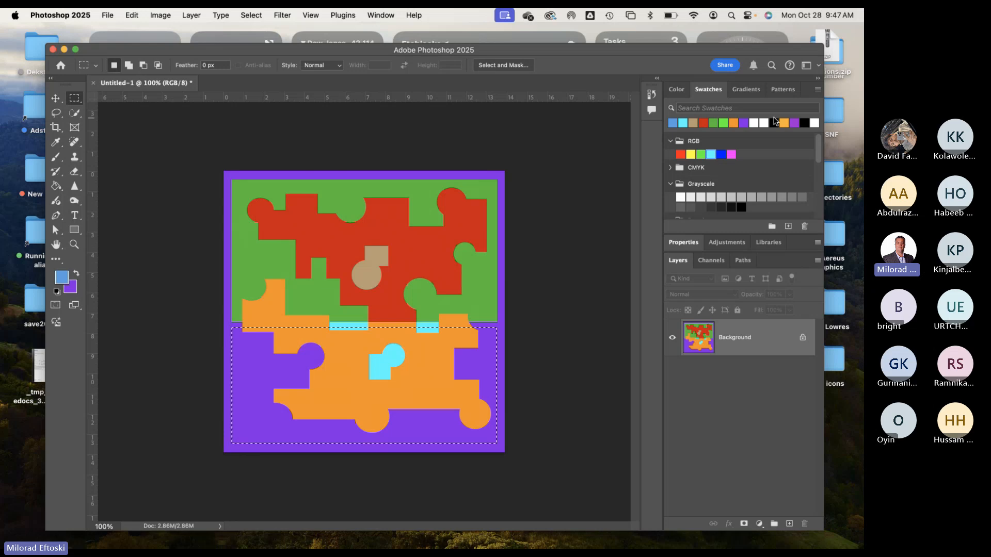
{"action": "left_click", "coordinate": [55, 185]}
{"action": "left_click", "coordinate": [243, 363]}
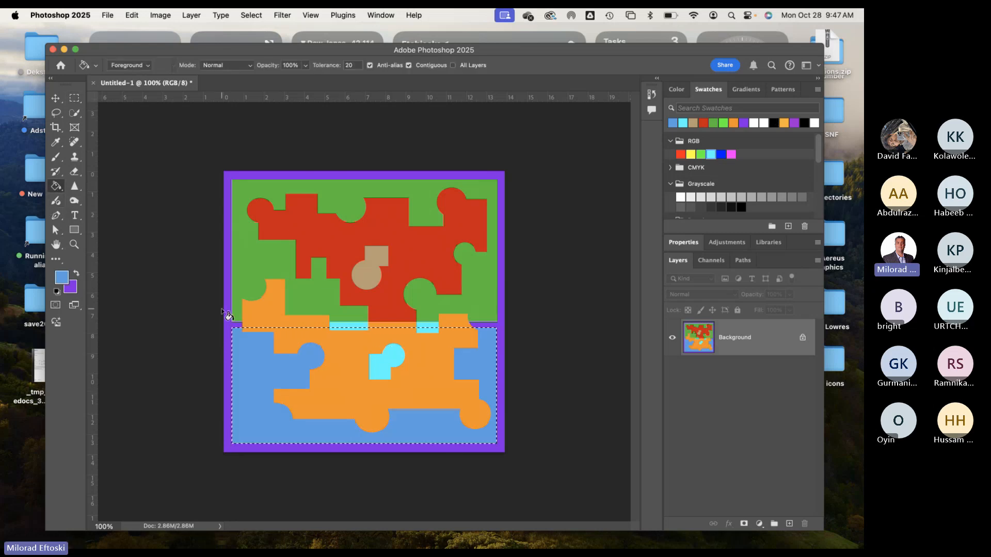
{"action": "left_click", "coordinate": [75, 97]}
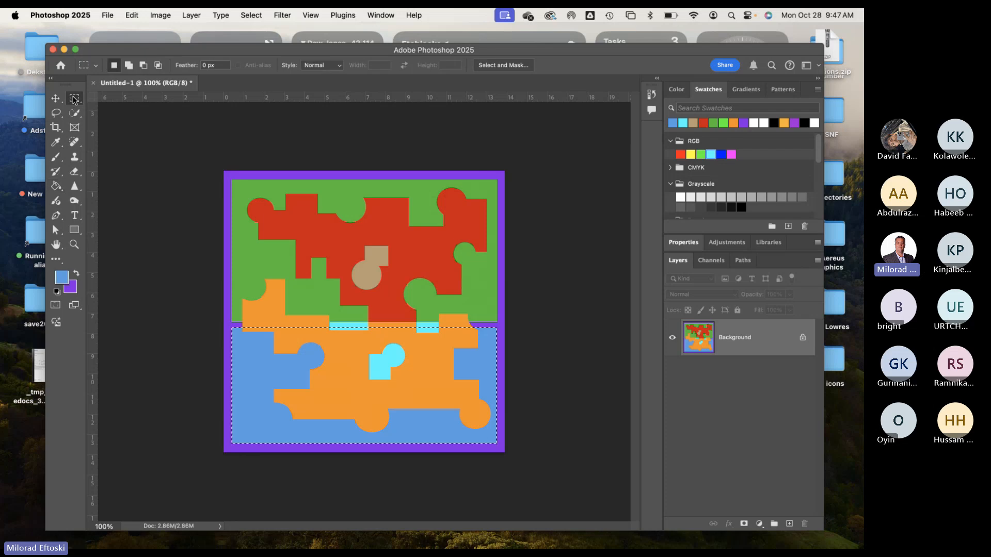
{"action": "left_click", "coordinate": [142, 175]}
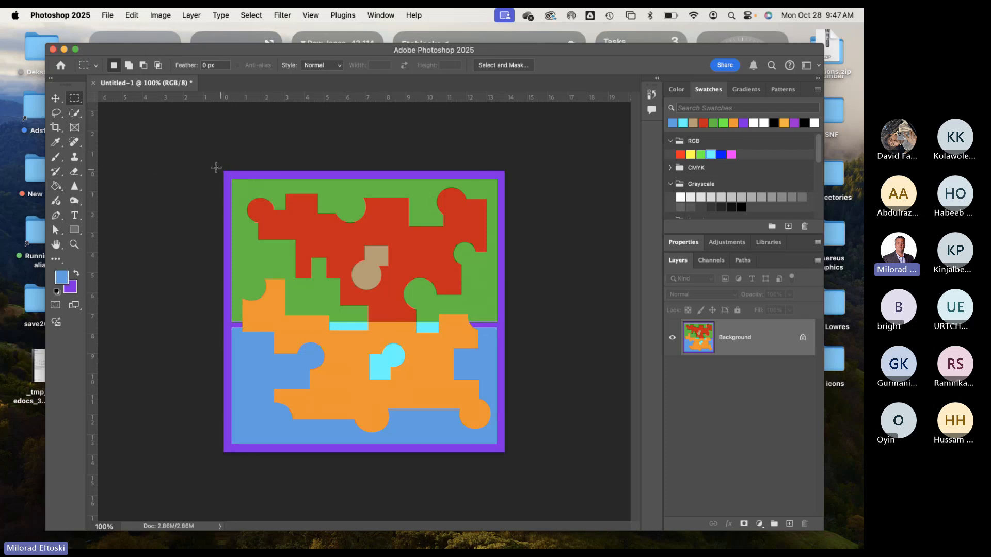
Select the left half of the artwork over its full height with the Rectangular Marquee, reaching slightly past the centre
{"action": "left_click_drag", "start_coordinate": [220, 169], "coordinate": [361, 453]}
{"action": "left_click", "coordinate": [411, 490]}
{"action": "left_click_drag", "start_coordinate": [222, 170], "coordinate": [376, 510]}
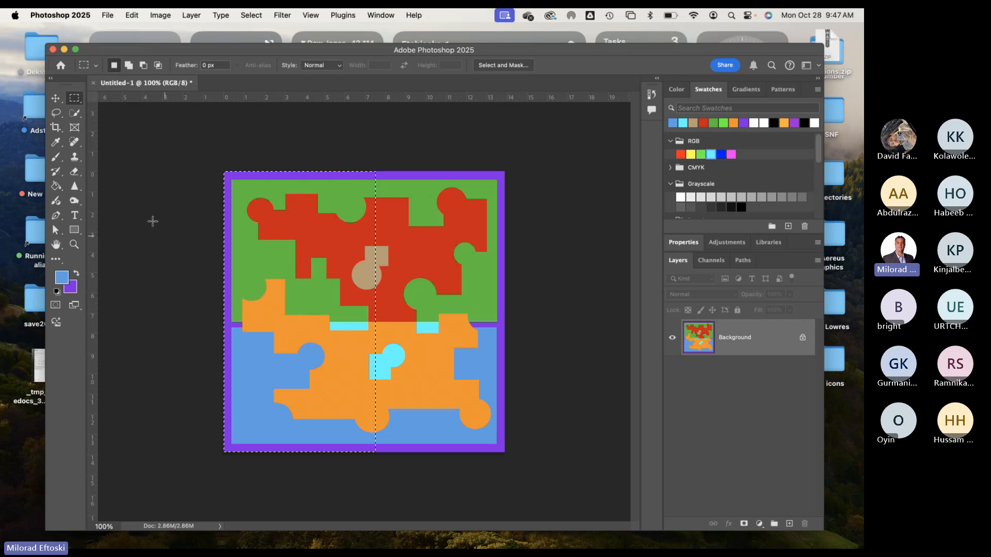
Inside the left-half selection, fill the blue surroundings with the magenta swatch and the orange area with the yellow swatch
{"action": "left_click", "coordinate": [56, 186]}
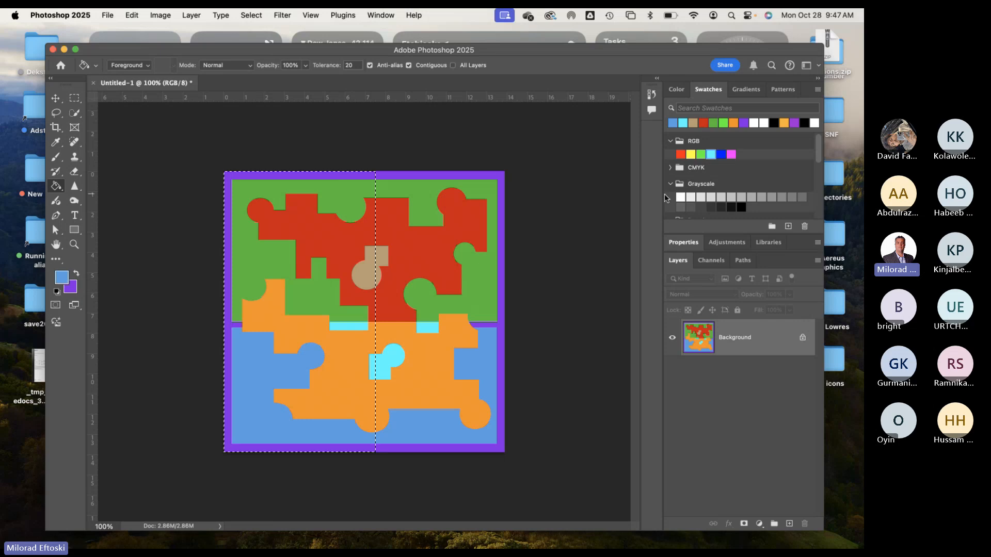
{"action": "left_click", "coordinate": [731, 155]}
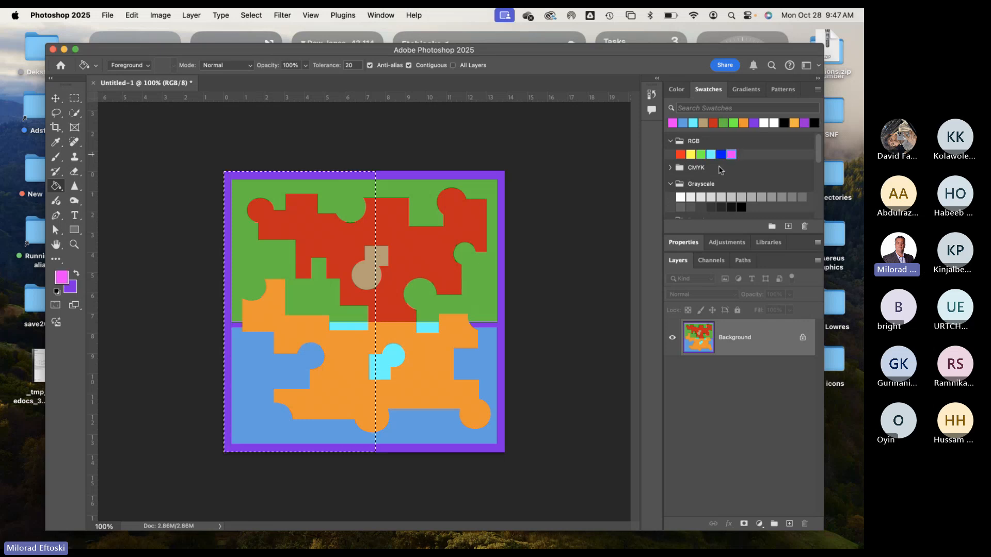
{"action": "left_click", "coordinate": [249, 399]}
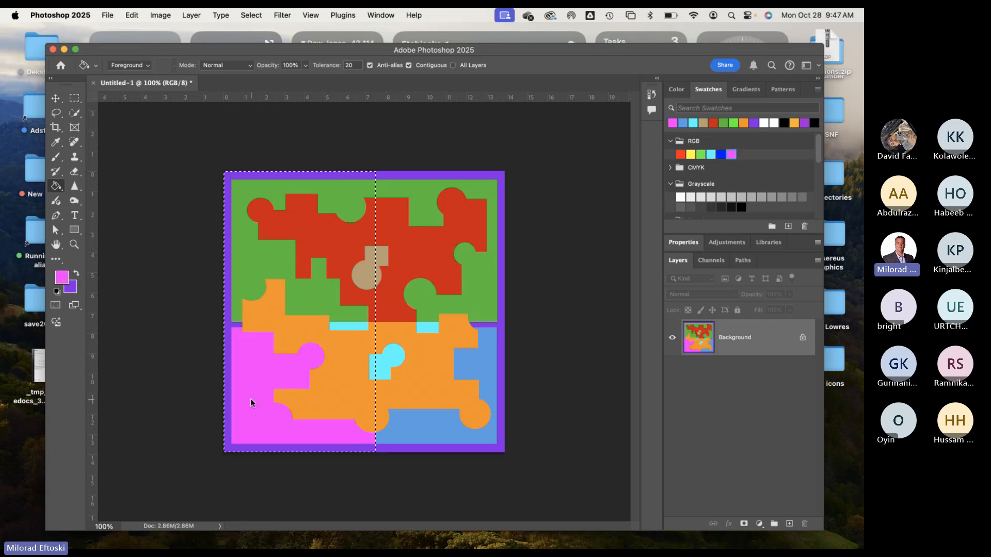
{"action": "left_click", "coordinate": [695, 153]}
{"action": "left_click", "coordinate": [283, 334]}
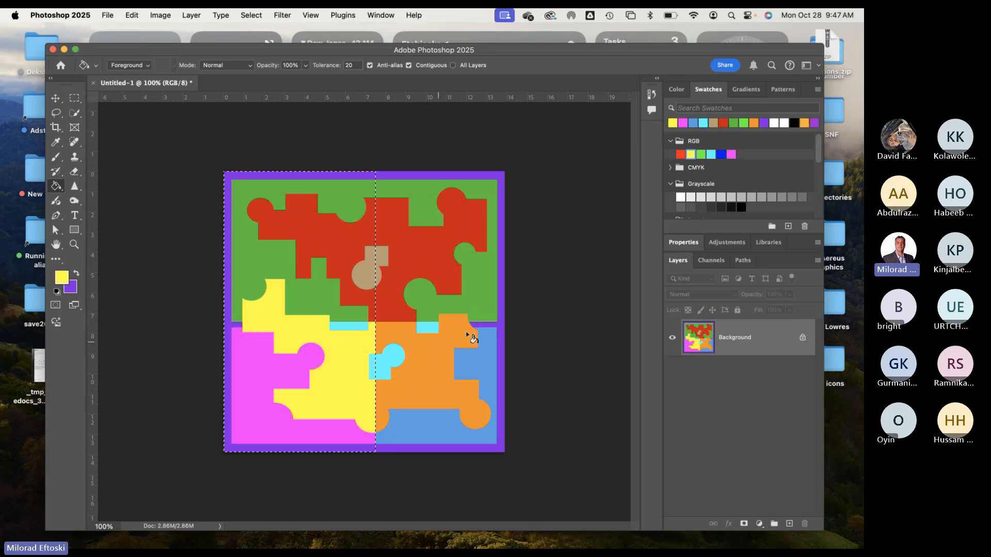
Fill the cyan strip and the selected part of the enclosed cyan shape with red, and deselect
{"action": "left_click", "coordinate": [723, 122]}
{"action": "left_click", "coordinate": [345, 326]}
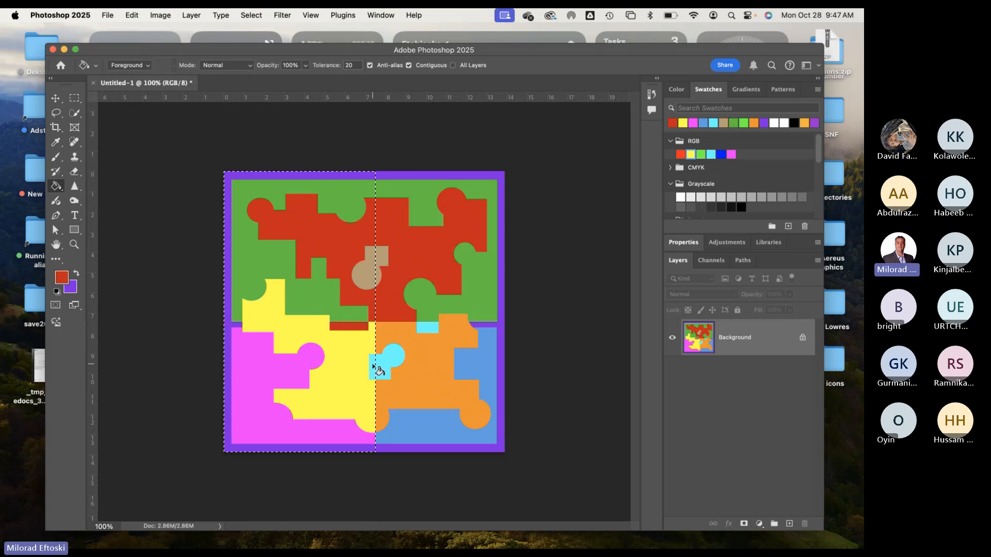
{"action": "left_click", "coordinate": [373, 367]}
{"action": "key", "text": "super+d"}
Select the upper-right quarter of the artwork with the Rectangular Marquee, from the top canvas edge down to the end of the green area
{"action": "key", "text": "m"}
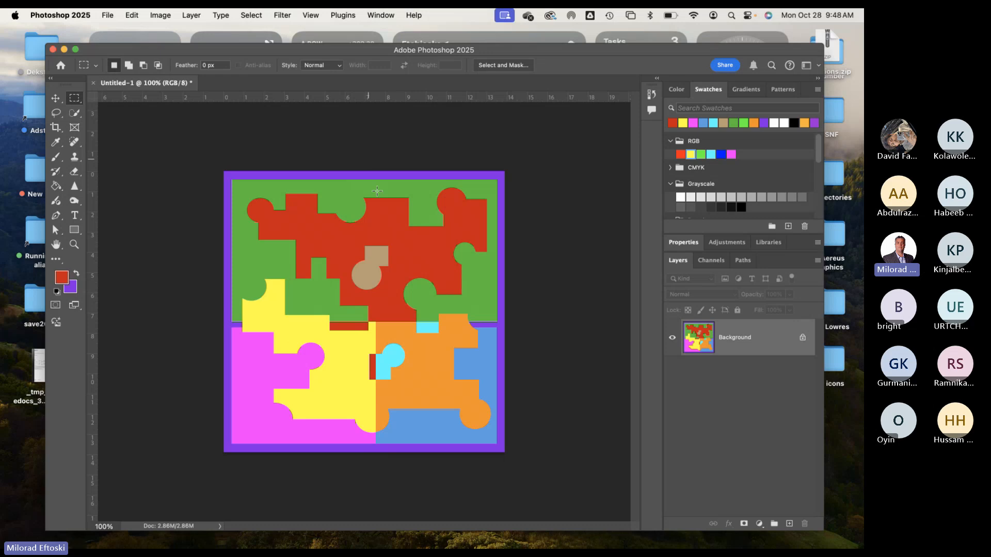
{"action": "left_click_drag", "start_coordinate": [368, 172], "coordinate": [514, 323]}
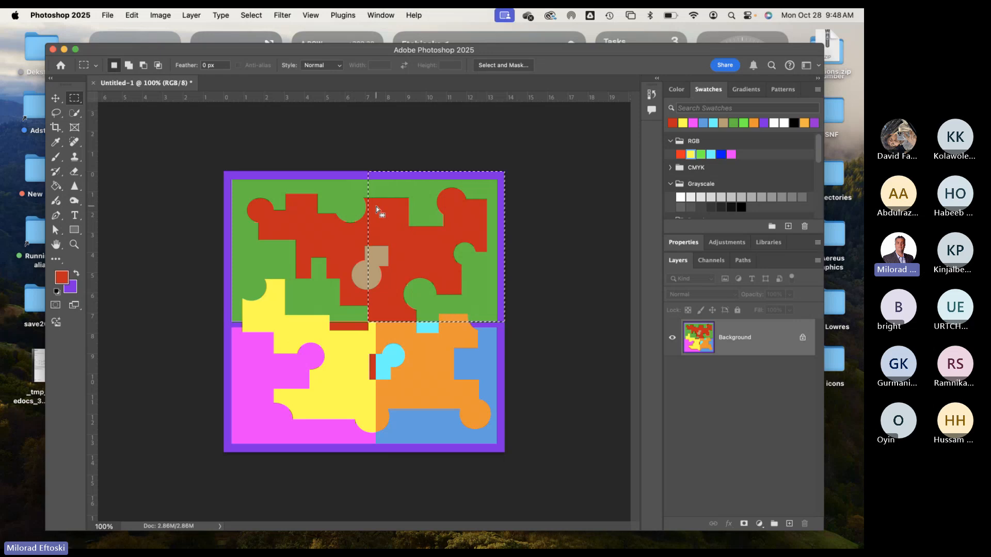
Fill the red area inside the upper-right selection with the magenta swatch using the Paint Bucket
{"action": "left_click", "coordinate": [55, 187]}
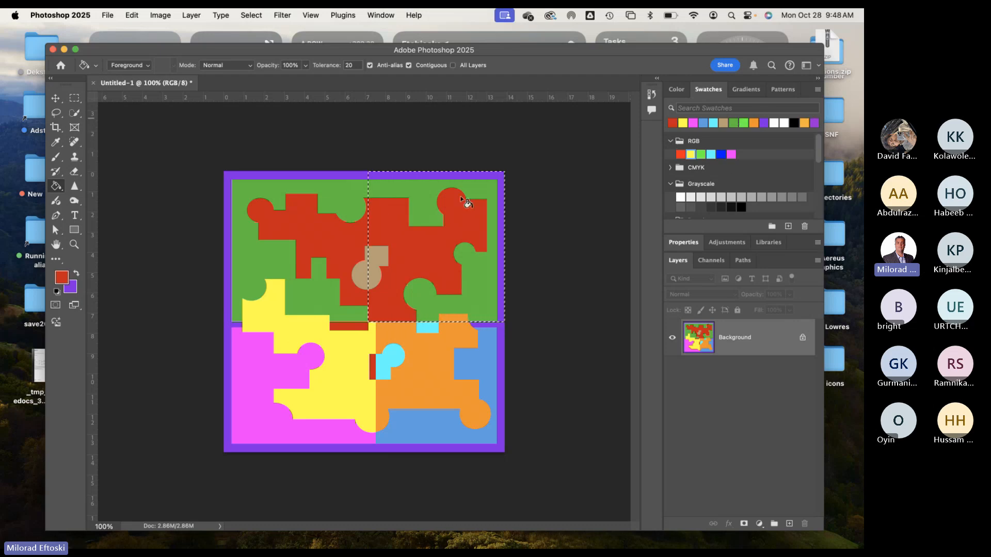
{"action": "left_click", "coordinate": [693, 123]}
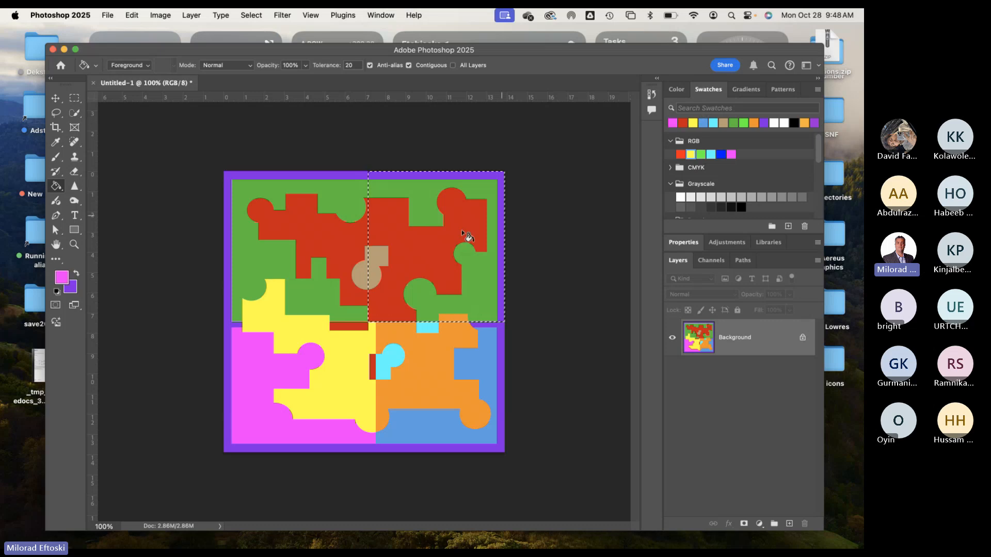
{"action": "left_click", "coordinate": [442, 240]}
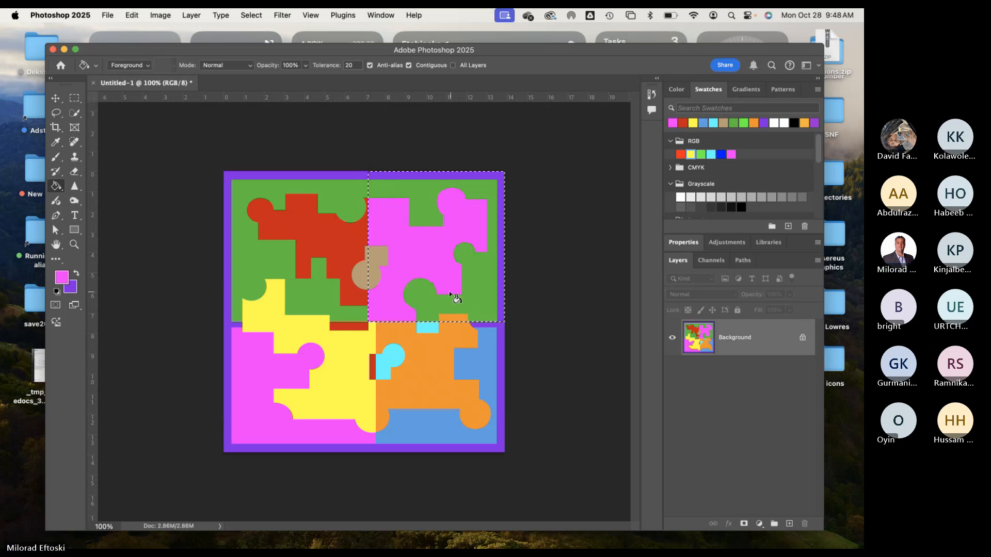
Set the foreground colour to light blue #00b4ff and fill the selection's green surroundings and the selected part of the tan shape
{"action": "left_click", "coordinate": [62, 278]}
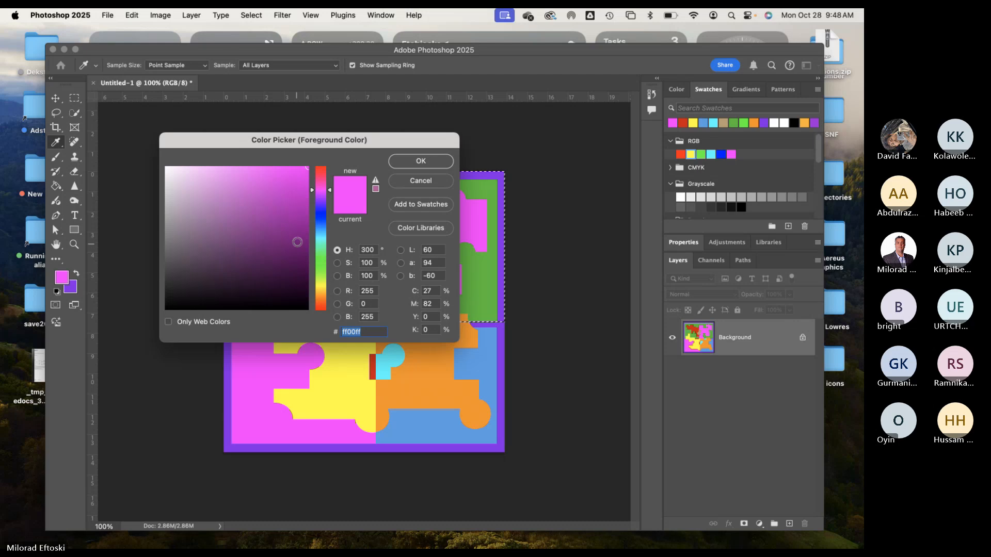
{"action": "left_click_drag", "start_coordinate": [318, 261], "coordinate": [330, 173]}
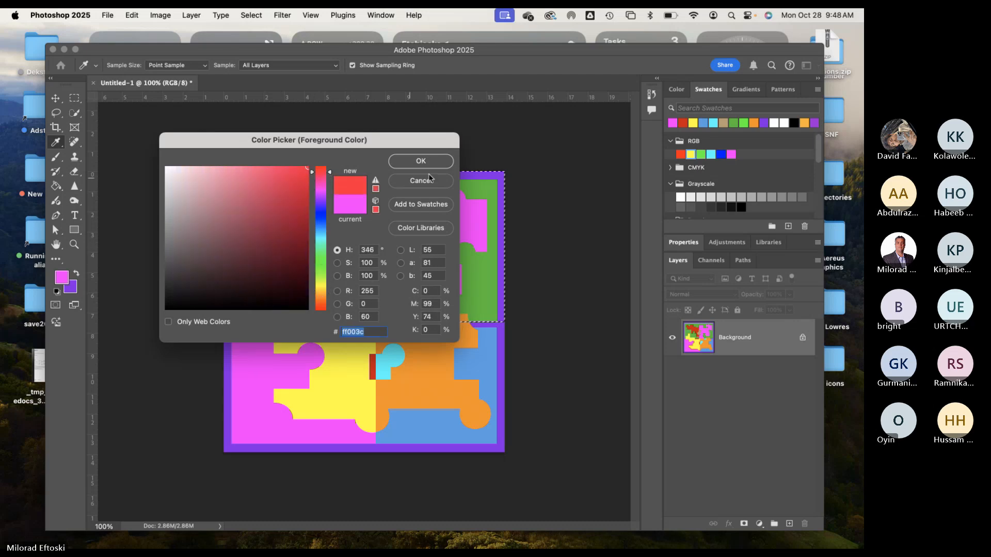
{"action": "left_click_drag", "start_coordinate": [322, 215], "coordinate": [320, 231]}
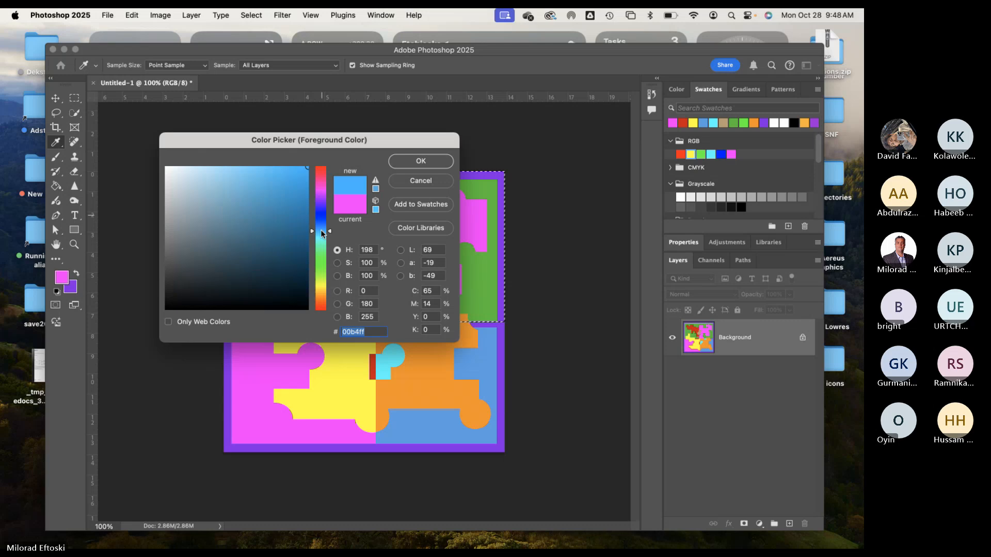
{"action": "left_click", "coordinate": [421, 161]}
{"action": "key", "text": "g"}
{"action": "left_click", "coordinate": [475, 283]}
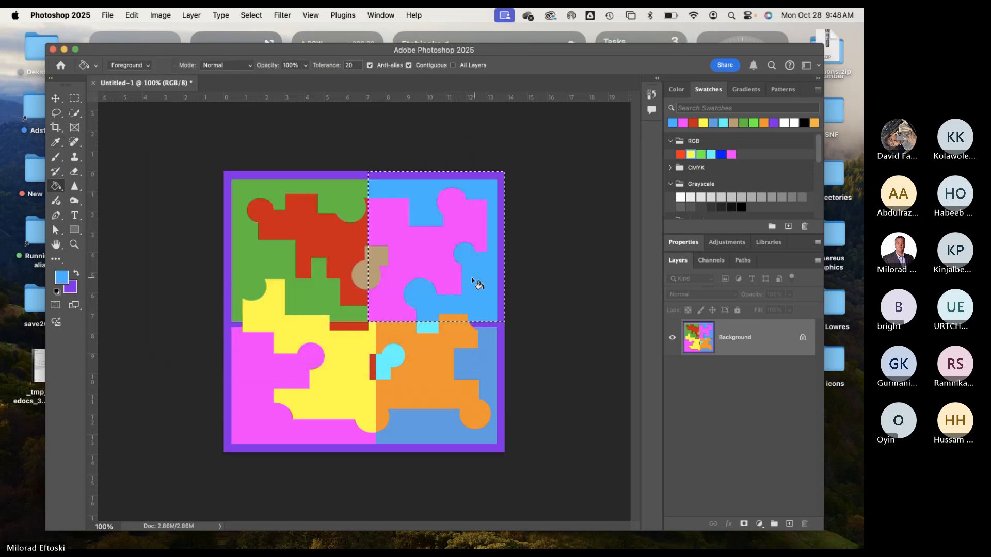
{"action": "left_click", "coordinate": [377, 257]}
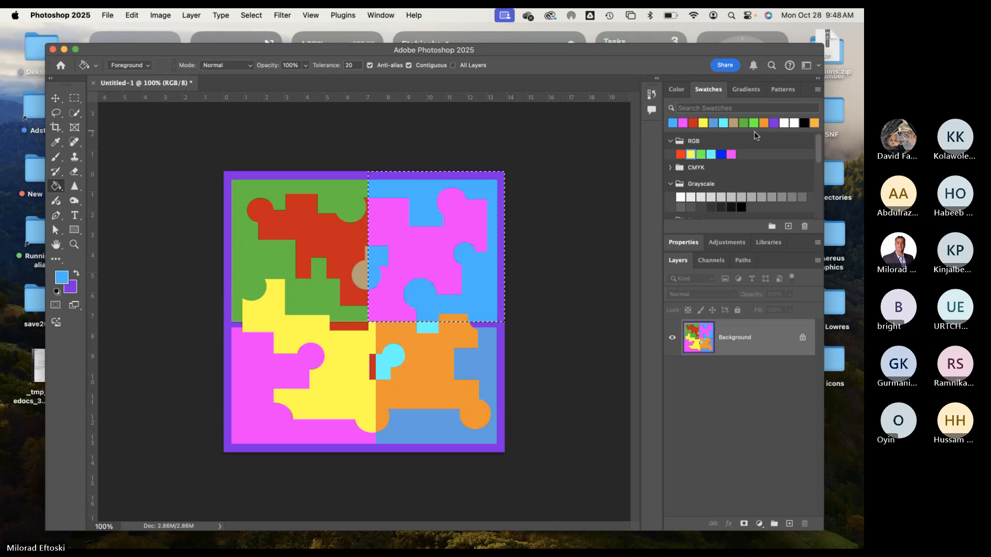
Fill the light blue surroundings of the upper-right section with the tan swatch, and deselect
{"action": "left_click", "coordinate": [733, 123]}
{"action": "left_click", "coordinate": [426, 201]}
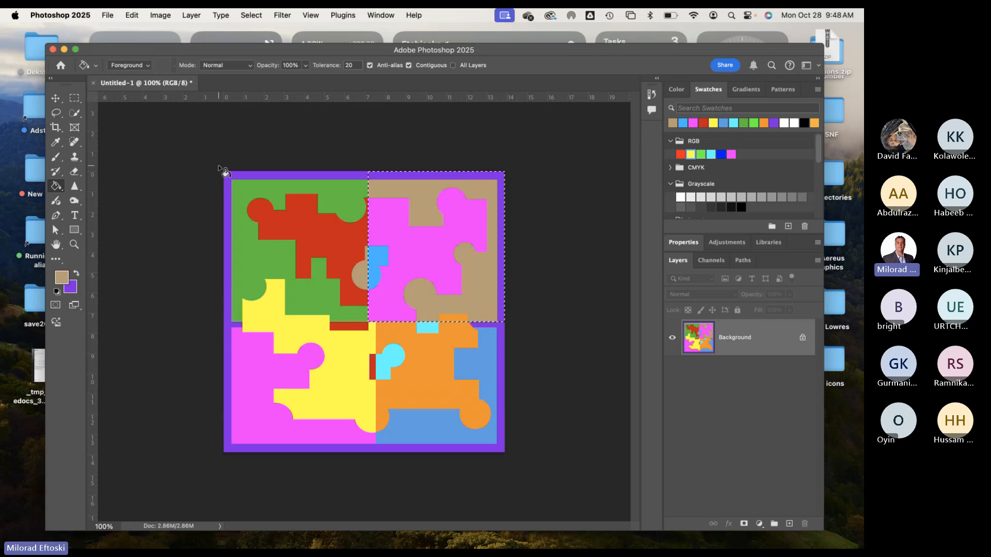
{"action": "key", "text": "m"}
{"action": "left_click", "coordinate": [156, 115]}
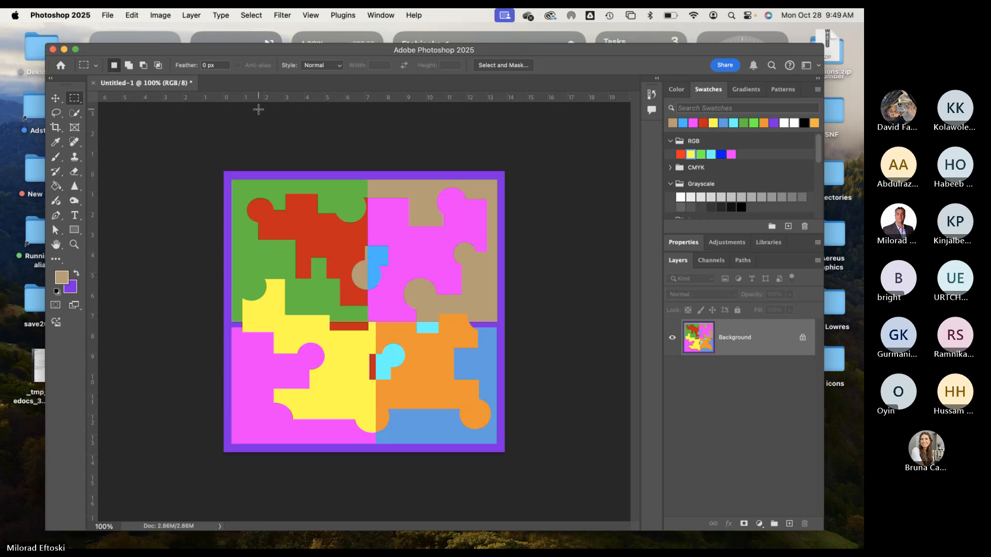
Select a large circle around the centre of the artwork with the Elliptical Marquee, reaching close to the purple border
{"action": "left_click", "coordinate": [74, 102]}
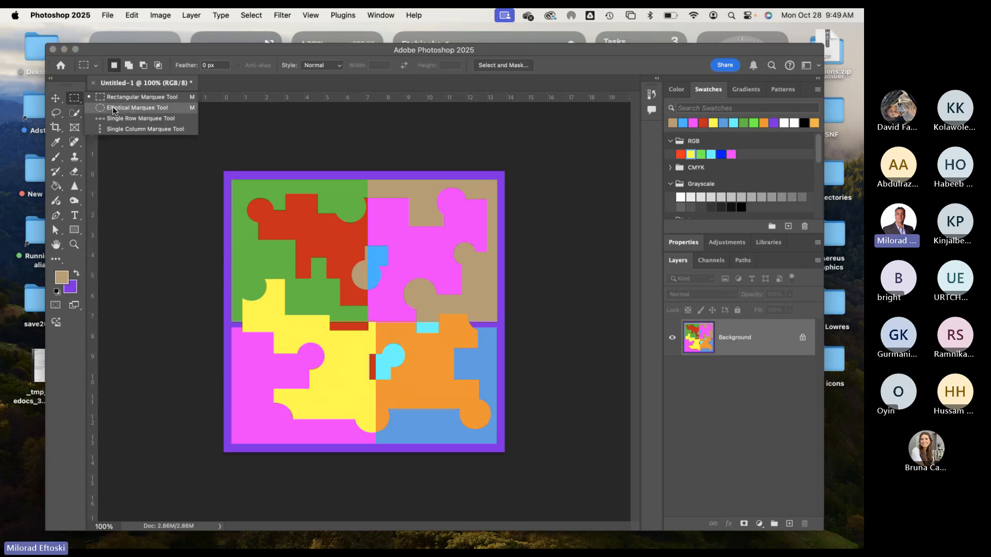
{"action": "left_click", "coordinate": [118, 107]}
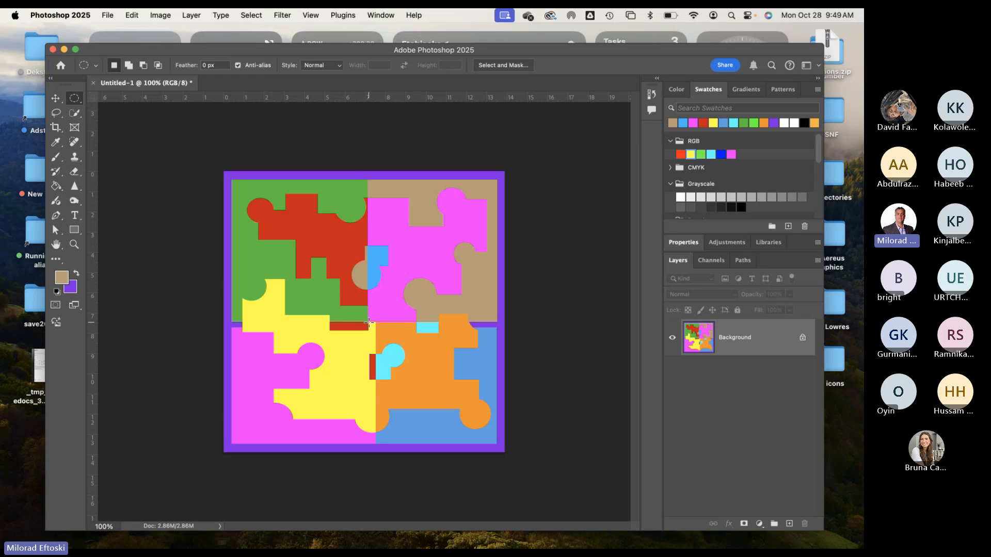
{"action": "left_click_drag", "start_coordinate": [369, 323], "coordinate": [486, 441]}
{"action": "left_click", "coordinate": [580, 348]}
{"action": "left_click_drag", "start_coordinate": [307, 267], "coordinate": [488, 438]}
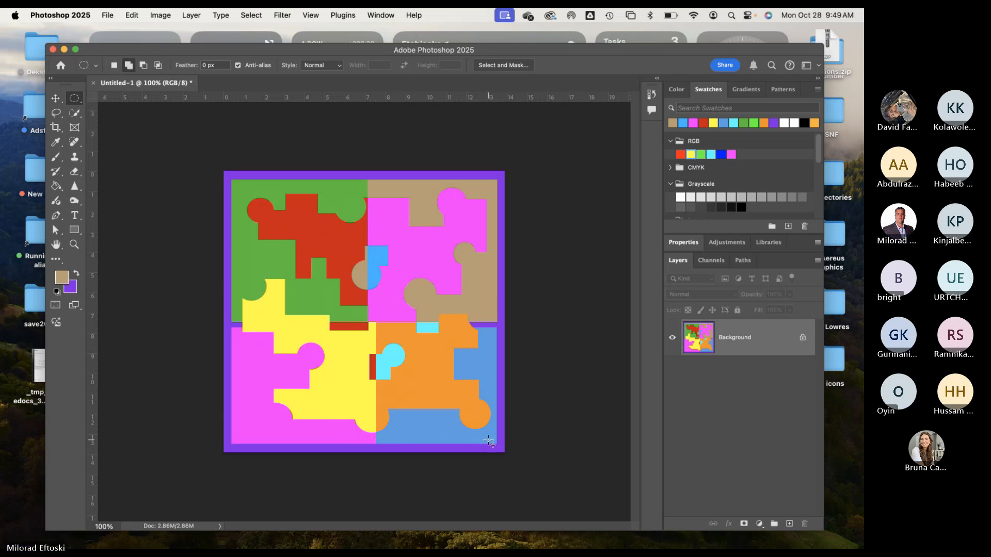
{"action": "left_click_drag", "start_coordinate": [425, 408], "coordinate": [410, 391]}
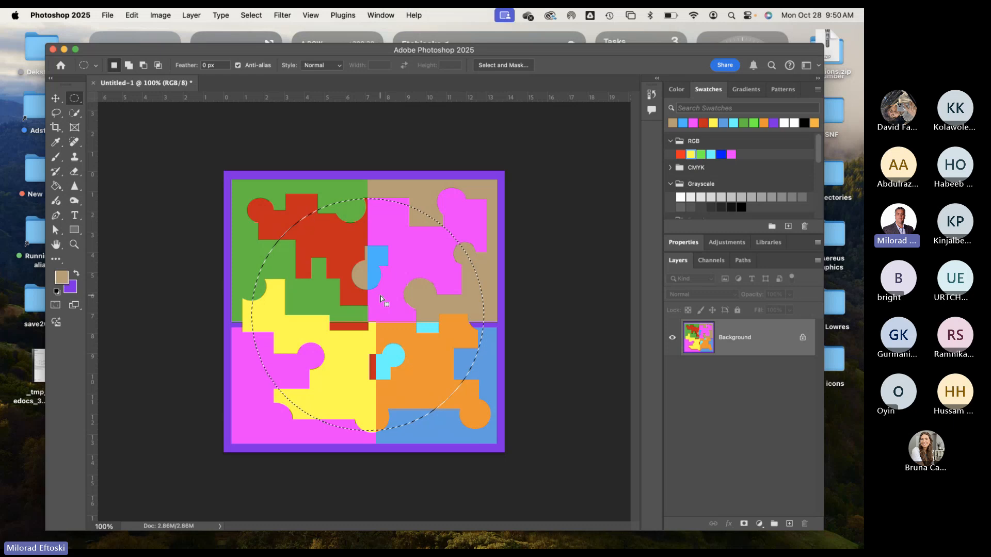
Enlarge the circular selection to about 104% with Transform Selection, and shift it slightly up and to the left
{"action": "left_click", "coordinate": [251, 12]}
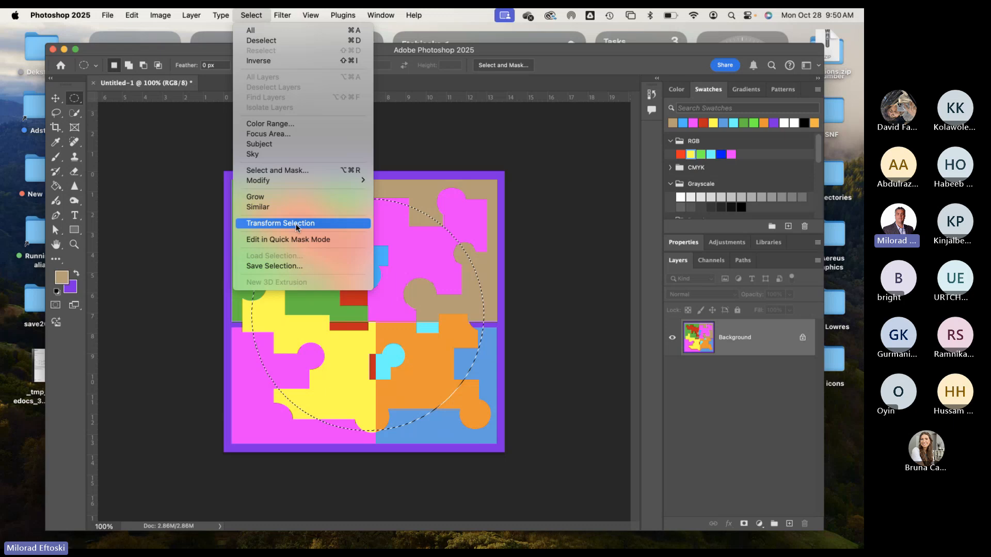
{"action": "left_click", "coordinate": [248, 11]}
{"action": "left_click", "coordinate": [249, 15]}
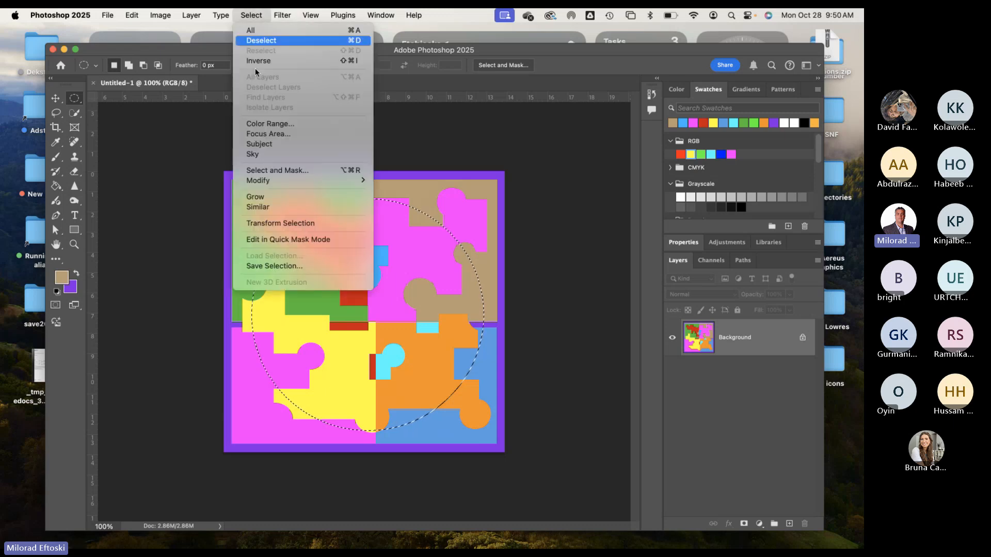
{"action": "mouse_move", "coordinate": [279, 182]}
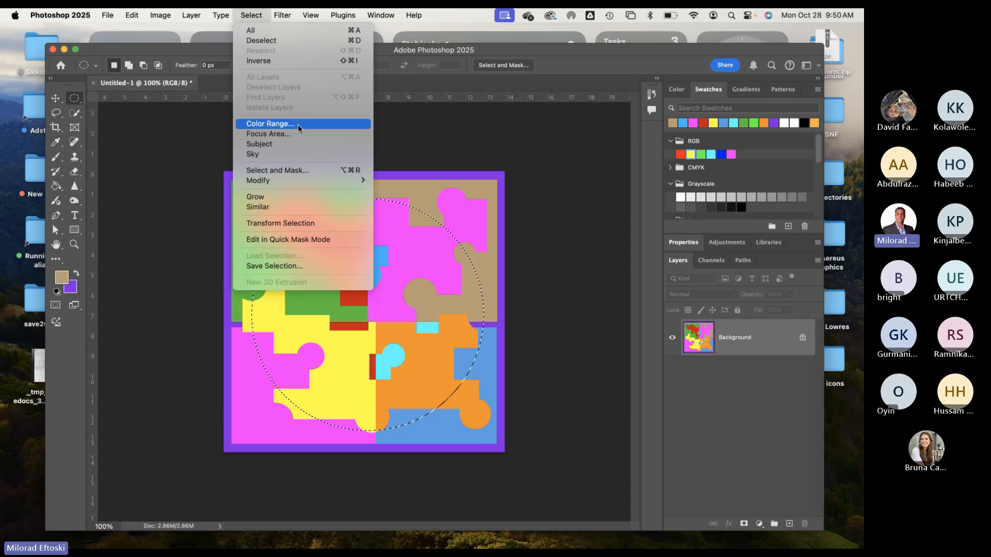
{"action": "left_click", "coordinate": [295, 224]}
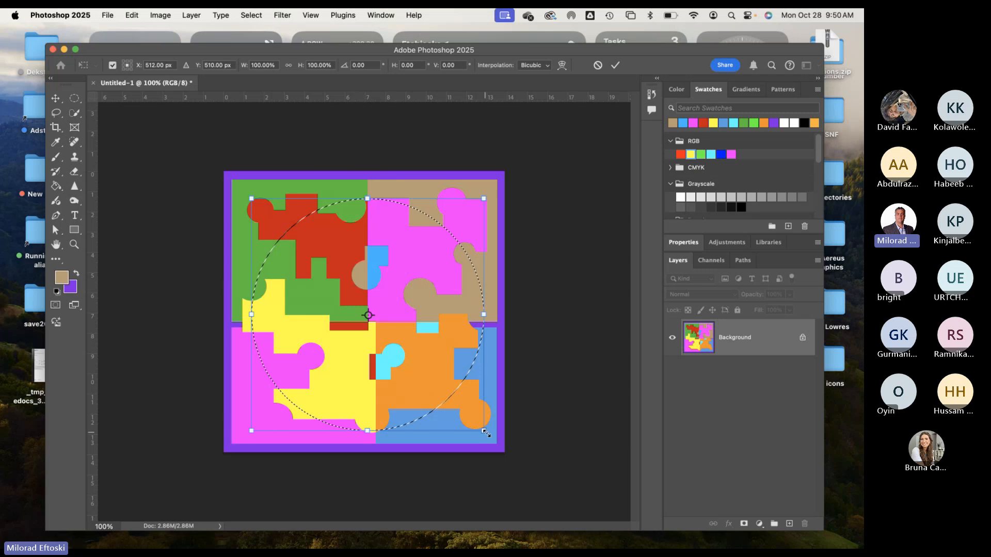
{"action": "left_click_drag", "start_coordinate": [487, 433], "coordinate": [491, 438]}
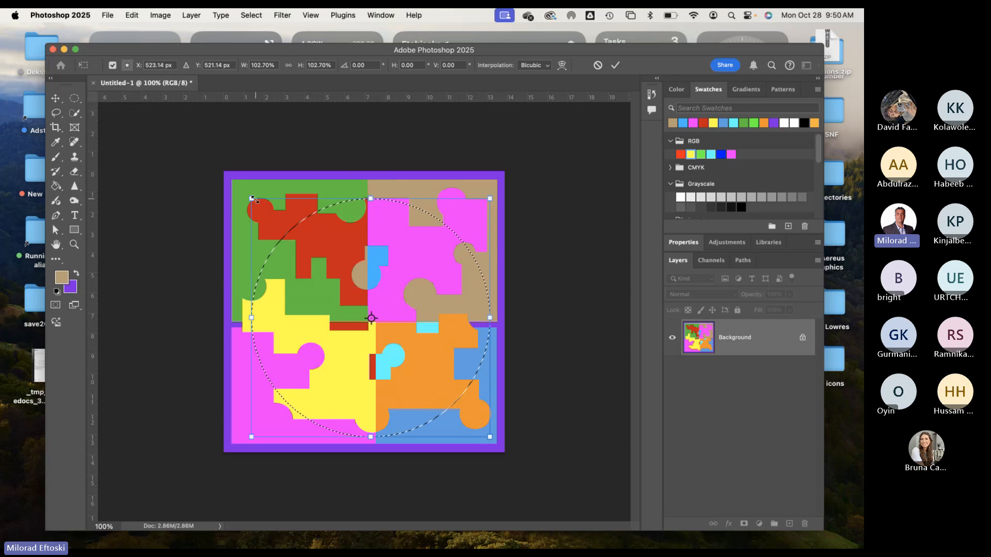
{"action": "left_click_drag", "start_coordinate": [251, 198], "coordinate": [247, 195]}
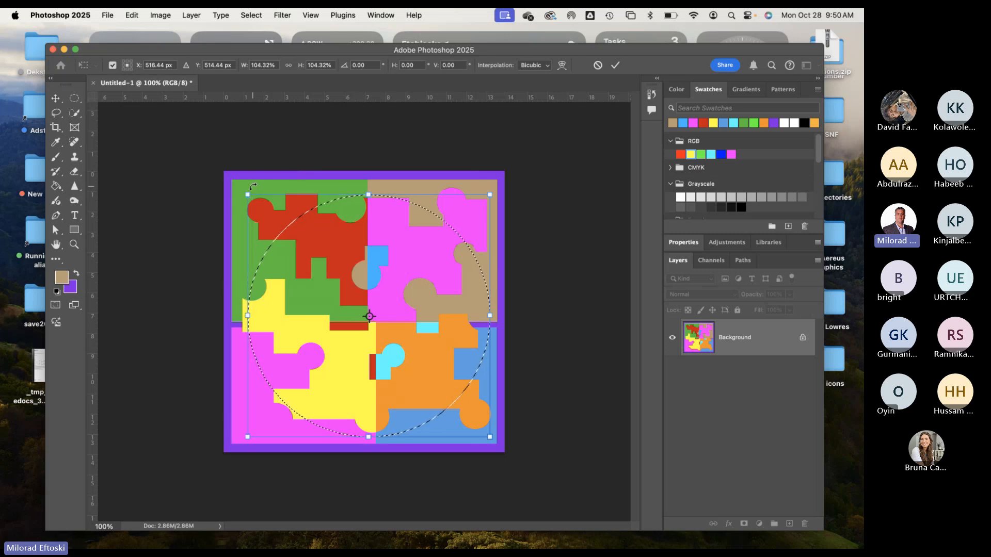
{"action": "key", "text": "Return"}
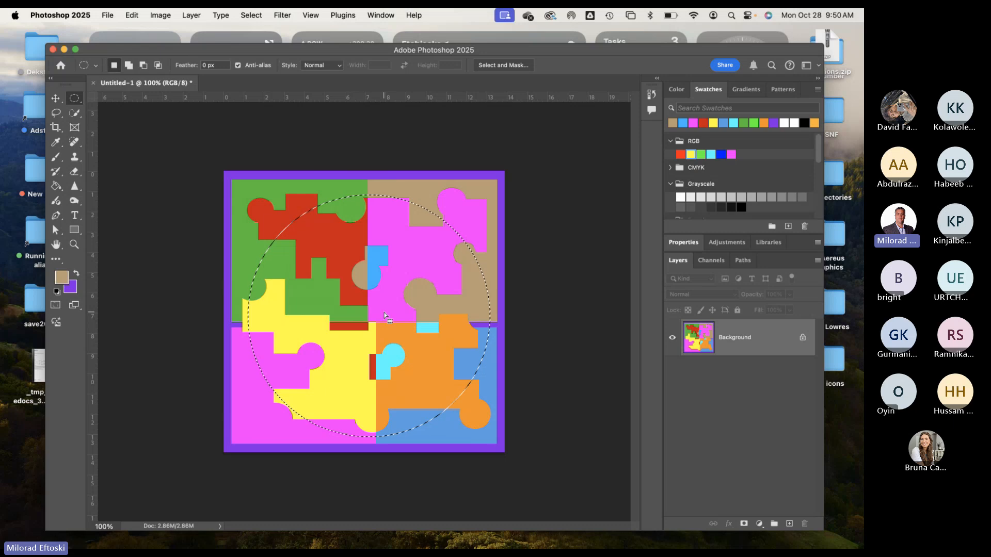
{"action": "left_click_drag", "start_coordinate": [385, 315], "coordinate": [380, 310]}
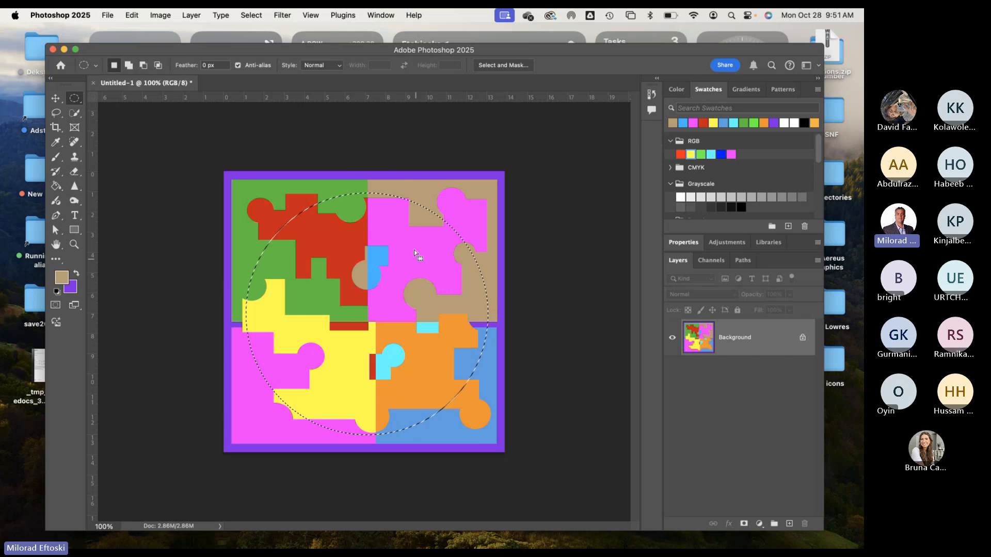
Open the Filter Gallery for the circular selection and preview Sketch filters, including Chalk & Charcoal, Chrome, Conté Crayon and Water Paper
{"action": "left_click", "coordinate": [282, 12]}
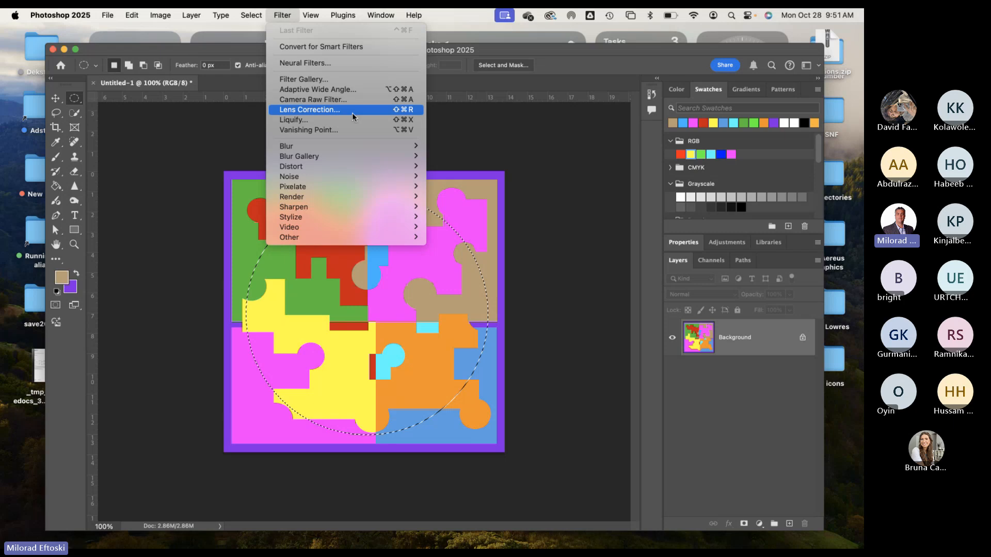
{"action": "mouse_move", "coordinate": [333, 167]}
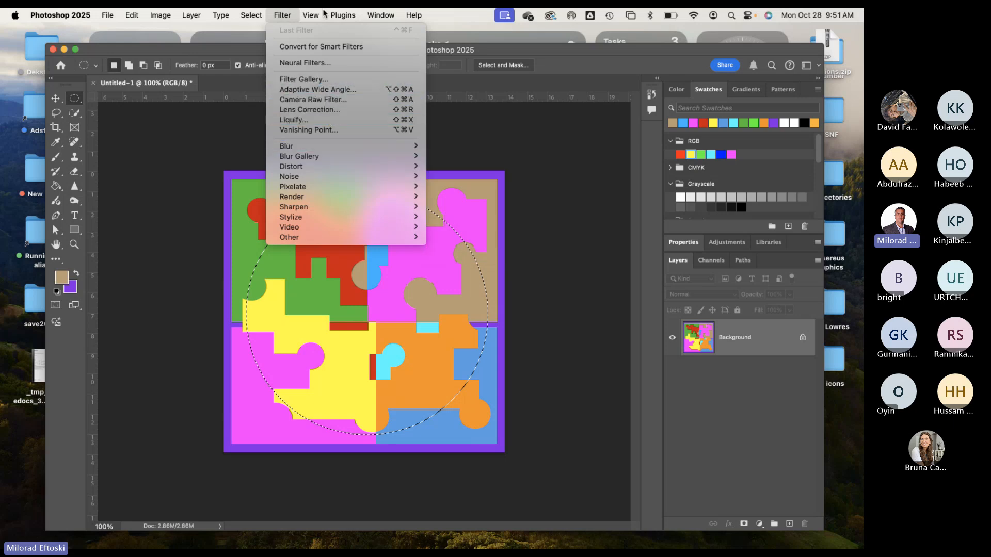
{"action": "left_click", "coordinate": [316, 80]}
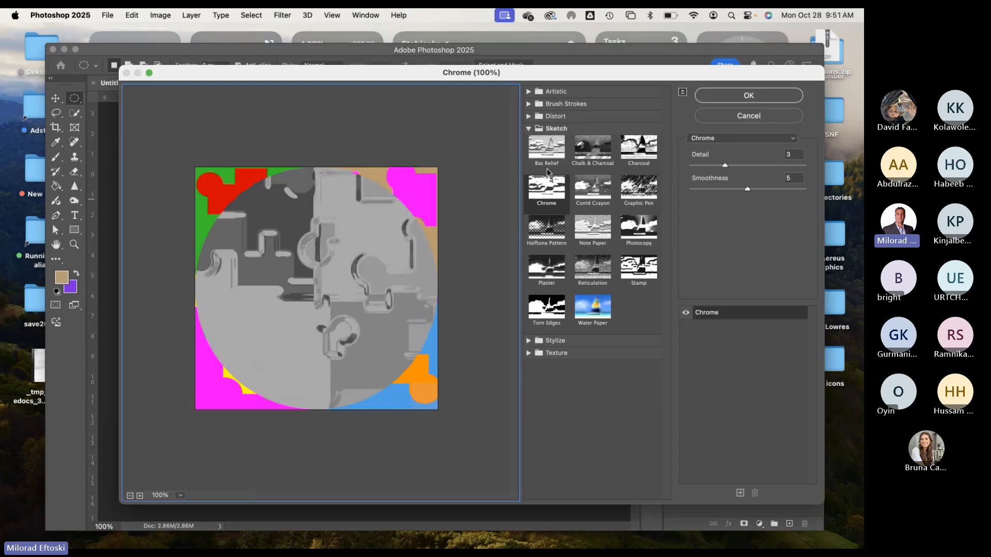
{"action": "left_click", "coordinate": [592, 150]}
{"action": "left_click", "coordinate": [562, 187]}
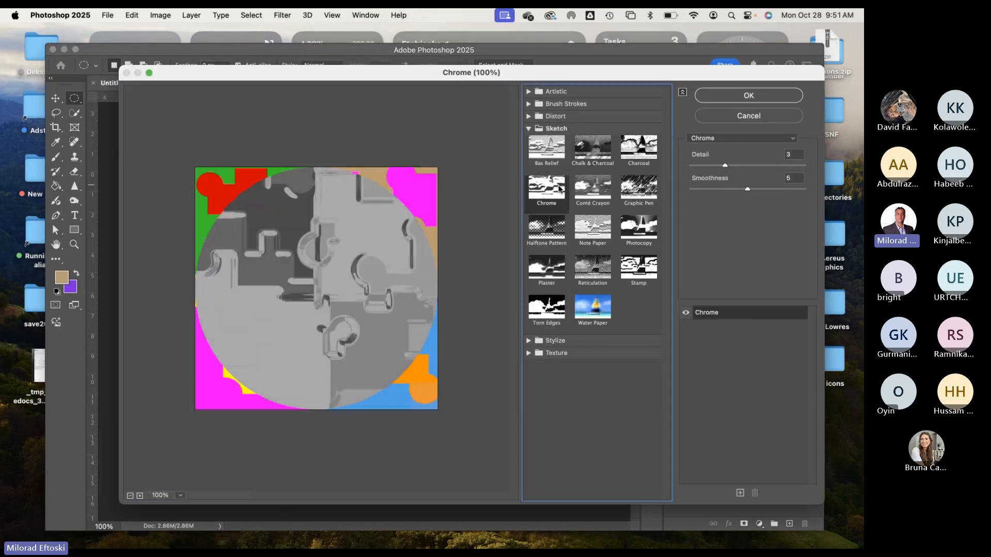
{"action": "left_click", "coordinate": [593, 195]}
{"action": "left_click", "coordinate": [592, 307]}
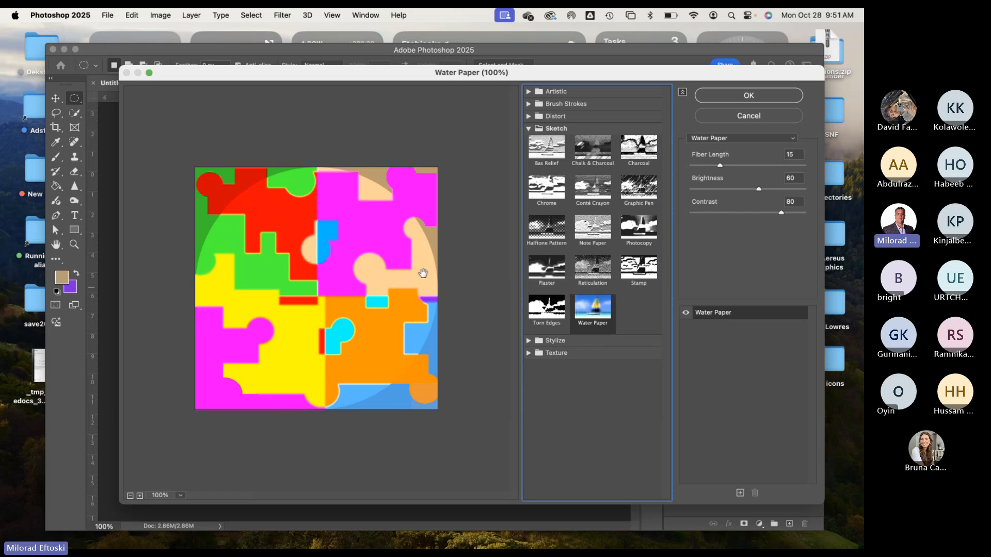
Preview the Artistic filters on the circular selection, including Cutout, Film Grain, Paint Daubs, Palette Knife, Plastic Wrap, Rough Pastels, Sponge and Smudge Stick
{"action": "left_click", "coordinate": [528, 91]}
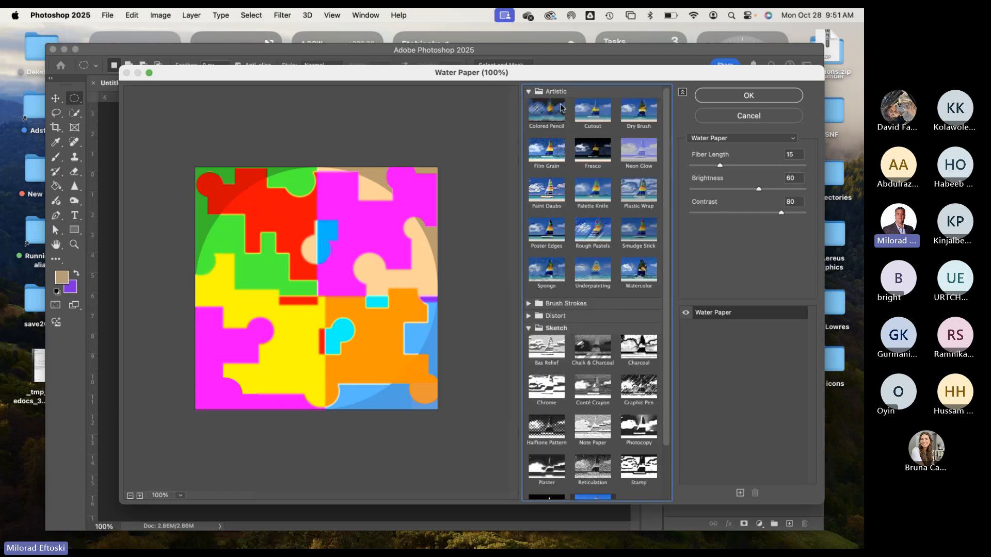
{"action": "left_click", "coordinate": [542, 113]}
{"action": "left_click", "coordinate": [596, 116]}
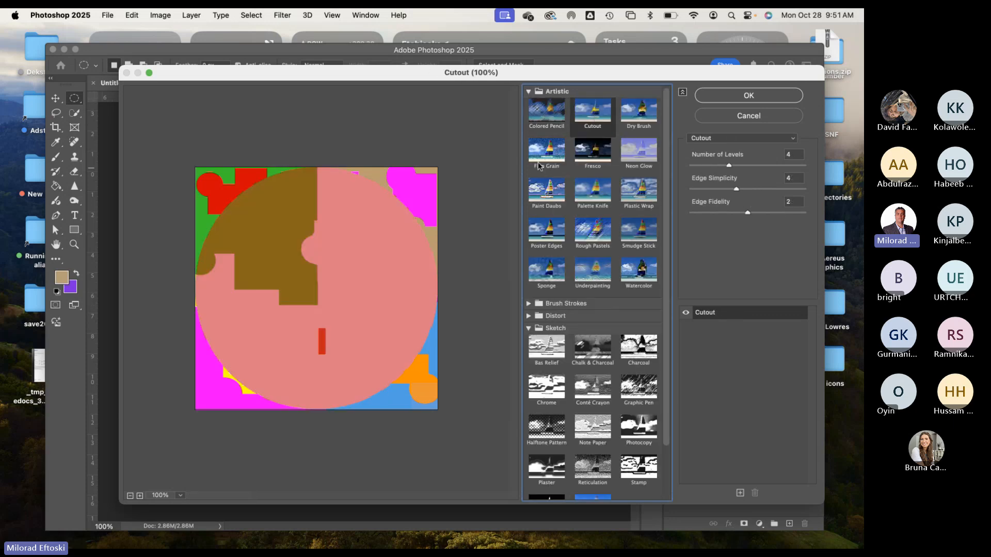
{"action": "left_click", "coordinate": [543, 159]}
{"action": "left_click", "coordinate": [549, 203]}
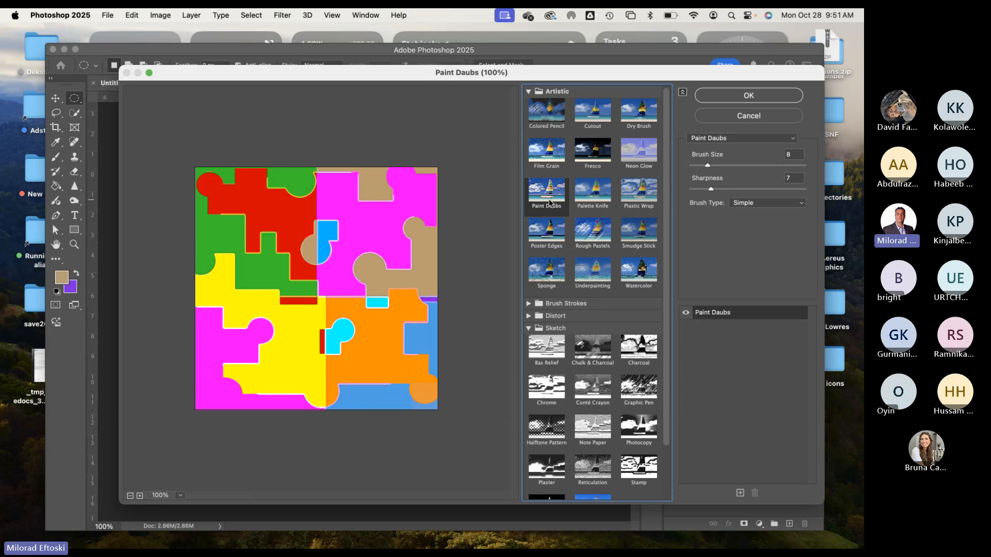
{"action": "left_click", "coordinate": [592, 192]}
{"action": "left_click", "coordinate": [655, 199]}
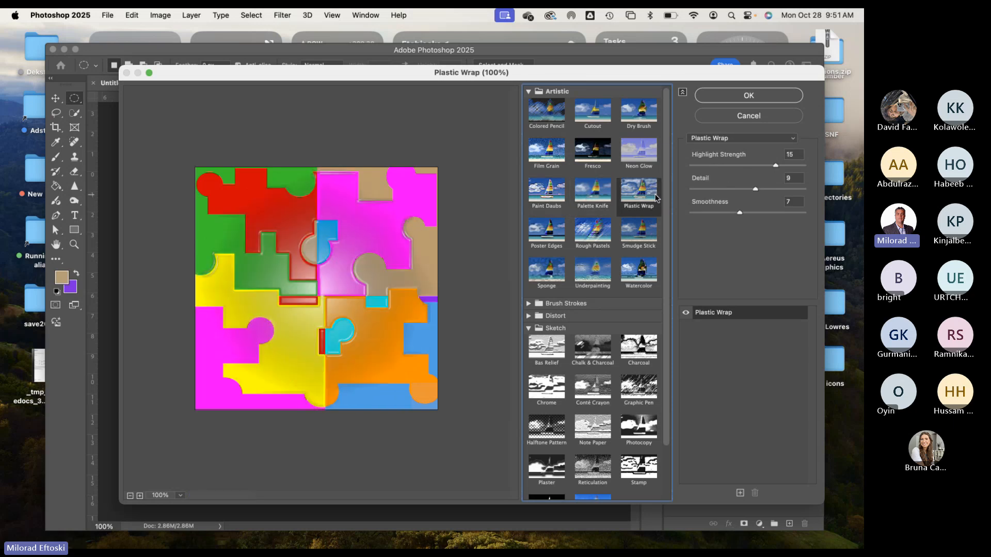
{"action": "left_click", "coordinate": [597, 241]}
{"action": "left_click", "coordinate": [556, 276]}
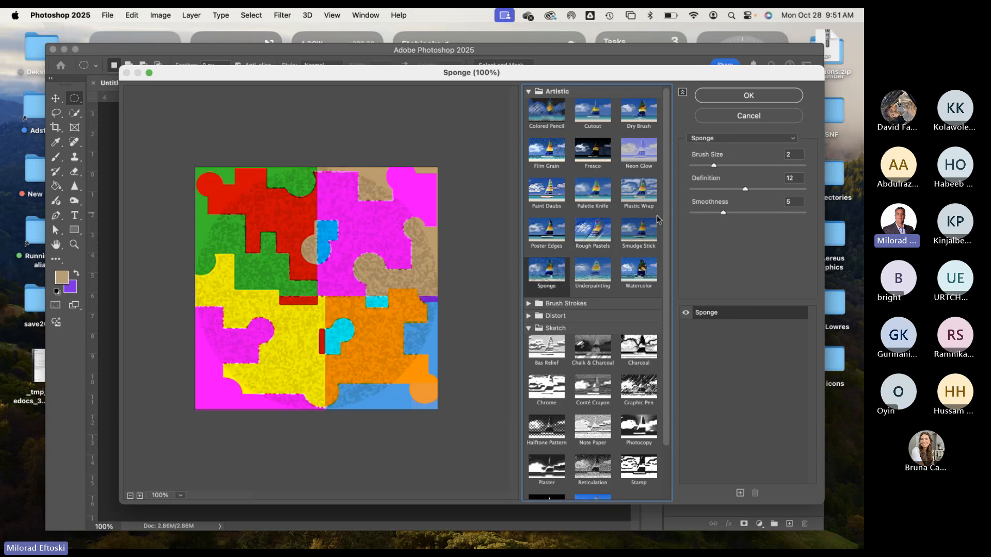
{"action": "left_click", "coordinate": [641, 232]}
Apply the Plastic Wrap filter to the circular selection with Highlight Strength 15, Detail 9 and Smoothness 7
{"action": "left_click", "coordinate": [644, 195]}
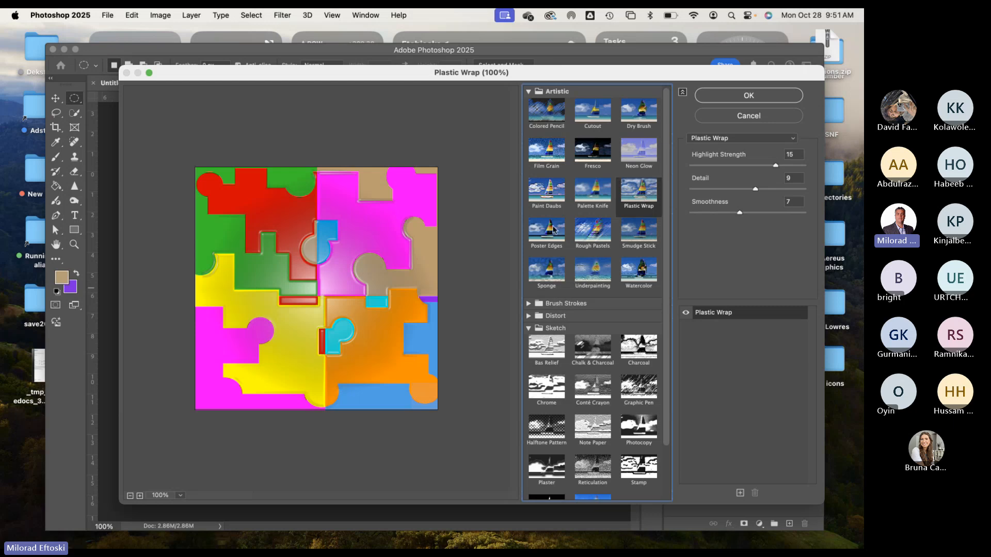
{"action": "left_click", "coordinate": [528, 92]}
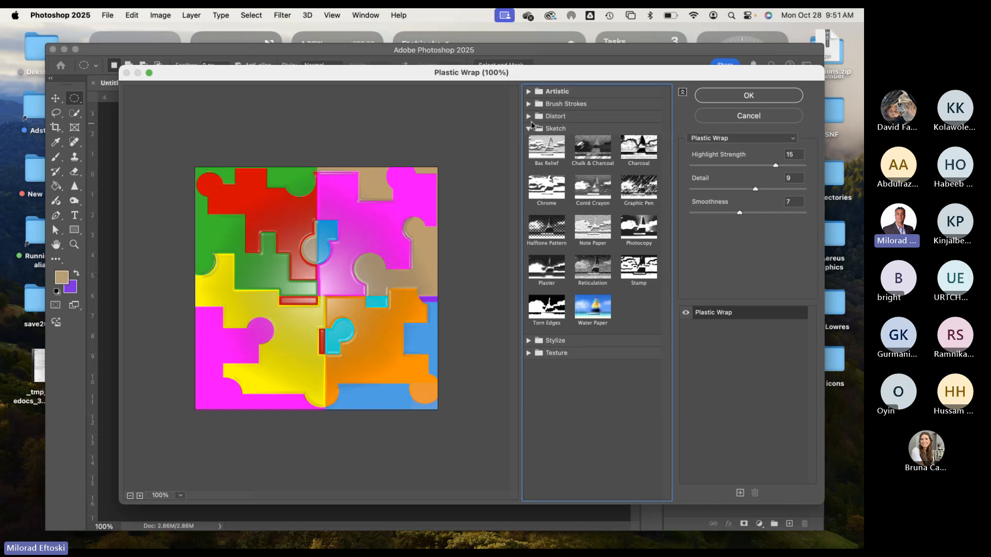
{"action": "left_click", "coordinate": [528, 117]}
{"action": "left_click", "coordinate": [715, 98]}
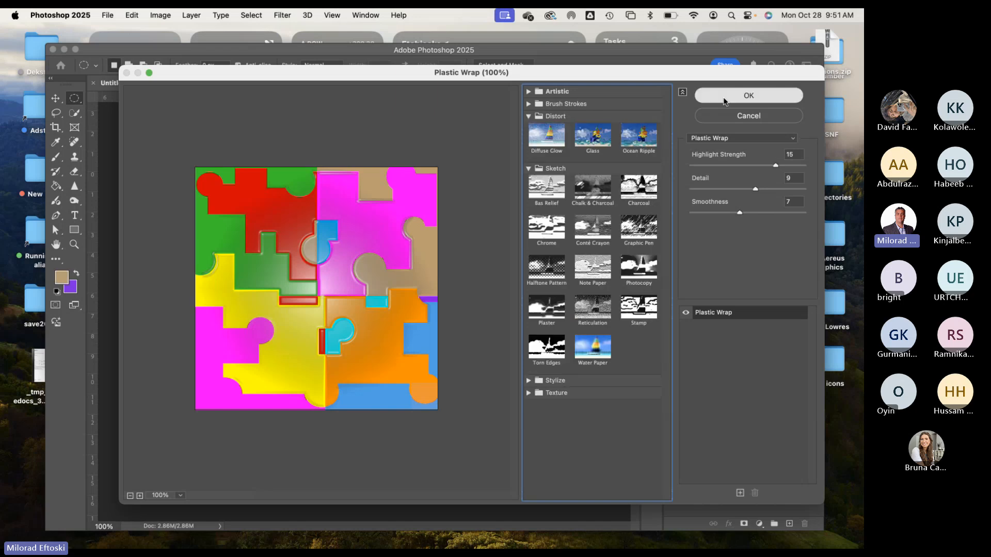
Deselect the circle, step backward and forward through the latest changes, and undo the deselection
{"action": "left_click", "coordinate": [364, 293]}
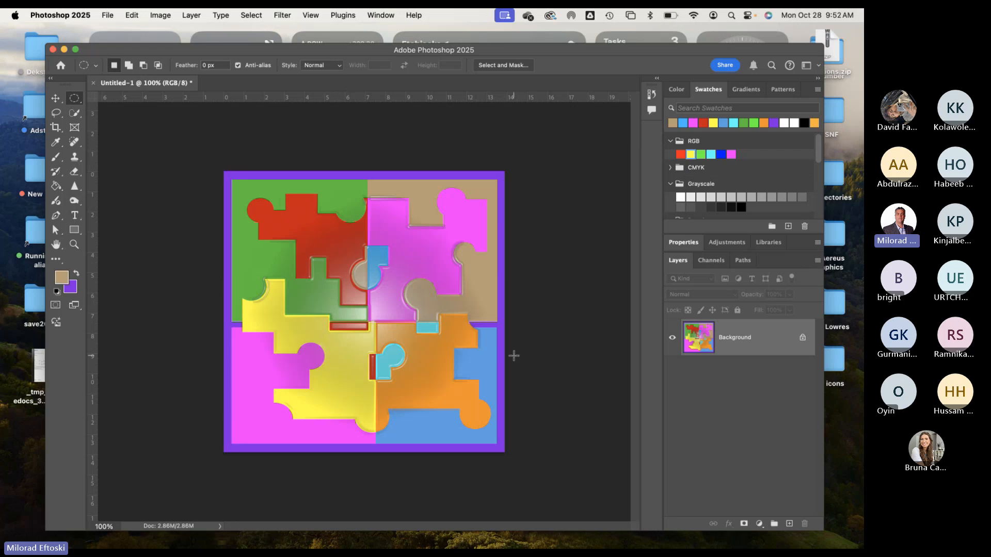
{"action": "key", "text": "super+z"}
{"action": "key", "text": "super+z"}
{"action": "key", "text": "shift+super+z"}
{"action": "key", "text": "shift+super+z"}
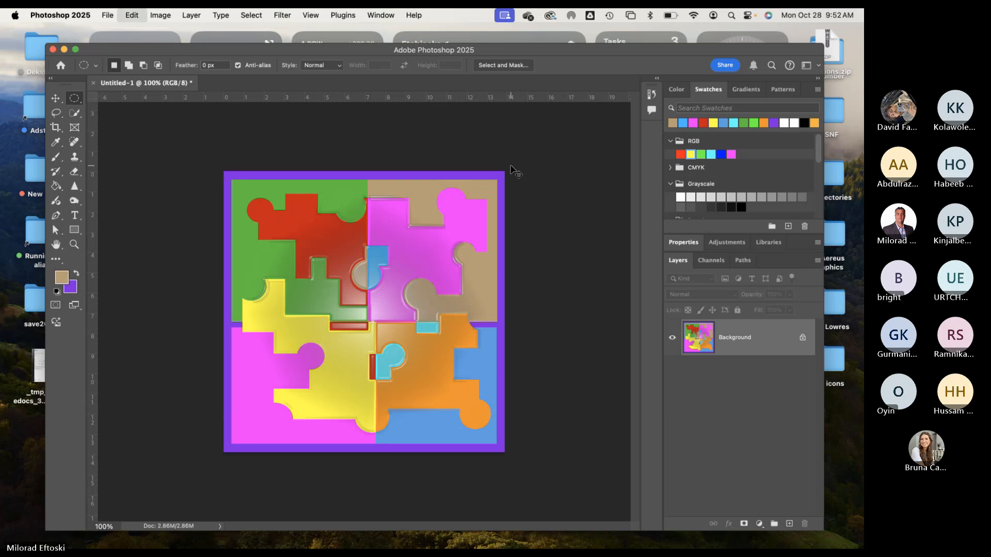
{"action": "key", "text": "super+z"}
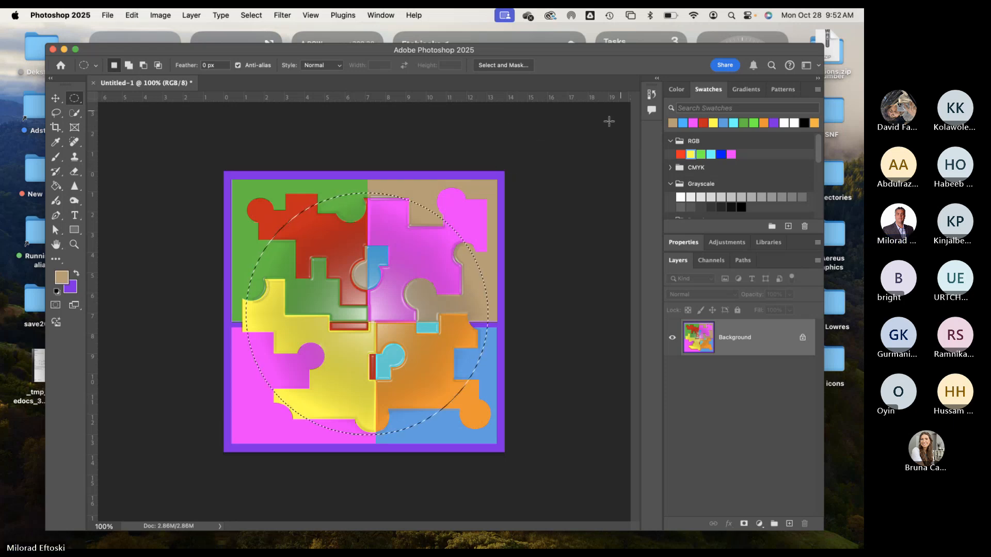
Show the History panel, tall enough to list many of the recent states
{"action": "left_click", "coordinate": [381, 15]}
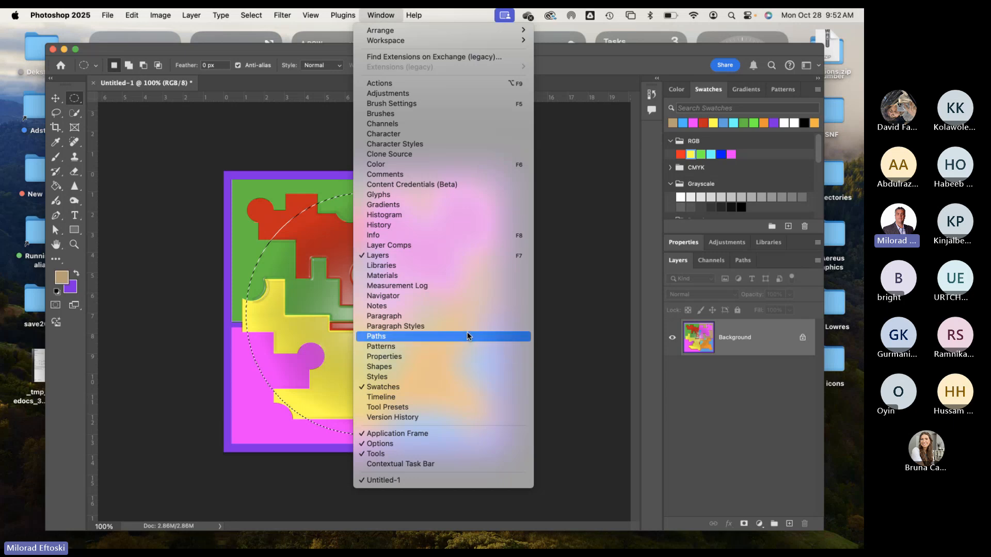
{"action": "left_click", "coordinate": [429, 225]}
{"action": "left_click_drag", "start_coordinate": [633, 165], "coordinate": [633, 428]}
{"action": "left_click", "coordinate": [653, 94]}
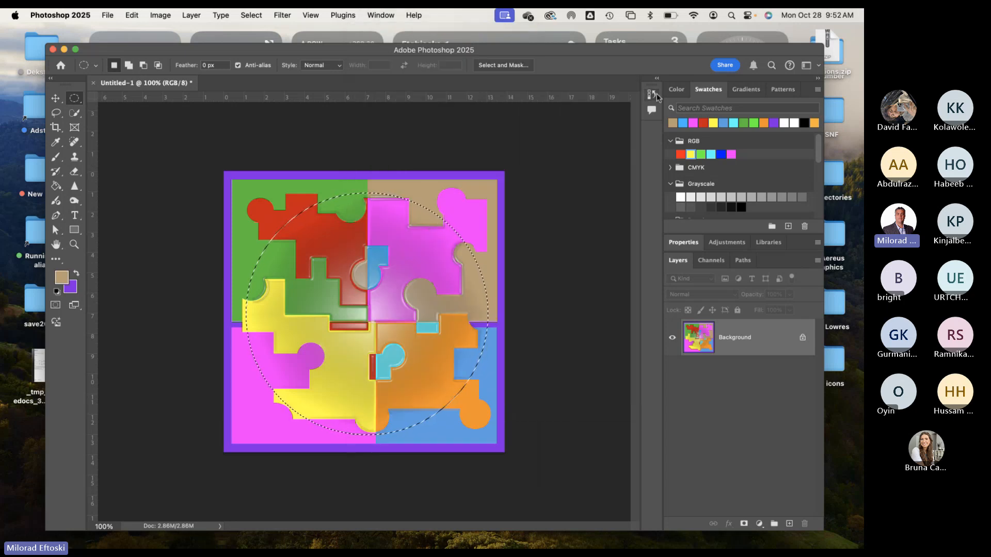
{"action": "left_click", "coordinate": [654, 94]}
{"action": "left_click", "coordinate": [654, 94]}
{"action": "left_click", "coordinate": [653, 94]}
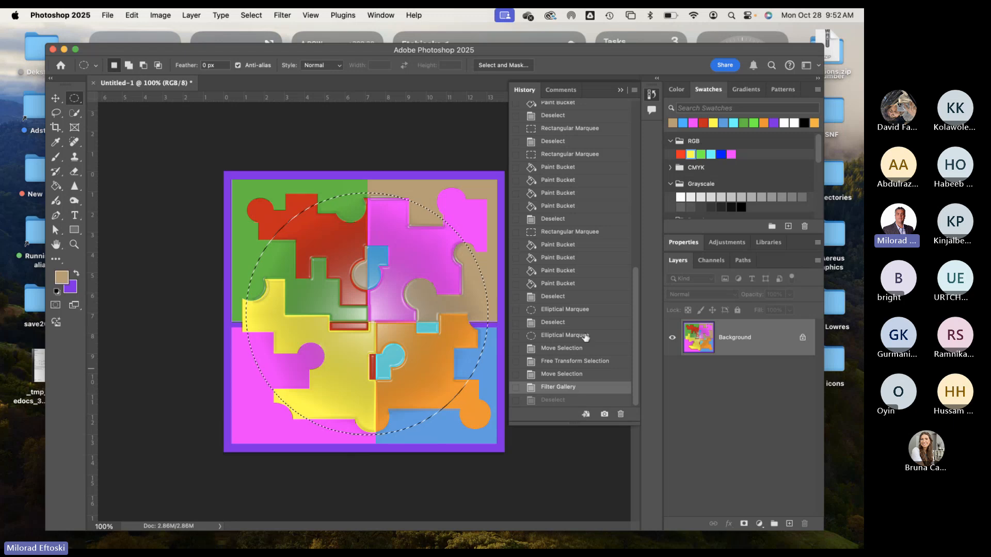
Review earlier history states, going back from the recent Paint Bucket fills to the first fill and the original Untitled-1 snapshot
{"action": "left_click", "coordinate": [569, 283]}
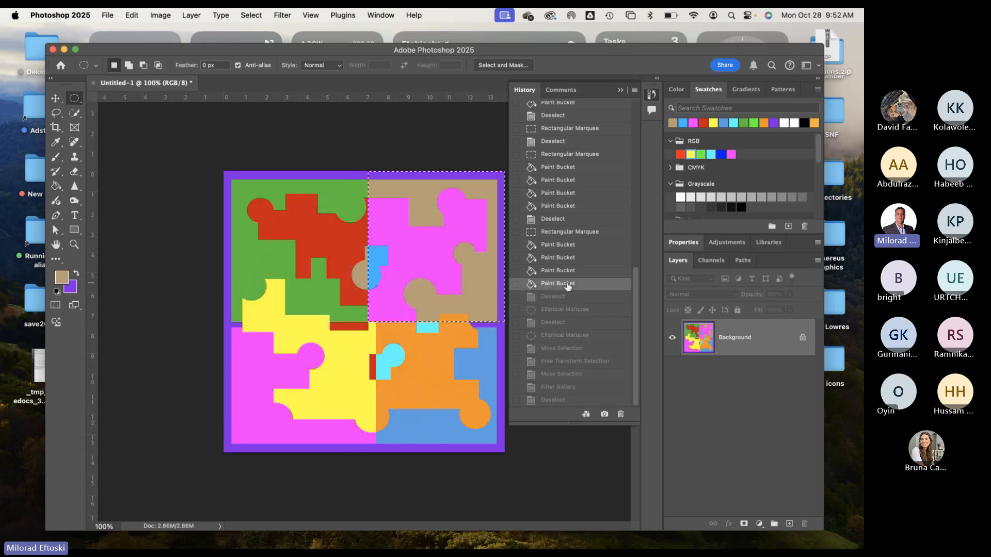
{"action": "left_click", "coordinate": [570, 247]}
{"action": "left_click", "coordinate": [587, 204]}
{"action": "scroll", "coordinate": [582, 195], "scroll_direction": "up", "scroll_amount": 5}
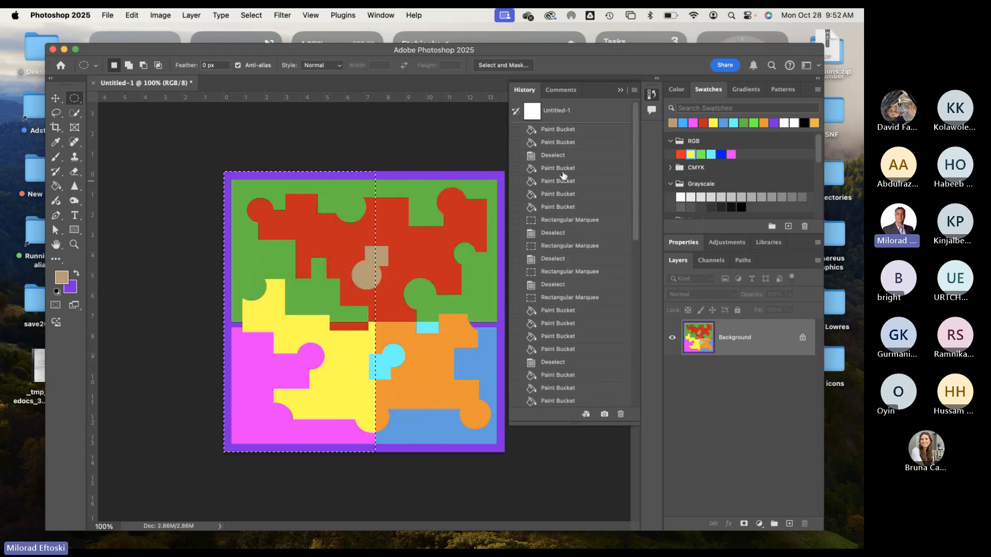
{"action": "left_click", "coordinate": [564, 165]}
{"action": "left_click", "coordinate": [562, 144]}
{"action": "left_click", "coordinate": [560, 133]}
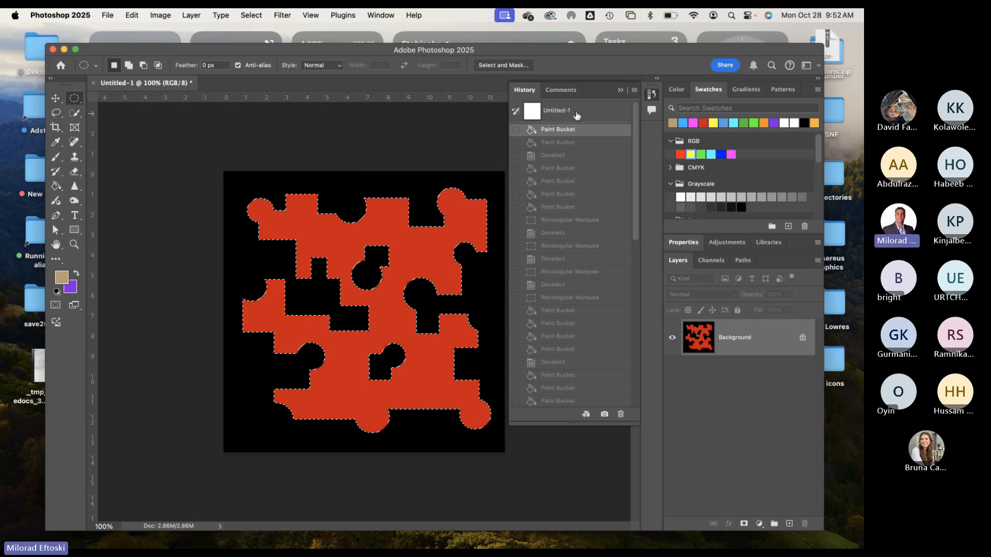
{"action": "left_click", "coordinate": [576, 113]}
{"action": "left_click", "coordinate": [562, 133]}
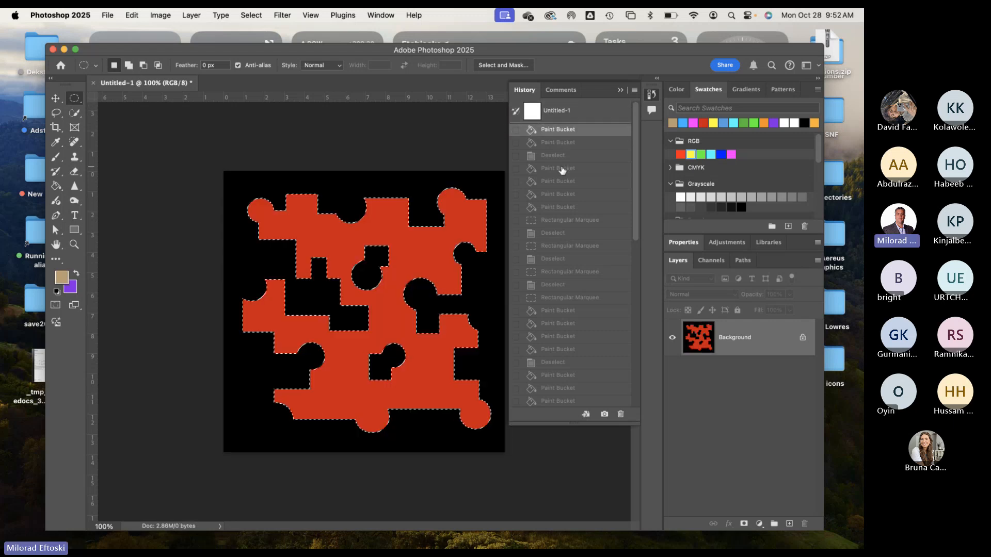
Step forward through the Paint Bucket and Rectangular Marquee history states, and return to the Filter Gallery state
{"action": "left_click", "coordinate": [562, 169]}
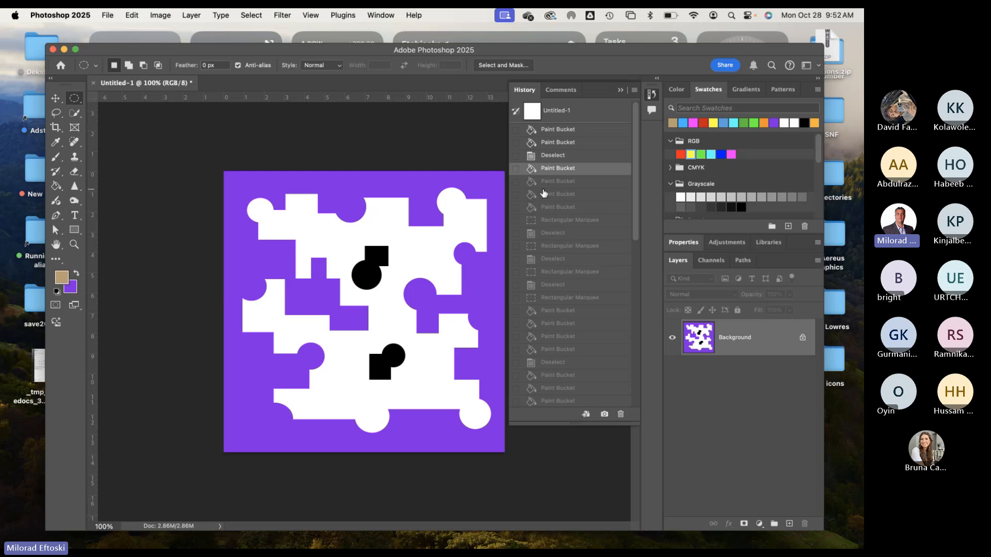
{"action": "left_click", "coordinate": [554, 225]}
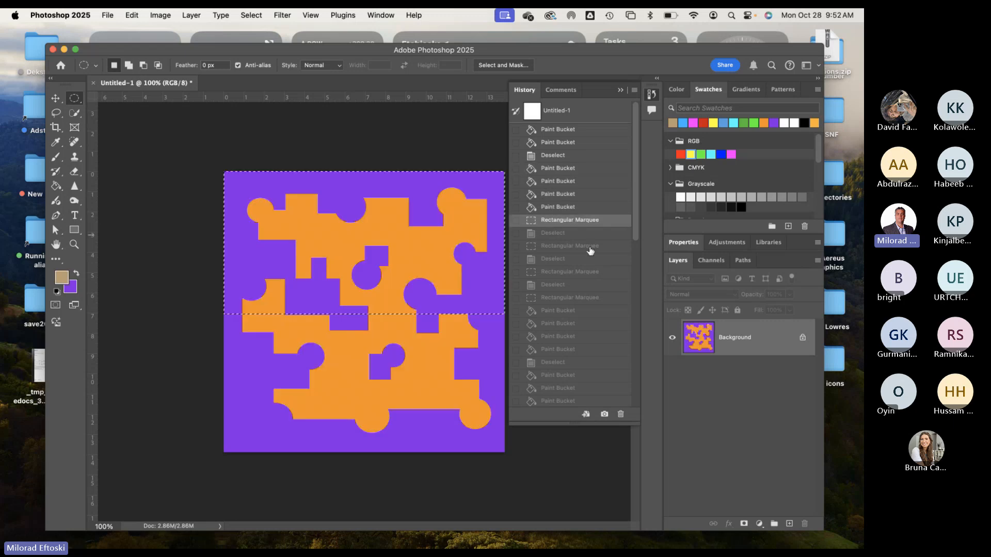
{"action": "left_click", "coordinate": [588, 248]}
{"action": "left_click", "coordinate": [582, 298]}
{"action": "scroll", "coordinate": [588, 310], "scroll_direction": "down", "scroll_amount": 5}
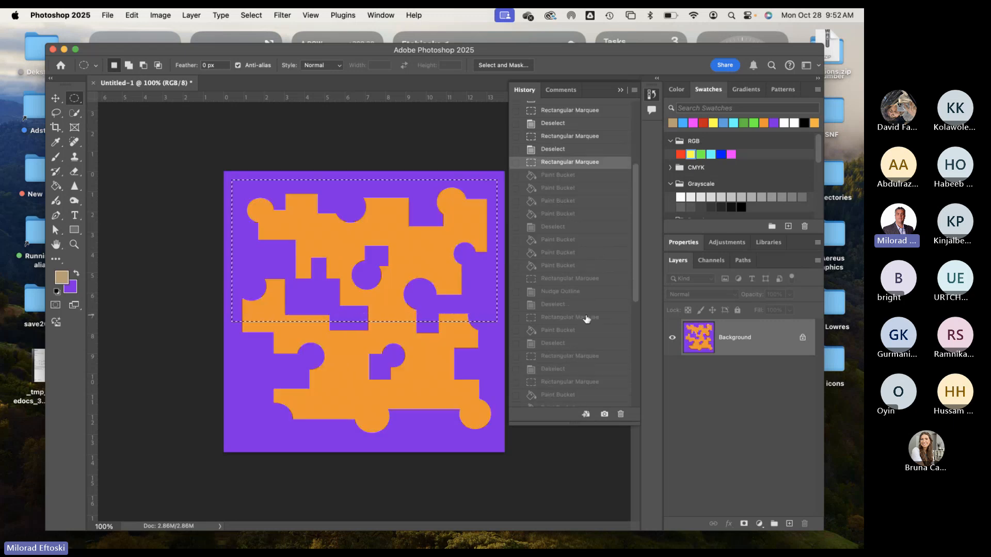
{"action": "left_click", "coordinate": [585, 318]}
{"action": "scroll", "coordinate": [584, 320], "scroll_direction": "down", "scroll_amount": 8}
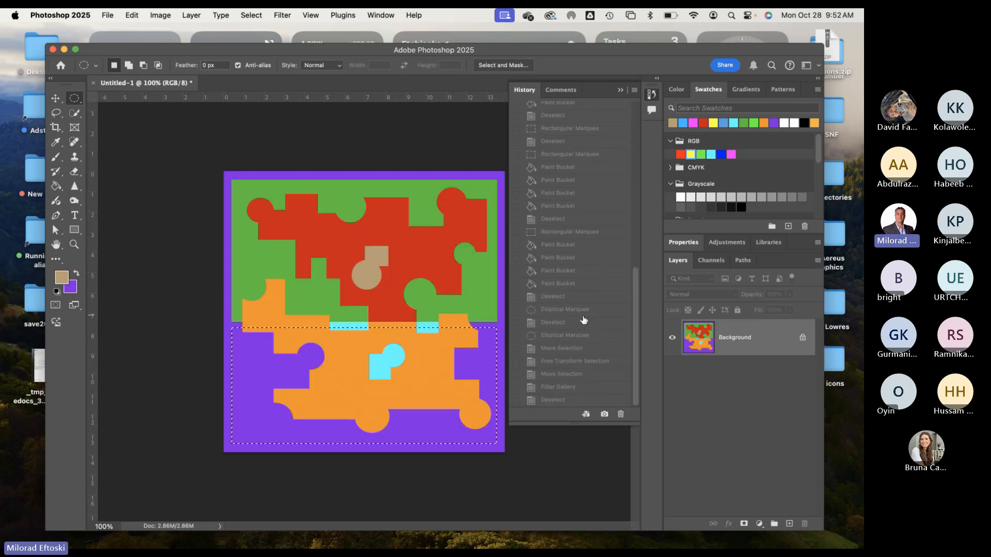
{"action": "left_click", "coordinate": [571, 388]}
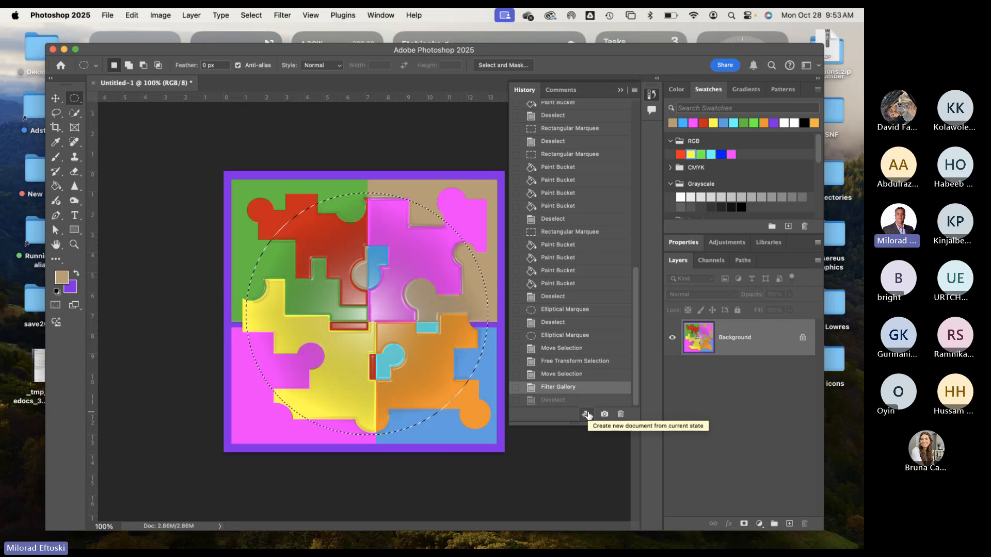
Create a new snapshot of the Filter Gallery state and select it in the history
{"action": "scroll", "coordinate": [599, 405], "scroll_direction": "up", "scroll_amount": 1}
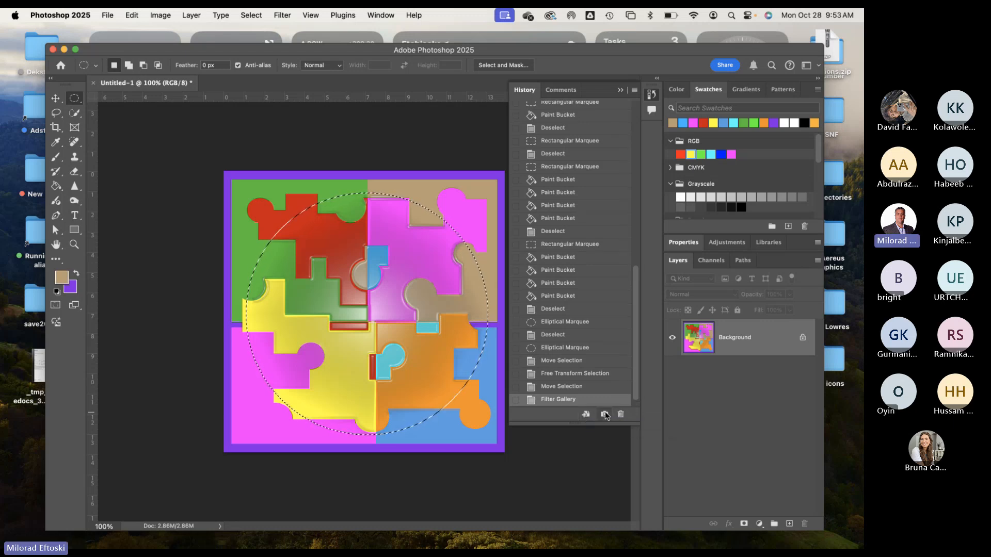
{"action": "scroll", "coordinate": [604, 316], "scroll_direction": "up", "scroll_amount": 10}
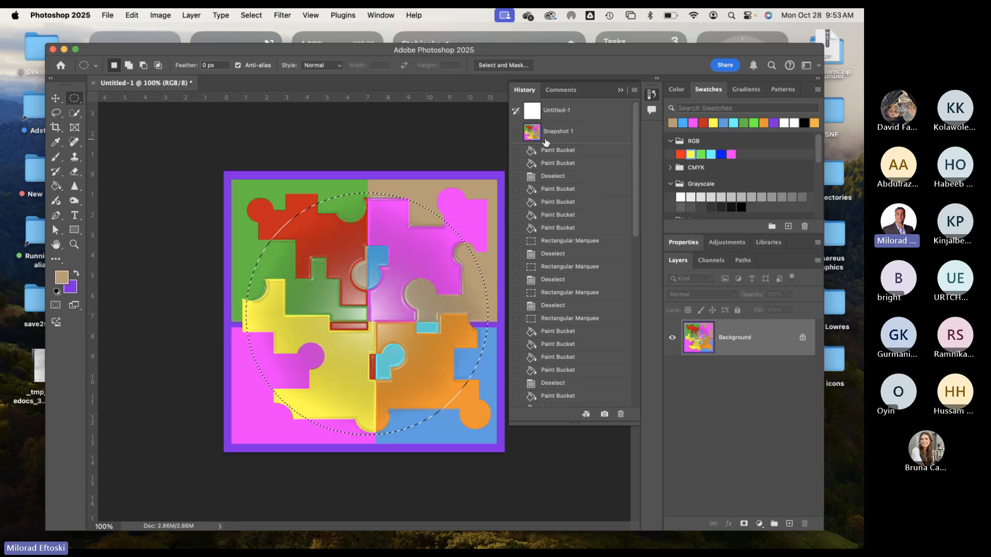
{"action": "left_click", "coordinate": [529, 136]}
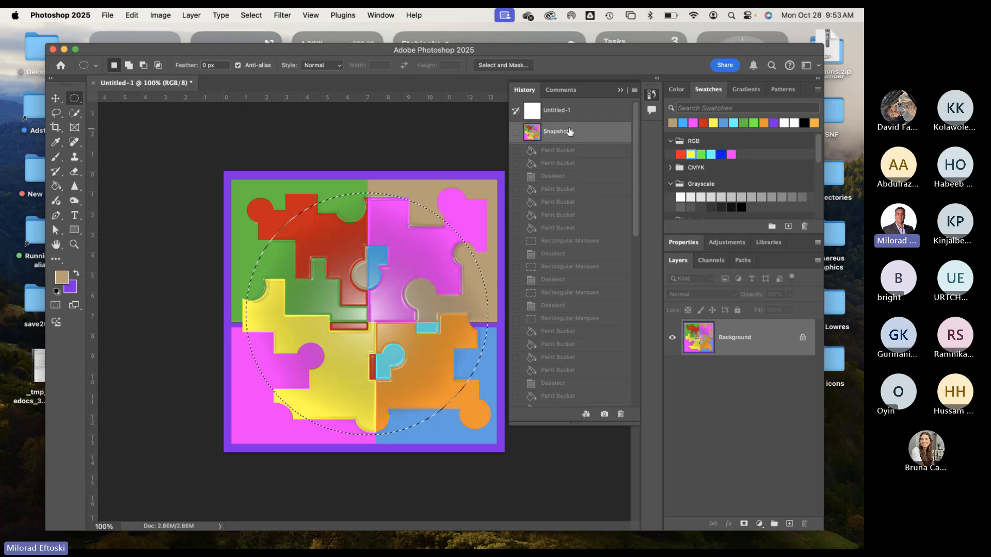
Compare the original Untitled-1 snapshot with the new snapshot, return to the new one, and collapse the History panel
{"action": "left_click", "coordinate": [570, 113]}
{"action": "left_click", "coordinate": [562, 131]}
{"action": "scroll", "coordinate": [580, 289], "scroll_direction": "down", "scroll_amount": 10}
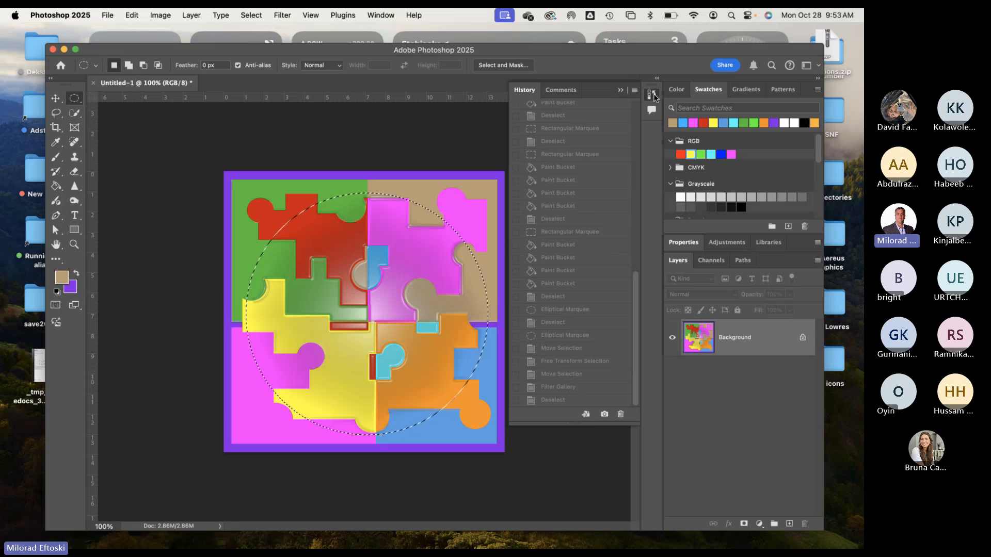
{"action": "left_click", "coordinate": [653, 95]}
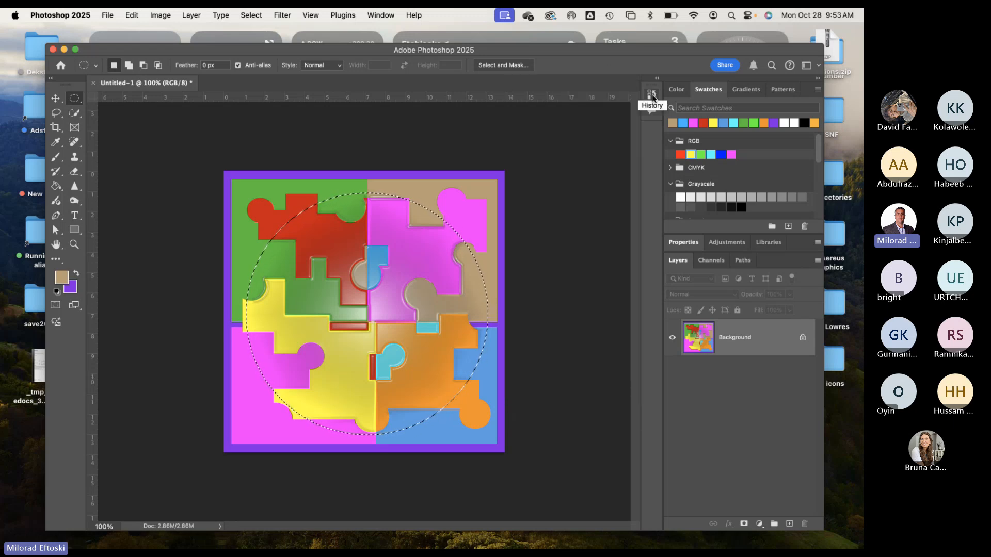
Reapply the last Filter Gallery effect to the circular selection, and undo it
{"action": "left_click", "coordinate": [311, 15]}
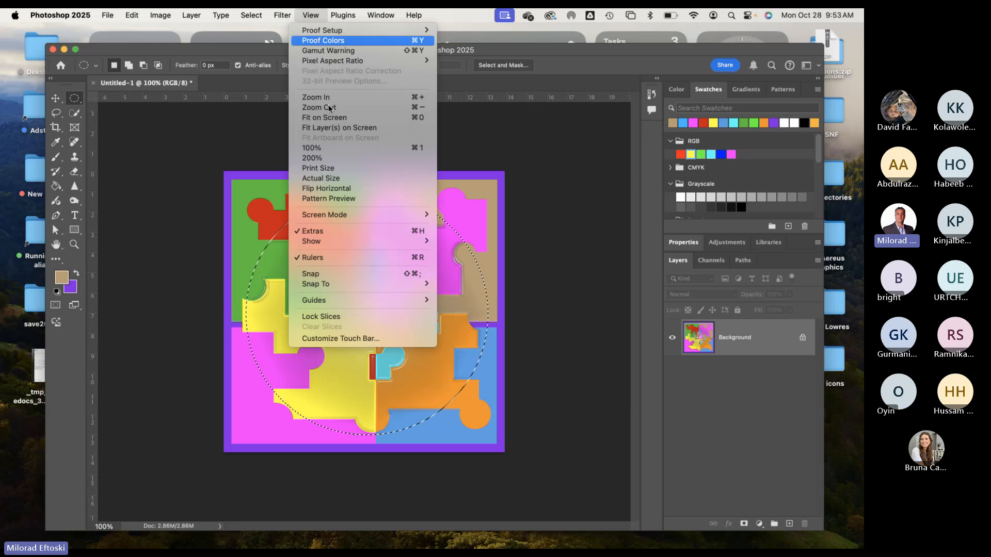
{"action": "mouse_move", "coordinate": [280, 12]}
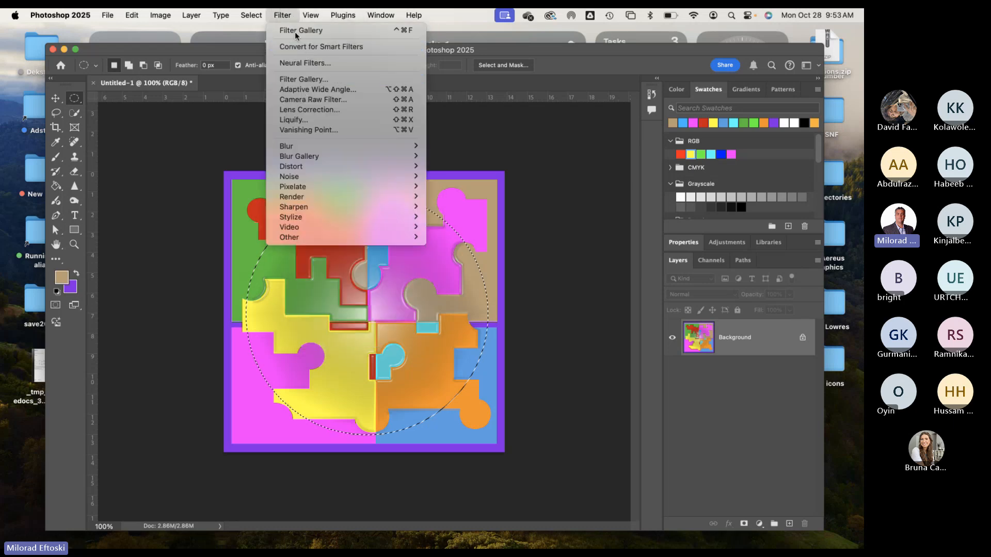
{"action": "left_click", "coordinate": [343, 32]}
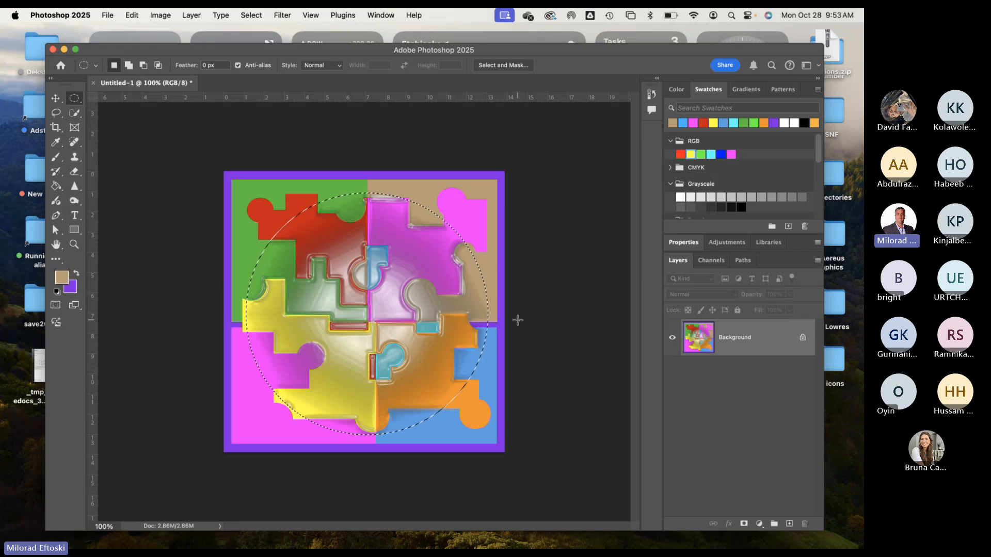
{"action": "key", "text": "super+z"}
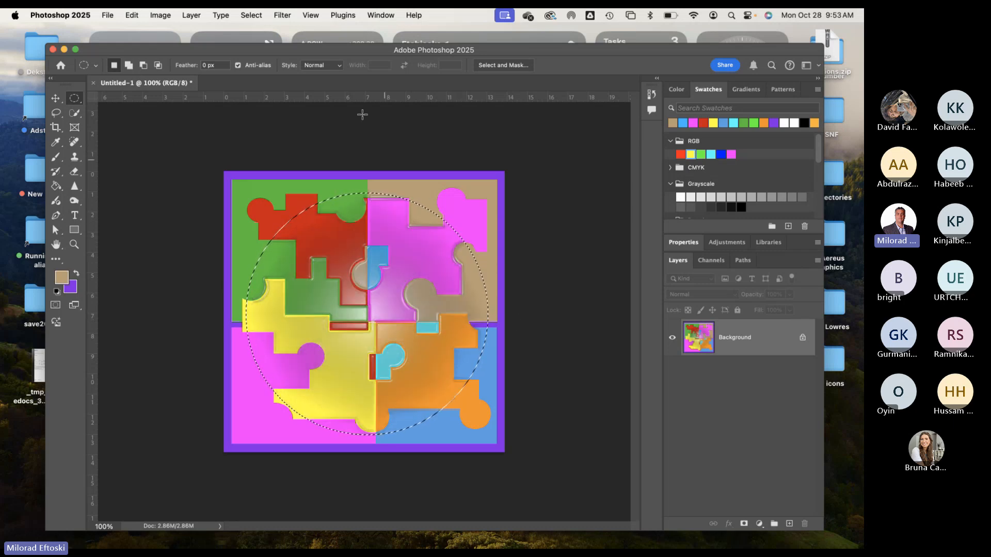
Apply Plastic Wrap again to the circular selection with Highlight Strength 15, Detail 9 and Smoothness 7
{"action": "left_click", "coordinate": [282, 15]}
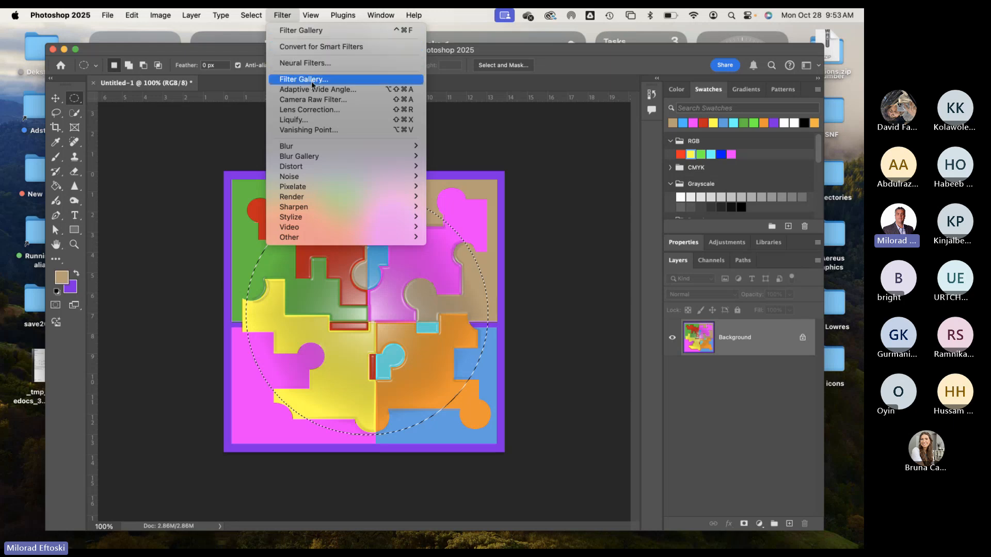
{"action": "left_click", "coordinate": [336, 79]}
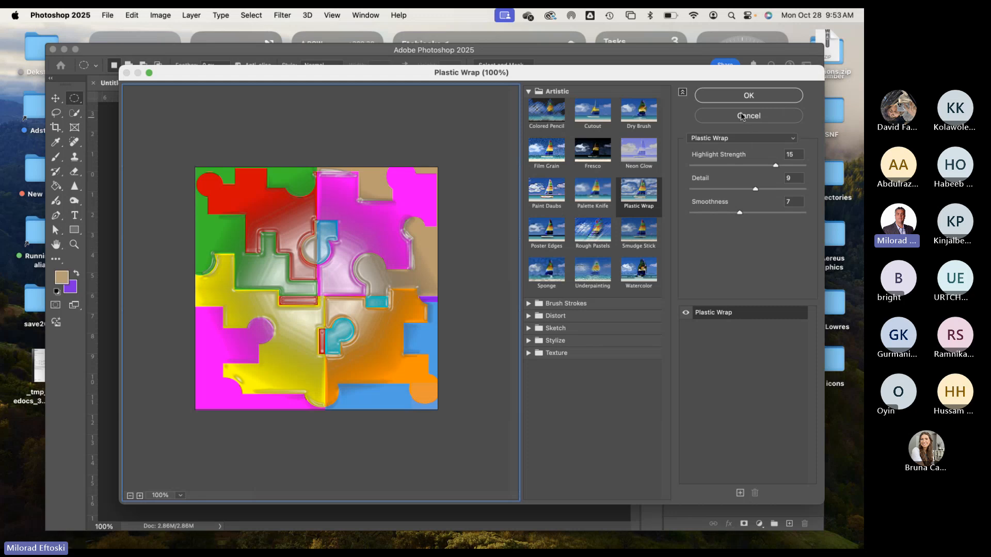
{"action": "left_click", "coordinate": [747, 96]}
Deselect the circle to view the filtered artwork and undo the deselection, twice in a row
{"action": "left_click", "coordinate": [562, 259]}
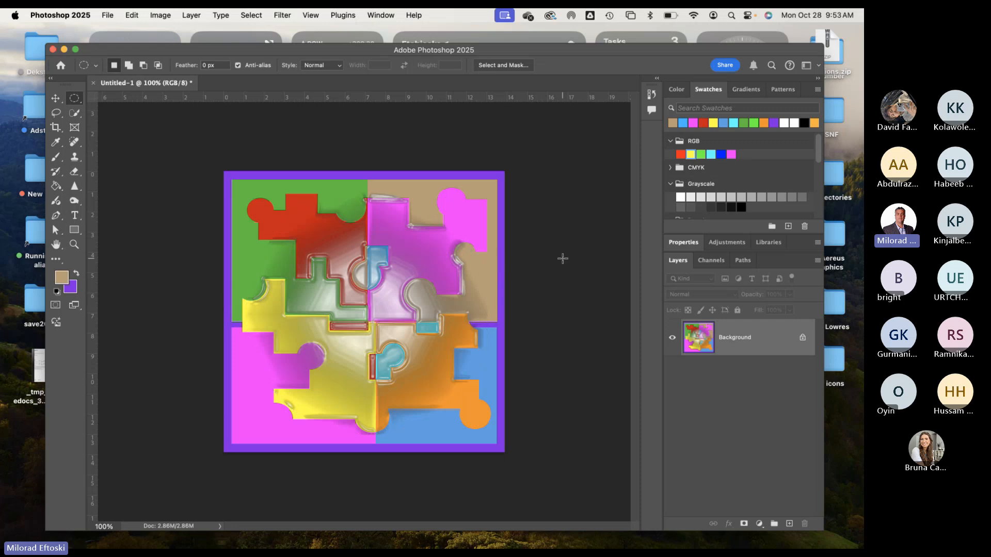
{"action": "key", "text": "super+z"}
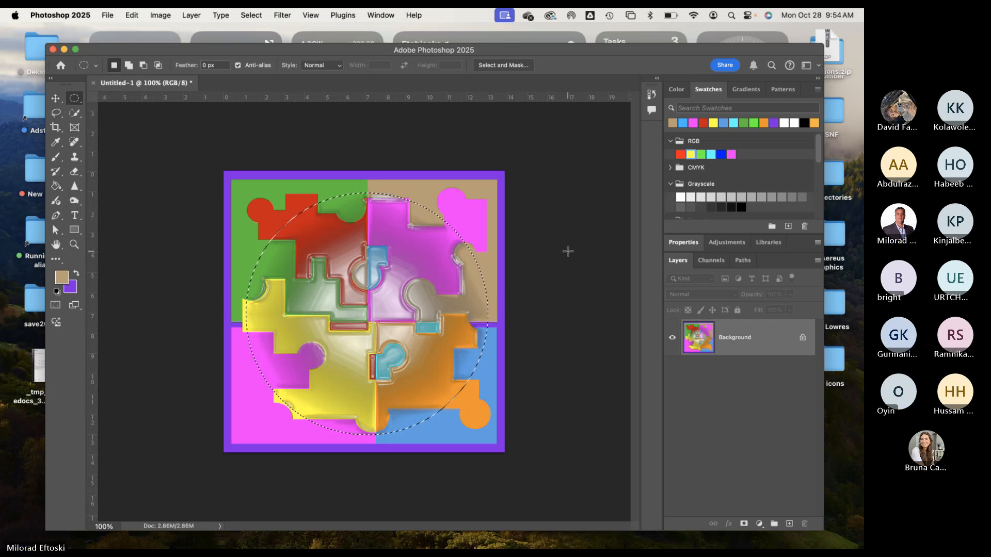
{"action": "left_click", "coordinate": [571, 250]}
{"action": "left_click", "coordinate": [132, 16]}
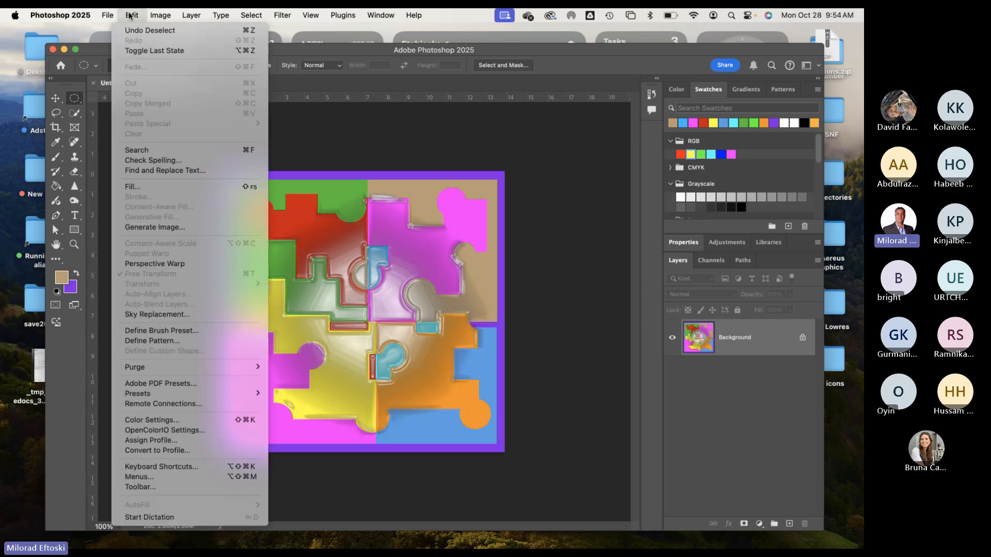
{"action": "left_click", "coordinate": [144, 29]}
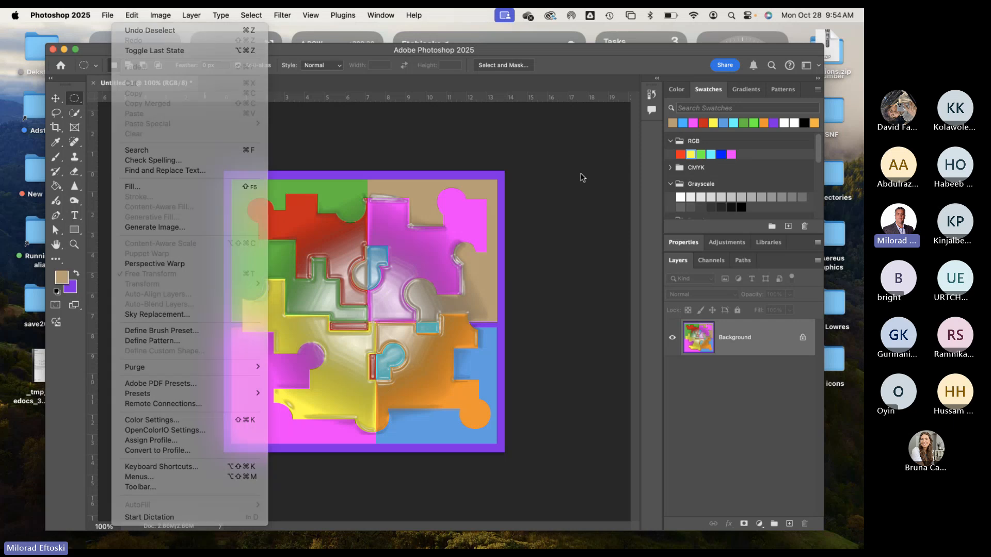
{"action": "left_click_drag", "start_coordinate": [388, 52], "coordinate": [385, 47]}
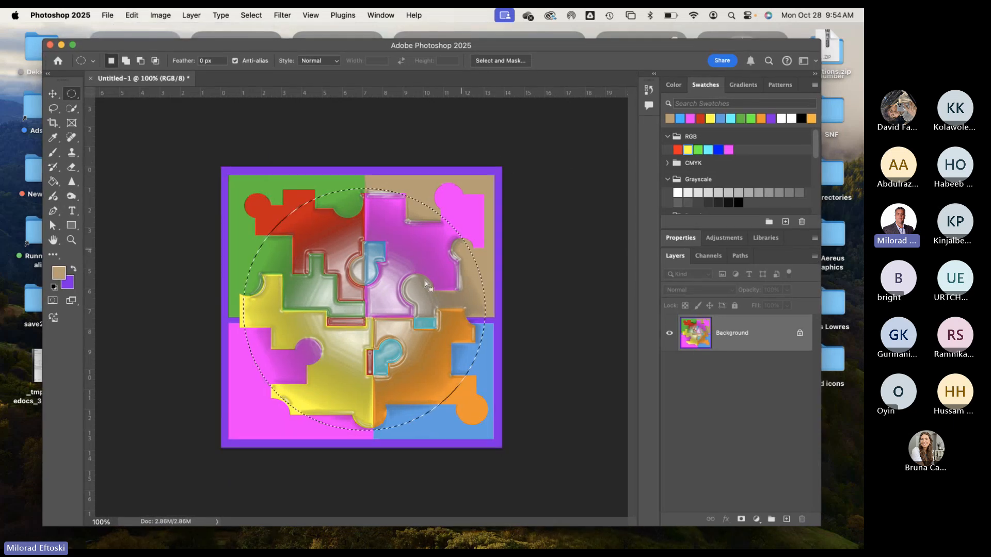
Apply a Twirl distortion at an angle of -475 to the circular selection, and deselect the circle
{"action": "left_click", "coordinate": [283, 15]}
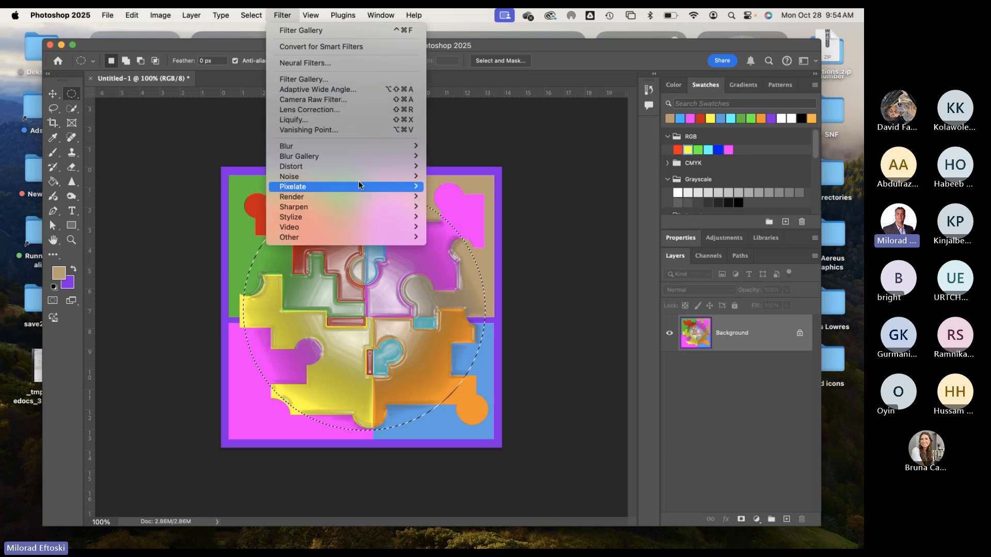
{"action": "mouse_move", "coordinate": [350, 197]}
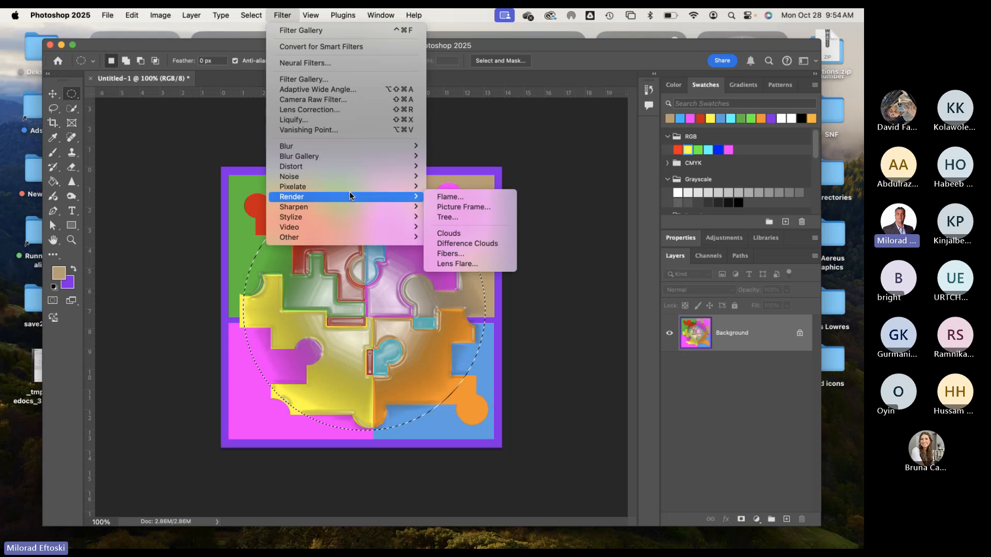
{"action": "mouse_move", "coordinate": [325, 166]}
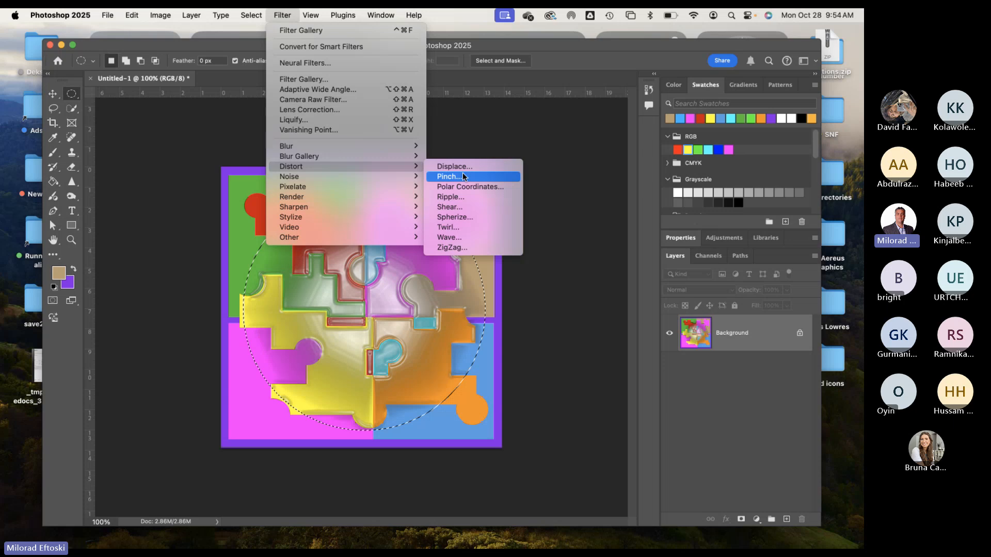
{"action": "left_click", "coordinate": [475, 227]}
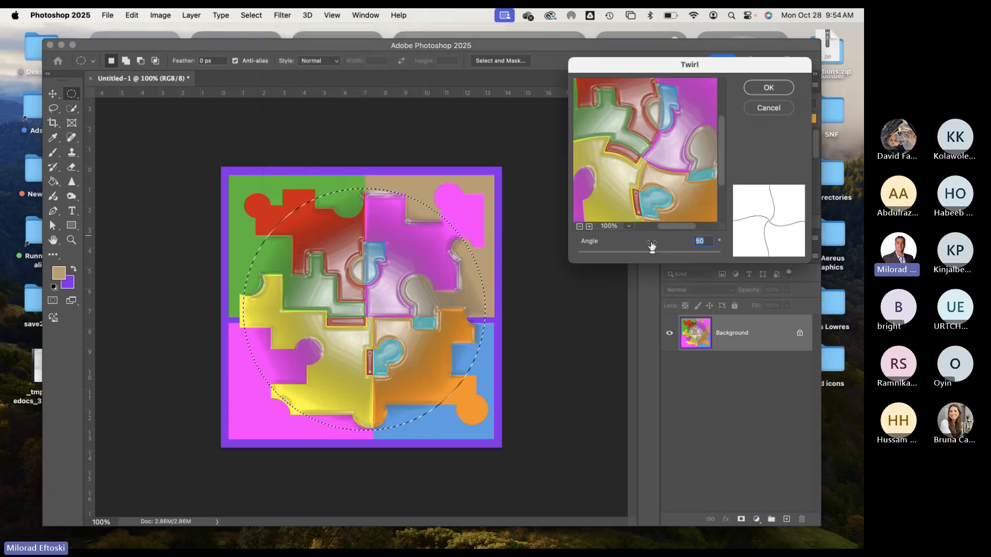
{"action": "left_click", "coordinate": [654, 251]}
{"action": "left_click_drag", "start_coordinate": [654, 252], "coordinate": [687, 254]}
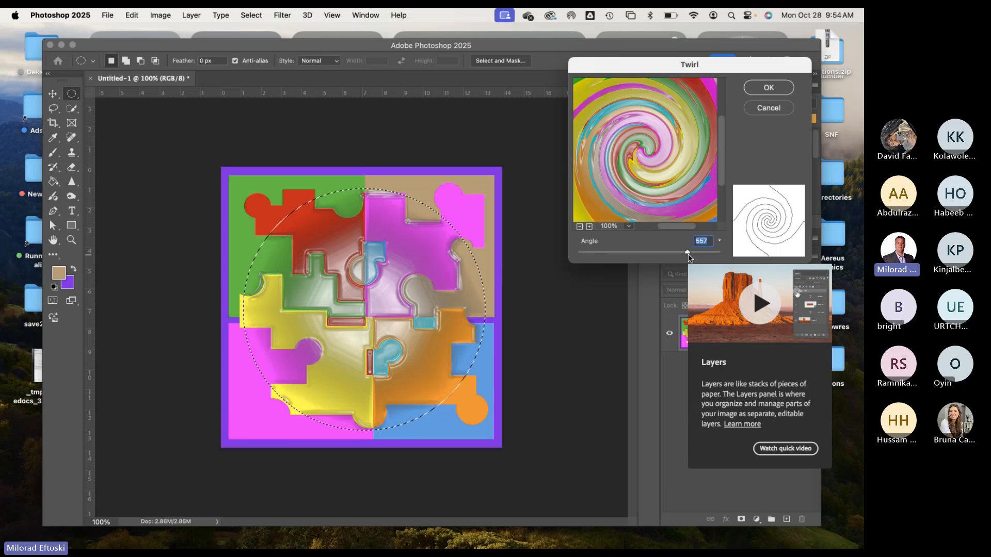
{"action": "left_click_drag", "start_coordinate": [684, 254], "coordinate": [616, 253]}
{"action": "left_click", "coordinate": [580, 226]}
{"action": "left_click", "coordinate": [579, 227]}
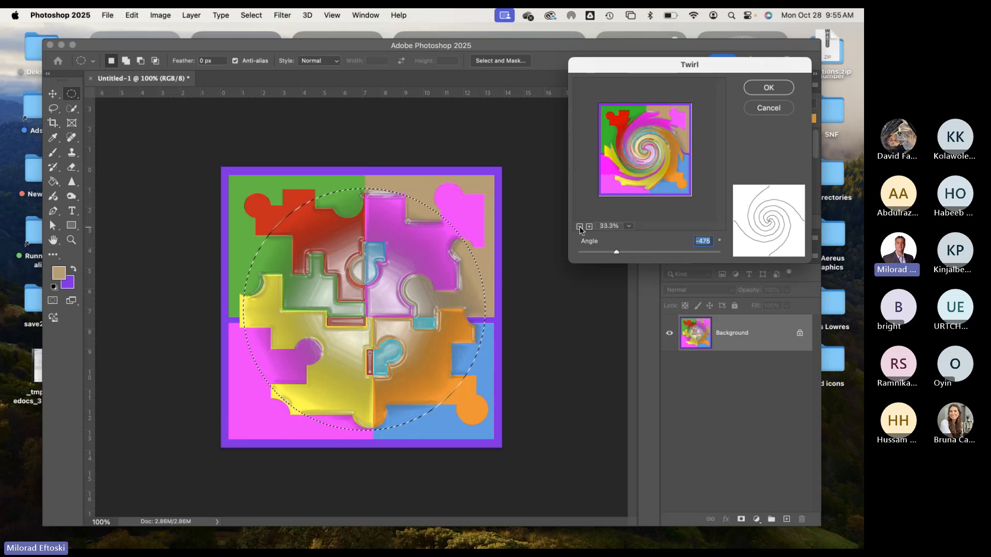
{"action": "left_click", "coordinate": [589, 226]}
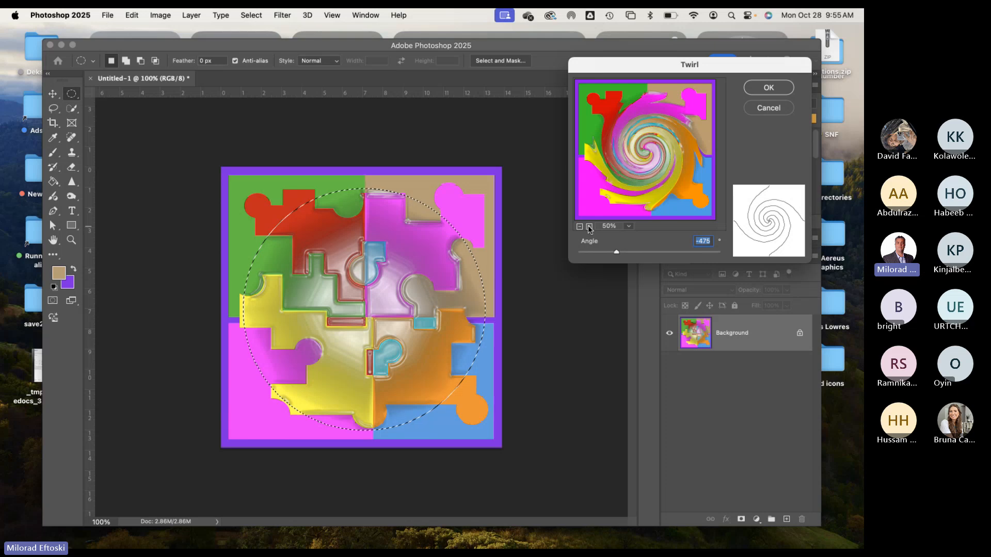
{"action": "left_click", "coordinate": [771, 87]}
{"action": "left_click", "coordinate": [599, 182]}
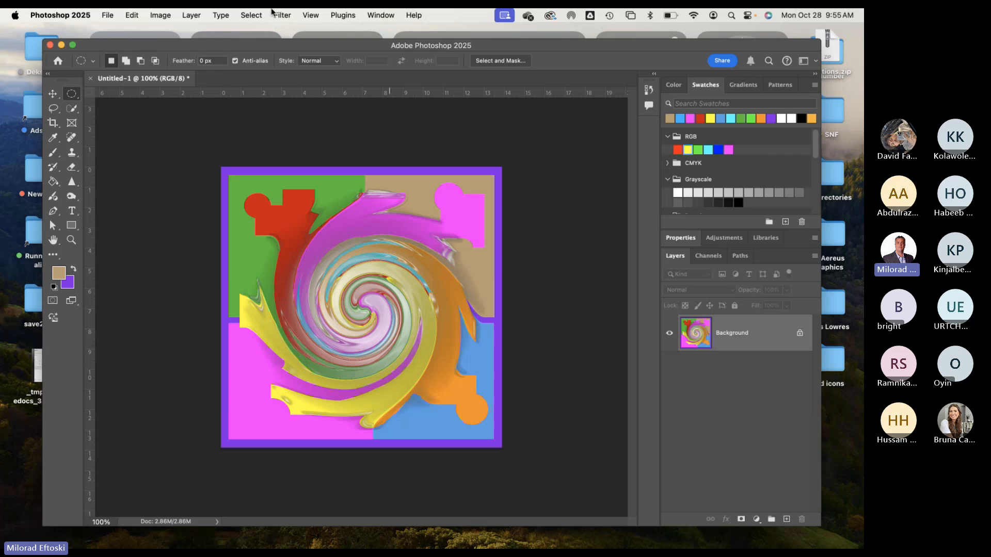
Start saving a copy of the artwork on the computer instead of Creative Cloud, naming the file Abstract Swirl.psd
{"action": "left_click_drag", "start_coordinate": [308, 48], "coordinate": [306, 41]}
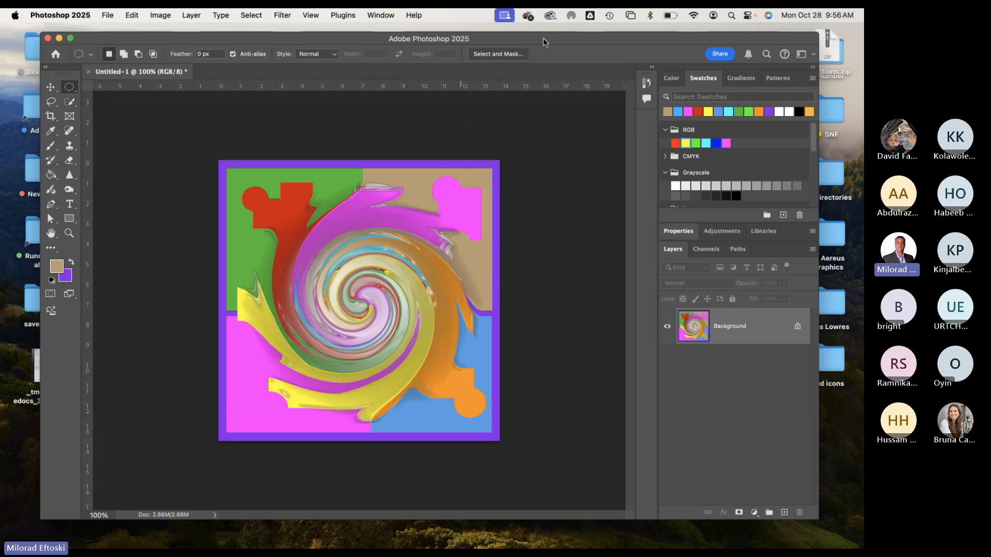
{"action": "left_click_drag", "start_coordinate": [269, 39], "coordinate": [268, 38]}
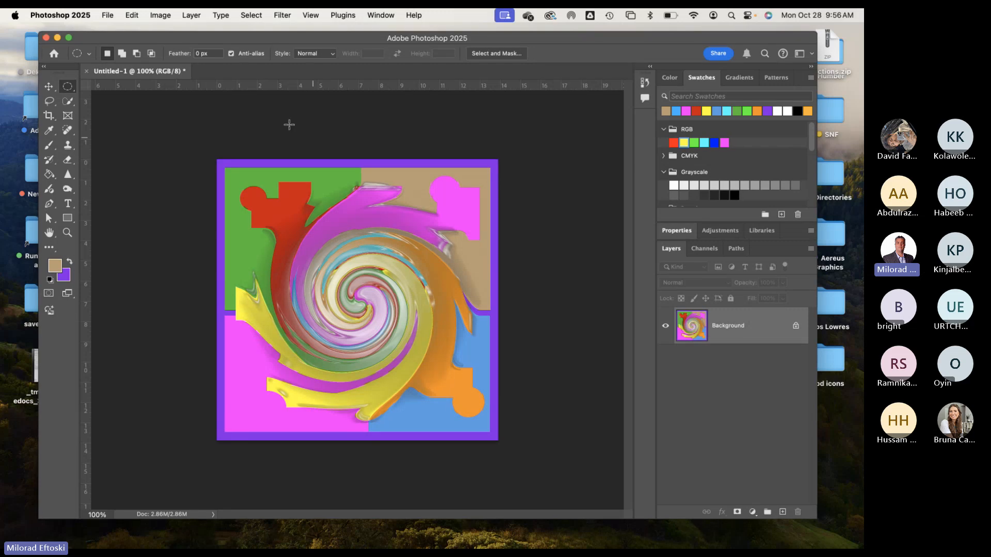
{"action": "left_click", "coordinate": [107, 15]}
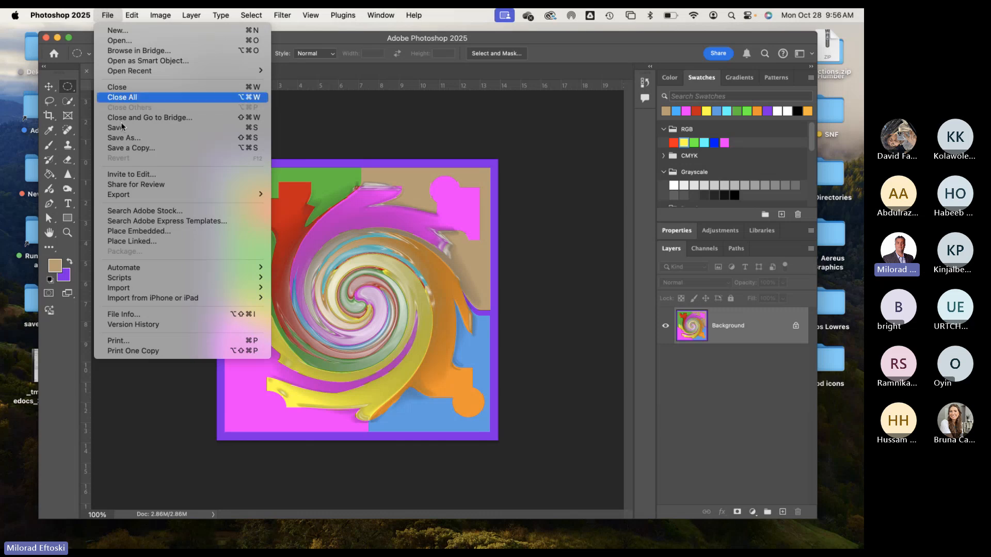
{"action": "left_click", "coordinate": [146, 138]}
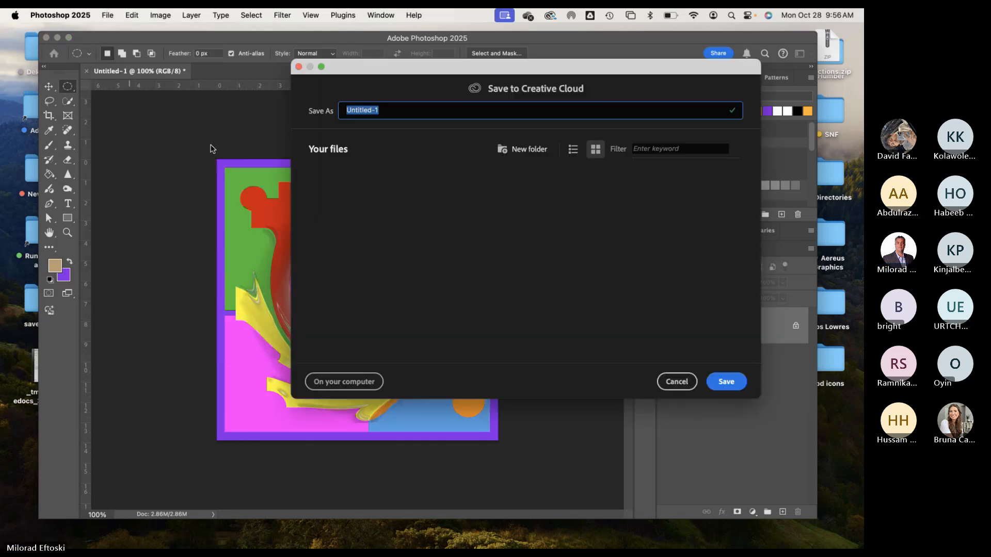
{"action": "left_click", "coordinate": [351, 384]}
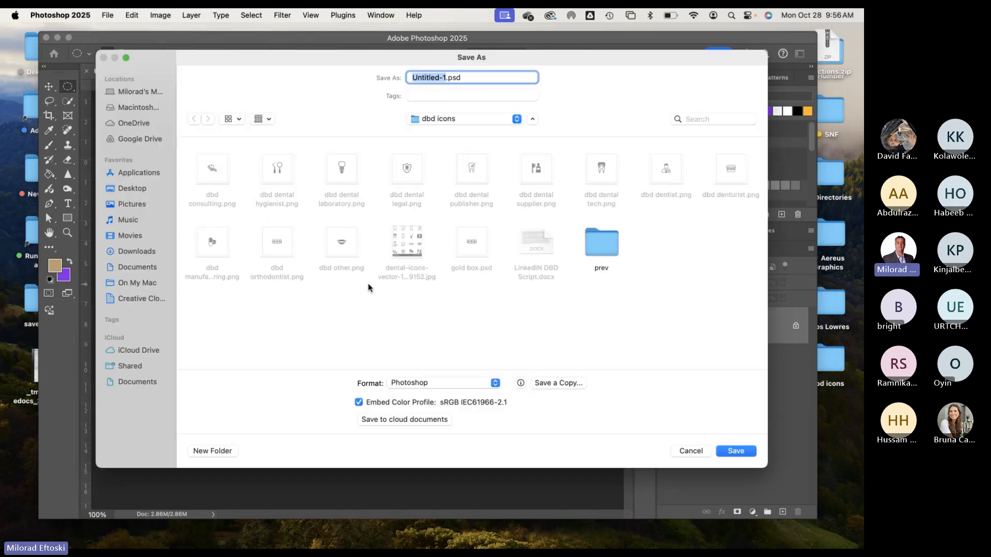
{"action": "type", "text": "Abstract"}
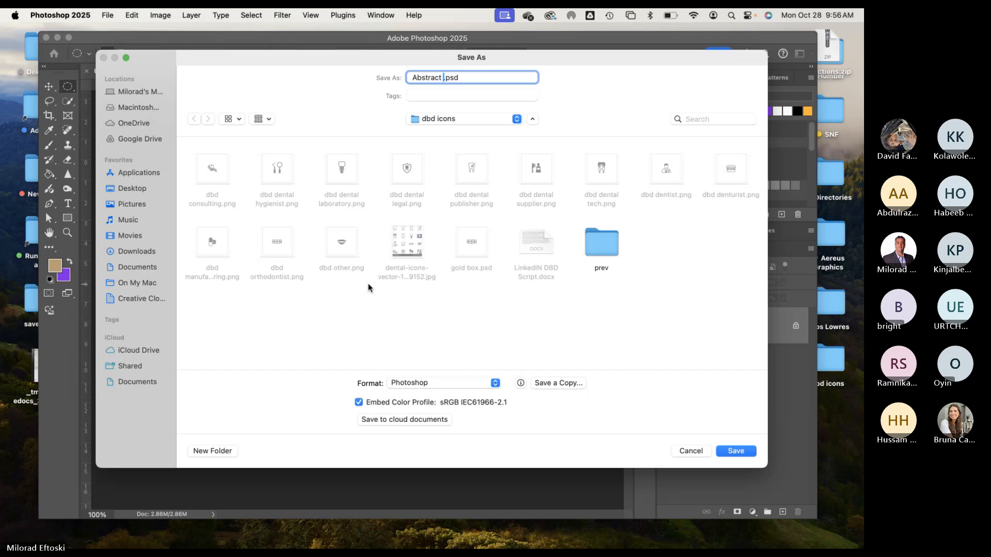
{"action": "type", "text": " Swit"}
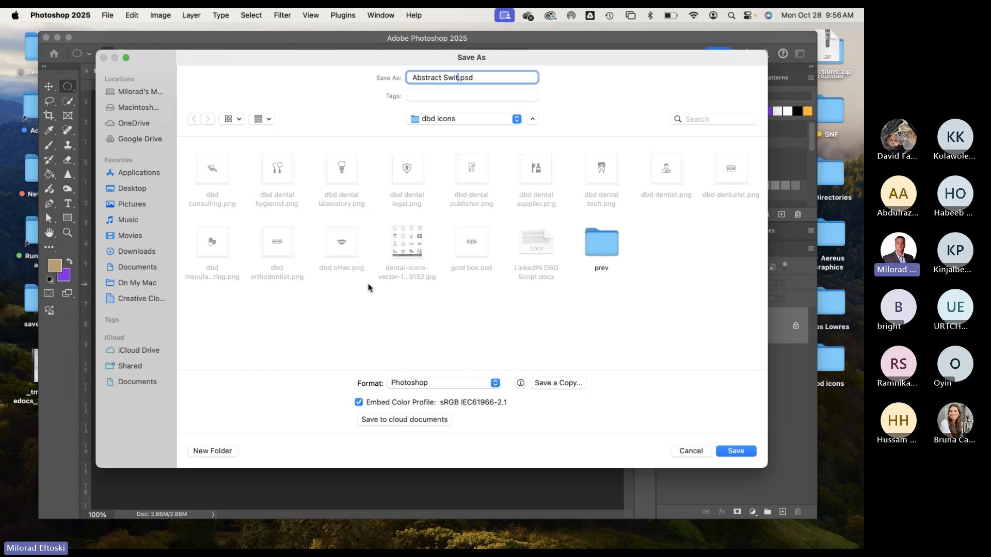
{"action": "key", "text": "BackSpace"}
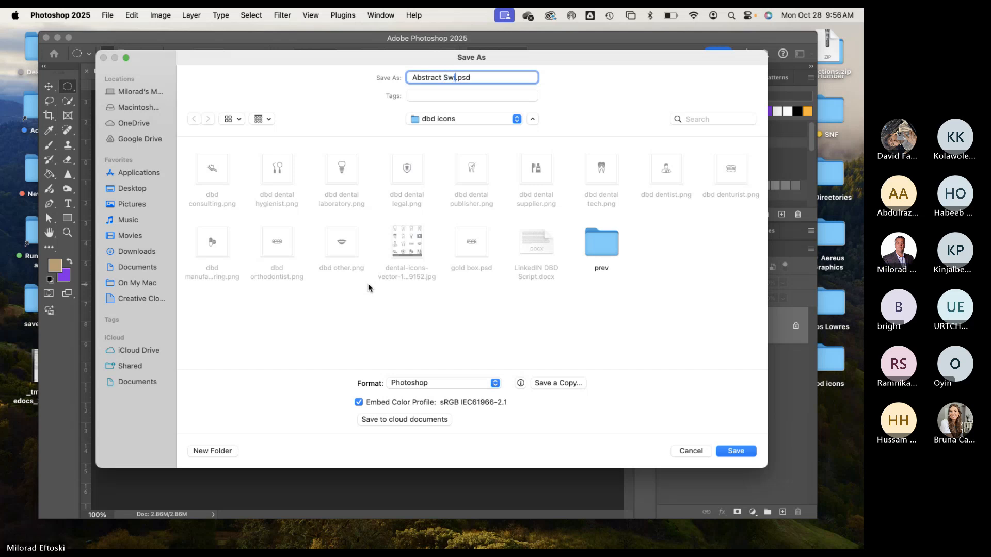
{"action": "type", "text": "rl"}
Choose the Desktop as destination, keep the Photoshop format, and save the file
{"action": "left_click", "coordinate": [135, 123]}
{"action": "left_click", "coordinate": [135, 188]}
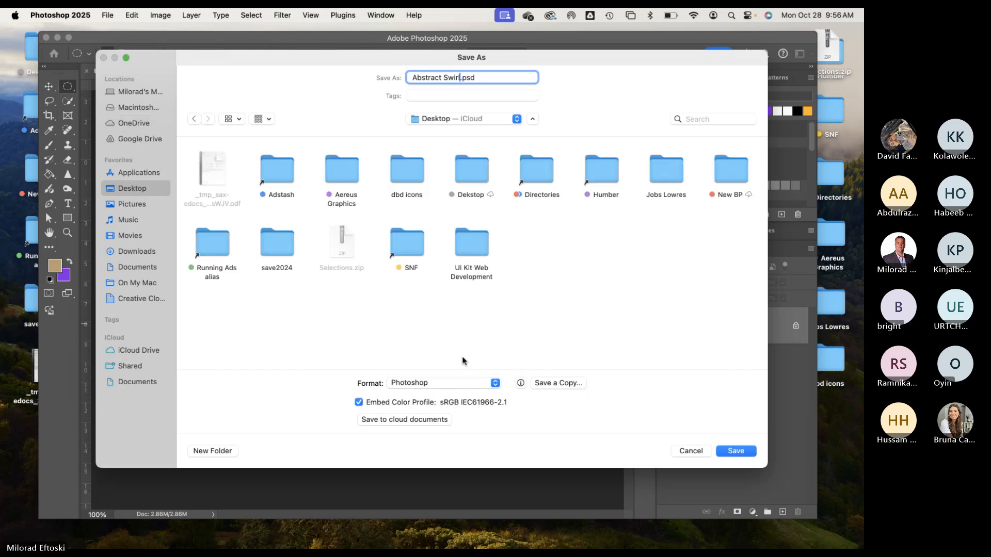
{"action": "left_click", "coordinate": [461, 384]}
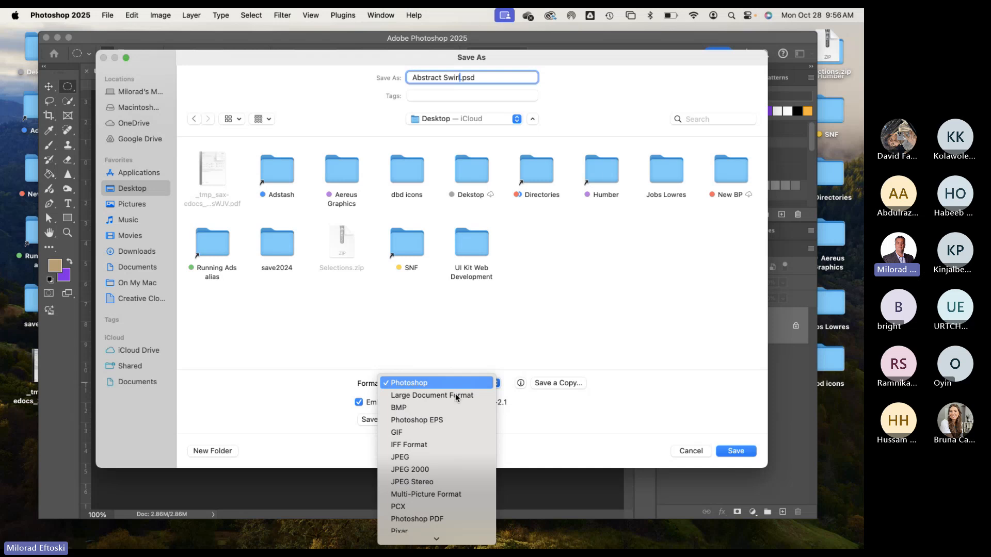
{"action": "scroll", "coordinate": [454, 392], "scroll_direction": "down", "scroll_amount": 3}
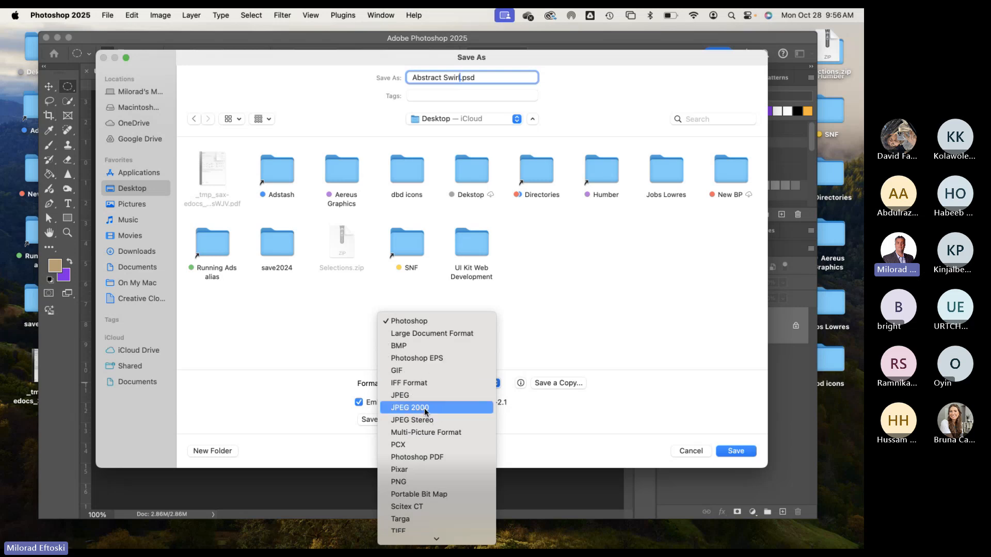
{"action": "left_click", "coordinate": [420, 322]}
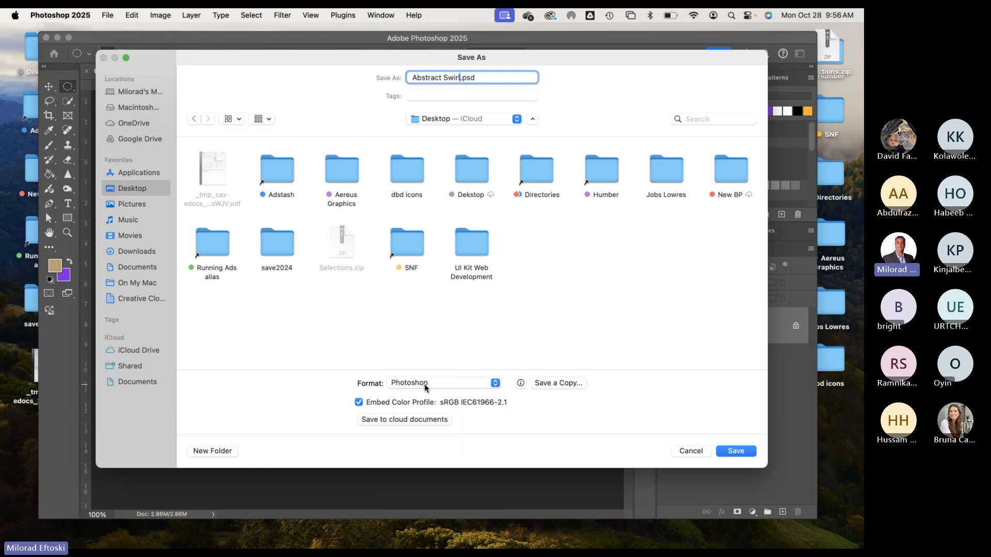
{"action": "left_click", "coordinate": [428, 383]}
{"action": "left_click", "coordinate": [430, 383]}
{"action": "left_click_drag", "start_coordinate": [294, 58], "coordinate": [311, 399]}
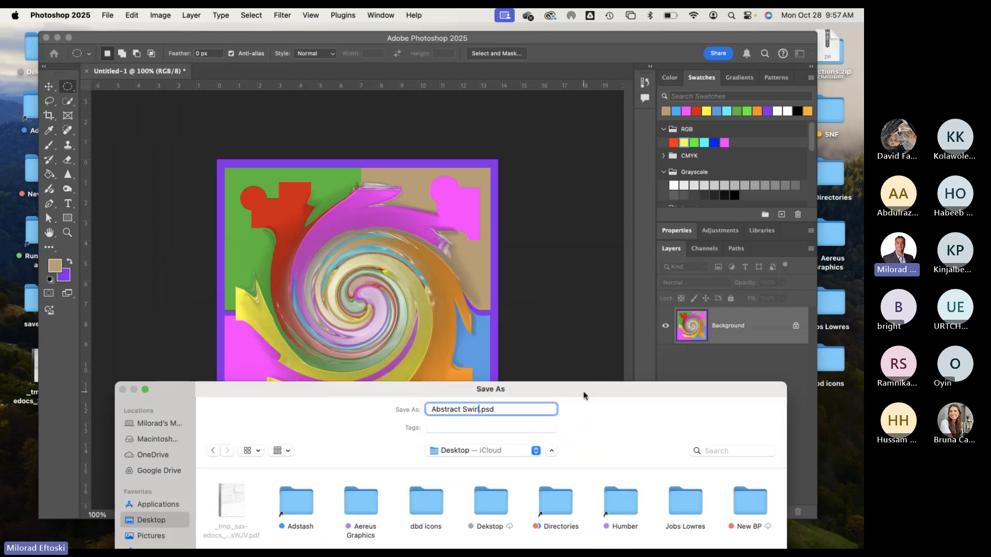
{"action": "left_click_drag", "start_coordinate": [584, 391], "coordinate": [571, 82]}
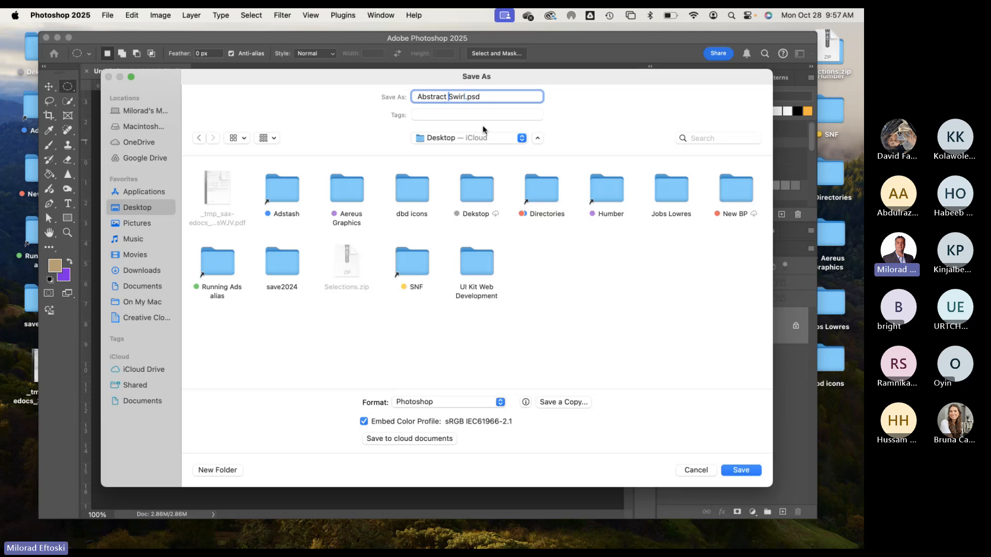
{"action": "left_click", "coordinate": [740, 471]}
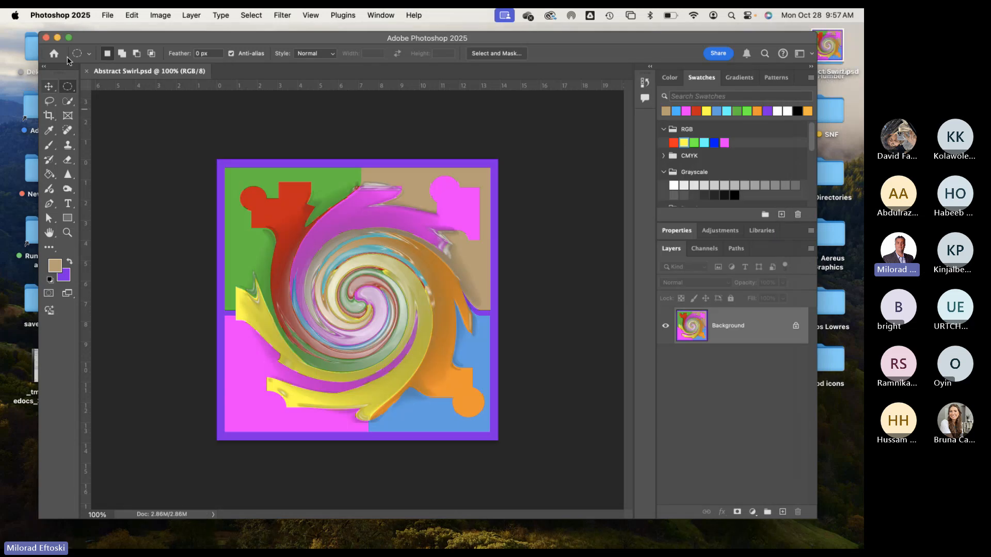
Switch to the desktop, move Abstract Swirl.psd below the UI Kit Web Development folder, and preview its contents
{"action": "left_click", "coordinate": [57, 40]}
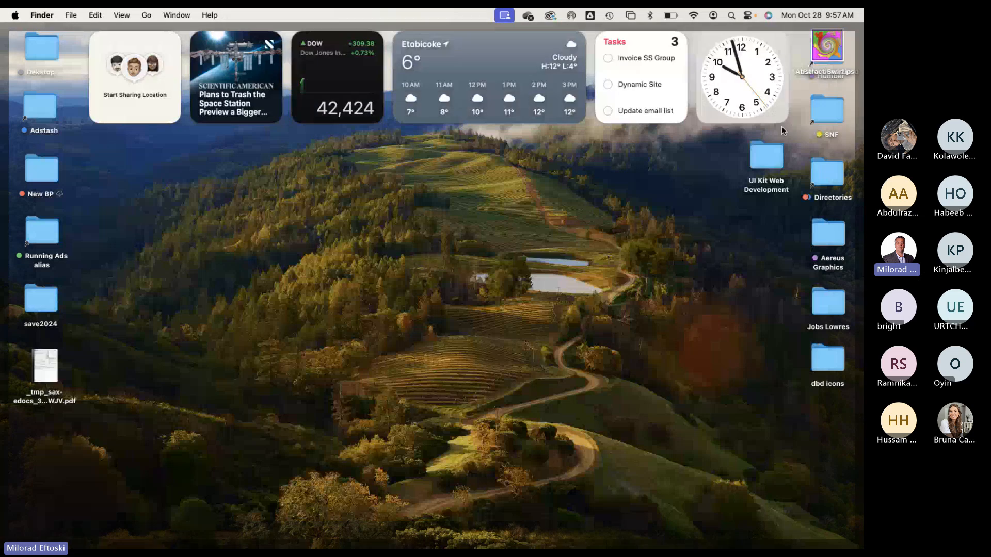
{"action": "left_click_drag", "start_coordinate": [799, 72], "coordinate": [759, 237]}
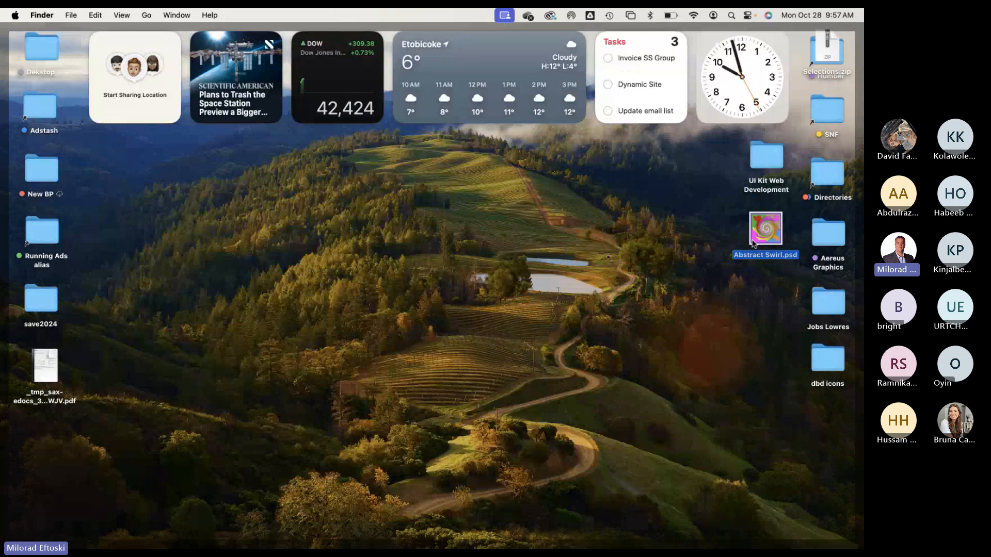
{"action": "key", "text": "space"}
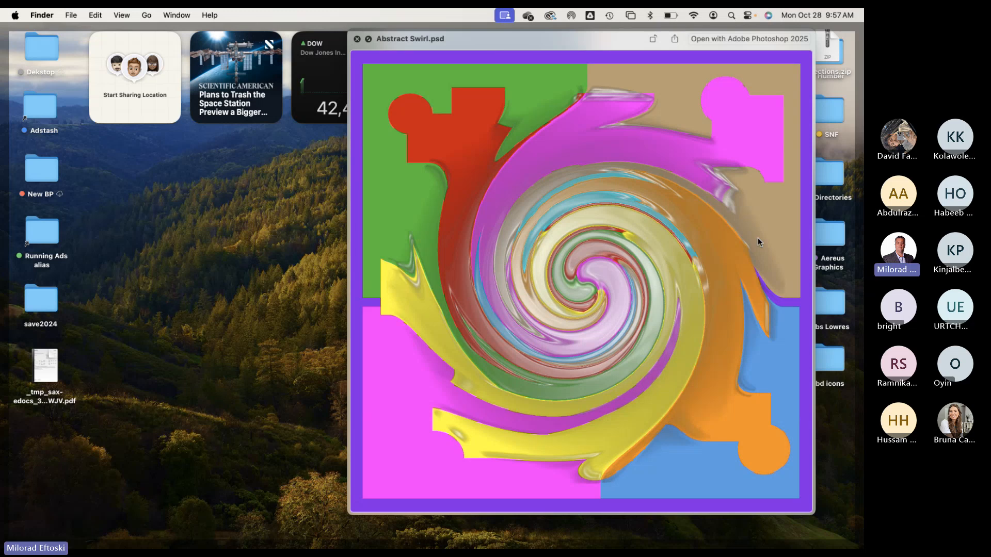
{"action": "key", "text": "space"}
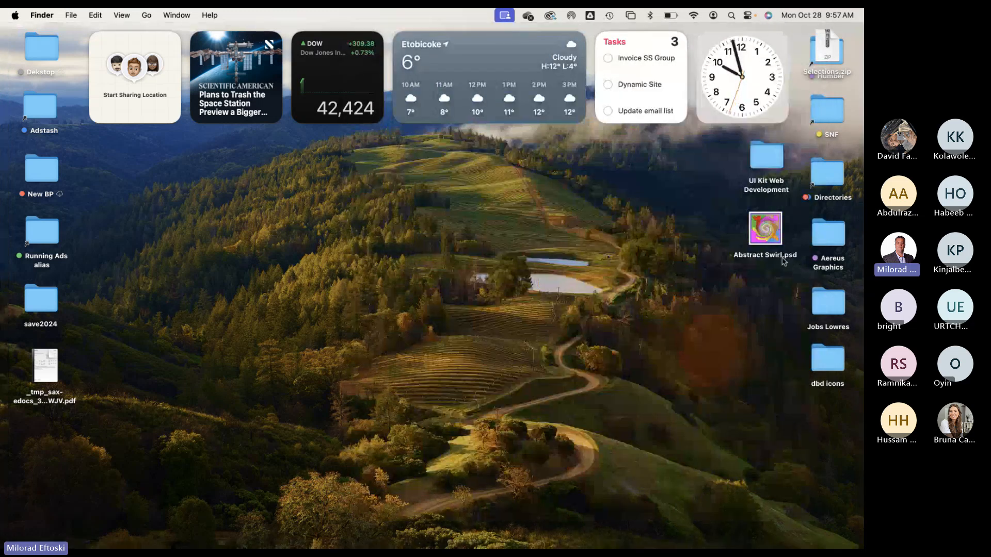
Move Selections.zip below Abstract Swirl.psd on the desktop, and reopen Abstract Swirl.psd in Photoshop
{"action": "left_click", "coordinate": [796, 256]}
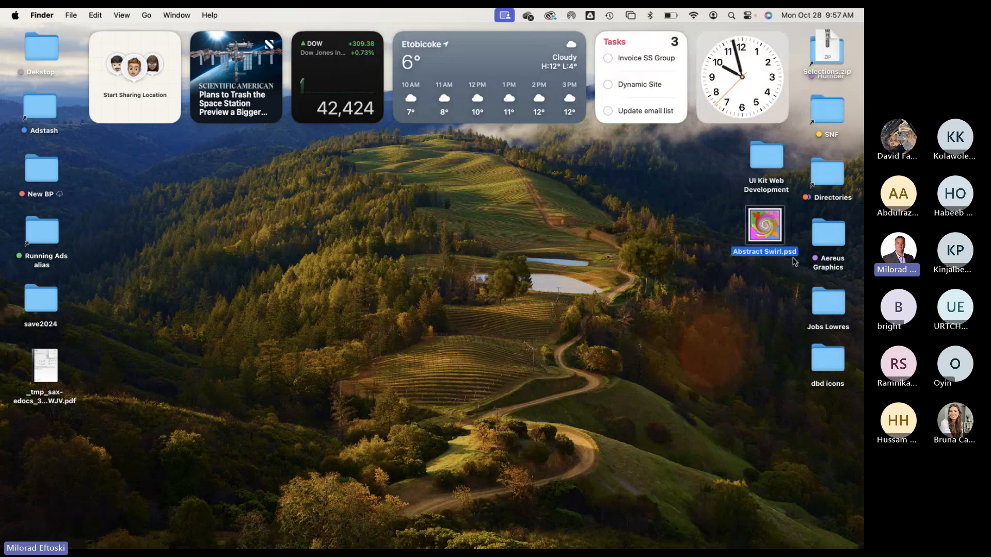
{"action": "left_click", "coordinate": [782, 273]}
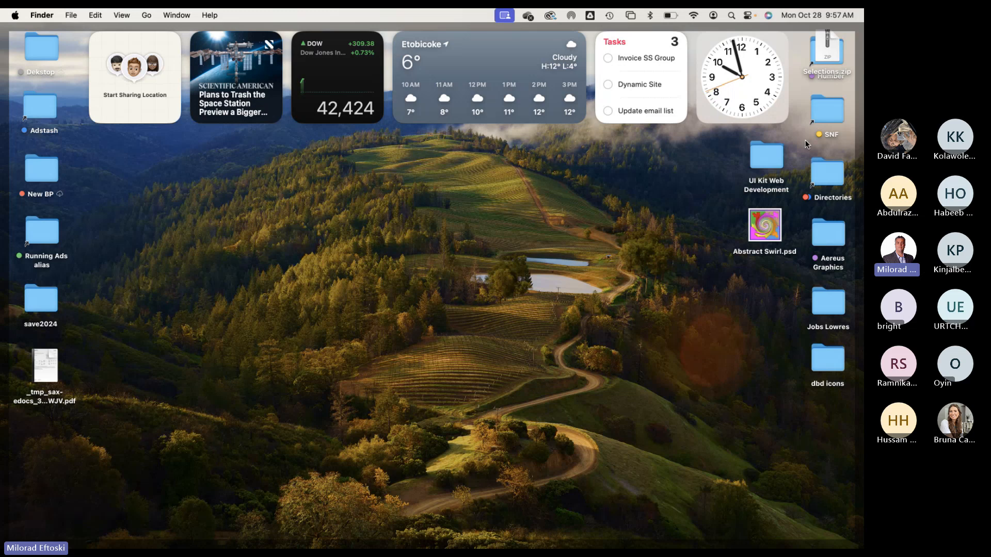
{"action": "left_click_drag", "start_coordinate": [832, 45], "coordinate": [750, 302]}
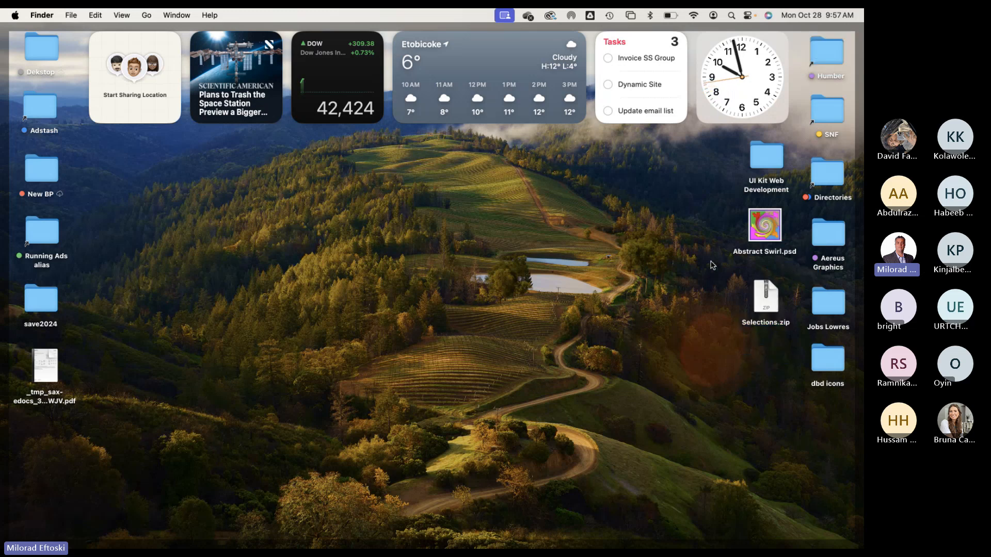
{"action": "double_click", "coordinate": [766, 228]}
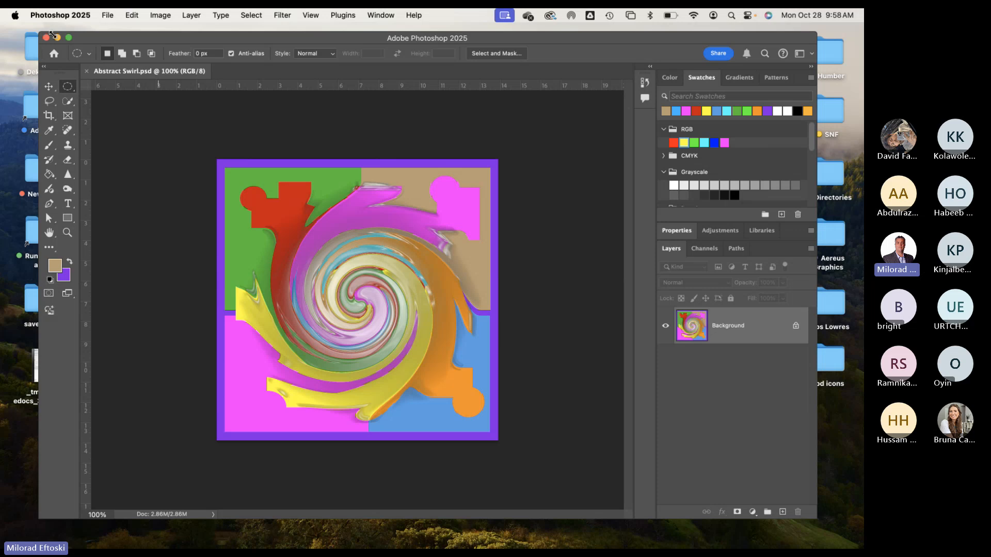
Shrink and reposition the Photoshop window so the desktop folders on both sides of it are visible
{"action": "left_click_drag", "start_coordinate": [39, 31], "coordinate": [89, 41]}
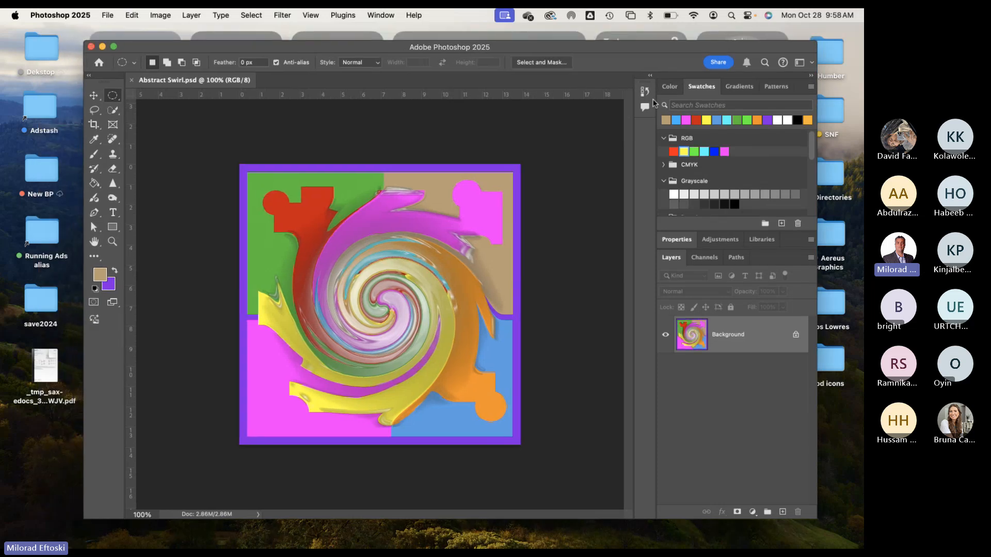
{"action": "left_click", "coordinate": [815, 45]}
{"action": "left_click_drag", "start_coordinate": [815, 46], "coordinate": [799, 51]}
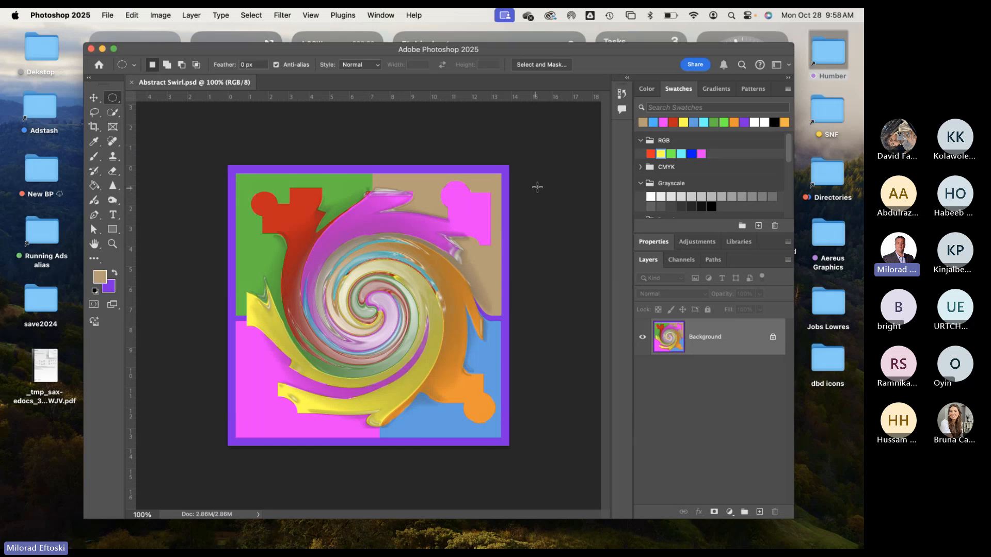
{"action": "left_click_drag", "start_coordinate": [370, 55], "coordinate": [366, 55]}
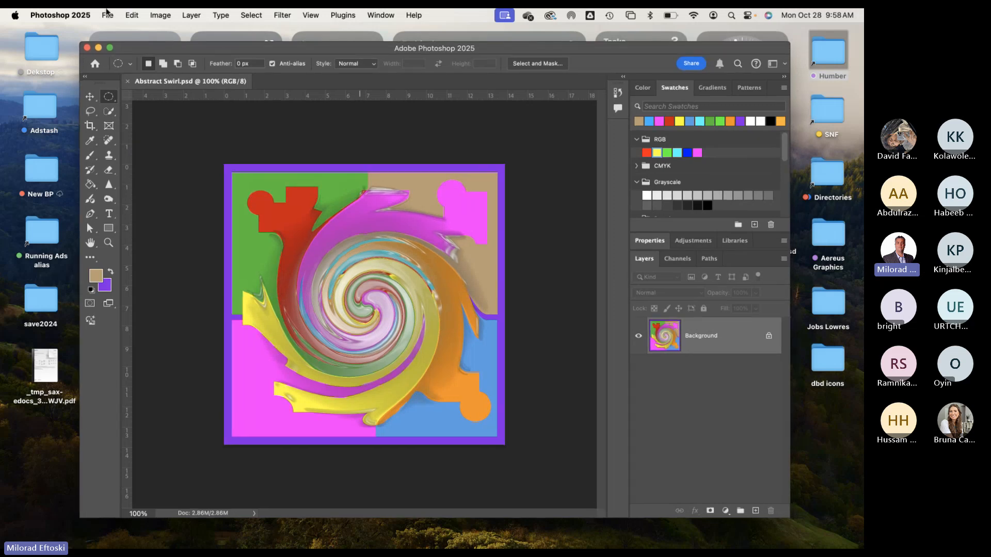
Start saving a copy of the swirl artwork and choose JPEG as its format
{"action": "left_click", "coordinate": [107, 13]}
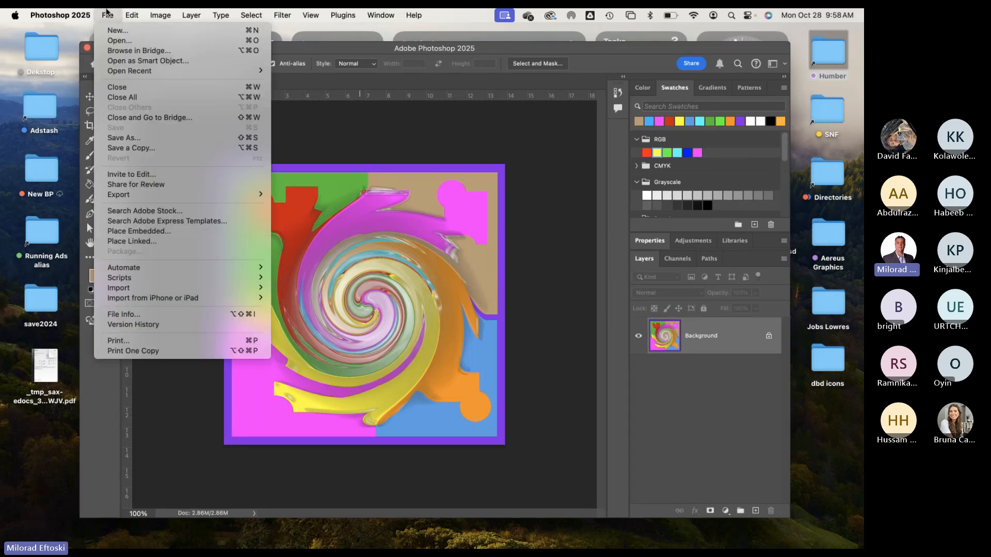
{"action": "left_click", "coordinate": [152, 151]}
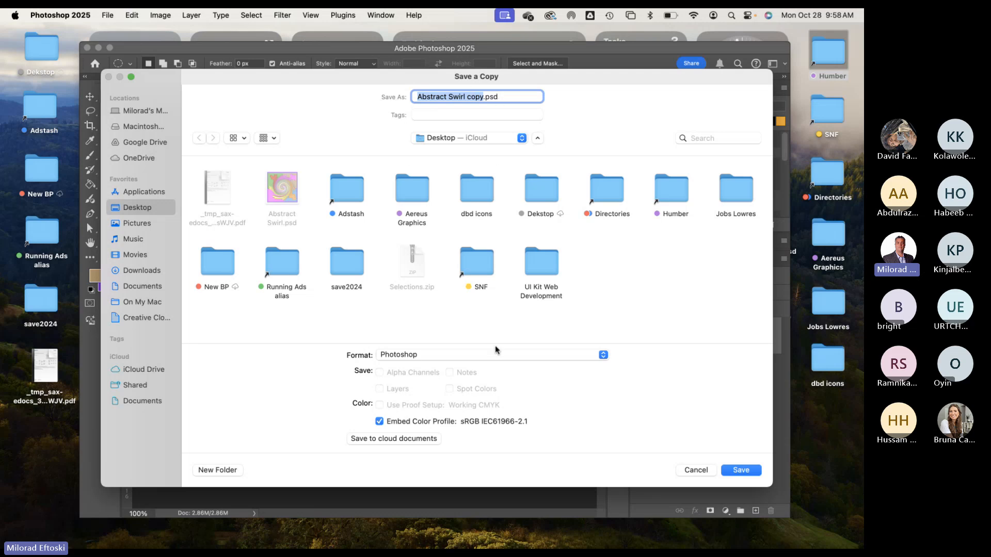
{"action": "left_click", "coordinate": [519, 356]}
{"action": "scroll", "coordinate": [522, 454], "scroll_direction": "down", "scroll_amount": 4}
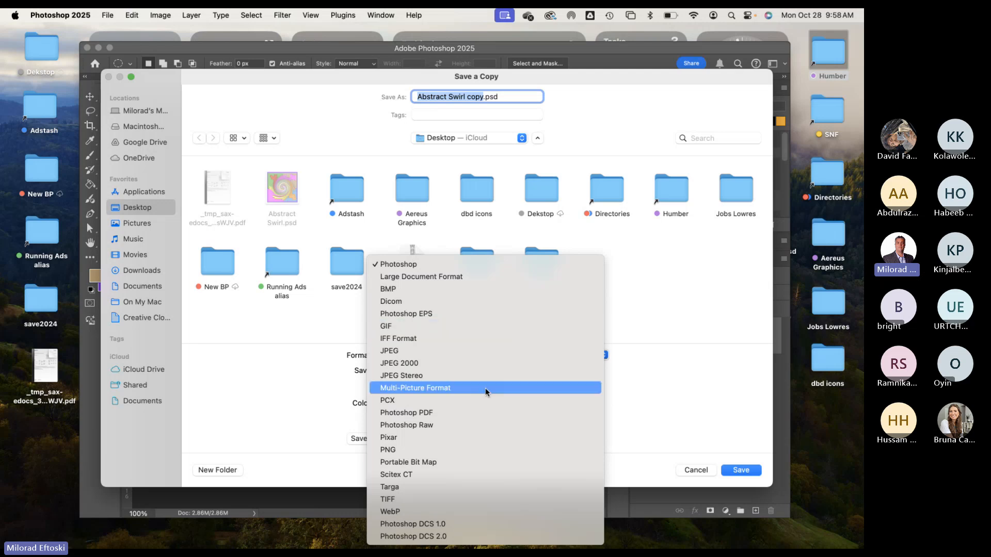
{"action": "left_click", "coordinate": [455, 351]}
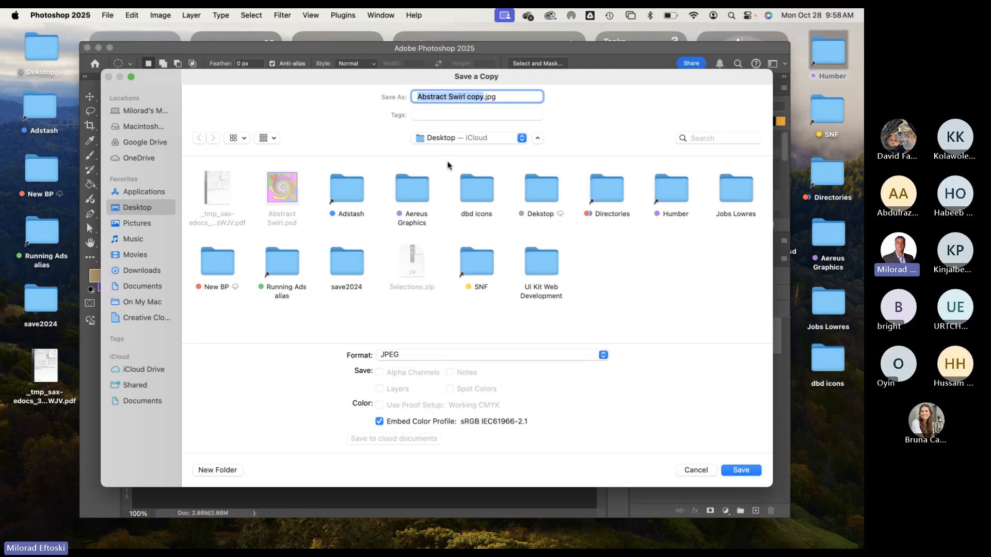
Keep the JPEG format and the name Abstract Swirl copy.jpg, and save the copy to the Desktop
{"action": "left_click_drag", "start_coordinate": [309, 77], "coordinate": [330, 70]}
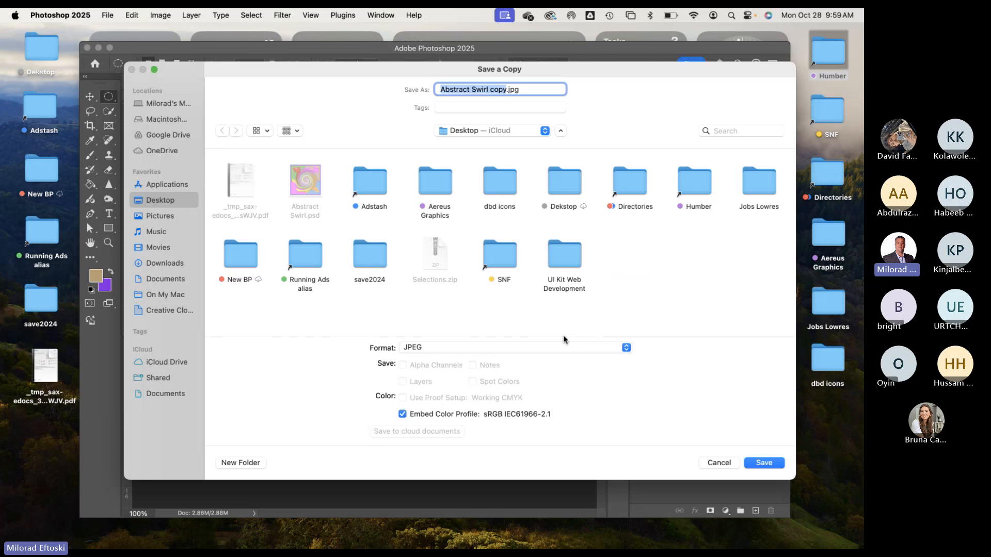
{"action": "left_click", "coordinate": [560, 348]}
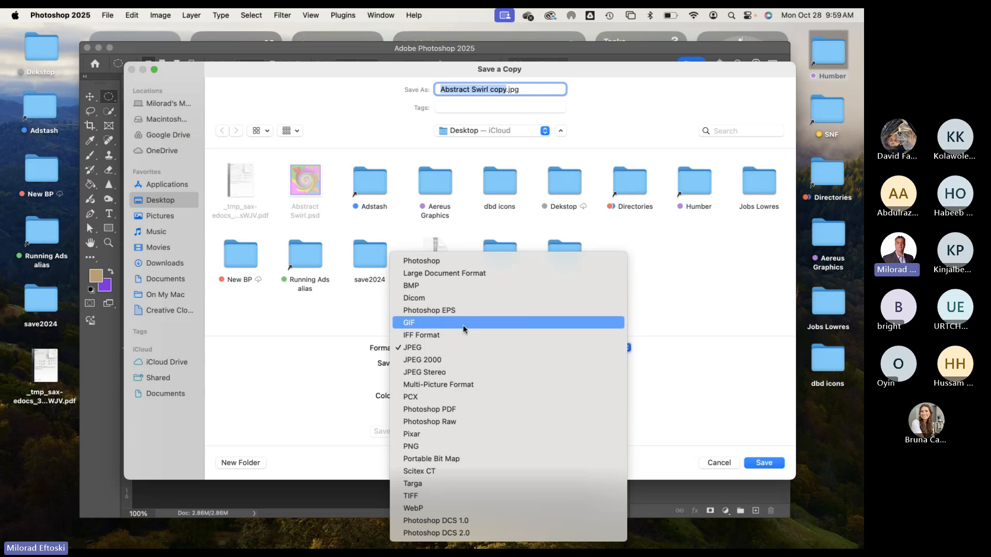
{"action": "left_click", "coordinate": [455, 348]}
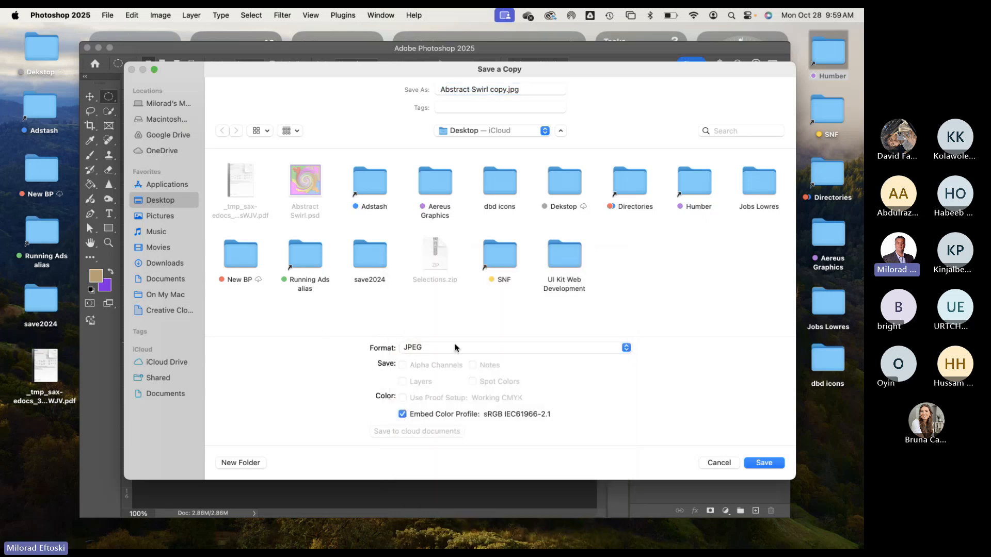
{"action": "left_click", "coordinate": [455, 347]}
{"action": "left_click", "coordinate": [448, 343]}
{"action": "left_click", "coordinate": [497, 92]}
{"action": "left_click", "coordinate": [517, 90]}
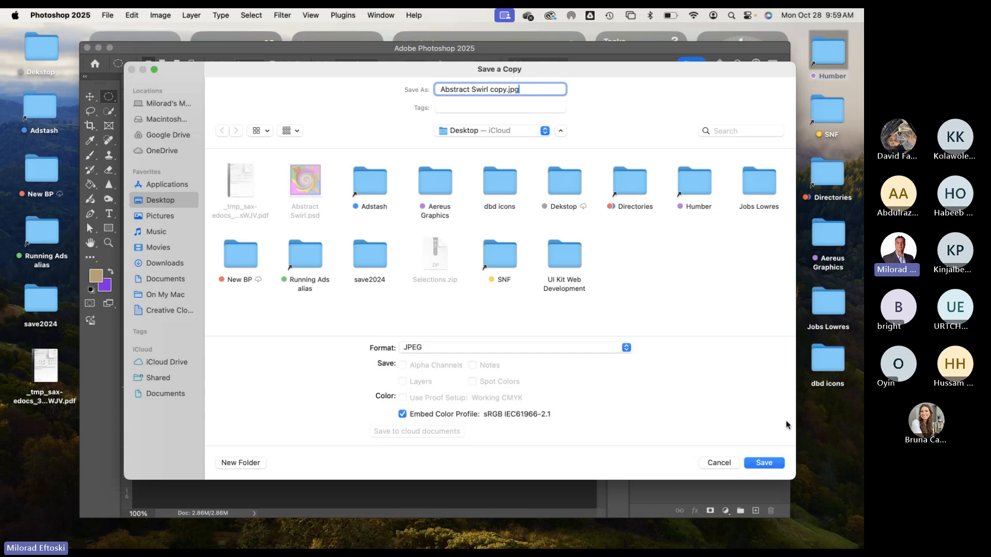
{"action": "left_click", "coordinate": [776, 467]}
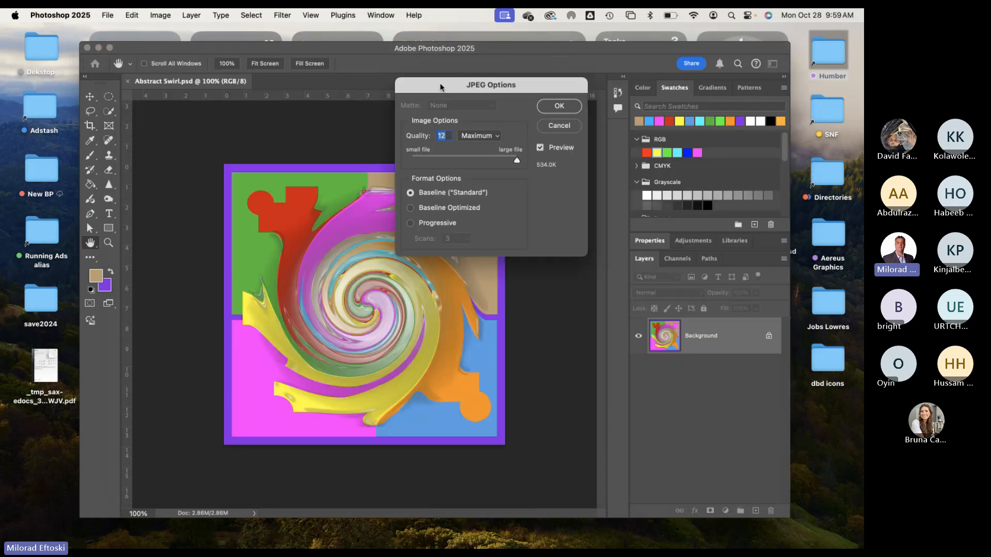
Keep the JPEG quality at 12 (Maximum) with the Baseline ("Standard") format option, and confirm the export
{"action": "mouse_move", "coordinate": [440, 86]}
{"action": "left_mouse_down"}
{"action": "mouse_move", "coordinate": [442, 99]}
{"action": "mouse_move", "coordinate": [438, 91]}
{"action": "left_mouse_up"}
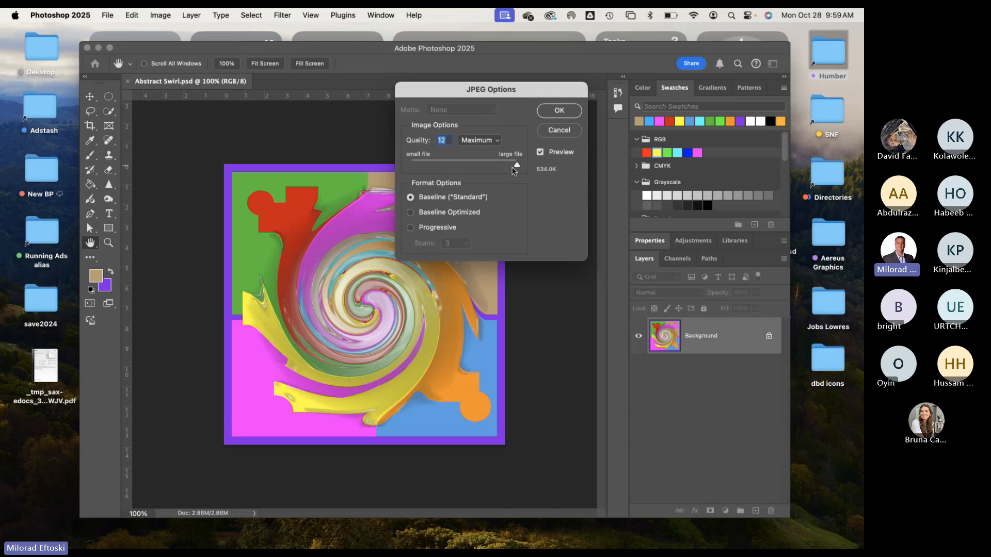
{"action": "mouse_move", "coordinate": [516, 166]}
{"action": "left_mouse_down"}
{"action": "mouse_move", "coordinate": [426, 167]}
{"action": "mouse_move", "coordinate": [517, 167]}
{"action": "mouse_move", "coordinate": [501, 167]}
{"action": "left_mouse_up"}
{"action": "left_click", "coordinate": [479, 143]}
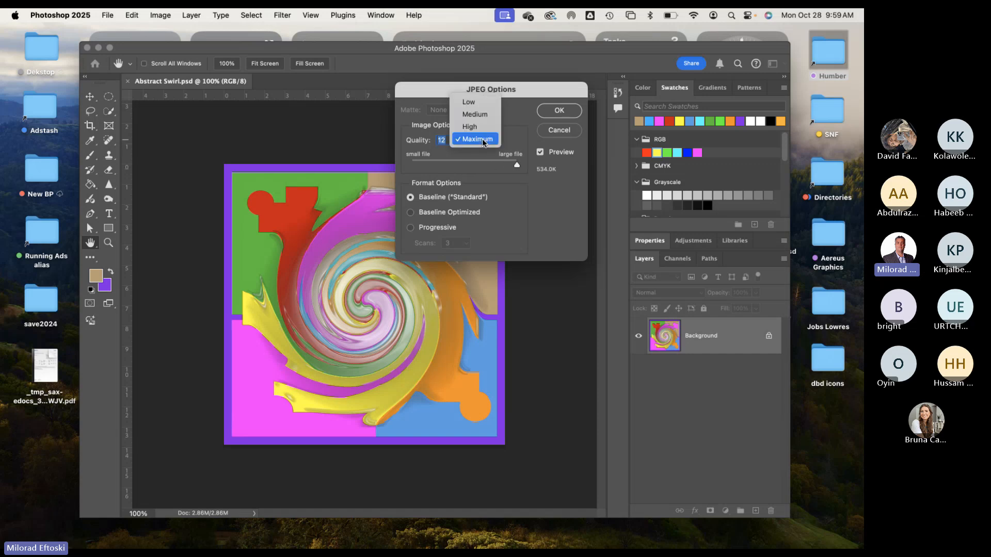
{"action": "left_click", "coordinate": [477, 140]}
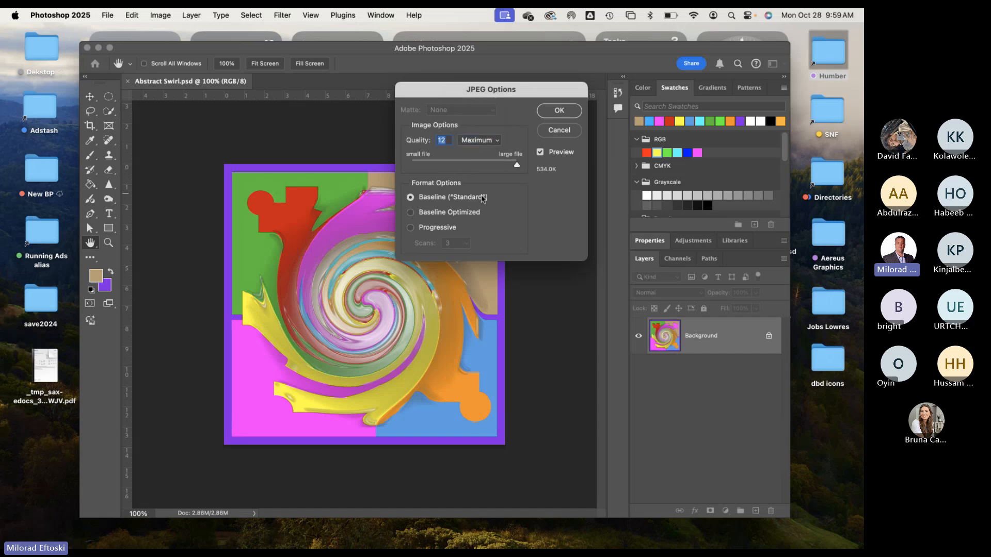
{"action": "mouse_move", "coordinate": [454, 102]}
{"action": "left_mouse_down"}
{"action": "mouse_move", "coordinate": [436, 110]}
{"action": "mouse_move", "coordinate": [458, 98]}
{"action": "left_mouse_up"}
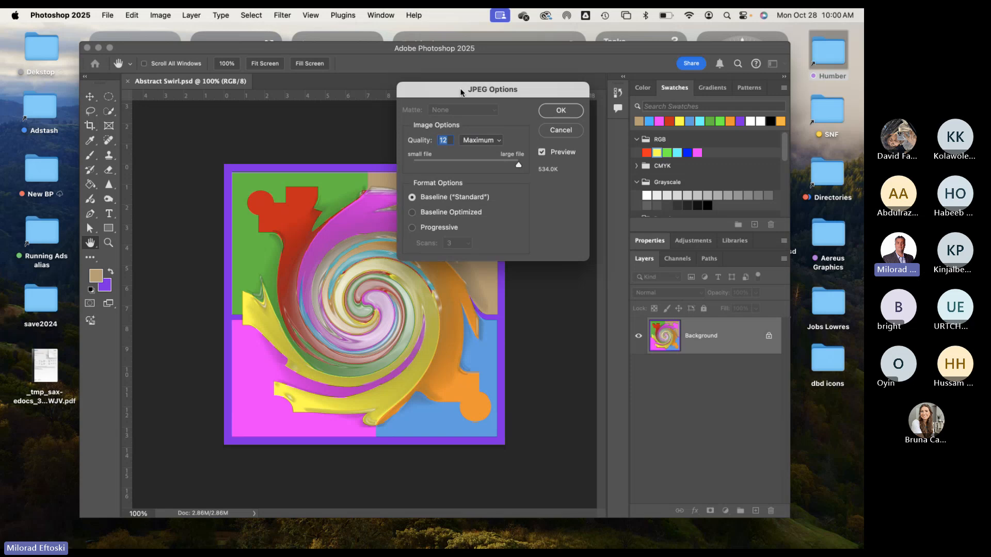
{"action": "left_click", "coordinate": [561, 110]}
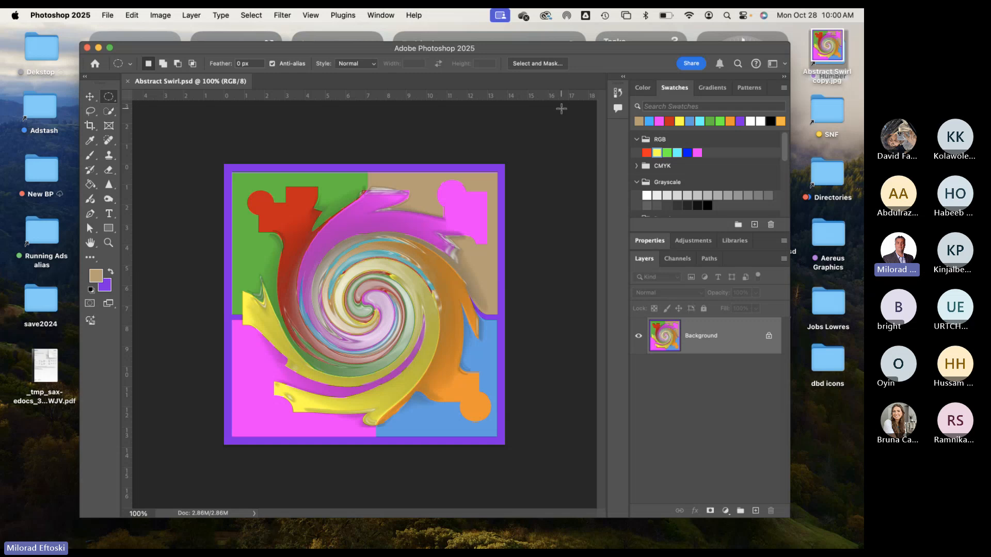
Minimize Photoshop, move Abstract Swirl copy.jpg beside Abstract Swirl.psd on the desktop, and preview the JPEG
{"action": "left_click_drag", "start_coordinate": [346, 51], "coordinate": [338, 50]}
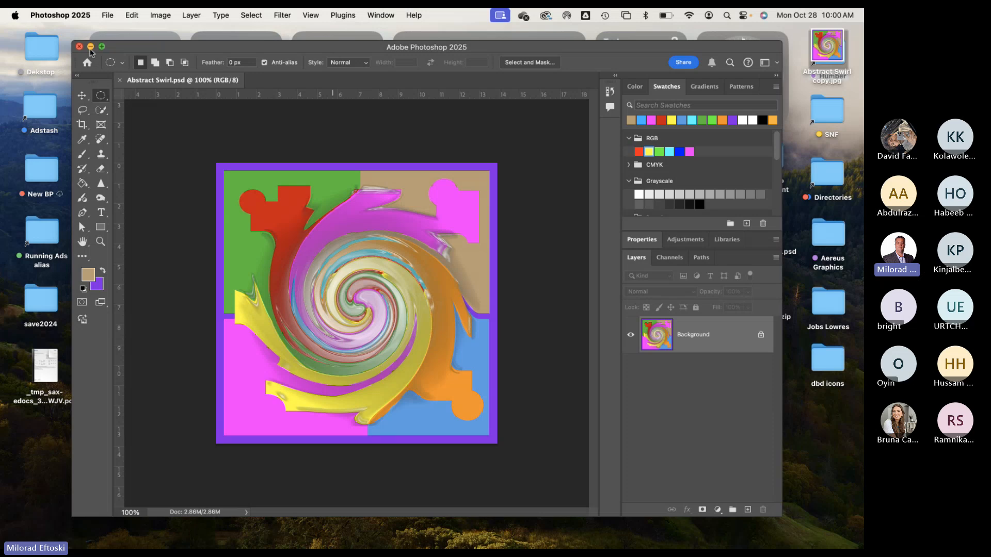
{"action": "left_click", "coordinate": [90, 47]}
{"action": "left_click_drag", "start_coordinate": [827, 47], "coordinate": [700, 229]}
{"action": "key", "text": "space"}
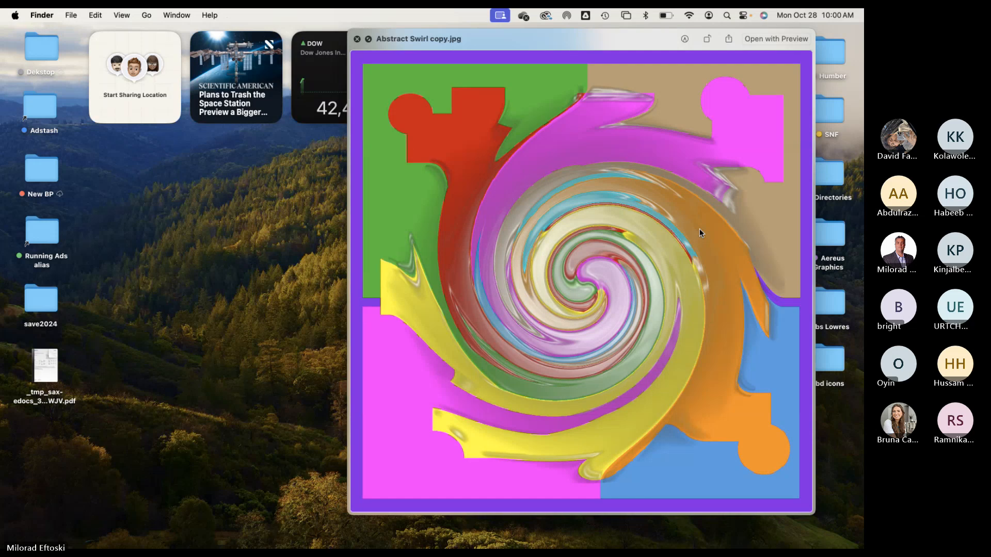
{"action": "key", "text": "space"}
Move Selections.zip lower on the desktop and place Abstract Swirl copy.jpg and Abstract Swirl.psd side by side in the open central area
{"action": "left_click_drag", "start_coordinate": [768, 279], "coordinate": [766, 390]}
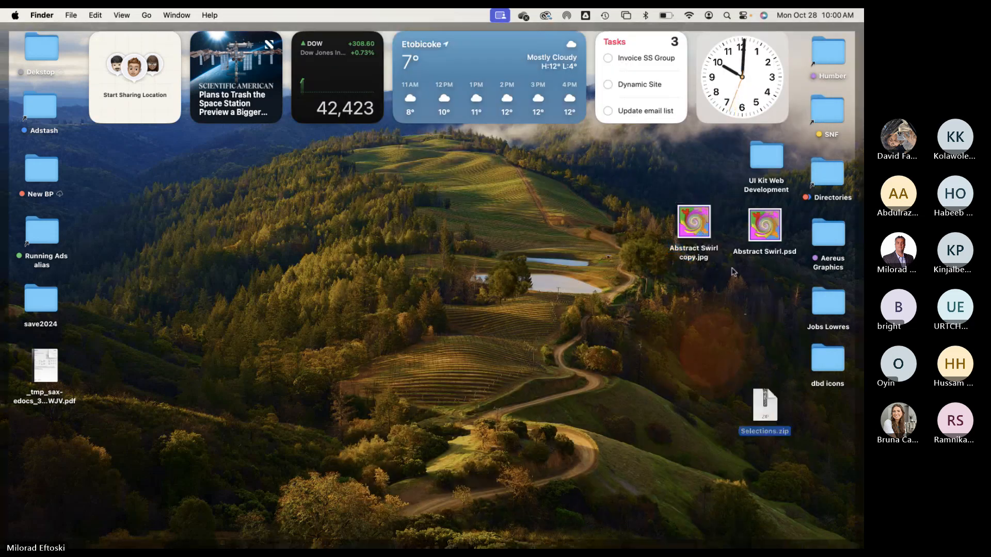
{"action": "left_click_drag", "start_coordinate": [695, 224], "coordinate": [333, 206]}
{"action": "left_click", "coordinate": [764, 229]}
{"action": "left_click_drag", "start_coordinate": [764, 229], "coordinate": [414, 217]}
Show the file information for Abstract Swirl copy.jpg and Abstract Swirl.psd, and arrange both information windows side by side
{"action": "left_click", "coordinate": [347, 216]}
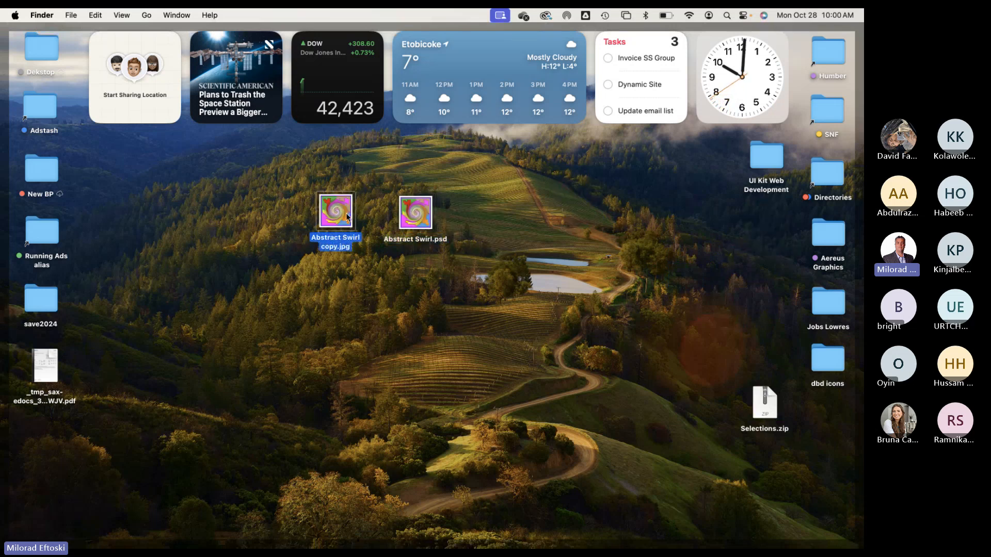
{"action": "key", "text": "super+i"}
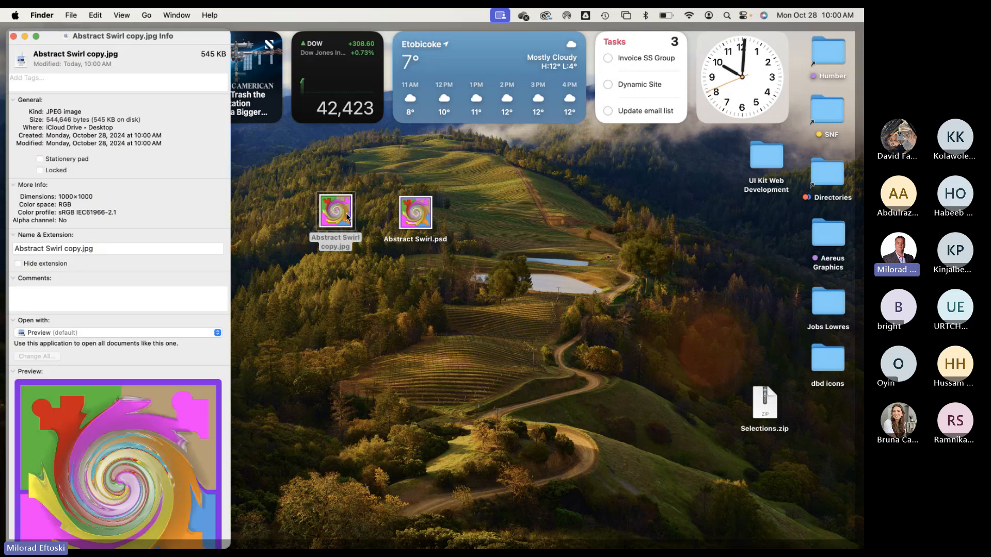
{"action": "double_click", "coordinate": [99, 120]}
{"action": "left_click", "coordinate": [98, 120]}
{"action": "left_click", "coordinate": [410, 216]}
{"action": "key", "text": "super+i"}
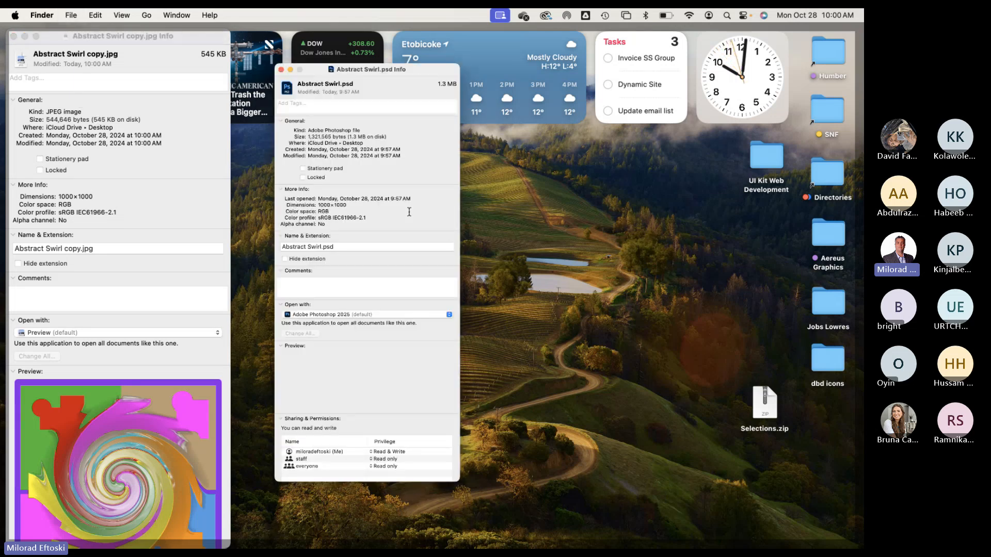
{"action": "left_click_drag", "start_coordinate": [285, 38], "coordinate": [287, 38]}
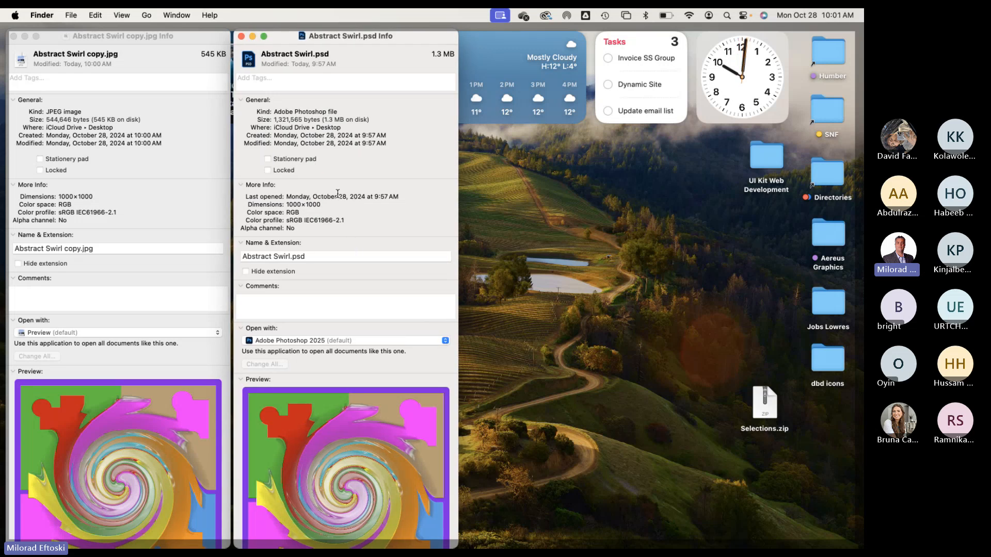
Compare the file sizes of Abstract Swirl.psd and Abstract Swirl copy.jpg in bytes and on disk
{"action": "double_click", "coordinate": [326, 119]}
{"action": "left_click", "coordinate": [317, 130]}
{"action": "left_click", "coordinate": [63, 125]}
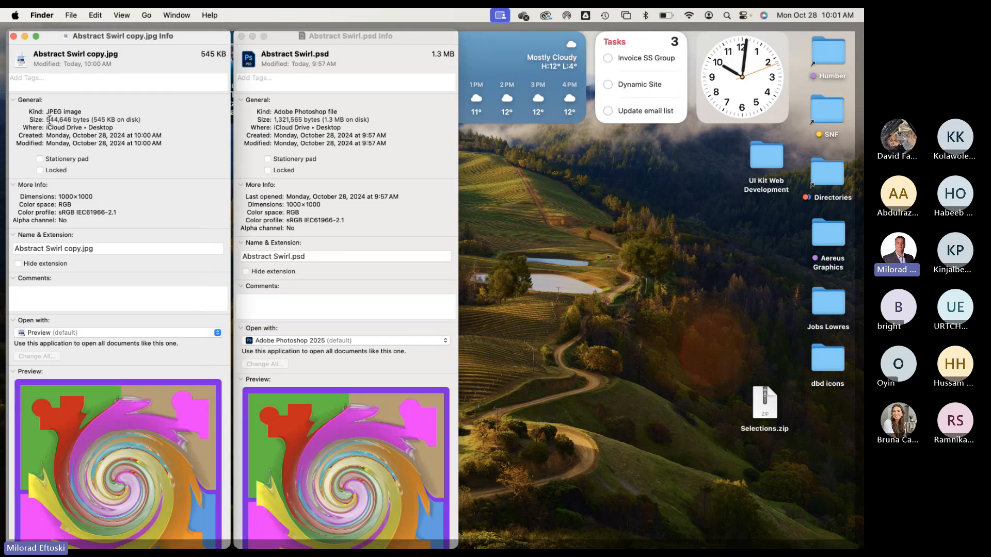
{"action": "left_click_drag", "start_coordinate": [72, 120], "coordinate": [46, 120]}
{"action": "left_click", "coordinate": [271, 120]}
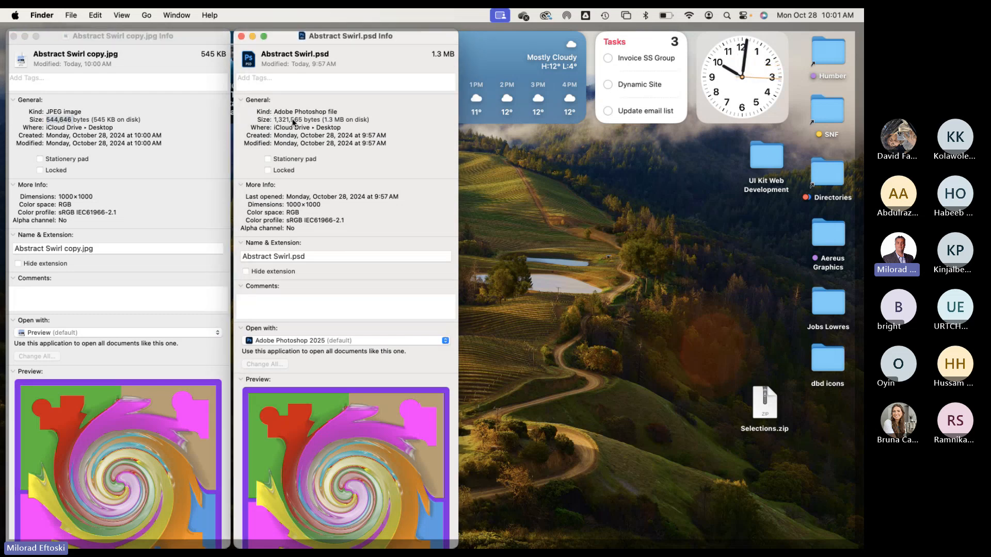
{"action": "left_click_drag", "start_coordinate": [304, 120], "coordinate": [266, 121]}
{"action": "left_click", "coordinate": [269, 122]}
{"action": "left_click", "coordinate": [103, 122]}
{"action": "double_click", "coordinate": [98, 120]}
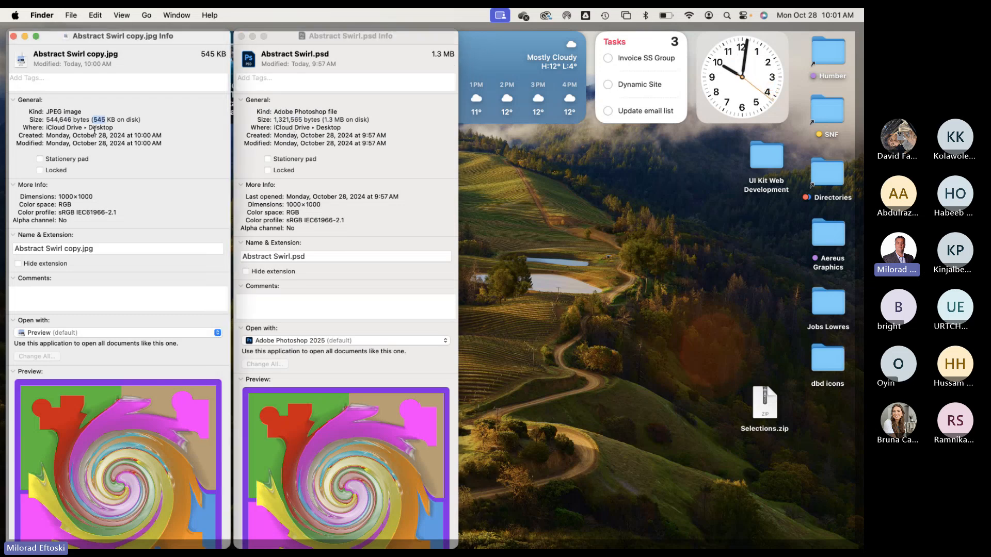
{"action": "left_click", "coordinate": [326, 121]}
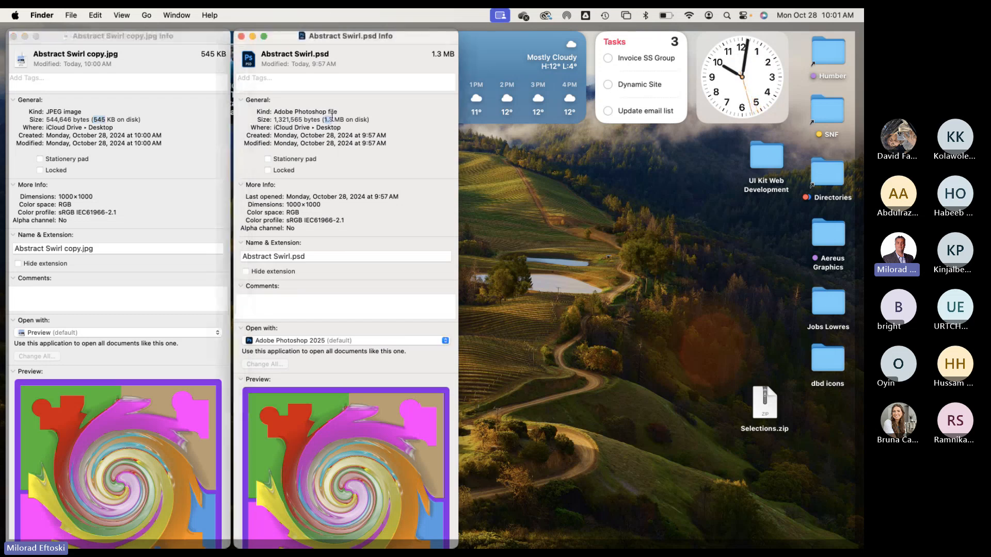
{"action": "double_click", "coordinate": [328, 119]}
{"action": "left_click", "coordinate": [330, 141]}
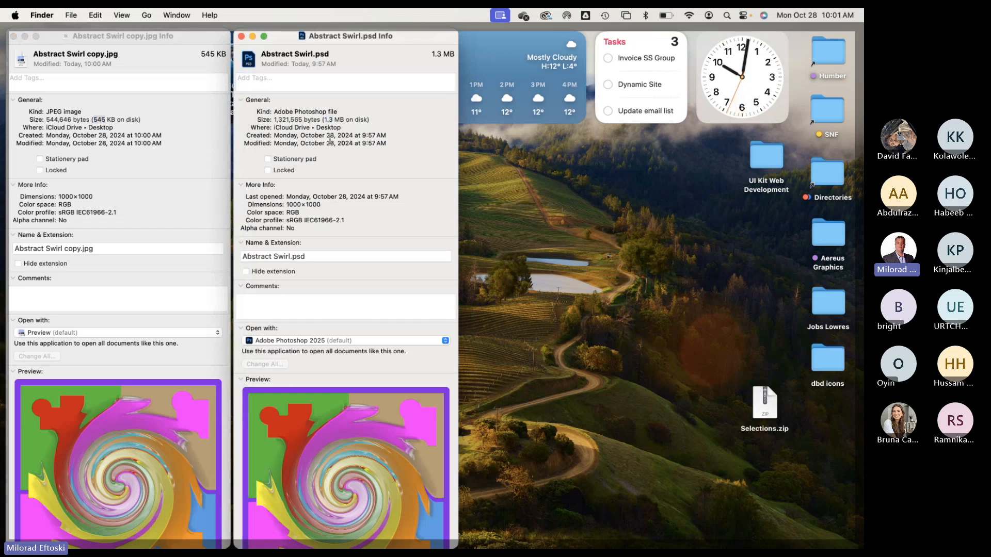
Examine the JPEG copy's size on disk, and close both file information windows
{"action": "left_click", "coordinate": [92, 122]}
{"action": "double_click", "coordinate": [98, 119]}
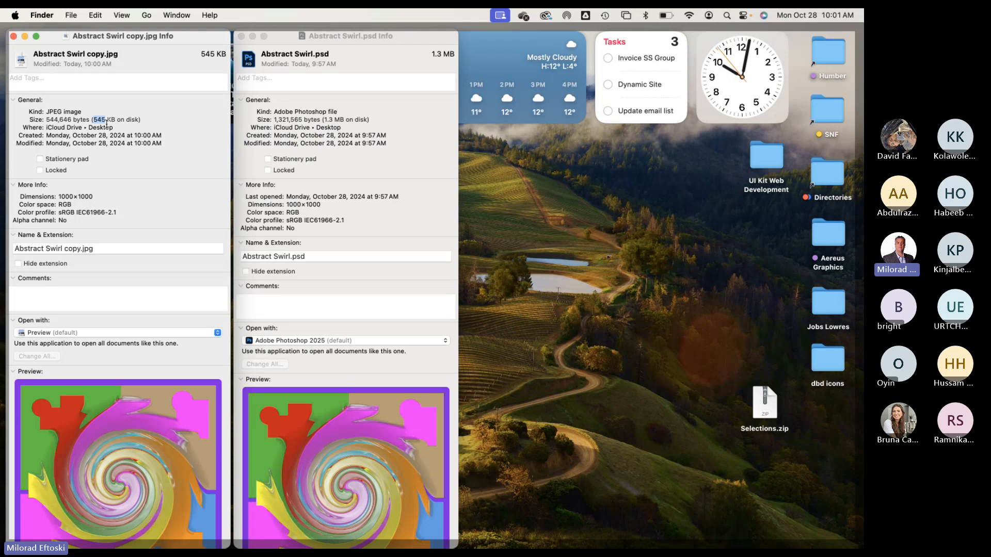
{"action": "left_click_drag", "start_coordinate": [106, 123], "coordinate": [101, 124]}
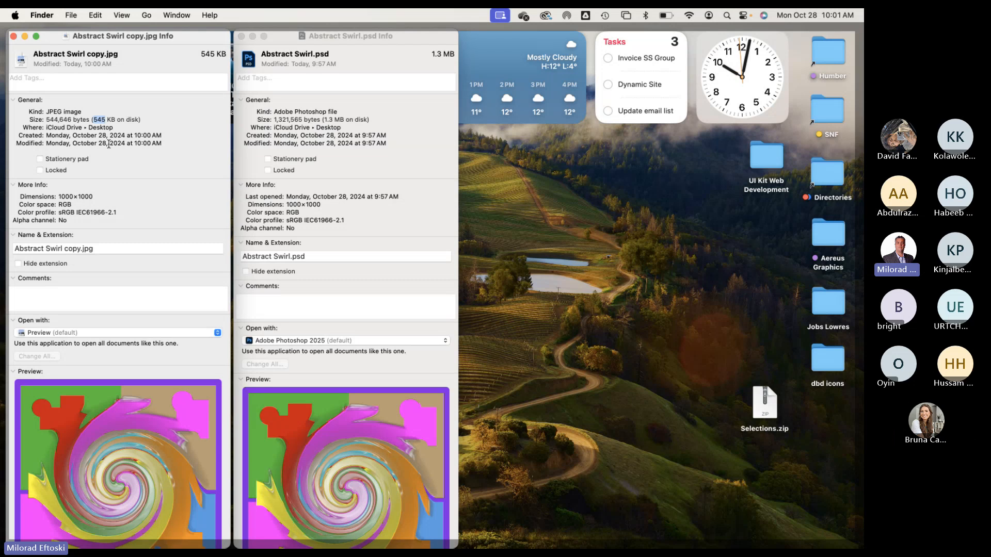
{"action": "left_click", "coordinate": [109, 143]}
{"action": "double_click", "coordinate": [96, 125]}
{"action": "left_click", "coordinate": [126, 135]}
{"action": "double_click", "coordinate": [100, 120]}
{"action": "left_click", "coordinate": [124, 128]}
{"action": "left_click", "coordinate": [241, 36]}
{"action": "left_click", "coordinate": [13, 36]}
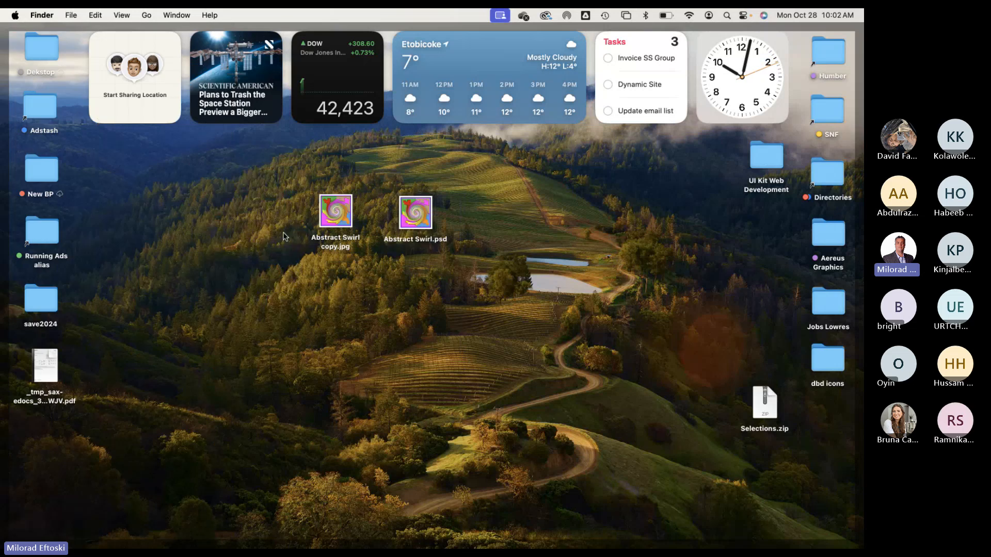
Reopen the file information for Abstract Swirl copy.jpg and move its window clear of the folders at the desktop's edge
{"action": "right_click", "coordinate": [331, 217]}
{"action": "left_click", "coordinate": [328, 210]}
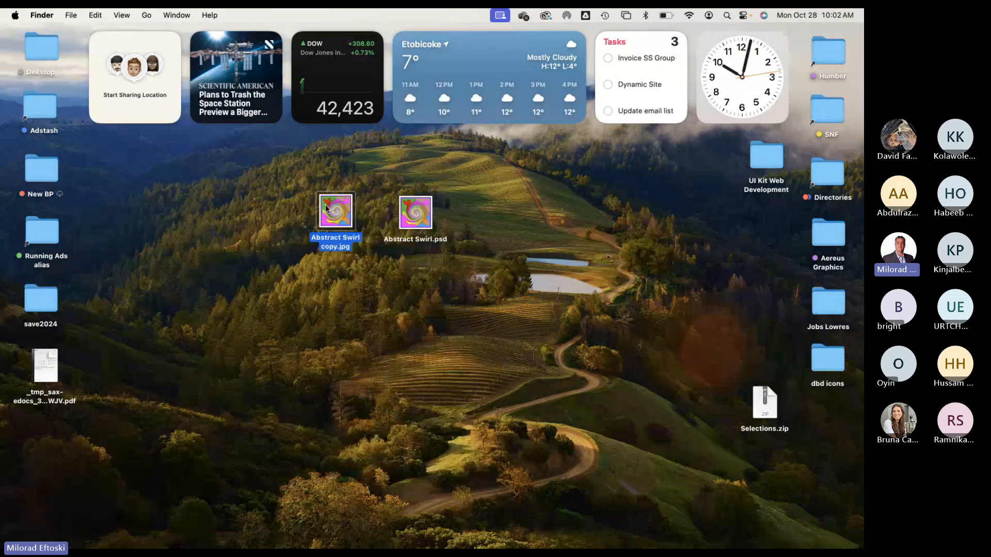
{"action": "right_click", "coordinate": [327, 208]}
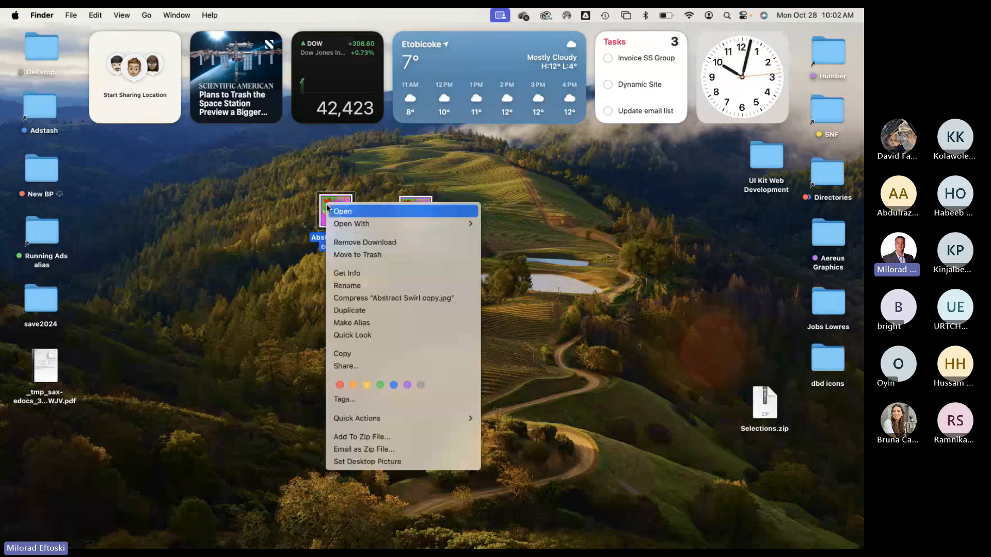
{"action": "left_click", "coordinate": [351, 273]}
{"action": "left_click_drag", "start_coordinate": [104, 37], "coordinate": [177, 37]}
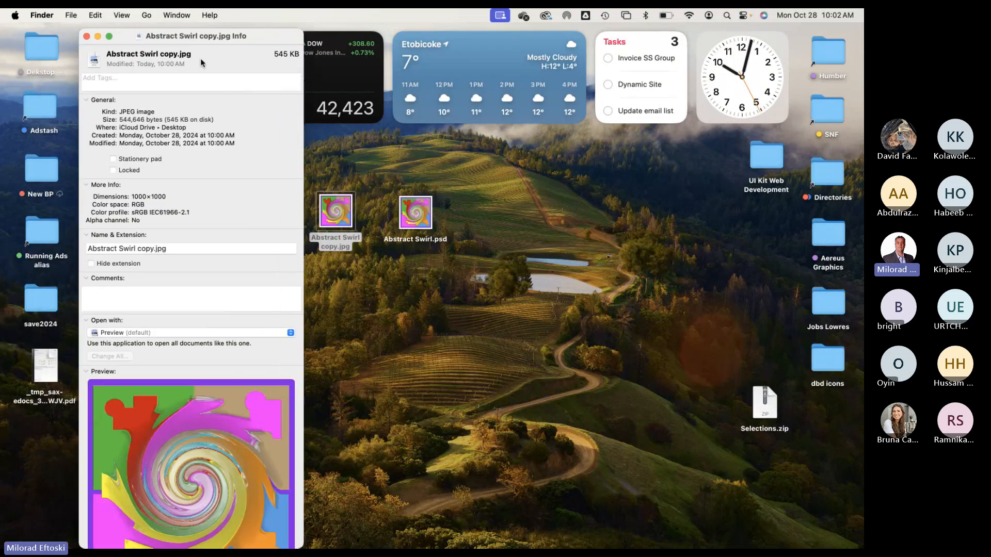
Close the JPEG's file information and line up Abstract Swirl.psd, Abstract Swirl copy.jpg and Selections.zip beneath the UI Kit Web Development folder
{"action": "left_click", "coordinate": [86, 36]}
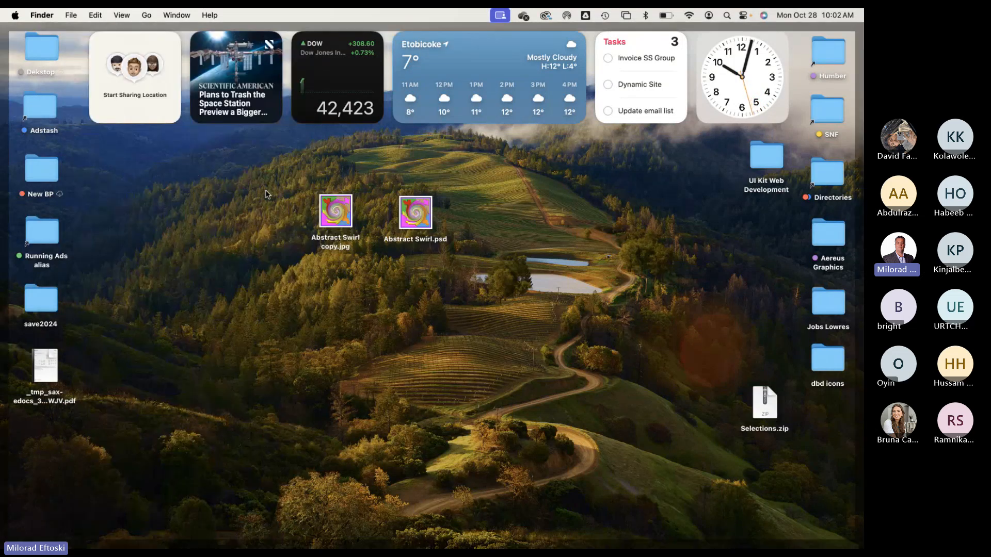
{"action": "left_click_drag", "start_coordinate": [280, 178], "coordinate": [765, 230]}
{"action": "left_click", "coordinate": [793, 246]}
{"action": "left_click_drag", "start_coordinate": [672, 235], "coordinate": [761, 294]}
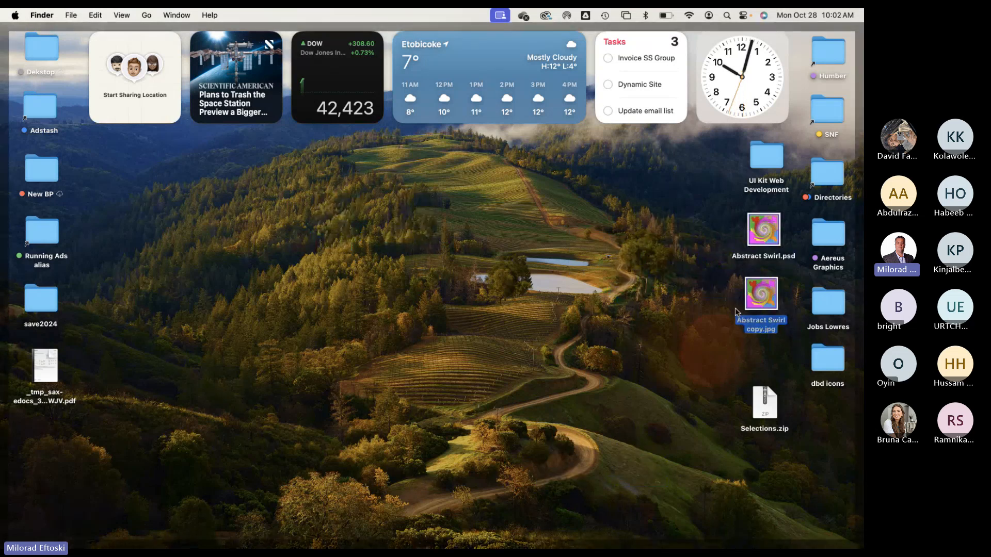
{"action": "left_click", "coordinate": [762, 360]}
{"action": "left_click_drag", "start_coordinate": [762, 398], "coordinate": [758, 372]}
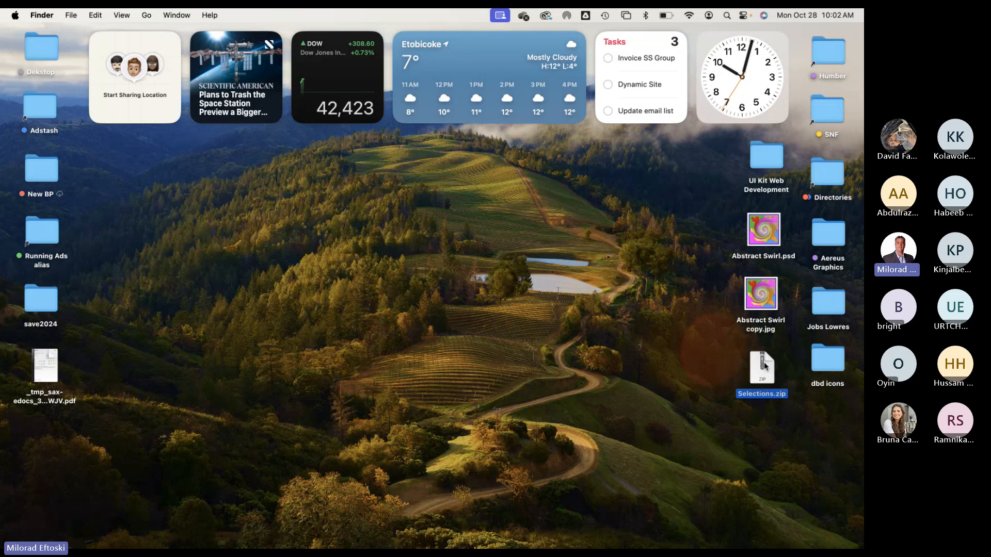
{"action": "left_click", "coordinate": [767, 371]}
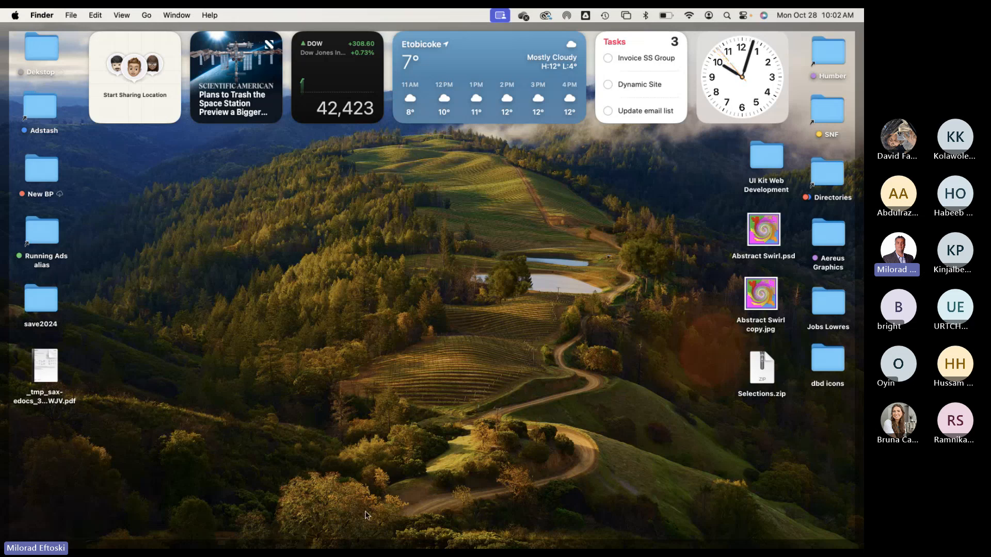
{"action": "left_click", "coordinate": [763, 373]}
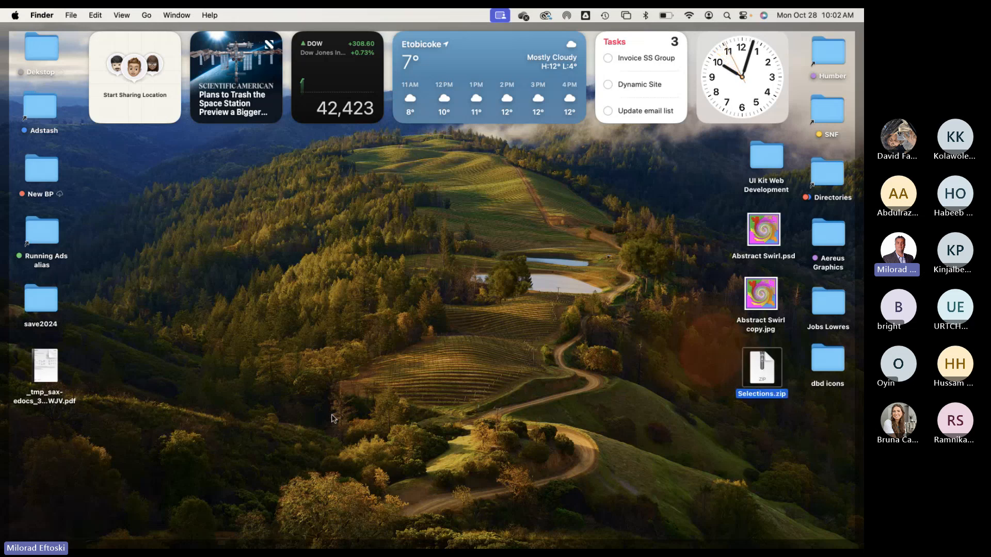
Switch to Chrome and open the Digital Illustration & Imaging - WDDM-128-0NA course from the Courses list
{"action": "mouse_move", "coordinate": [231, 536]}
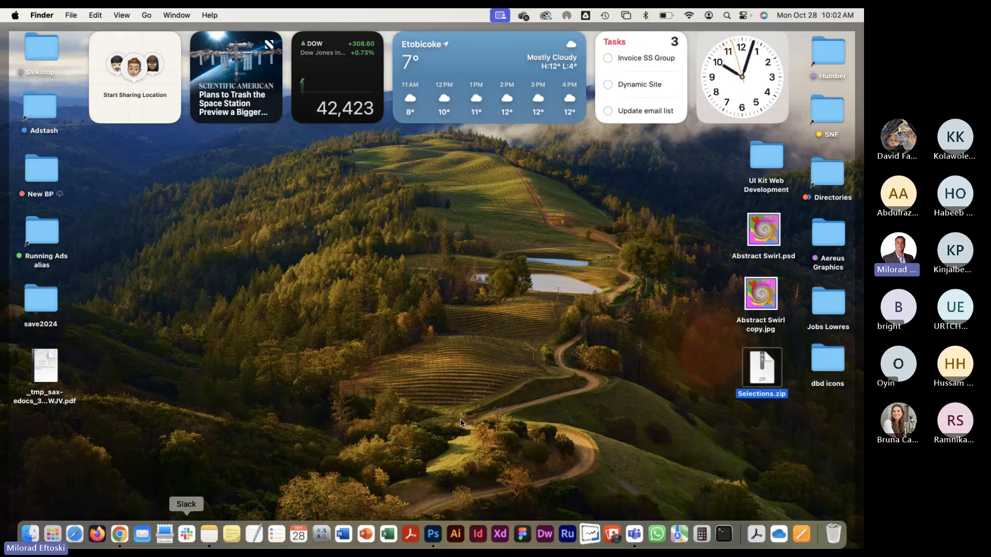
{"action": "left_click", "coordinate": [120, 533]}
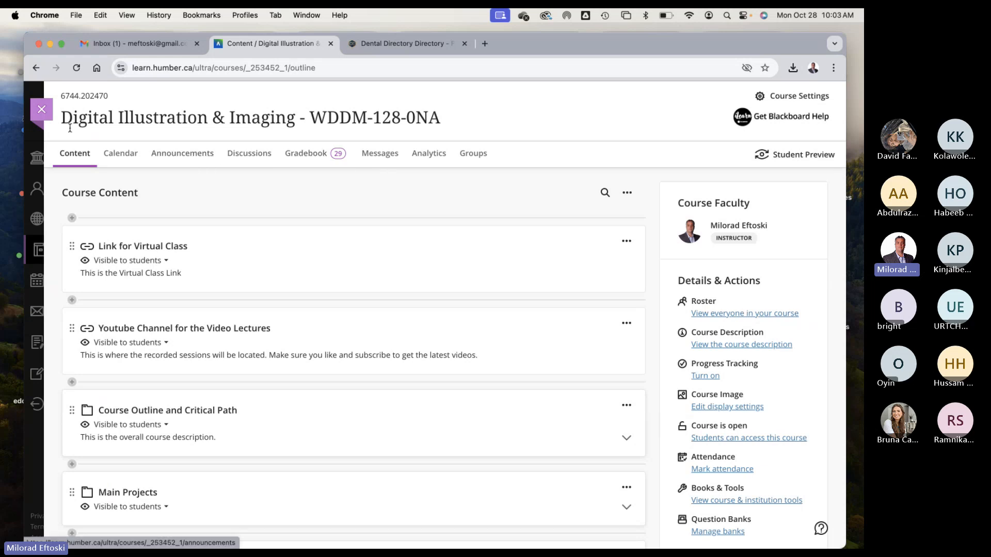
{"action": "left_click", "coordinate": [45, 113]}
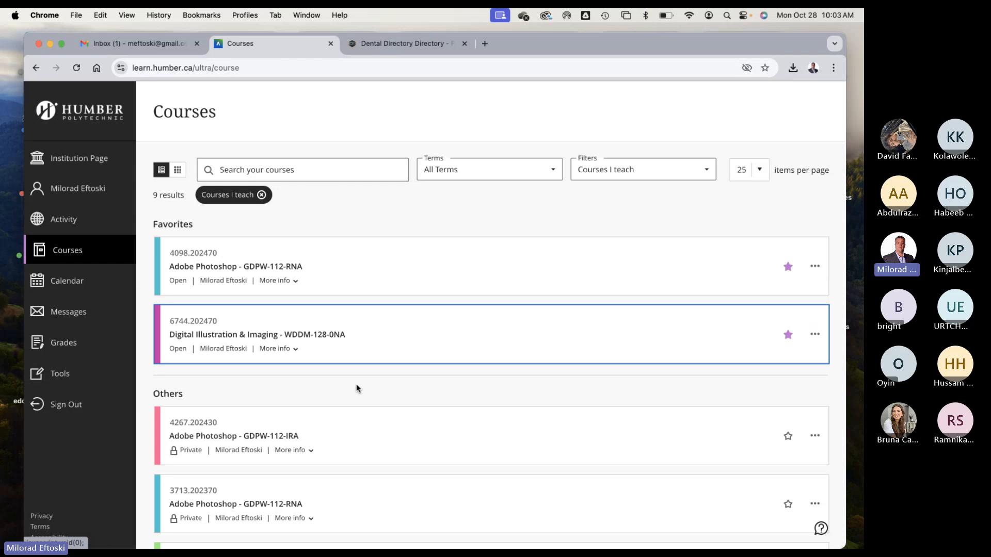
{"action": "left_click", "coordinate": [50, 43]}
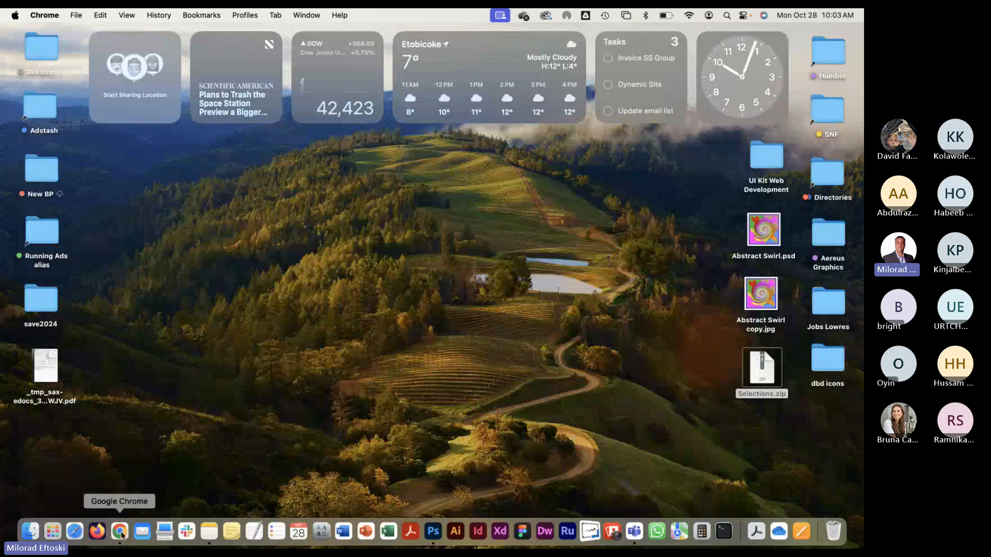
{"action": "left_click", "coordinate": [115, 533]}
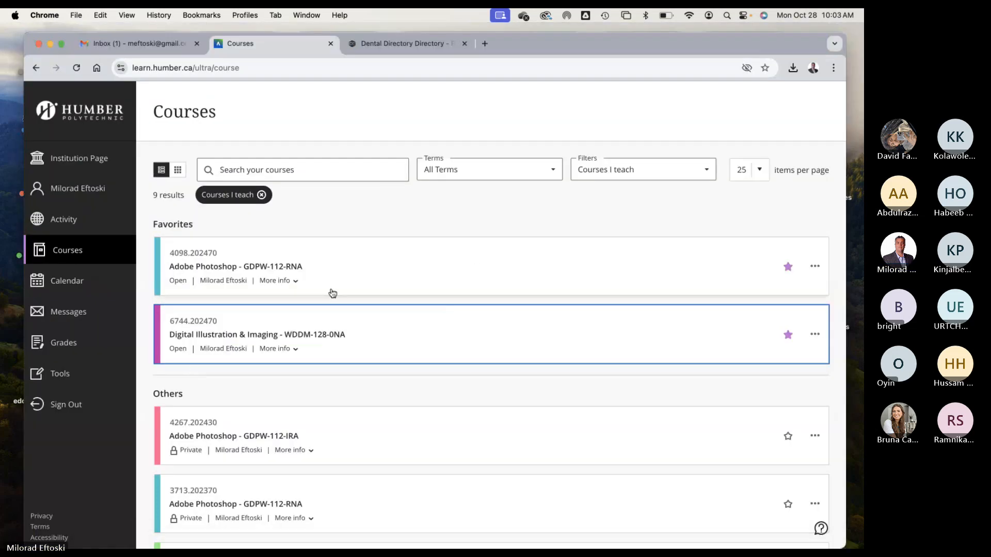
{"action": "left_click", "coordinate": [407, 341]}
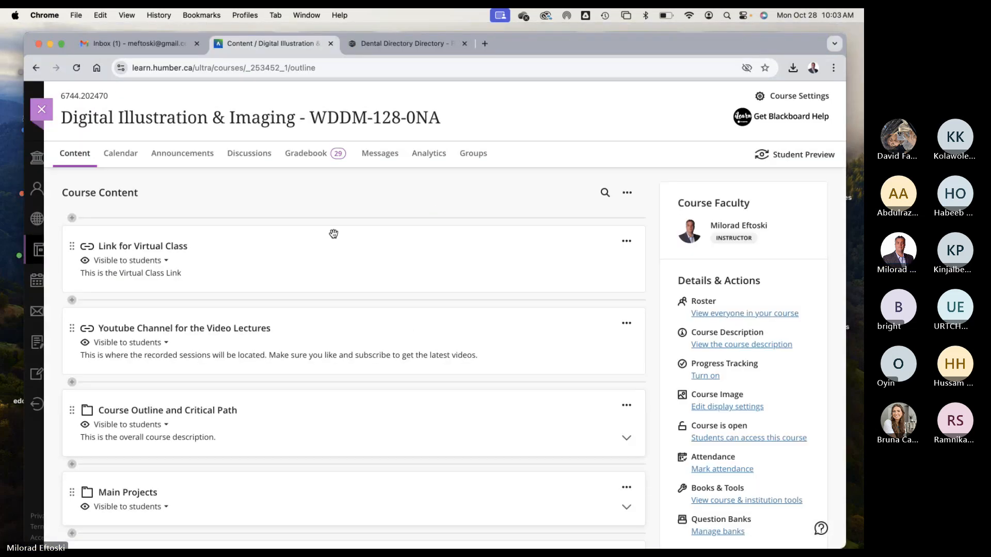
Expand the Illustrator Module folder, look through its assignments and class folders, and collapse it again
{"action": "scroll", "coordinate": [338, 256], "scroll_direction": "down", "scroll_amount": 3}
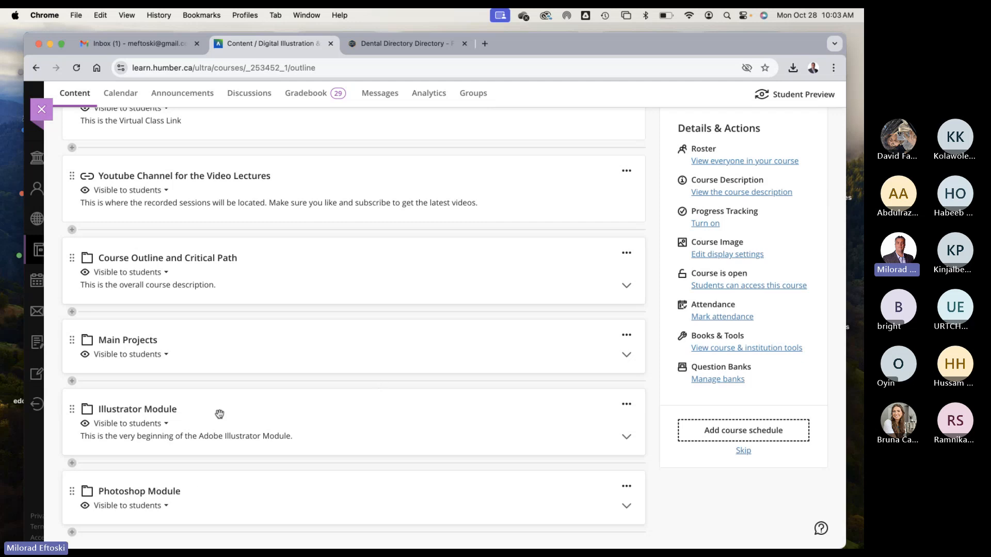
{"action": "left_click", "coordinate": [253, 412]}
{"action": "scroll", "coordinate": [333, 412], "scroll_direction": "down", "scroll_amount": 4}
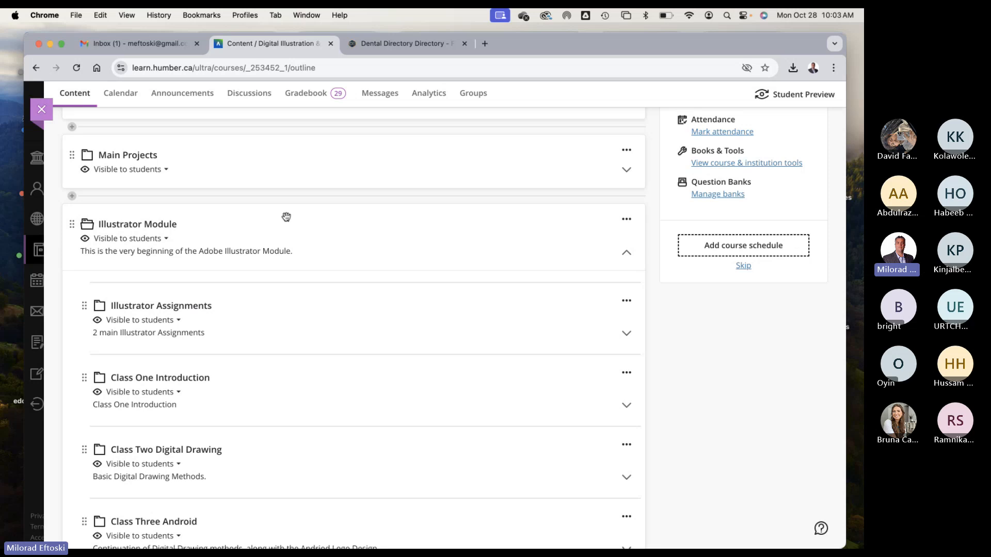
{"action": "scroll", "coordinate": [399, 286], "scroll_direction": "down", "scroll_amount": 1}
{"action": "scroll", "coordinate": [399, 285], "scroll_direction": "down", "scroll_amount": 5}
{"action": "scroll", "coordinate": [387, 286], "scroll_direction": "up", "scroll_amount": 6}
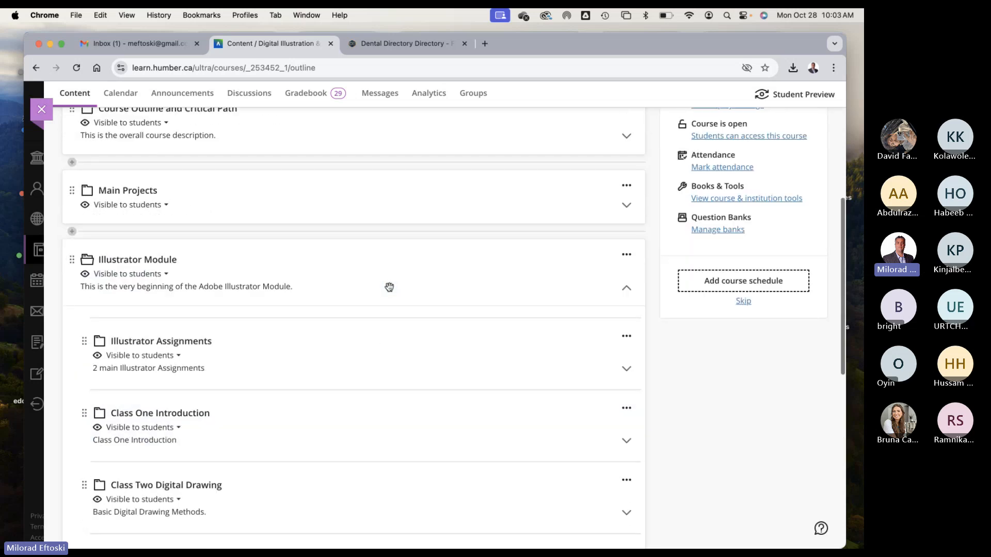
{"action": "left_click", "coordinate": [357, 278]}
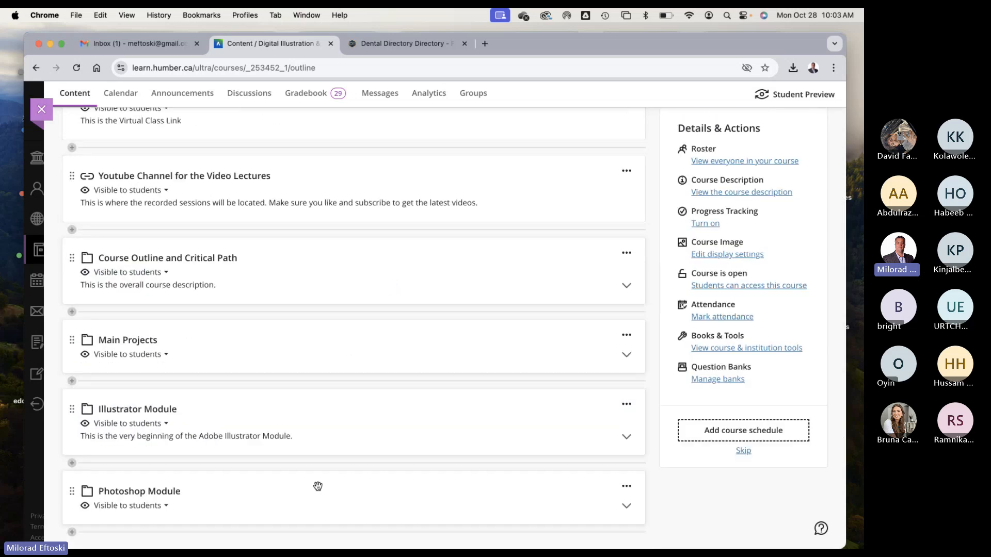
Expand the Photoshop Module folder and look through its class folders
{"action": "left_click", "coordinate": [312, 487]}
{"action": "scroll", "coordinate": [343, 432], "scroll_direction": "down", "scroll_amount": 6}
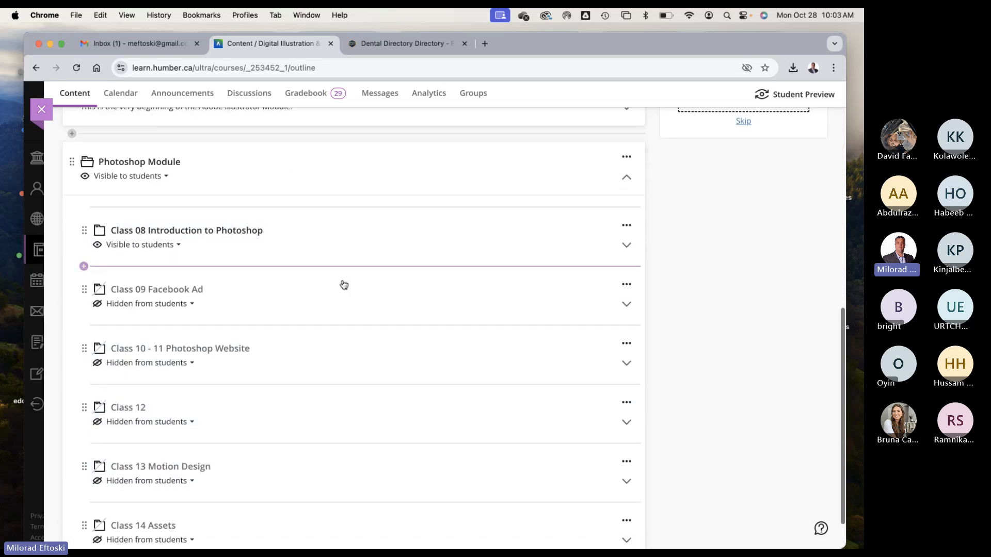
{"action": "scroll", "coordinate": [343, 280], "scroll_direction": "up", "scroll_amount": 5}
{"action": "scroll", "coordinate": [343, 281], "scroll_direction": "up", "scroll_amount": 3}
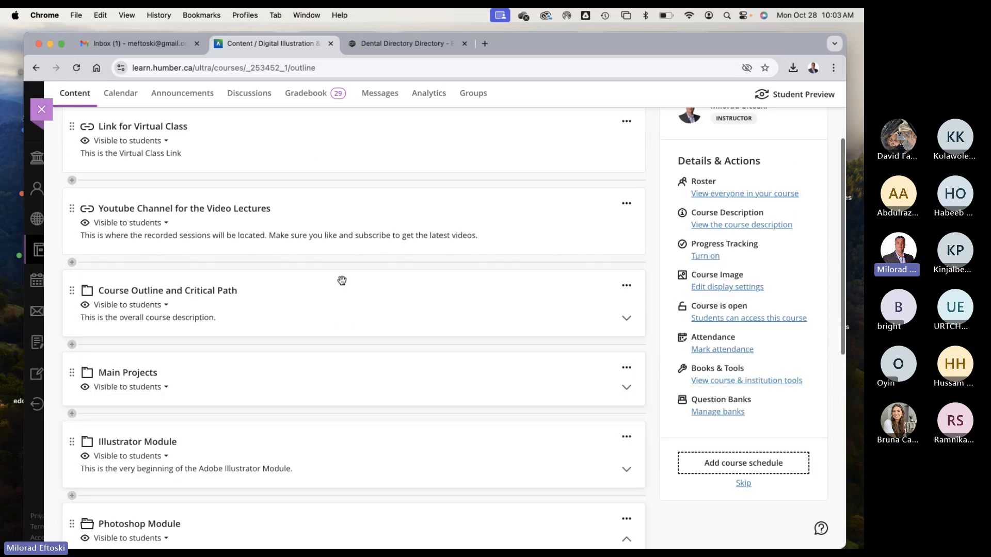
Move the Main Projects folder below the Illustrator Module folder in the course content
{"action": "scroll", "coordinate": [278, 374], "scroll_direction": "down", "scroll_amount": 3}
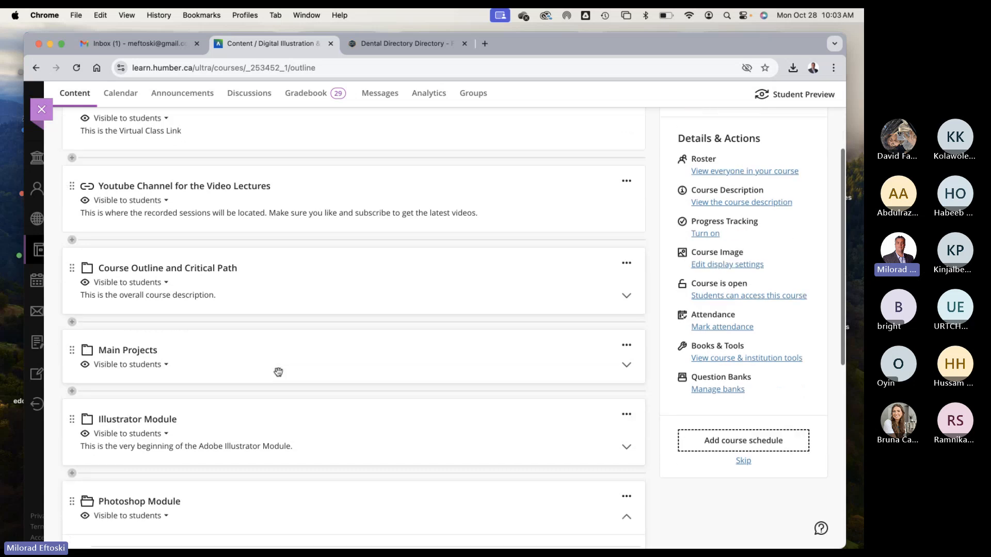
{"action": "left_click_drag", "start_coordinate": [228, 313], "coordinate": [227, 398]}
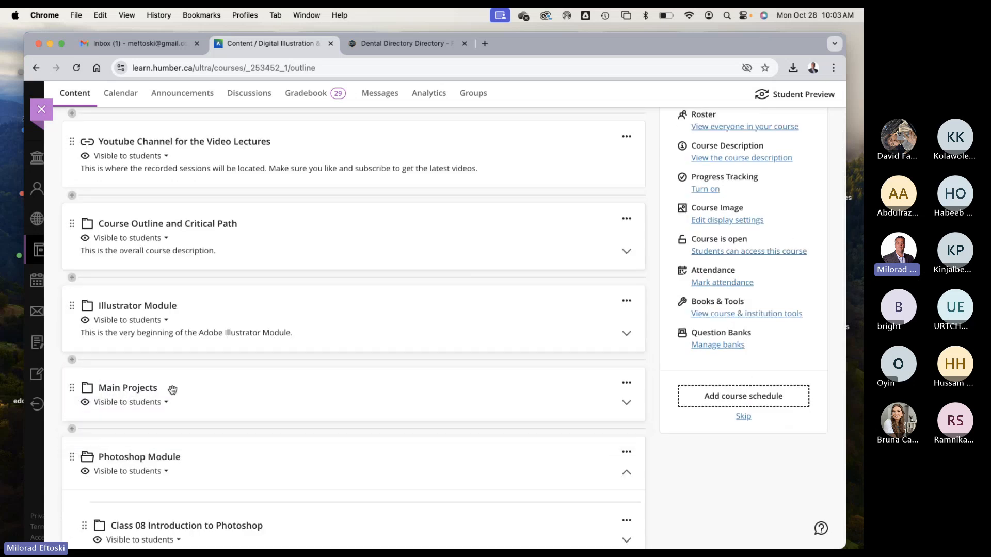
{"action": "scroll", "coordinate": [297, 395], "scroll_direction": "down", "scroll_amount": 3}
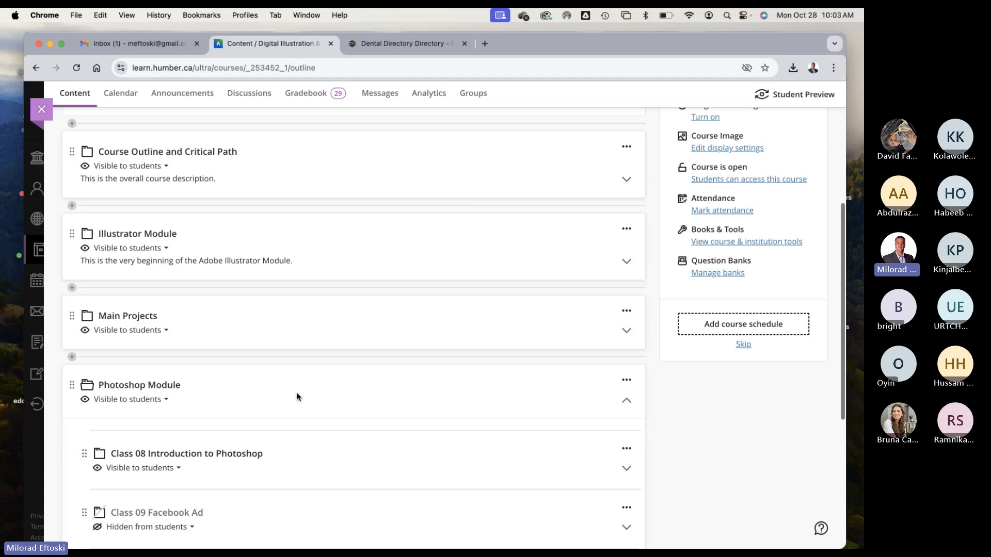
Examine the assignments inside the Main Projects folder and collapse it again
{"action": "left_click", "coordinate": [249, 338]}
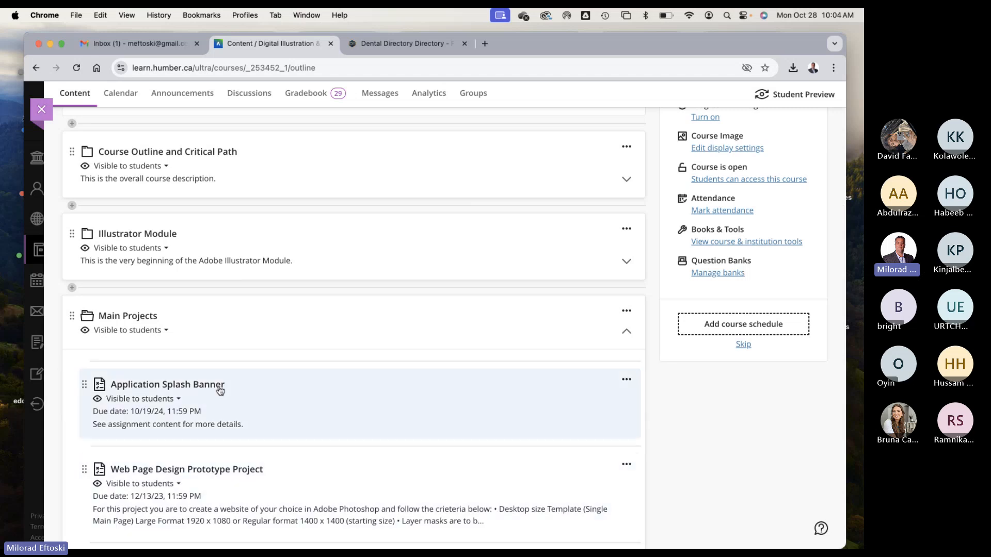
{"action": "left_click", "coordinate": [239, 330]}
{"action": "scroll", "coordinate": [265, 346], "scroll_direction": "down", "scroll_amount": 2}
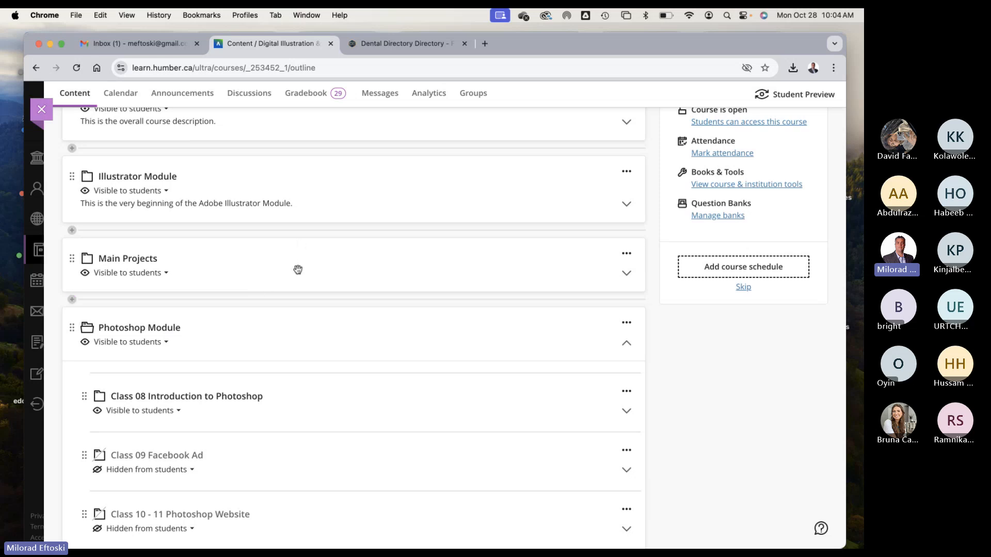
Review the order of the course content from the virtual class link down, collapsing the Photoshop Module folder
{"action": "scroll", "coordinate": [267, 259], "scroll_direction": "up", "scroll_amount": 4}
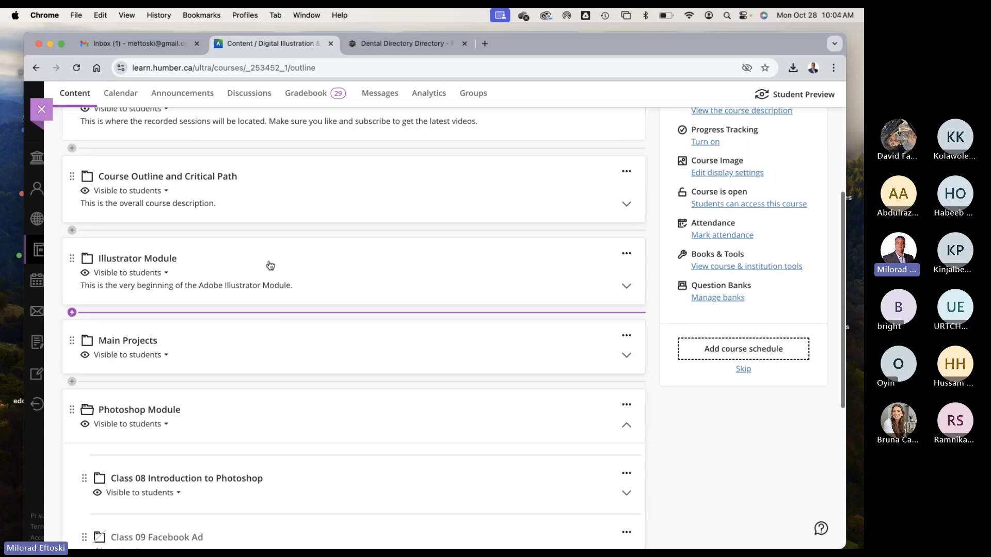
{"action": "scroll", "coordinate": [270, 265], "scroll_direction": "up", "scroll_amount": 7}
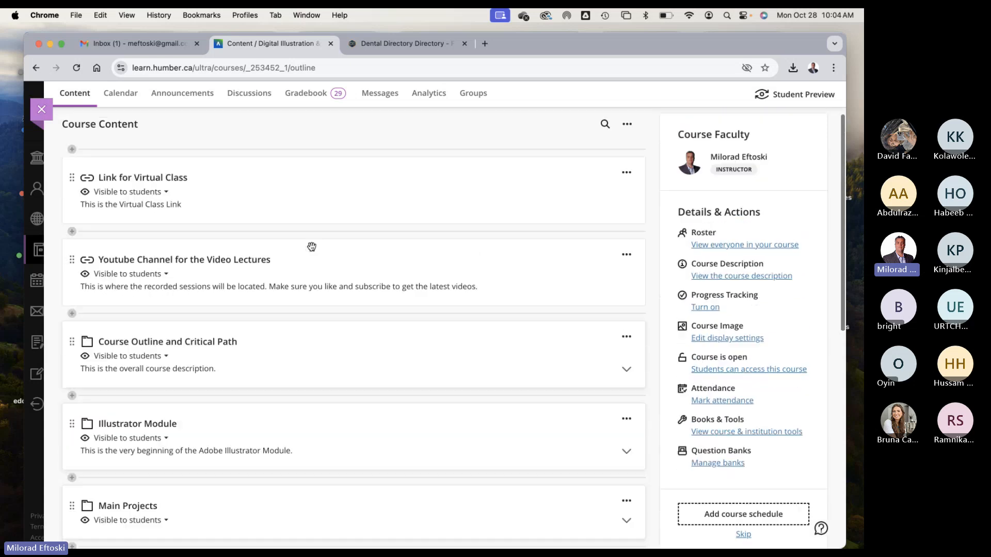
{"action": "scroll", "coordinate": [308, 248], "scroll_direction": "down", "scroll_amount": 7}
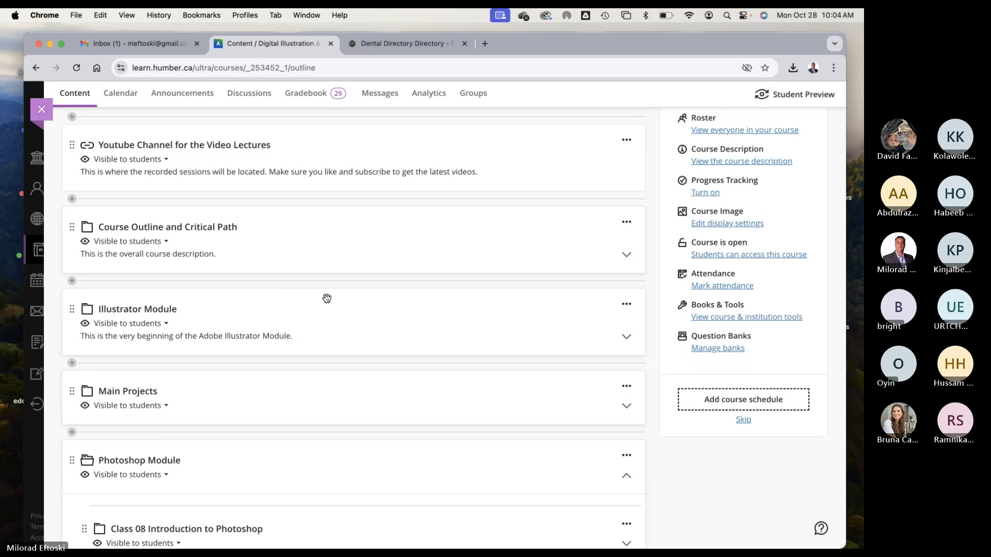
{"action": "scroll", "coordinate": [324, 303], "scroll_direction": "down", "scroll_amount": 3}
{"action": "scroll", "coordinate": [315, 361], "scroll_direction": "up", "scroll_amount": 4}
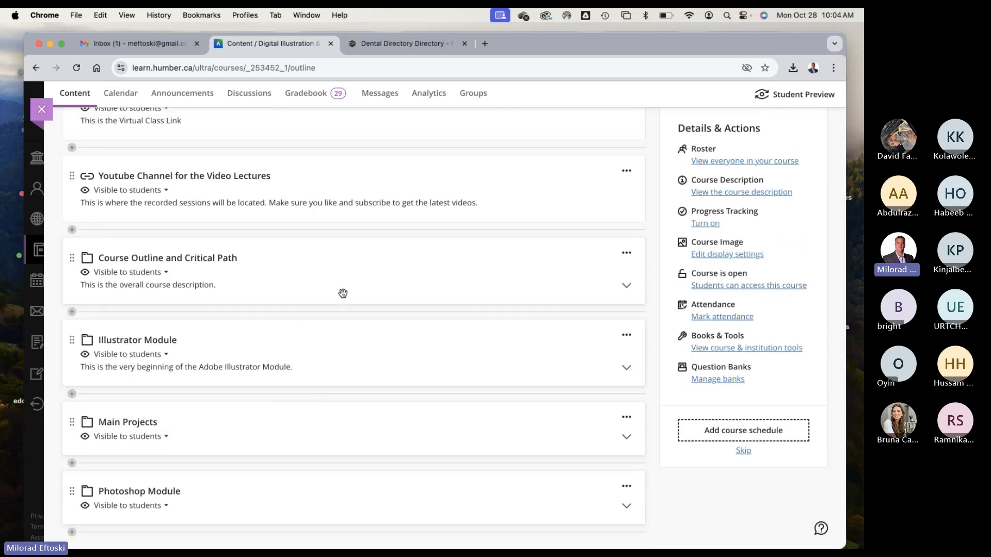
{"action": "scroll", "coordinate": [348, 285], "scroll_direction": "up", "scroll_amount": 4}
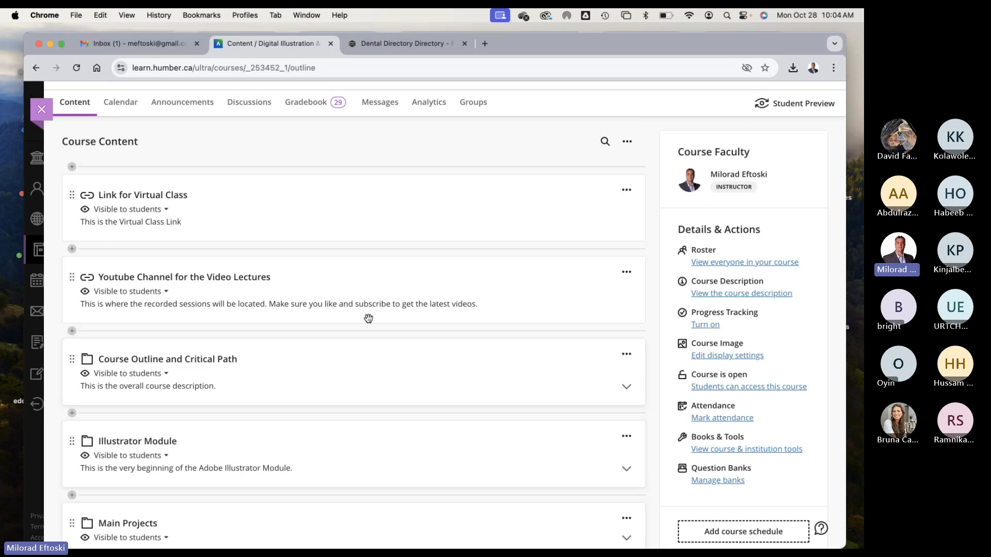
{"action": "scroll", "coordinate": [364, 300], "scroll_direction": "down", "scroll_amount": 4}
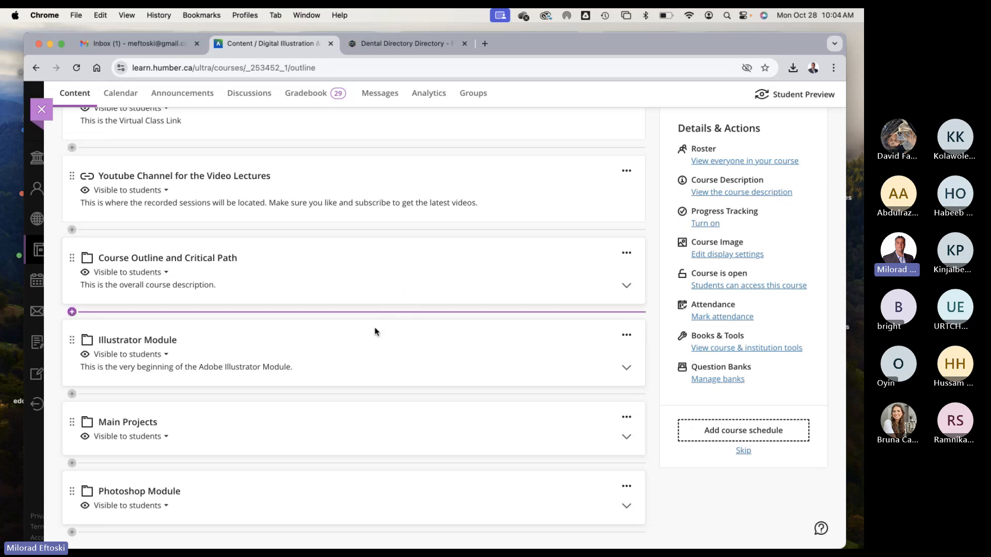
Check the contents of the Course Outline and Critical Path and Illustrator Module folders, collapsing each one
{"action": "left_click", "coordinate": [376, 291]}
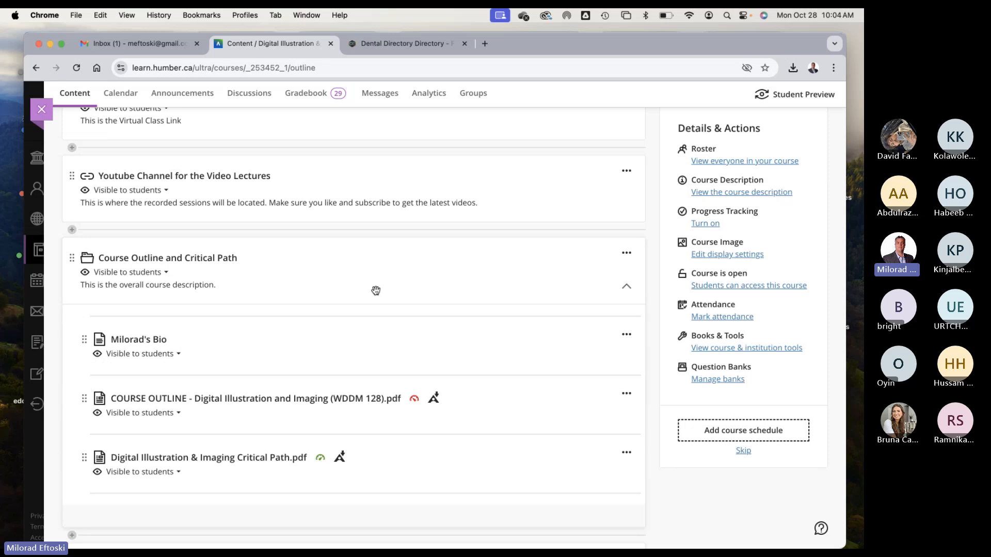
{"action": "left_click", "coordinate": [373, 292]}
{"action": "left_click", "coordinate": [358, 350]}
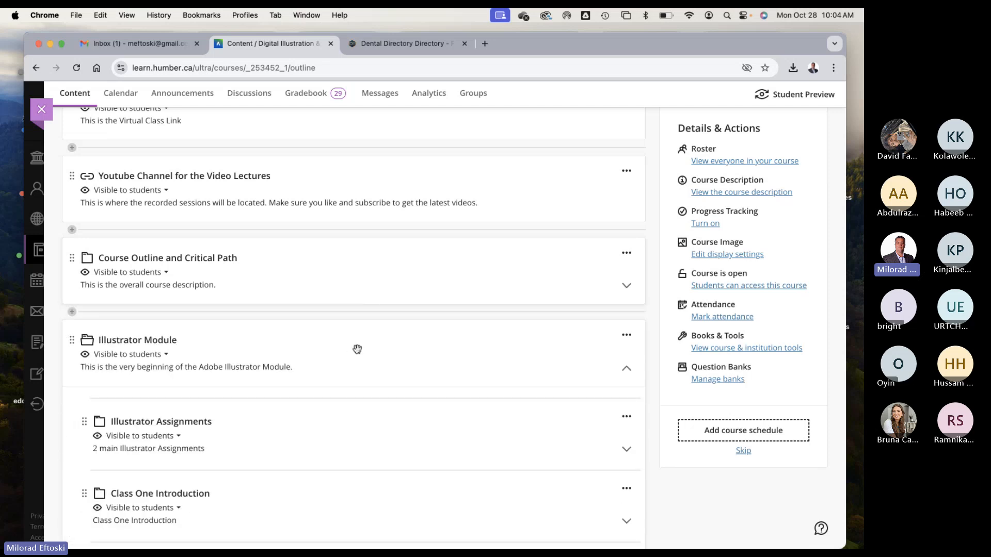
{"action": "scroll", "coordinate": [394, 360], "scroll_direction": "down", "scroll_amount": 1}
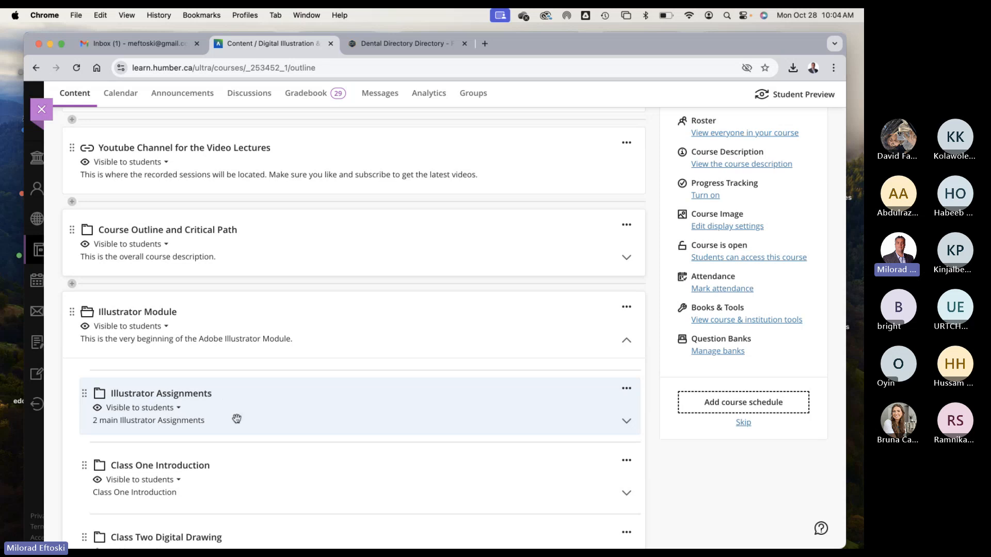
{"action": "left_click", "coordinate": [381, 338]}
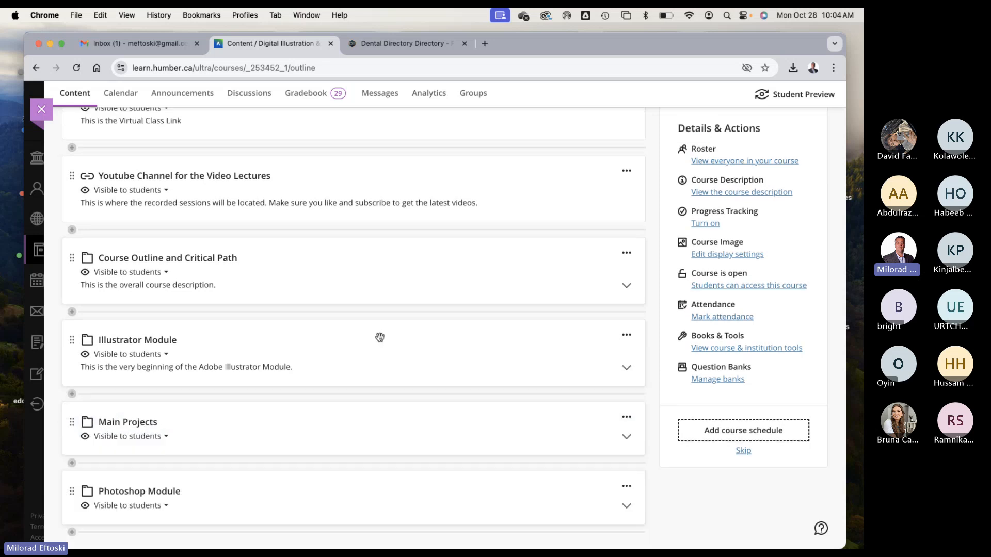
Check the Photoshop Module's class folders, collapse the module, and expand it again to show Class 08 Introduction to Photoshop
{"action": "left_click", "coordinate": [354, 489]}
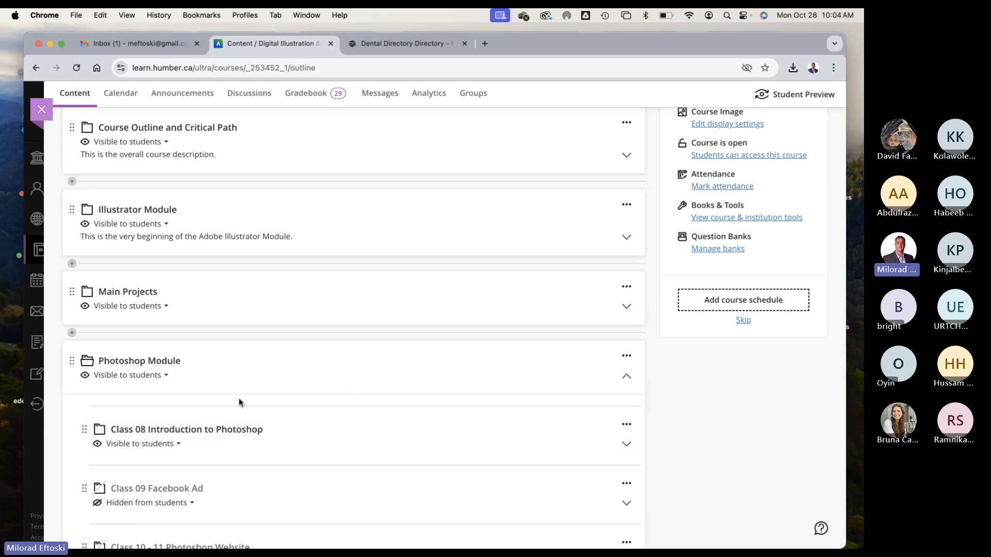
{"action": "left_click", "coordinate": [319, 376]}
{"action": "scroll", "coordinate": [406, 414], "scroll_direction": "up", "scroll_amount": 3}
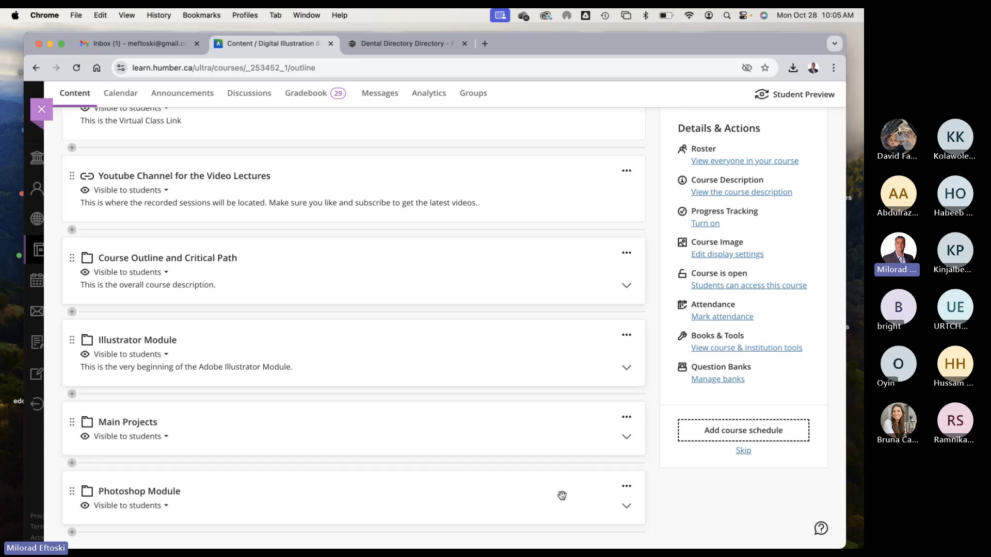
{"action": "left_click", "coordinate": [416, 493]}
{"action": "scroll", "coordinate": [431, 476], "scroll_direction": "down", "scroll_amount": 3}
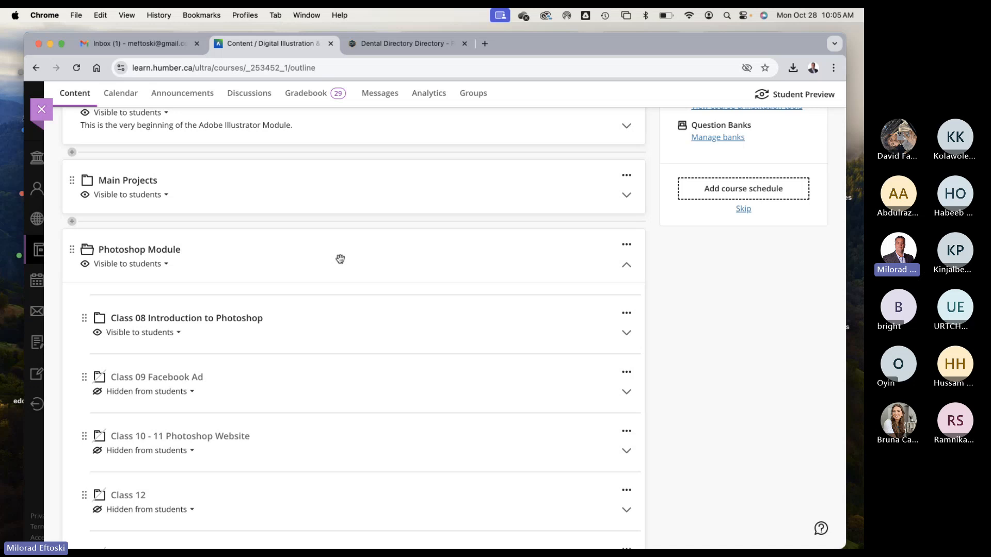
Make the Class 09 Facebook Ad folder and the Facebook Ad Assignment inside it visible to students
{"action": "scroll", "coordinate": [387, 340], "scroll_direction": "down", "scroll_amount": 1}
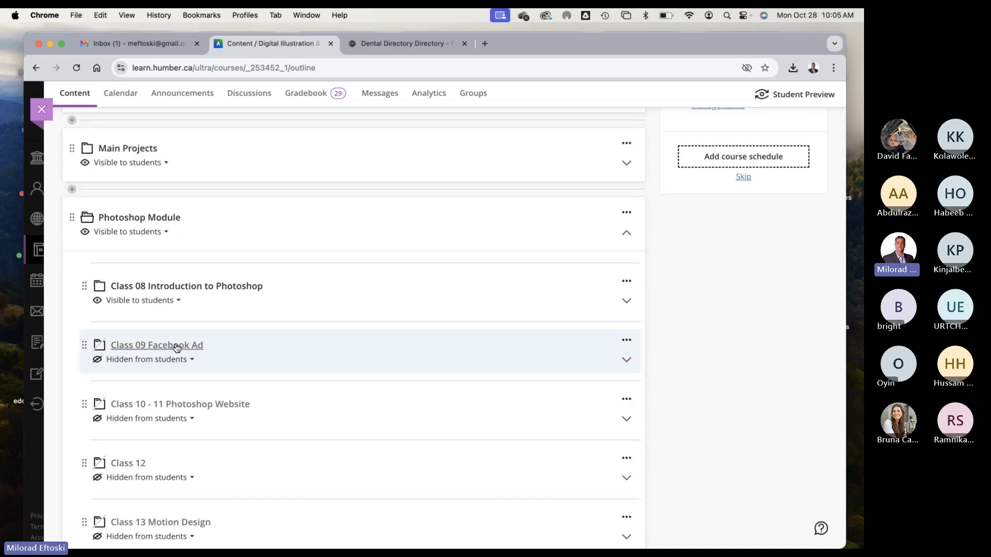
{"action": "left_click", "coordinate": [162, 360]}
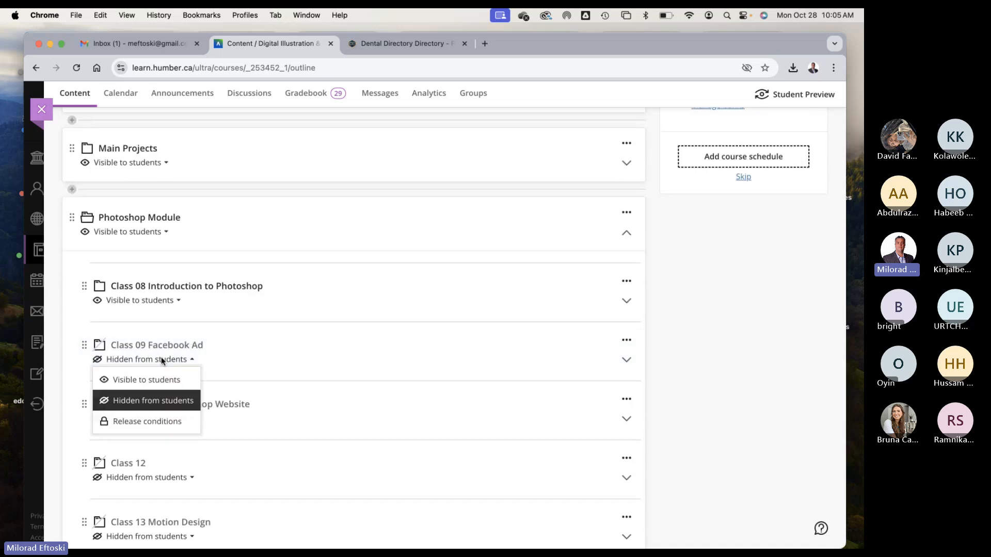
{"action": "left_click", "coordinate": [148, 380]}
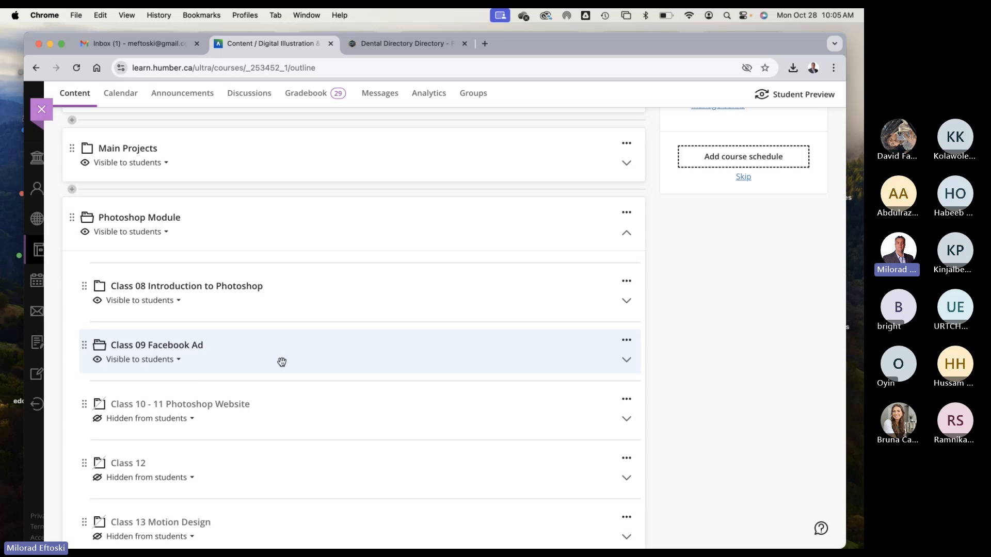
{"action": "left_click", "coordinate": [282, 362]}
{"action": "scroll", "coordinate": [227, 363], "scroll_direction": "down", "scroll_amount": 1}
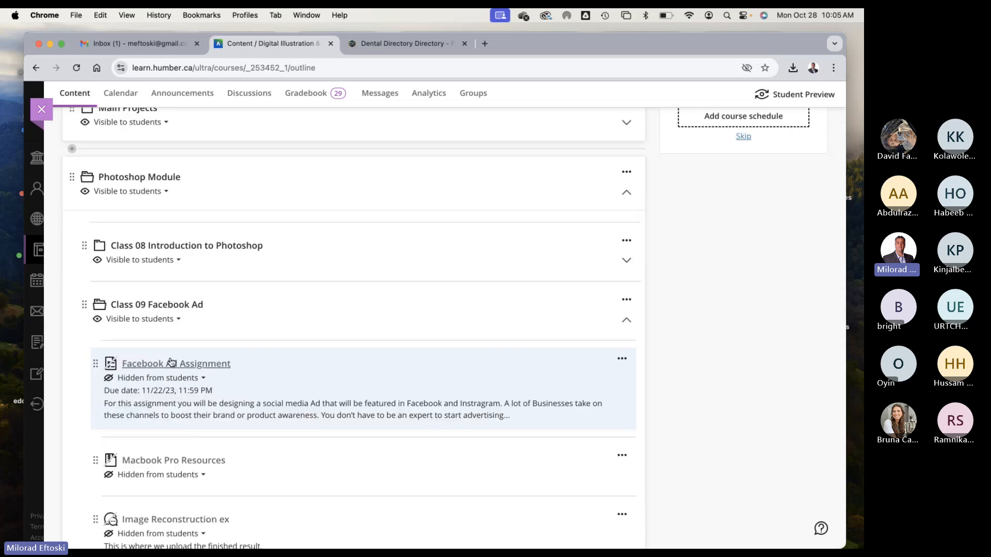
{"action": "left_click", "coordinate": [181, 379]}
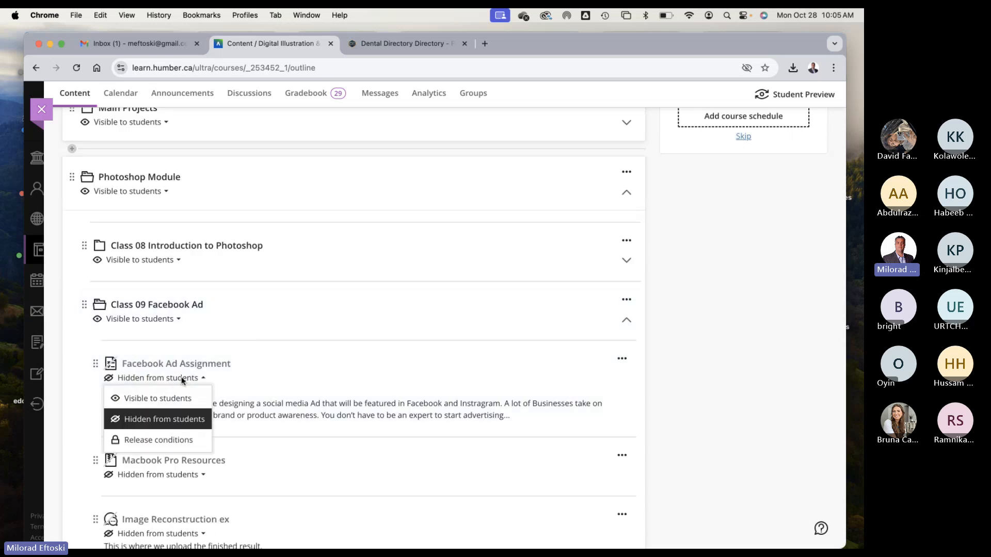
{"action": "left_click", "coordinate": [170, 401]}
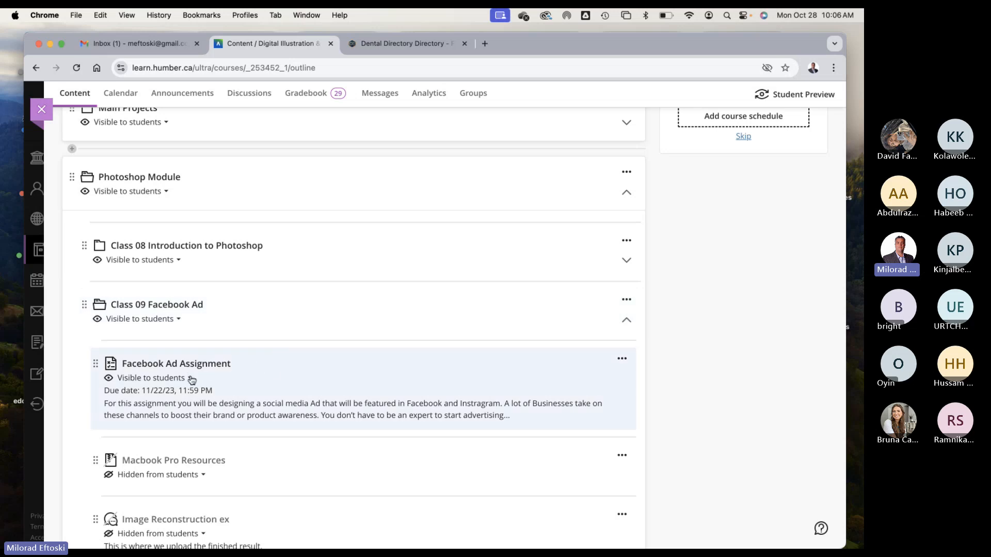
Change the Facebook Ad Assignment's due date to November 15, 2024, save it, and return to the course content
{"action": "left_click", "coordinate": [280, 374]}
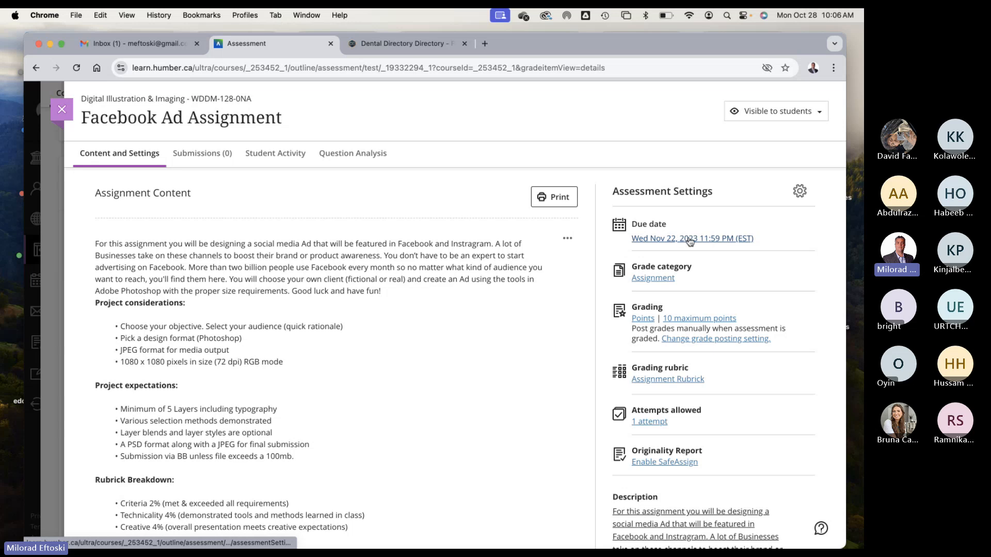
{"action": "left_click", "coordinate": [706, 239]}
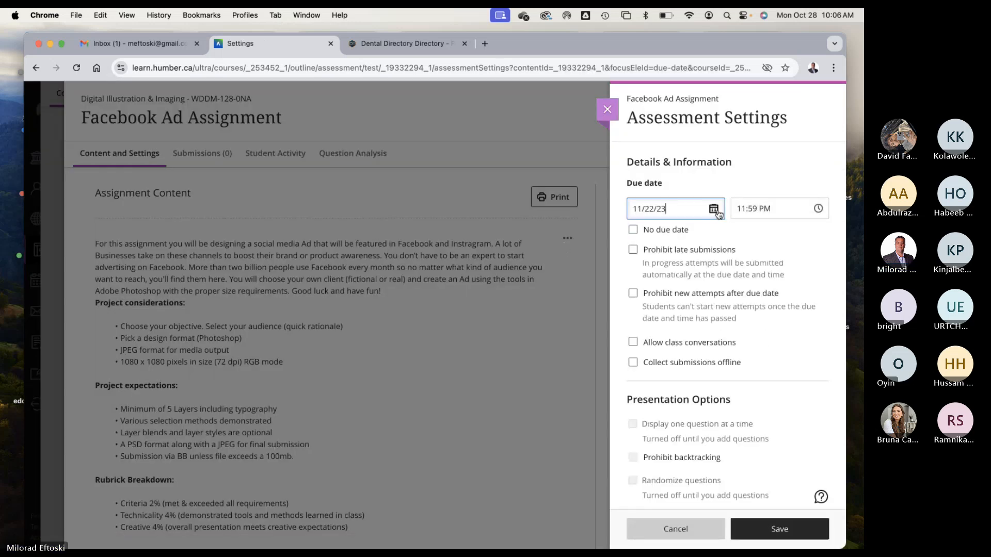
{"action": "left_click", "coordinate": [714, 209]}
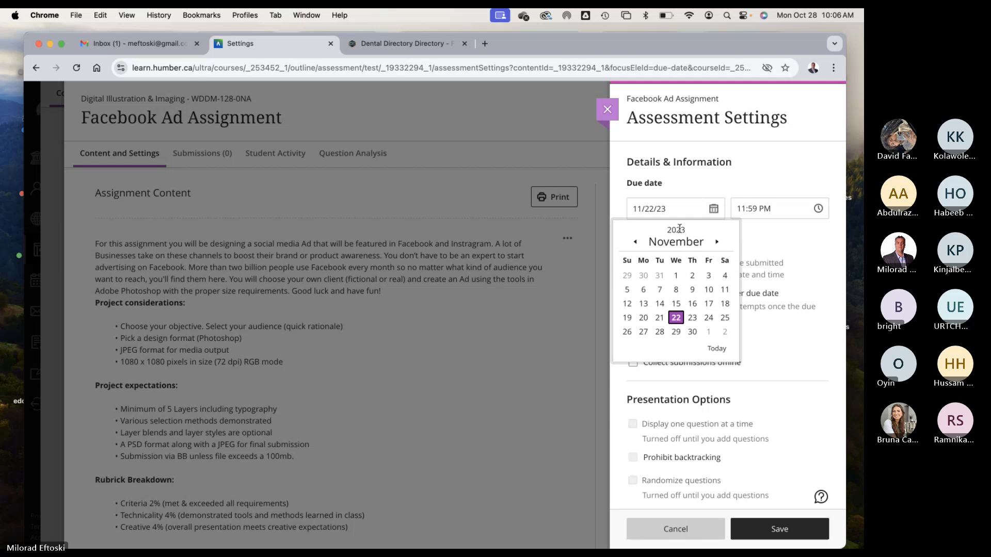
{"action": "left_click", "coordinate": [717, 241]}
{"action": "left_click", "coordinate": [717, 241]}
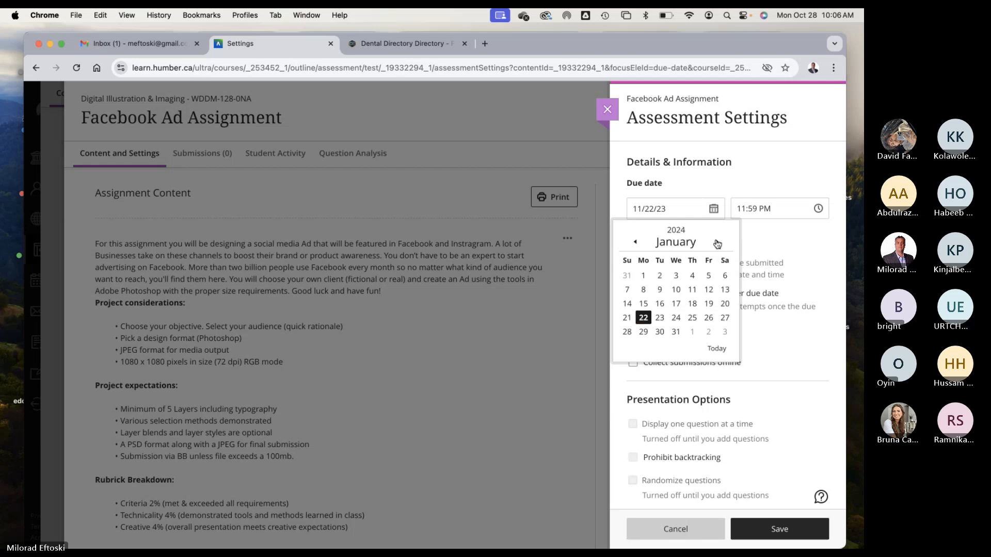
{"action": "left_click", "coordinate": [717, 241]}
{"action": "left_click", "coordinate": [717, 242]}
{"action": "left_click", "coordinate": [717, 242]}
{"action": "left_click", "coordinate": [717, 242]}
{"action": "left_click", "coordinate": [717, 242]}
{"action": "left_click", "coordinate": [717, 242]}
{"action": "left_click", "coordinate": [717, 242]}
{"action": "left_click", "coordinate": [717, 242]}
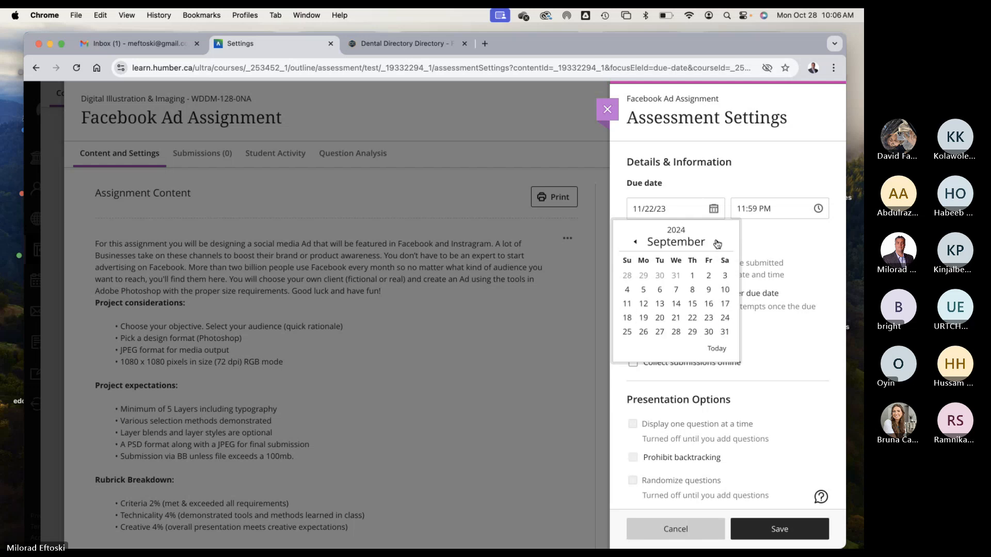
{"action": "left_click", "coordinate": [717, 241]}
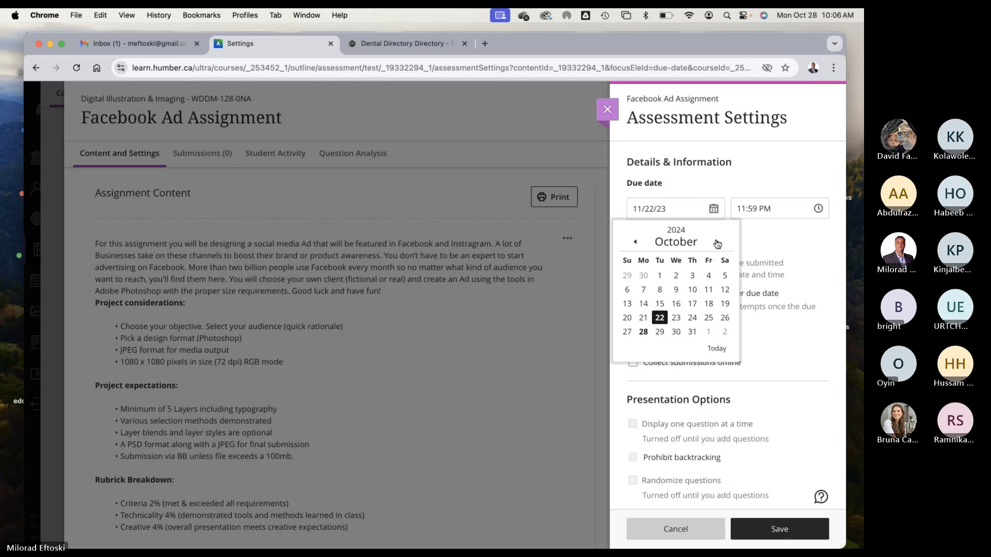
{"action": "left_click", "coordinate": [717, 242]}
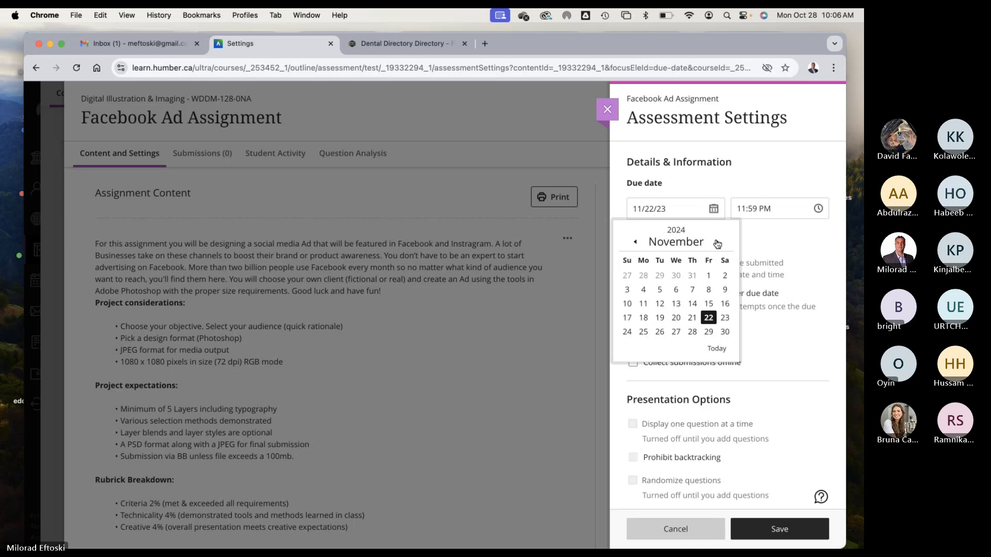
{"action": "left_click", "coordinate": [709, 304]}
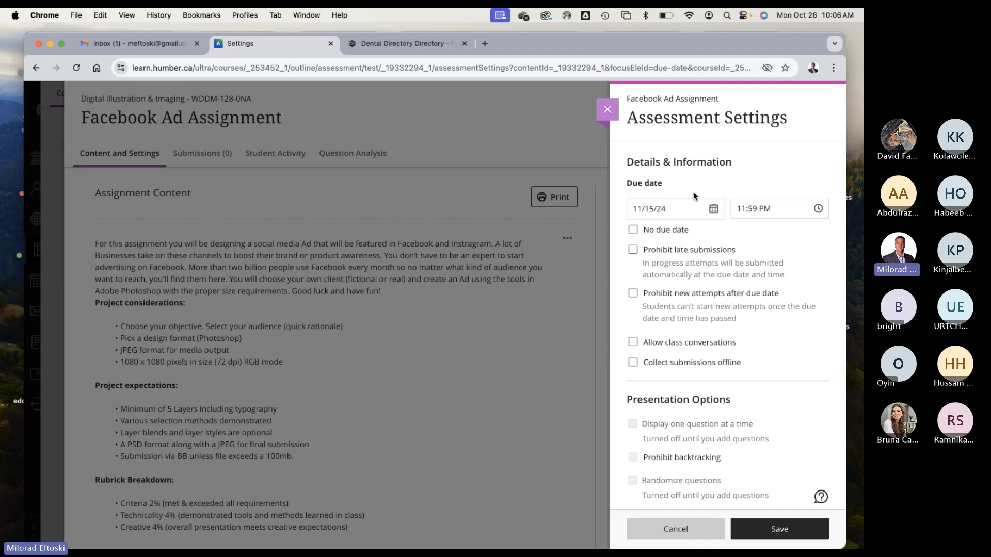
{"action": "left_click", "coordinate": [767, 529]}
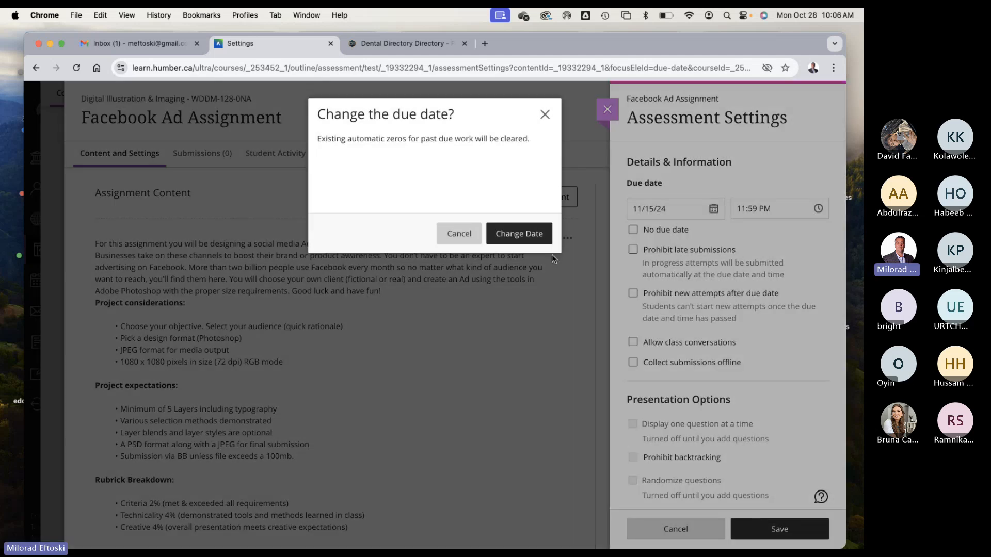
{"action": "left_click", "coordinate": [541, 238]}
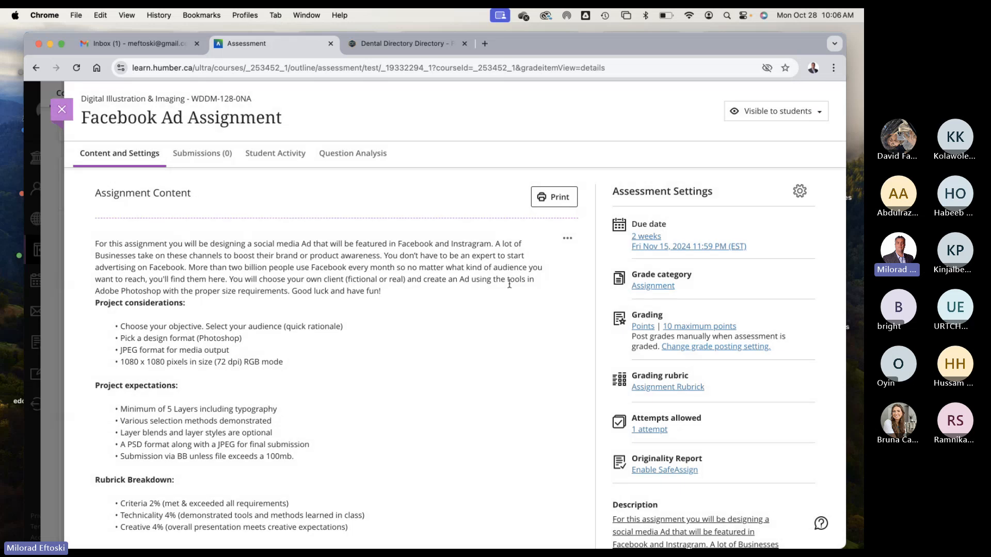
{"action": "left_click", "coordinate": [70, 114]}
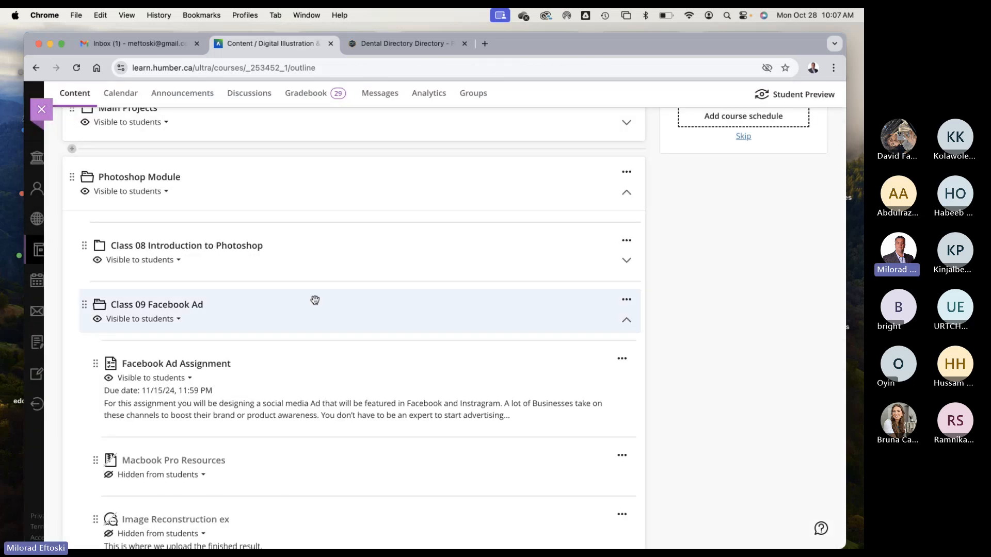
Switch to the favorite Adobe Photoshop - GDPW-112-RNA course and review its list of content folders
{"action": "left_click", "coordinate": [312, 316]}
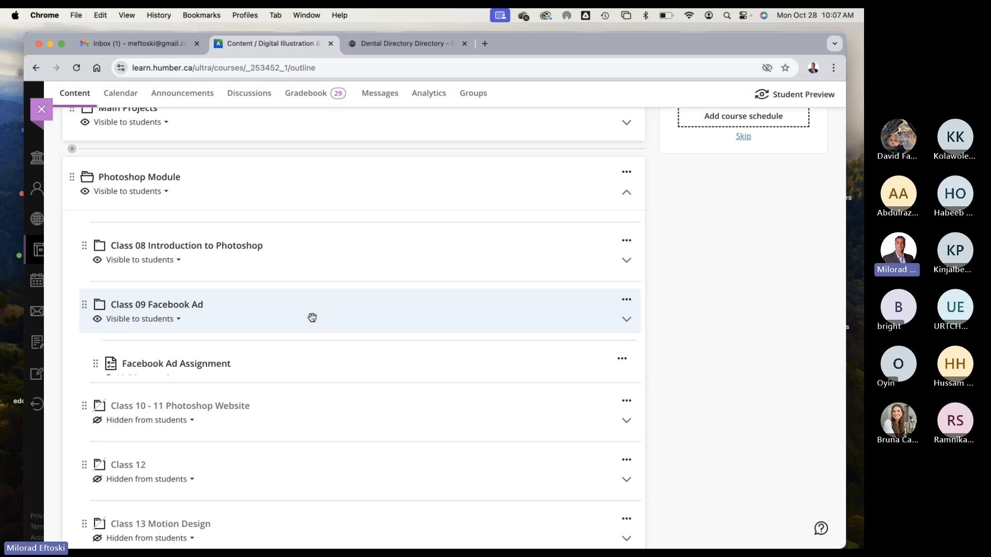
{"action": "left_click", "coordinate": [312, 316]}
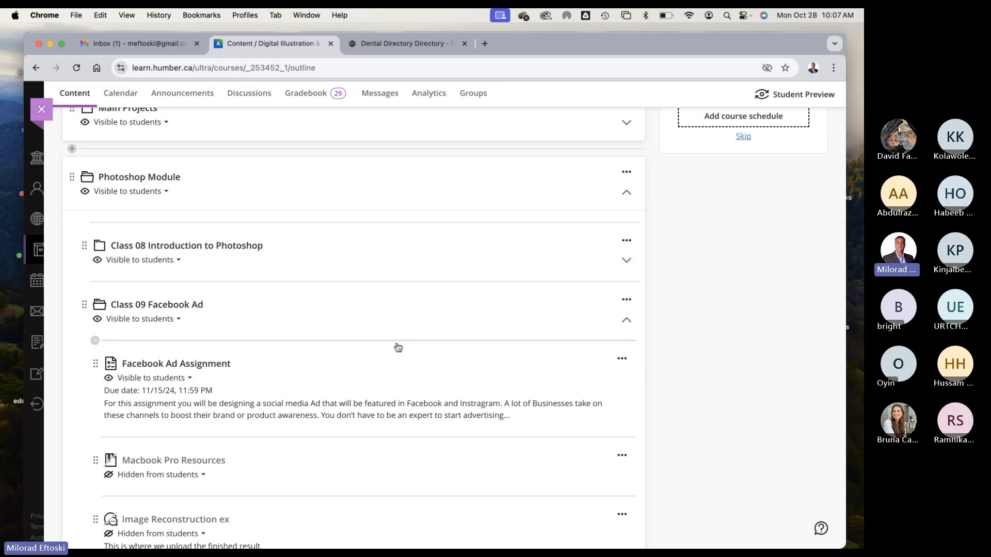
{"action": "scroll", "coordinate": [362, 338], "scroll_direction": "up", "scroll_amount": 15}
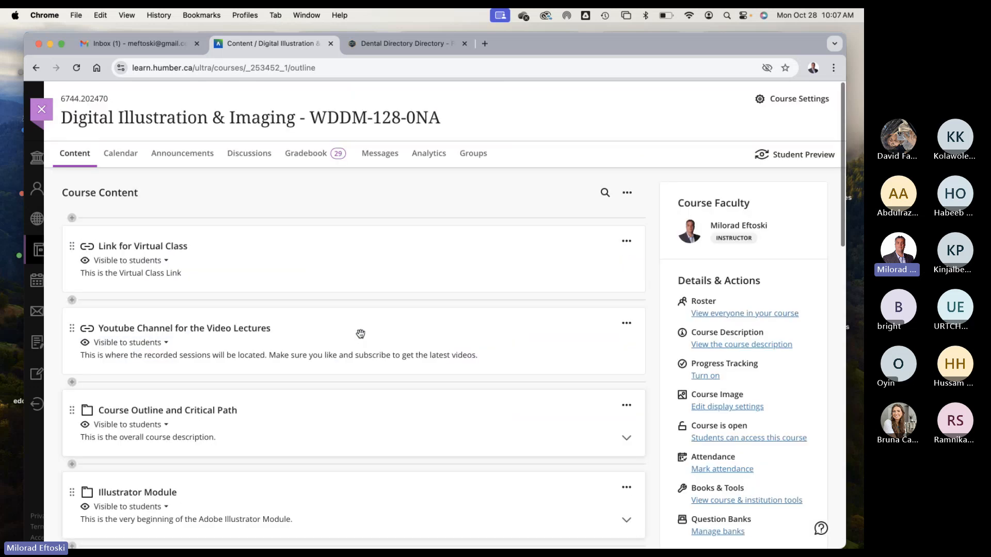
{"action": "left_click", "coordinate": [43, 113]}
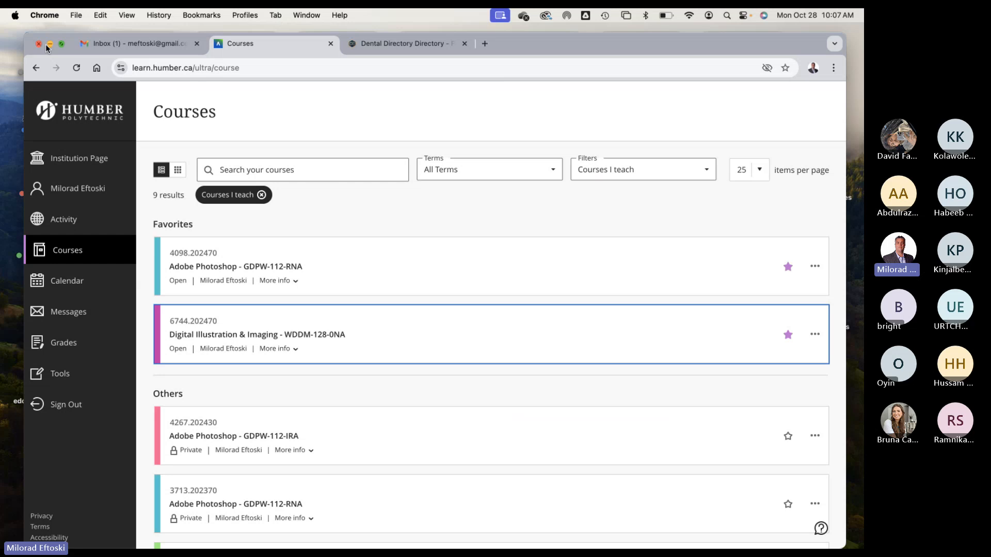
{"action": "left_click", "coordinate": [388, 274]}
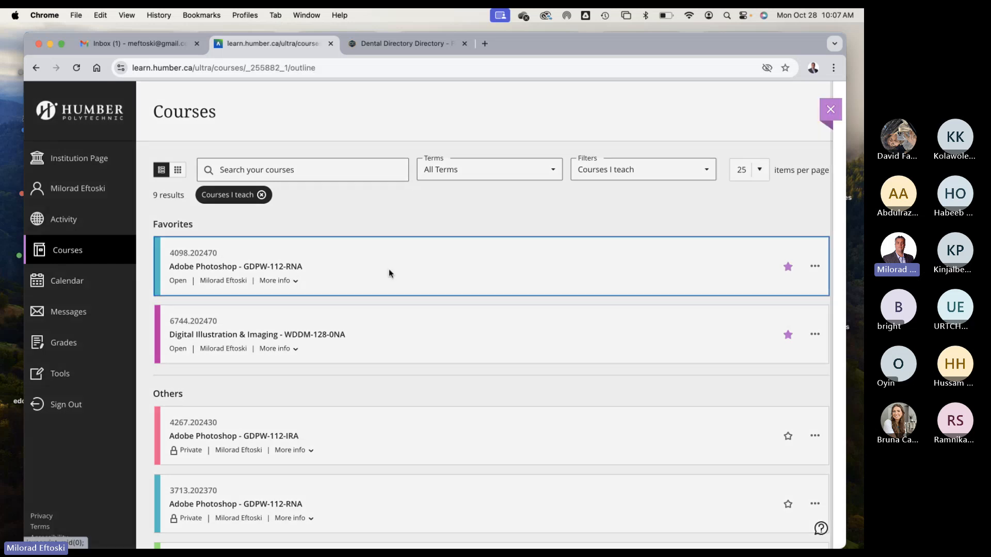
{"action": "scroll", "coordinate": [447, 336], "scroll_direction": "down", "scroll_amount": 3}
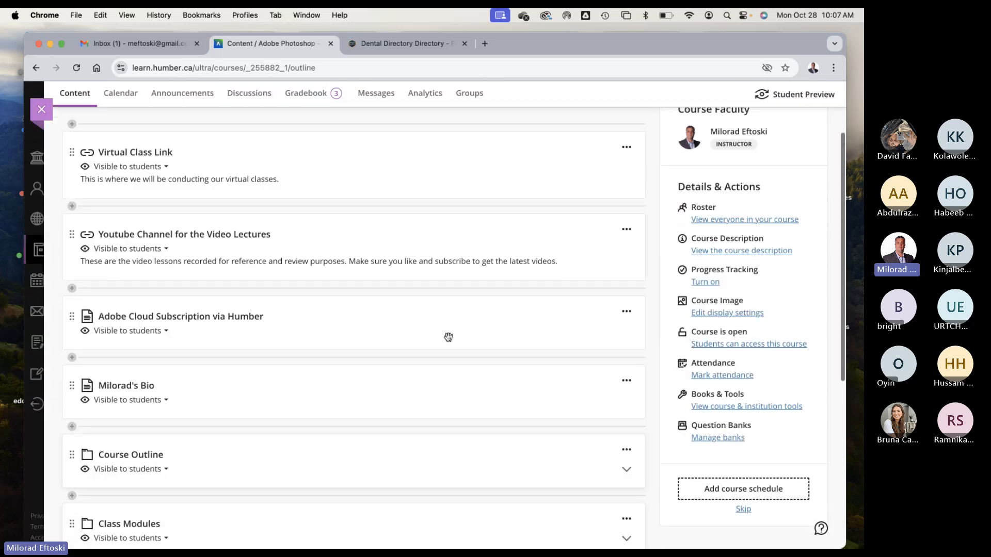
{"action": "scroll", "coordinate": [448, 336], "scroll_direction": "down", "scroll_amount": 5}
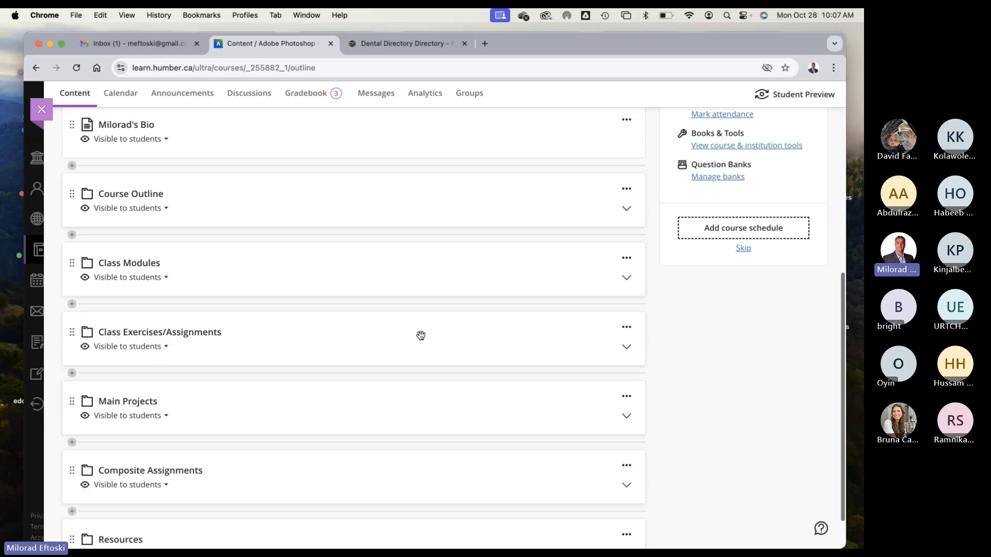
{"action": "scroll", "coordinate": [332, 329], "scroll_direction": "down", "scroll_amount": 2}
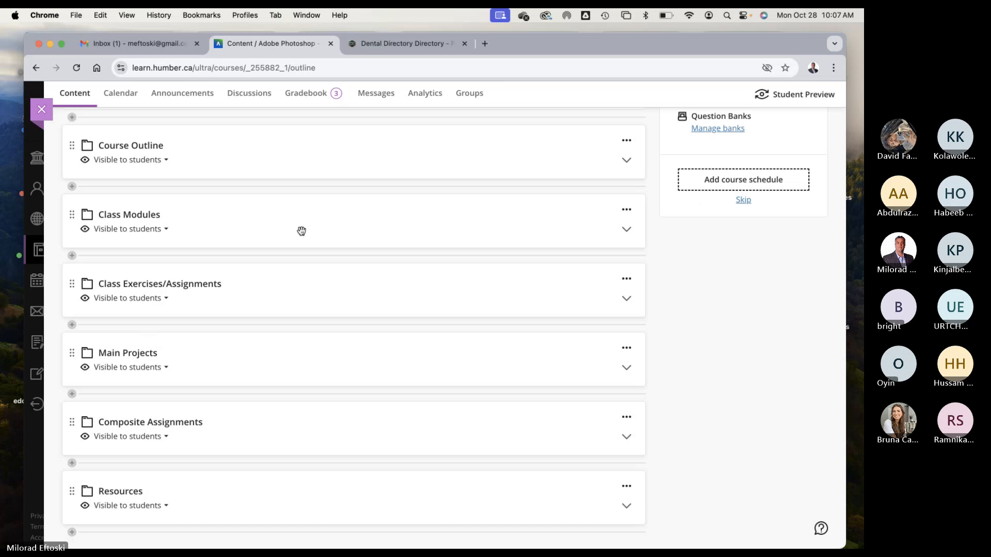
{"action": "scroll", "coordinate": [293, 249], "scroll_direction": "up", "scroll_amount": 4}
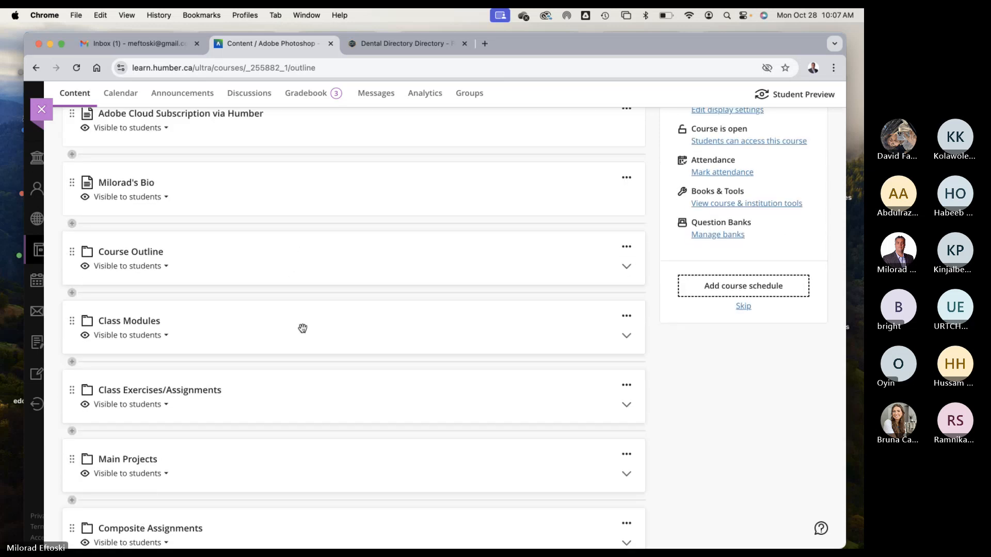
Expand Class Modules and Module 01 Intro to Photoshop and examine the items inside
{"action": "left_click", "coordinate": [303, 329]}
{"action": "scroll", "coordinate": [341, 334], "scroll_direction": "down", "scroll_amount": 3}
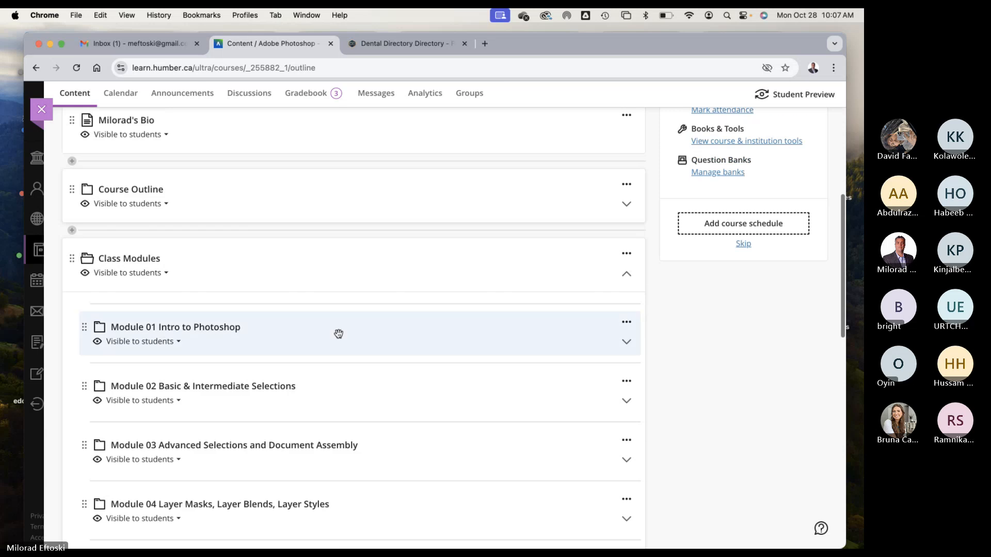
{"action": "left_click", "coordinate": [327, 339]}
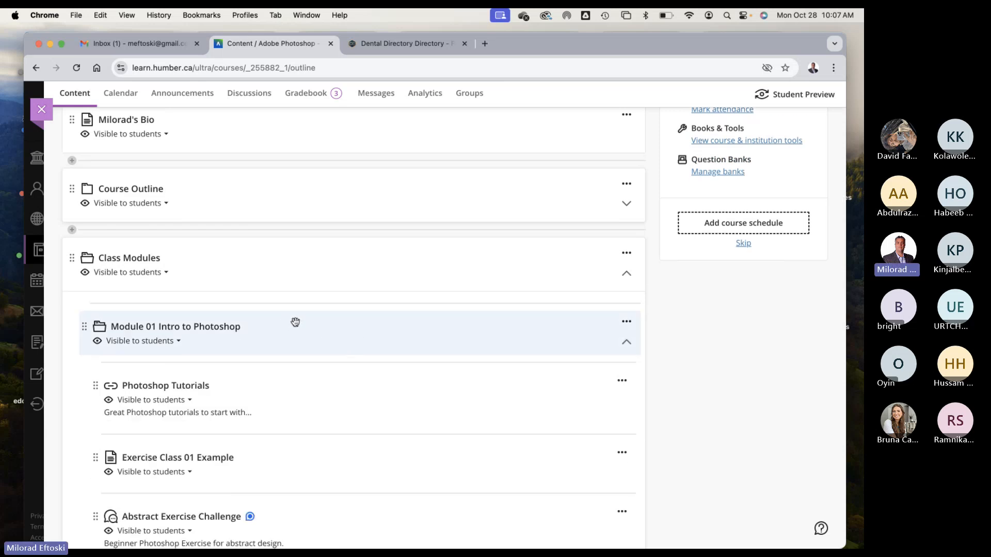
{"action": "scroll", "coordinate": [296, 322], "scroll_direction": "up", "scroll_amount": 5}
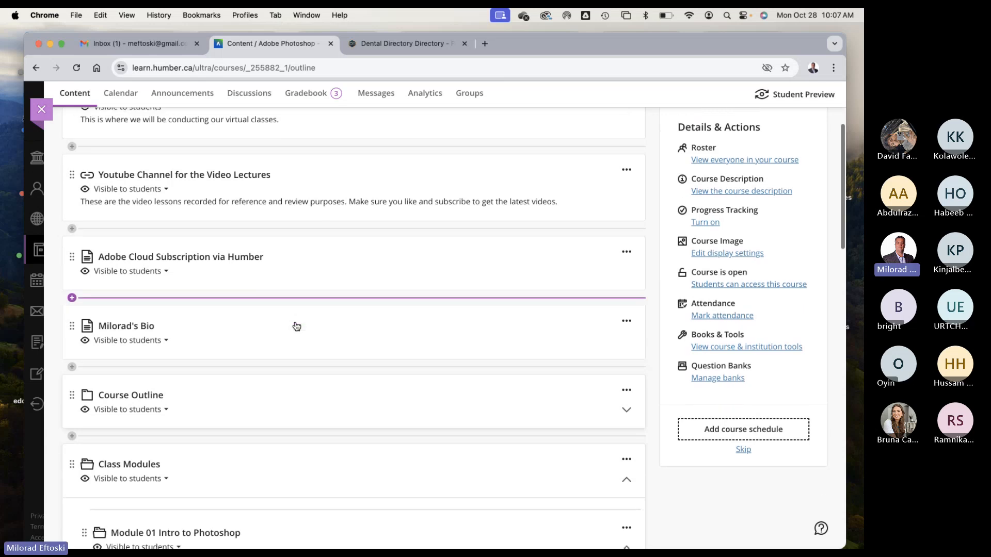
{"action": "scroll", "coordinate": [297, 326], "scroll_direction": "down", "scroll_amount": 3}
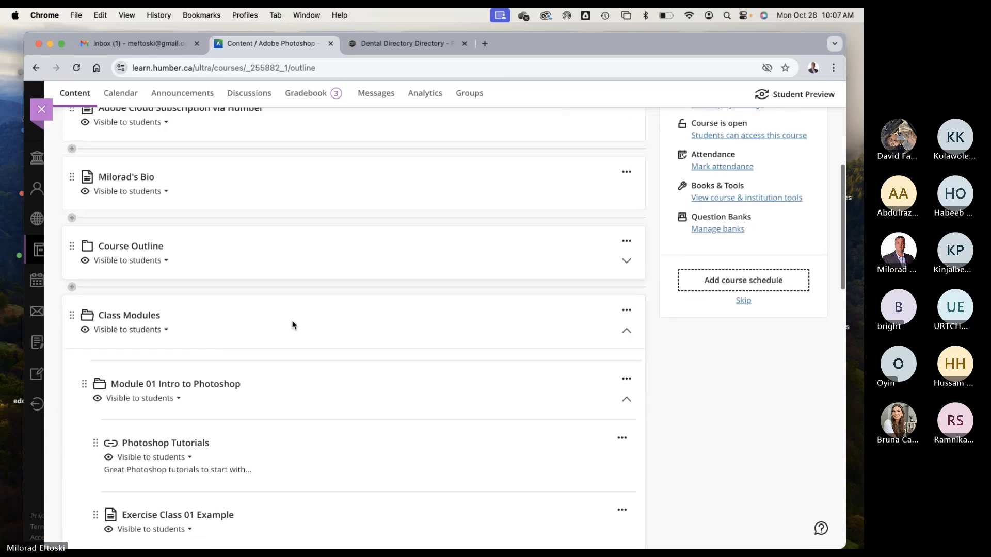
{"action": "scroll", "coordinate": [293, 325], "scroll_direction": "down", "scroll_amount": 2}
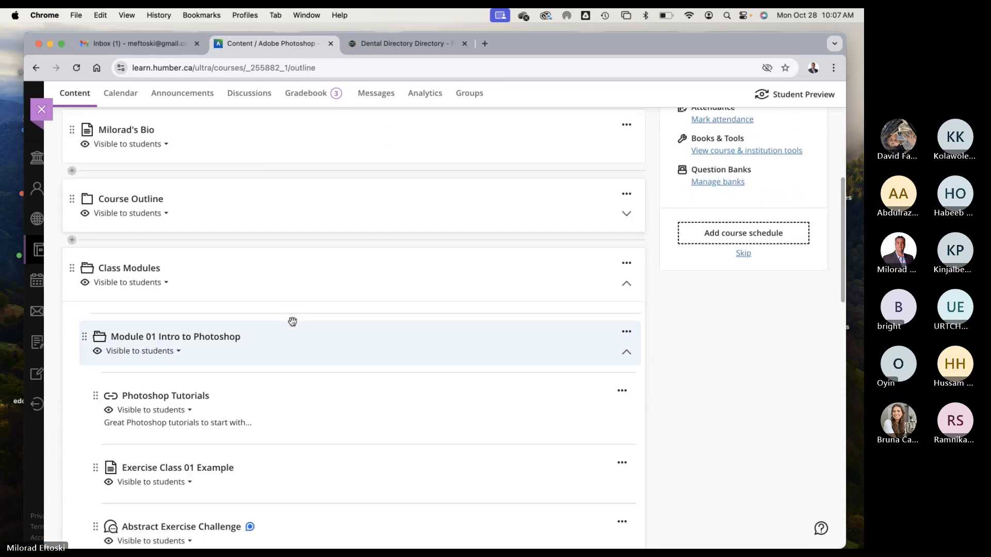
{"action": "scroll", "coordinate": [293, 322], "scroll_direction": "down", "scroll_amount": 3}
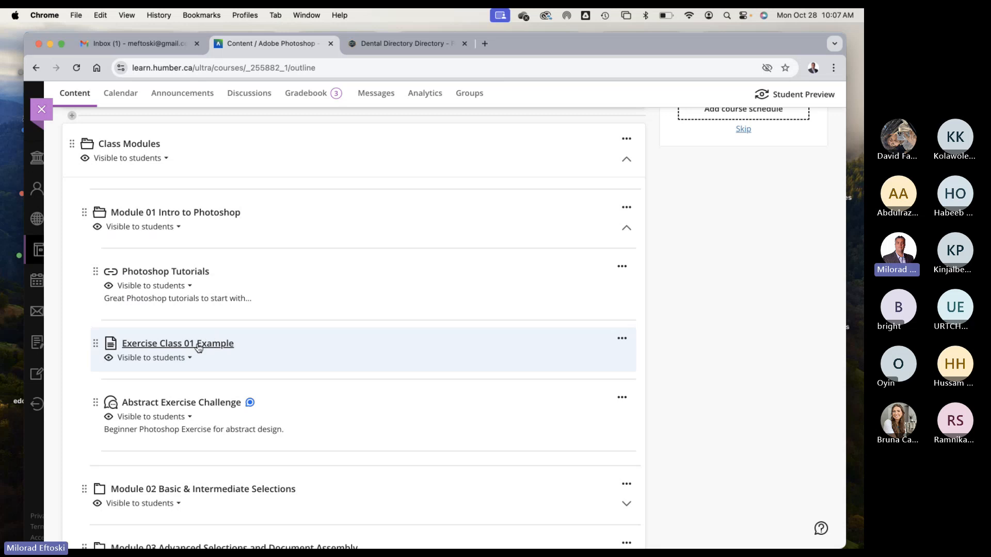
Leave the Adobe Photoshop course and reopen Digital Illustration & Imaging - WDDM-128-0NA
{"action": "scroll", "coordinate": [277, 332], "scroll_direction": "up", "scroll_amount": 8}
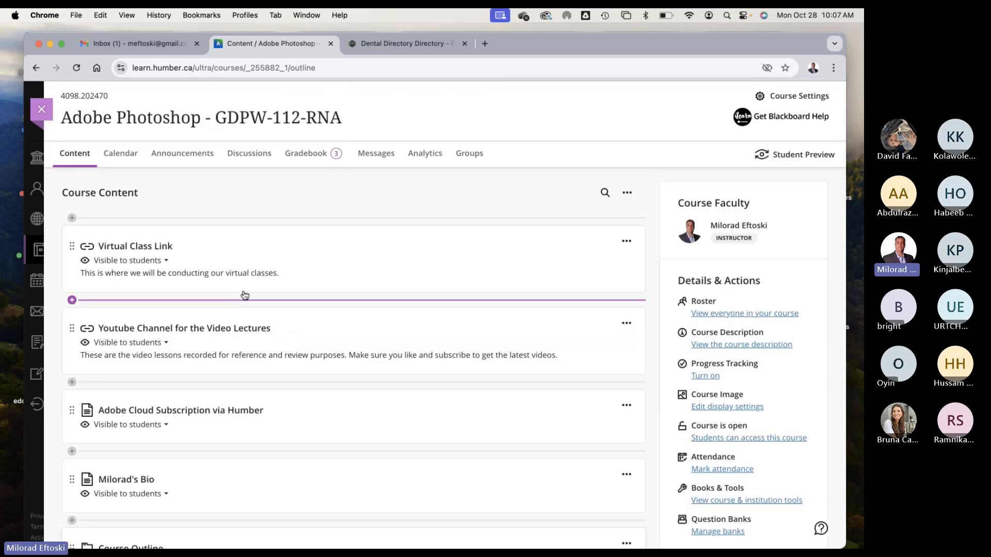
{"action": "left_click", "coordinate": [53, 114]}
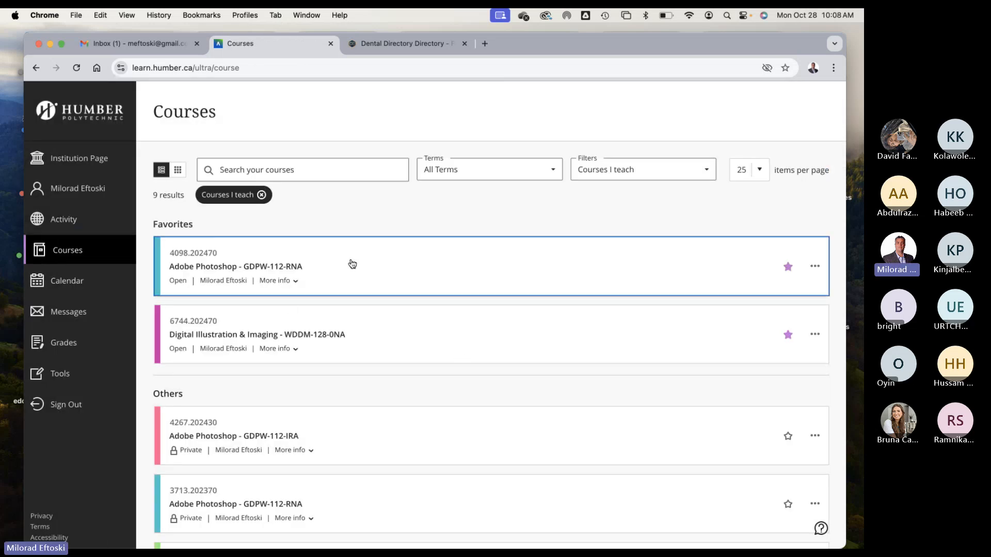
{"action": "left_click", "coordinate": [436, 347]}
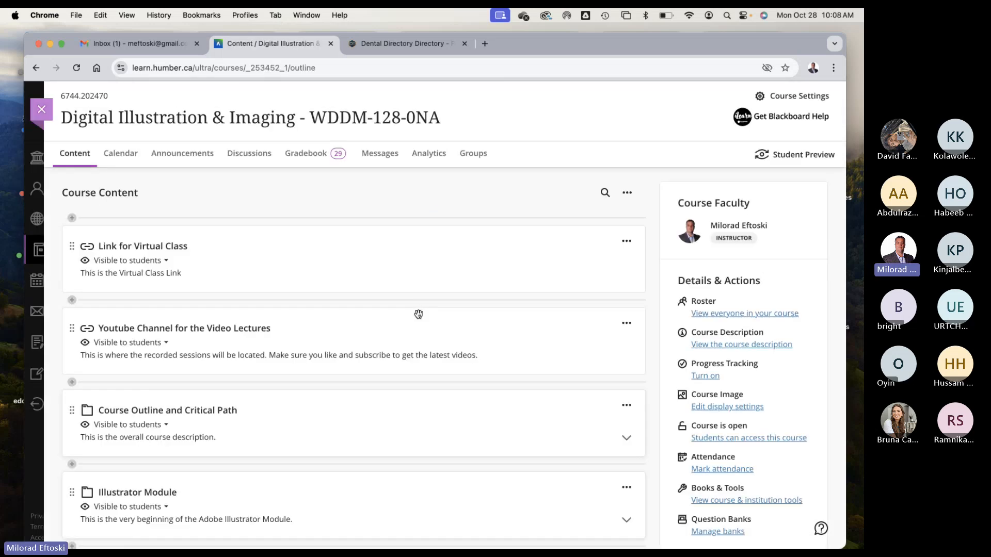
Expand the Photoshop Module and its Class 08 Introduction to Photoshop folder in the course content
{"action": "scroll", "coordinate": [413, 315], "scroll_direction": "down", "scroll_amount": 3}
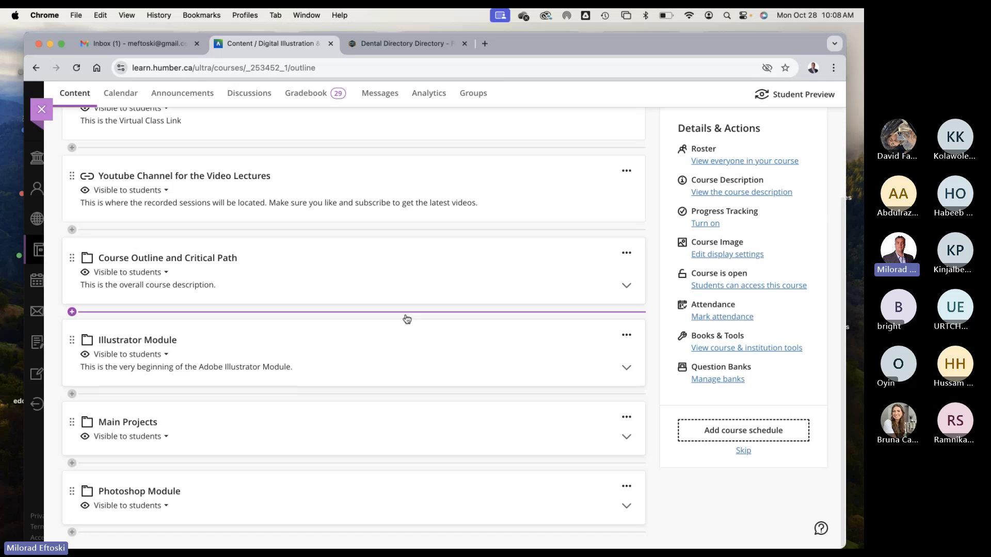
{"action": "left_click", "coordinate": [329, 506]}
{"action": "scroll", "coordinate": [371, 427], "scroll_direction": "down", "scroll_amount": 3}
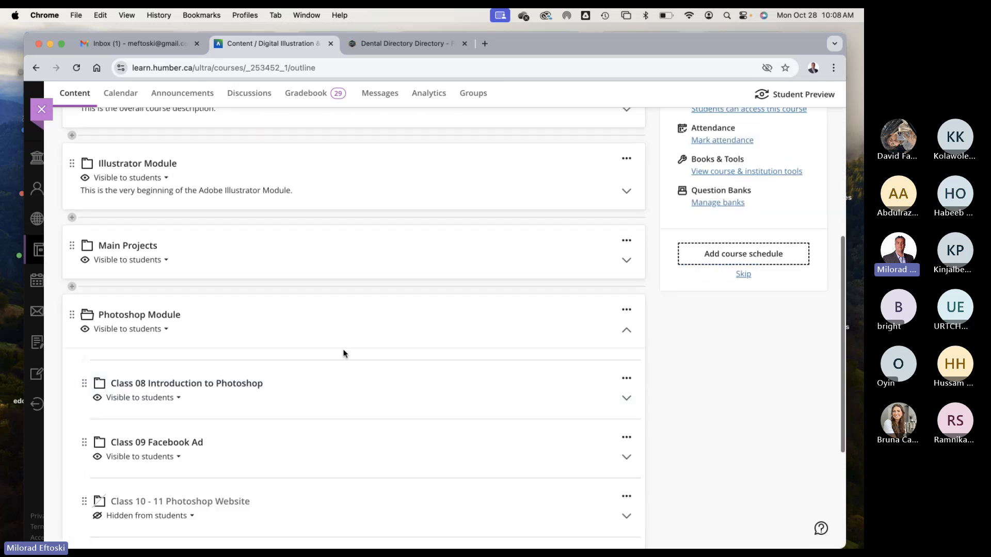
{"action": "scroll", "coordinate": [343, 350], "scroll_direction": "down", "scroll_amount": 3}
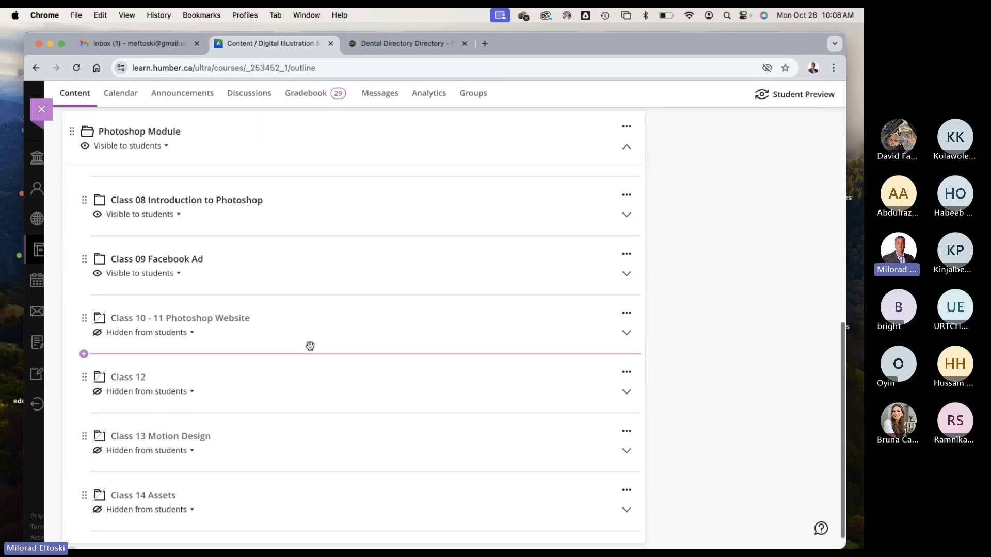
{"action": "left_click", "coordinate": [334, 202]}
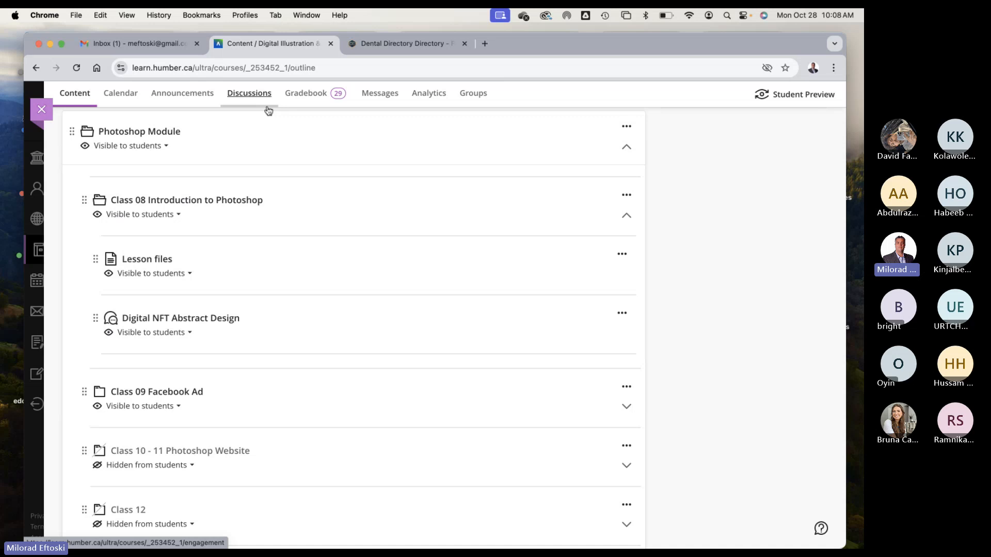
Switch to Photoshop to view the Abstract Swirl.psd artwork, and minimize it to return to the course content
{"action": "mouse_move", "coordinate": [367, 548]}
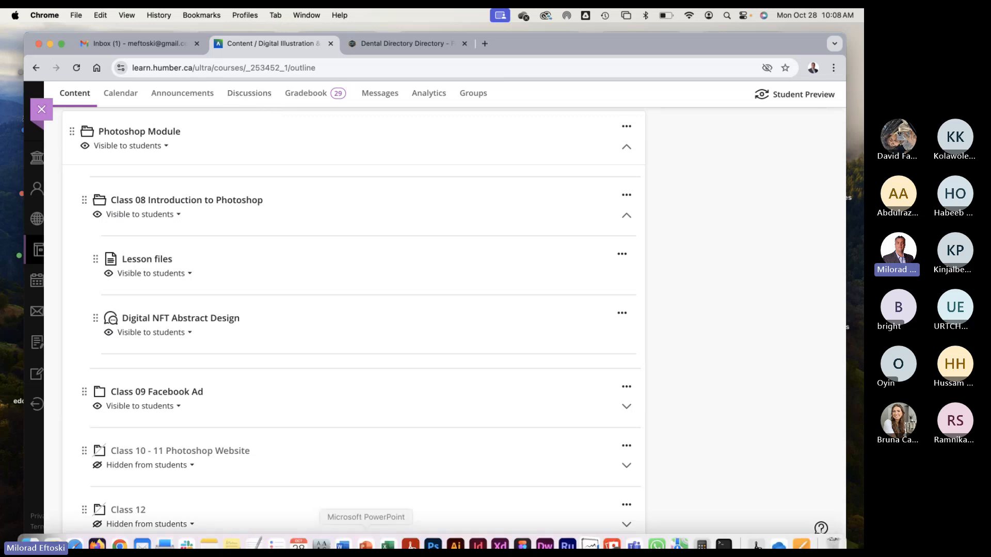
{"action": "left_click", "coordinate": [433, 537]}
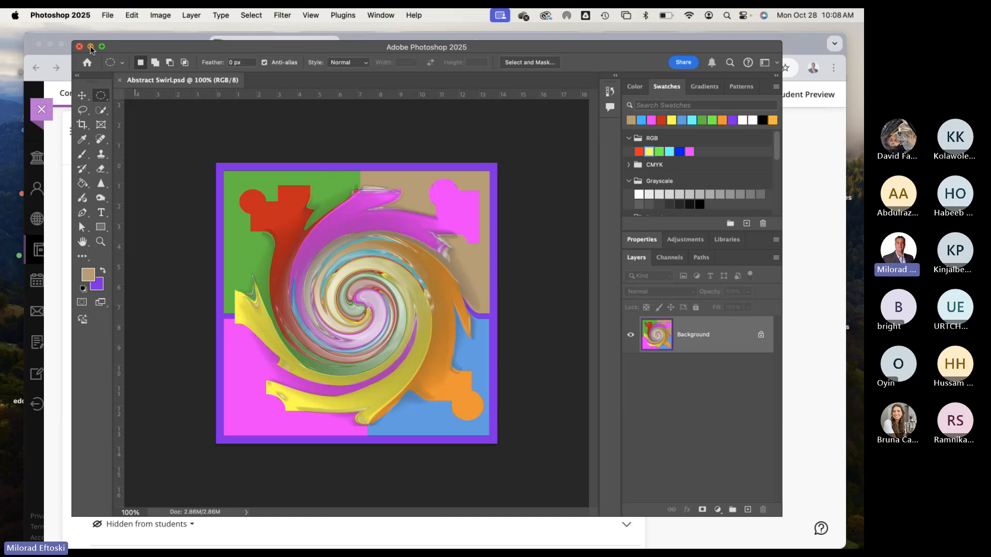
{"action": "left_click", "coordinate": [92, 47]}
{"action": "left_click", "coordinate": [287, 347]}
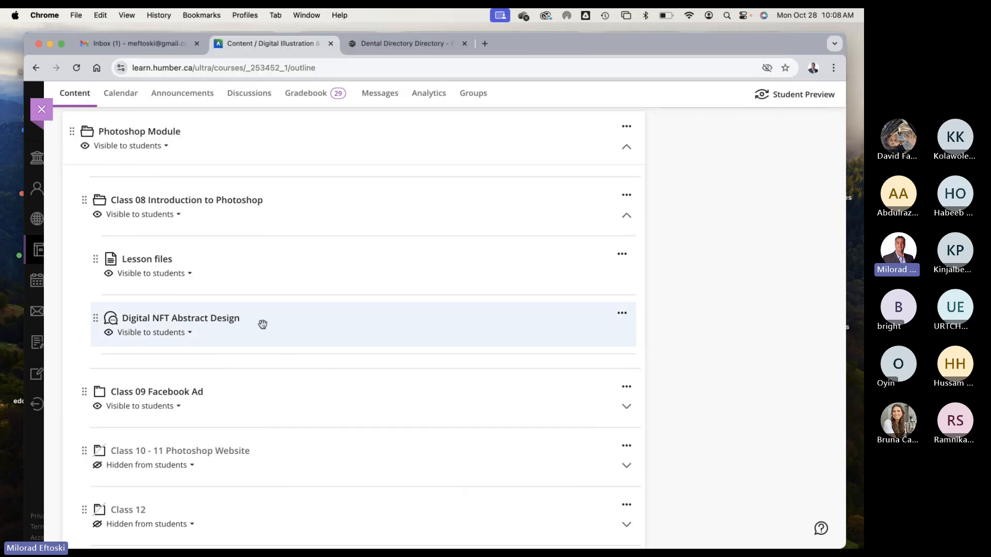
Open the Digital NFT Abstract Design discussion and start a new response below the sample artwork
{"action": "left_click", "coordinate": [294, 329]}
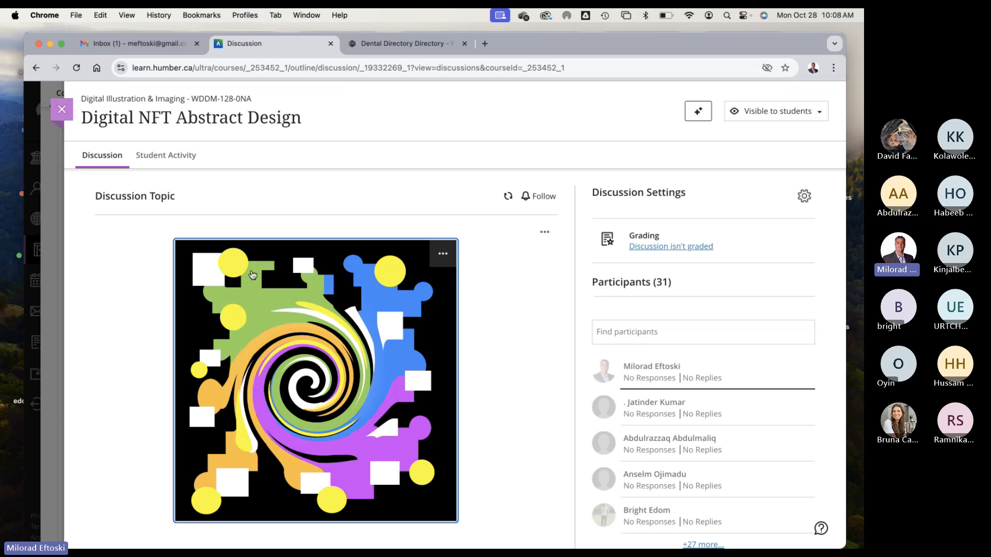
{"action": "scroll", "coordinate": [285, 340], "scroll_direction": "down", "scroll_amount": 3}
{"action": "left_click", "coordinate": [187, 496]}
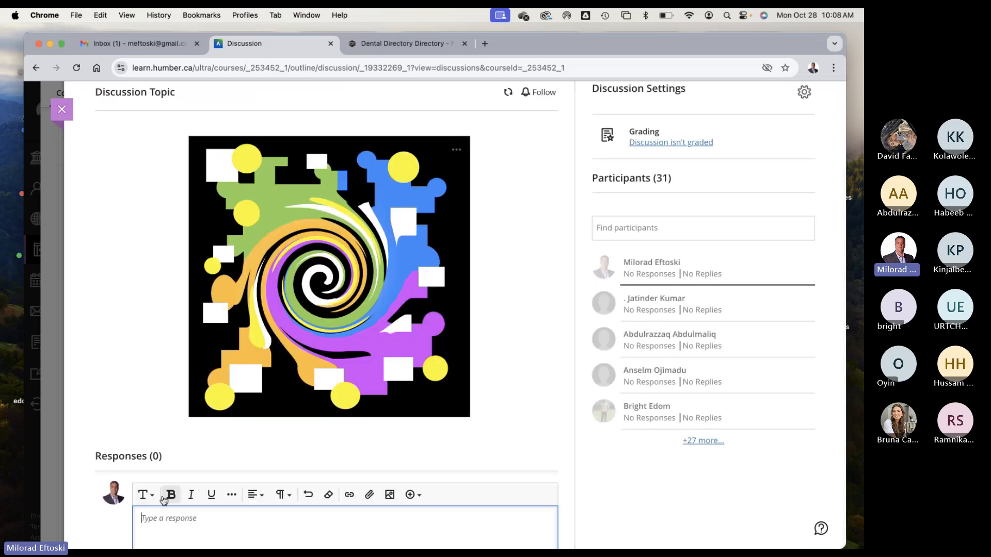
{"action": "scroll", "coordinate": [206, 498], "scroll_direction": "down", "scroll_amount": 3}
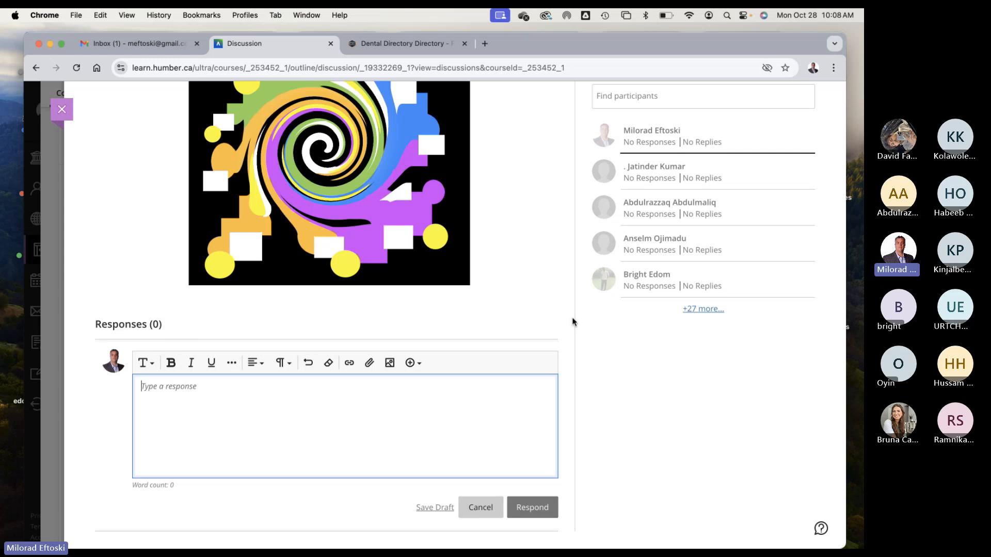
Attach Abstract Swirl copy.jpg from the Desktop to the response and save it with the default file options
{"action": "left_click", "coordinate": [369, 364]}
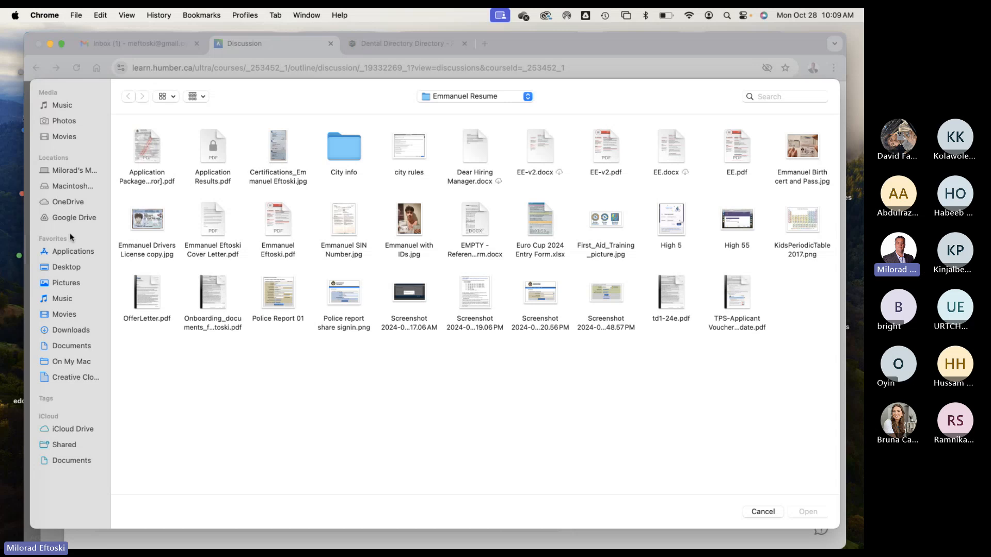
{"action": "left_click", "coordinate": [56, 268]}
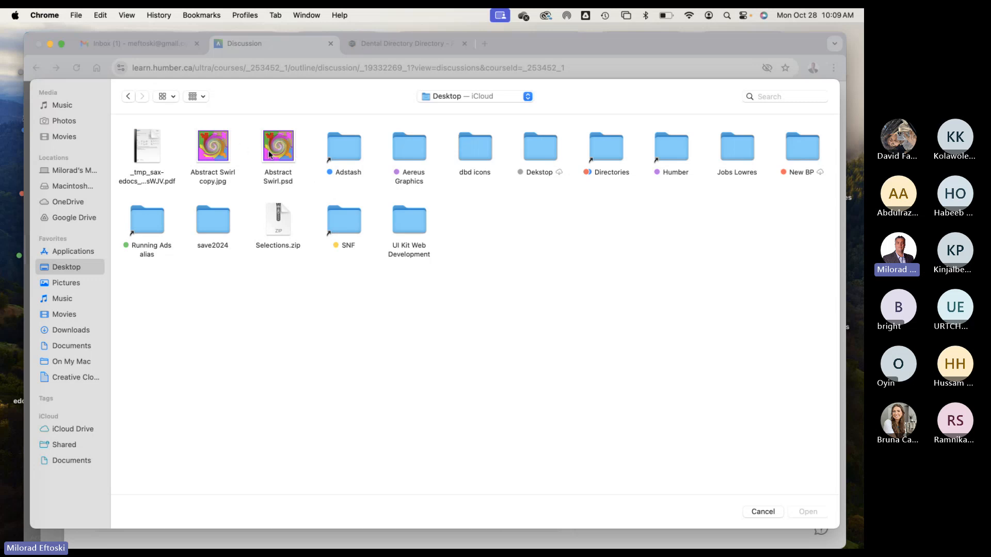
{"action": "left_click", "coordinate": [216, 153]}
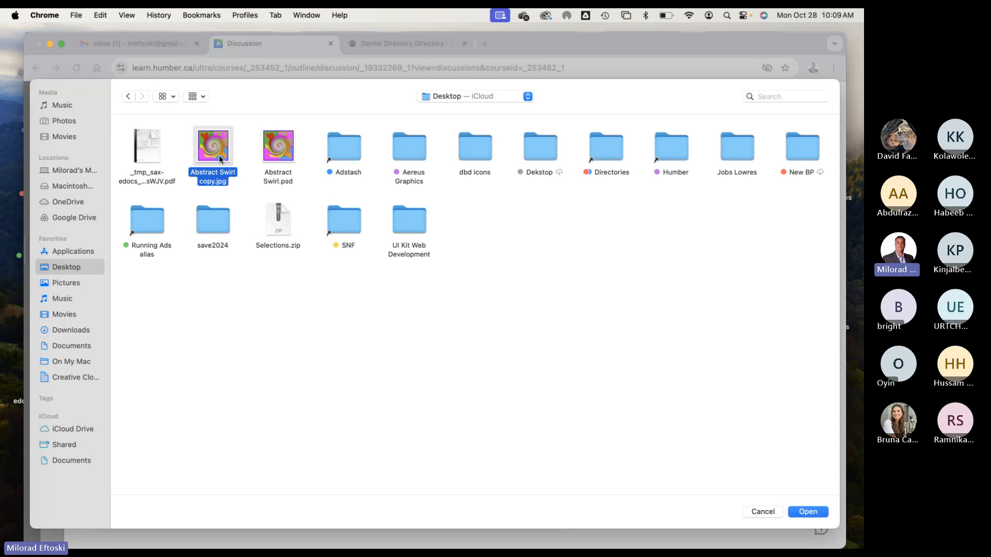
{"action": "double_click", "coordinate": [216, 153]}
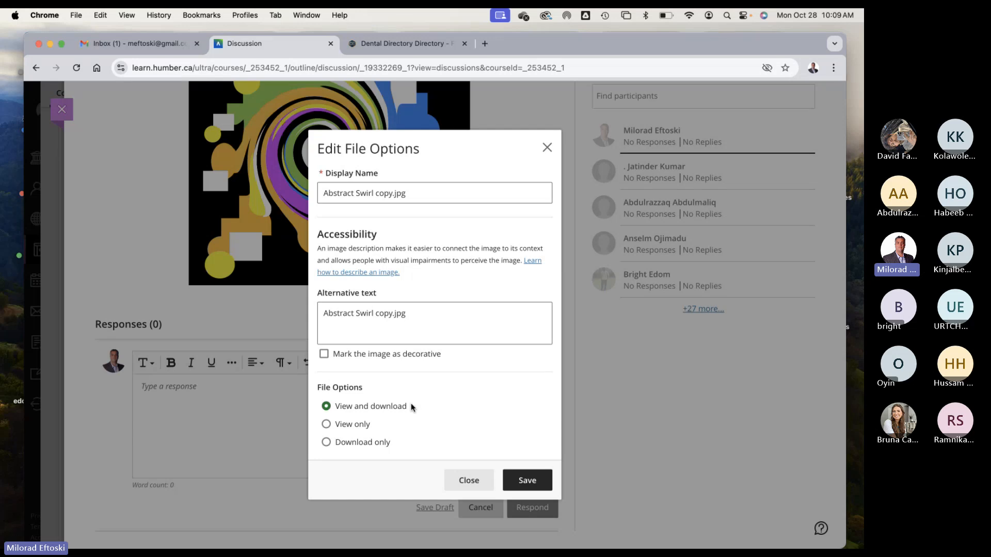
{"action": "left_click", "coordinate": [528, 481]}
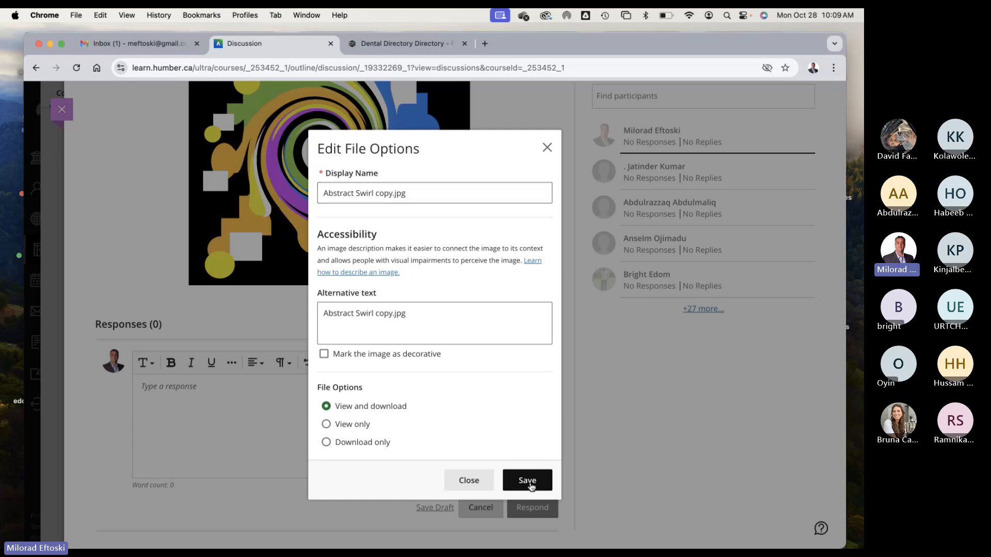
Examine the swirl image inserted in the response and compare it with the sample artwork in the discussion topic
{"action": "scroll", "coordinate": [547, 413], "scroll_direction": "down", "scroll_amount": 3}
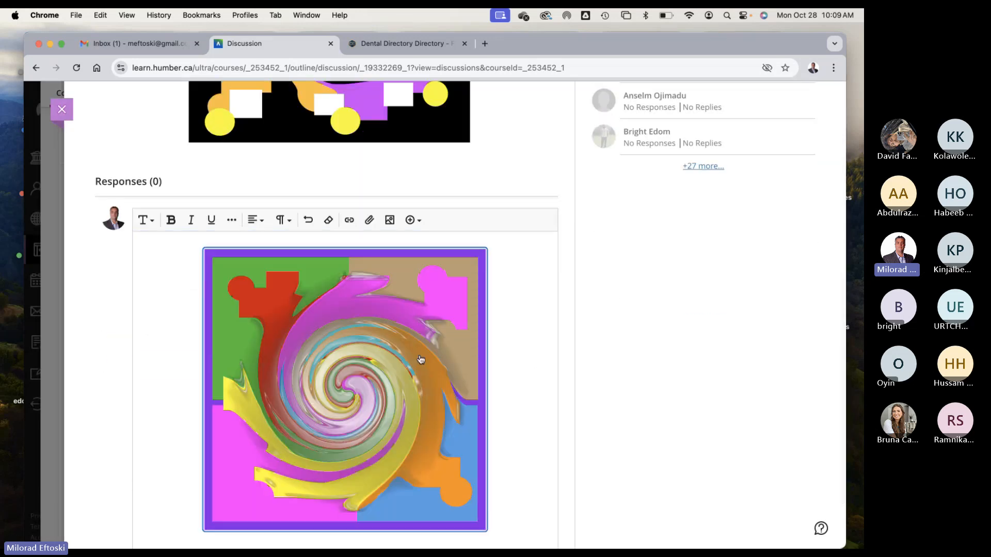
{"action": "scroll", "coordinate": [516, 380], "scroll_direction": "down", "scroll_amount": 2}
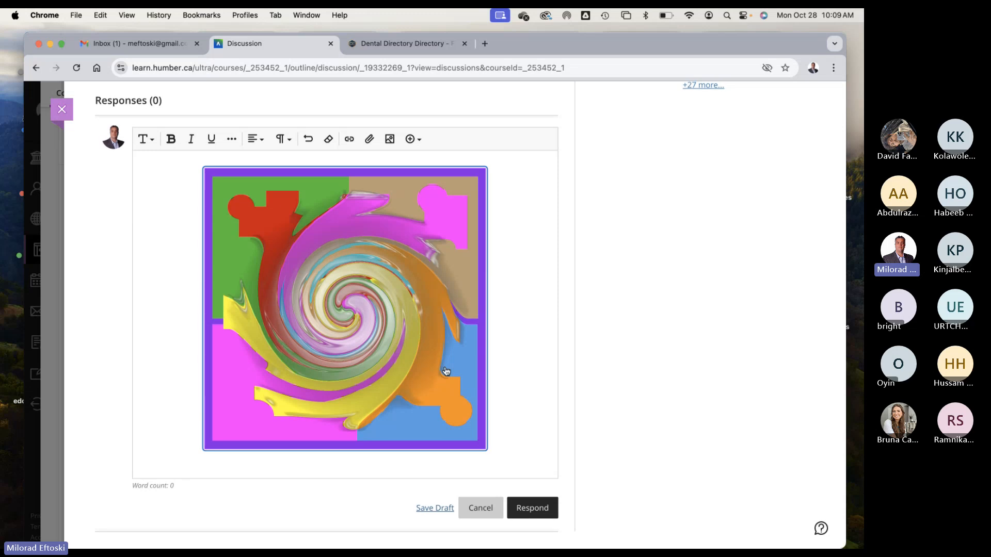
{"action": "scroll", "coordinate": [444, 369], "scroll_direction": "up", "scroll_amount": 5}
{"action": "scroll", "coordinate": [443, 364], "scroll_direction": "down", "scroll_amount": 5}
{"action": "scroll", "coordinate": [444, 363], "scroll_direction": "up", "scroll_amount": 3}
{"action": "scroll", "coordinate": [441, 370], "scroll_direction": "down", "scroll_amount": 3}
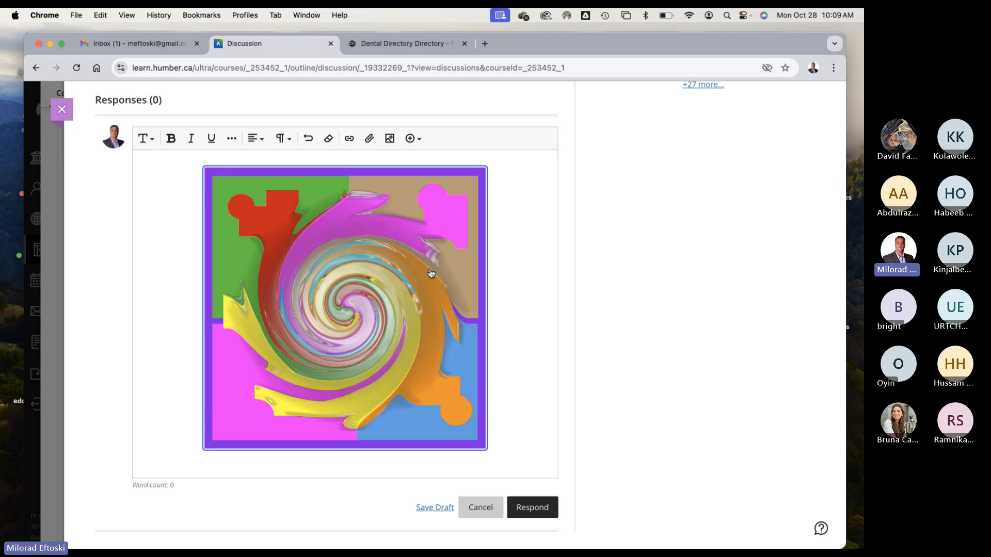
{"action": "scroll", "coordinate": [441, 306], "scroll_direction": "up", "scroll_amount": 5}
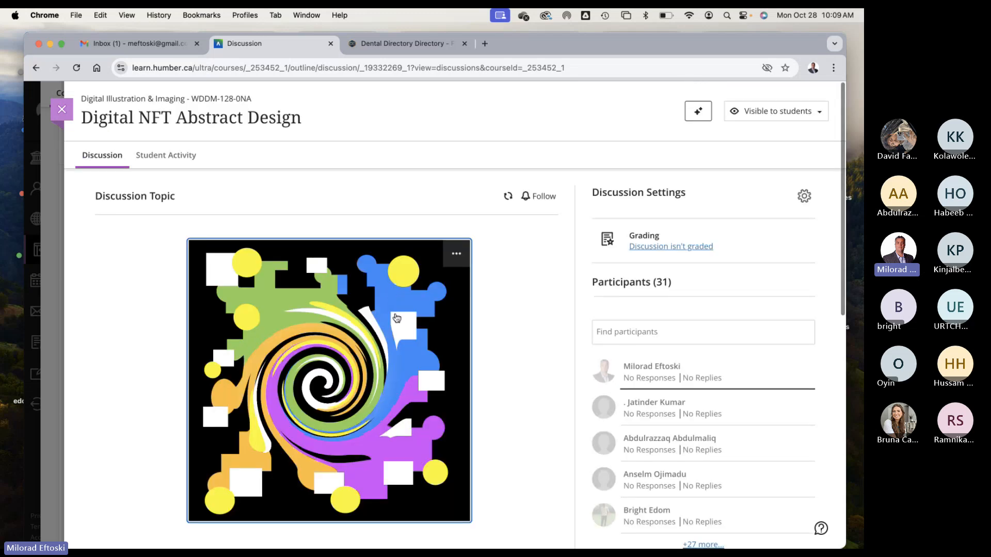
{"action": "scroll", "coordinate": [343, 248], "scroll_direction": "down", "scroll_amount": 2}
{"action": "scroll", "coordinate": [502, 337], "scroll_direction": "down", "scroll_amount": 5}
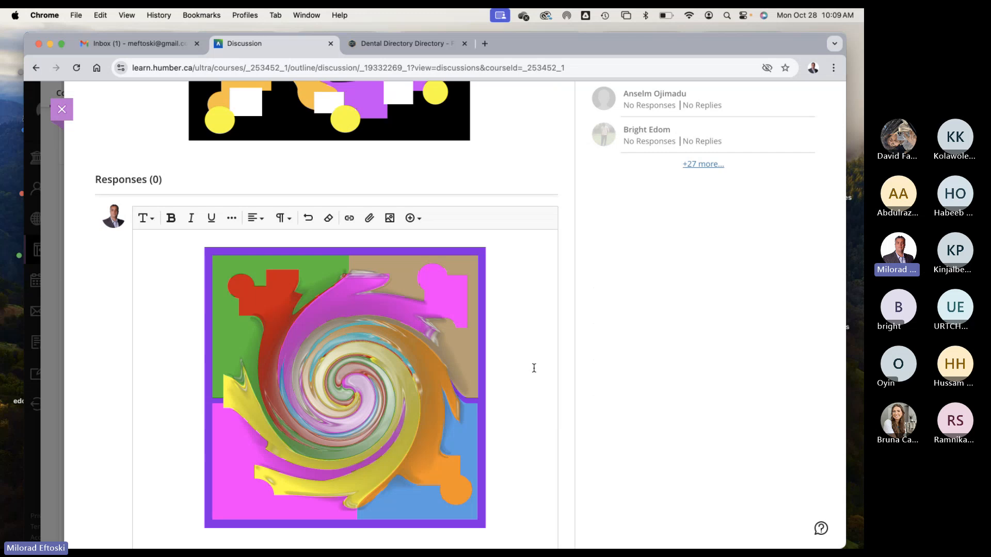
{"action": "scroll", "coordinate": [507, 377], "scroll_direction": "down", "scroll_amount": 2}
{"action": "scroll", "coordinate": [507, 377], "scroll_direction": "up", "scroll_amount": 7}
{"action": "scroll", "coordinate": [507, 378], "scroll_direction": "down", "scroll_amount": 7}
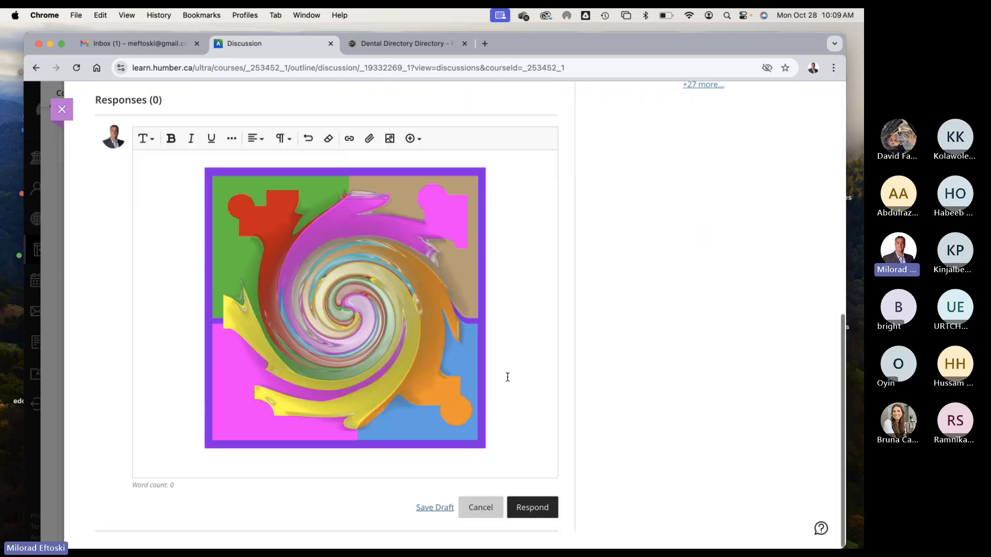
{"action": "scroll", "coordinate": [506, 431], "scroll_direction": "up", "scroll_amount": 8}
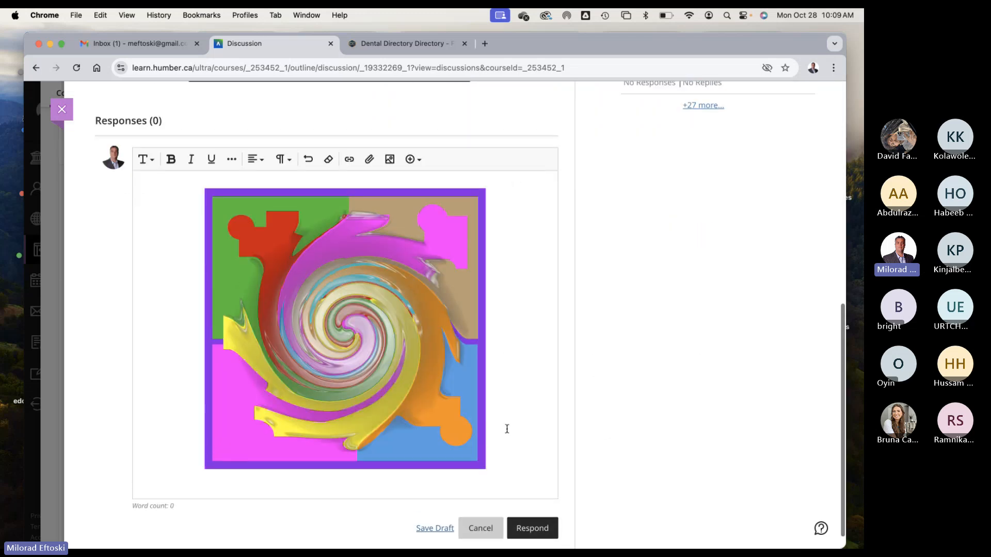
Dismiss closing without saving and save the swirl image response as a draft
{"action": "left_click", "coordinate": [62, 109]}
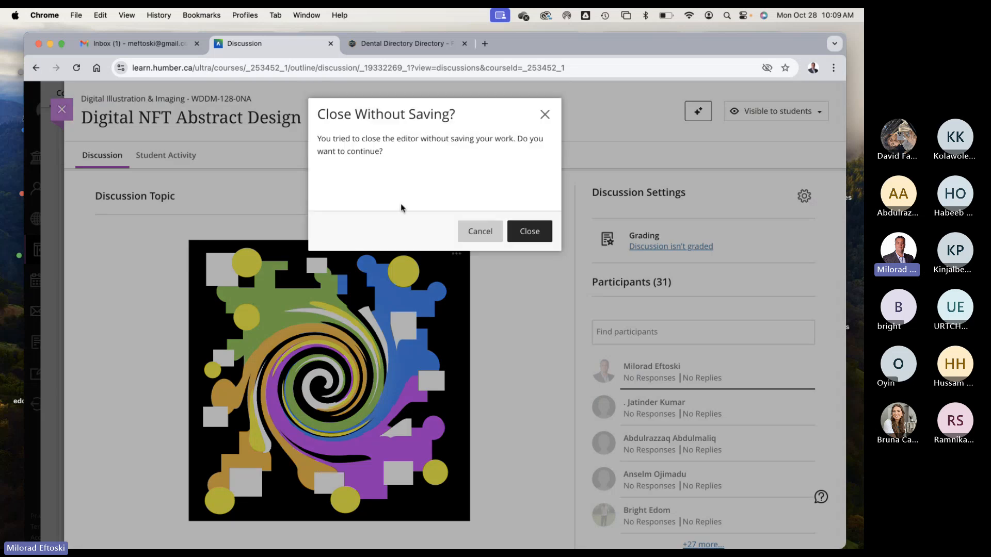
{"action": "left_click", "coordinate": [545, 114]}
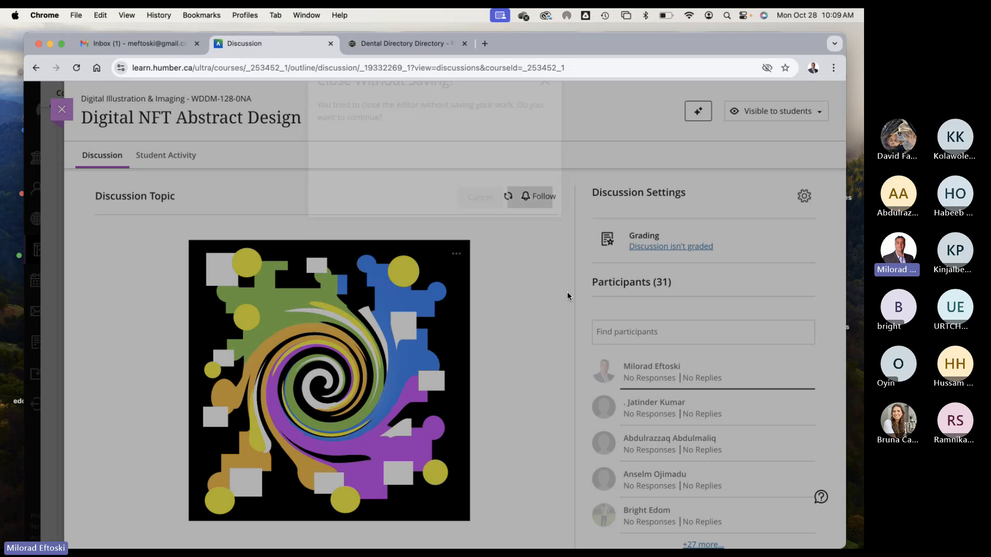
{"action": "scroll", "coordinate": [540, 327], "scroll_direction": "down", "scroll_amount": 10}
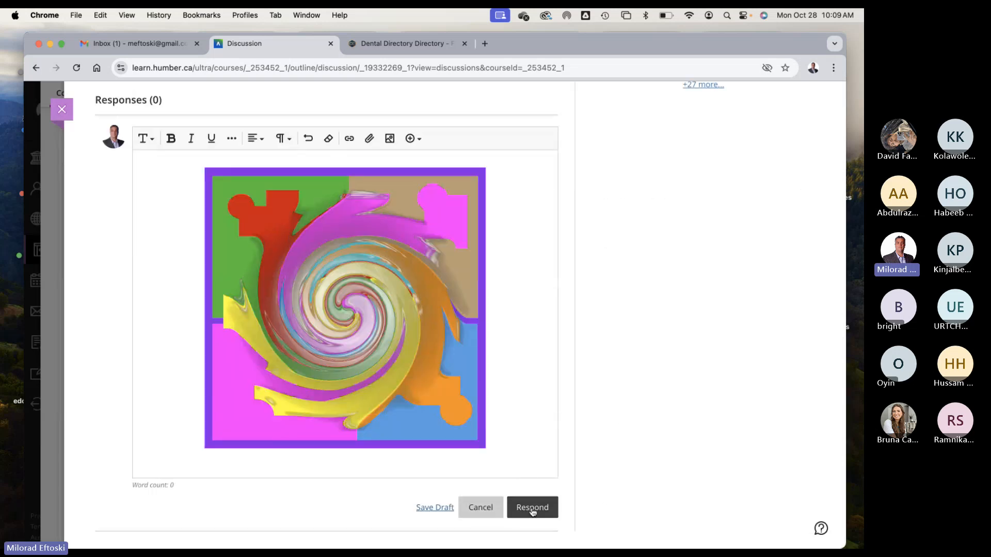
{"action": "left_click", "coordinate": [437, 509]}
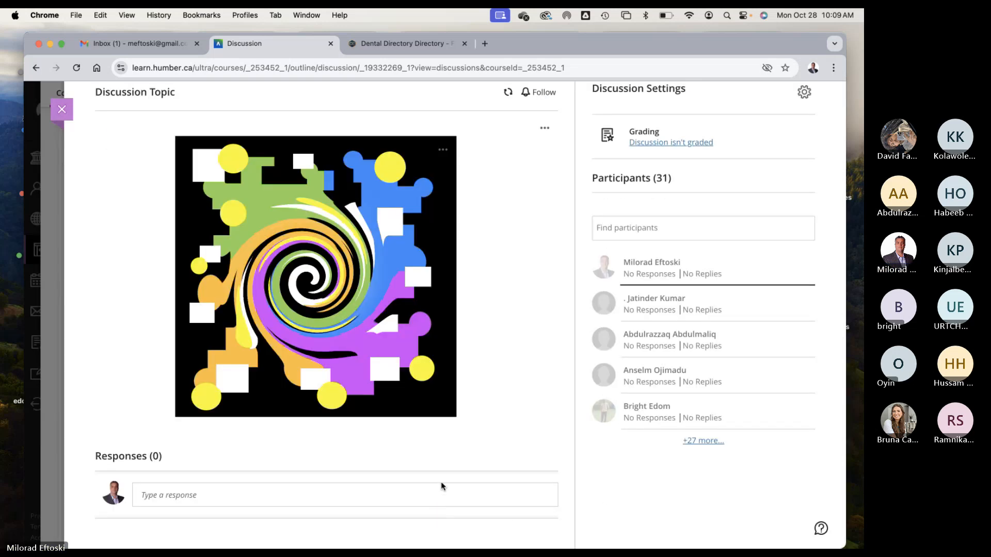
Review the saved draft response and close the discussion to return to the course content
{"action": "scroll", "coordinate": [464, 454], "scroll_direction": "down", "scroll_amount": 7}
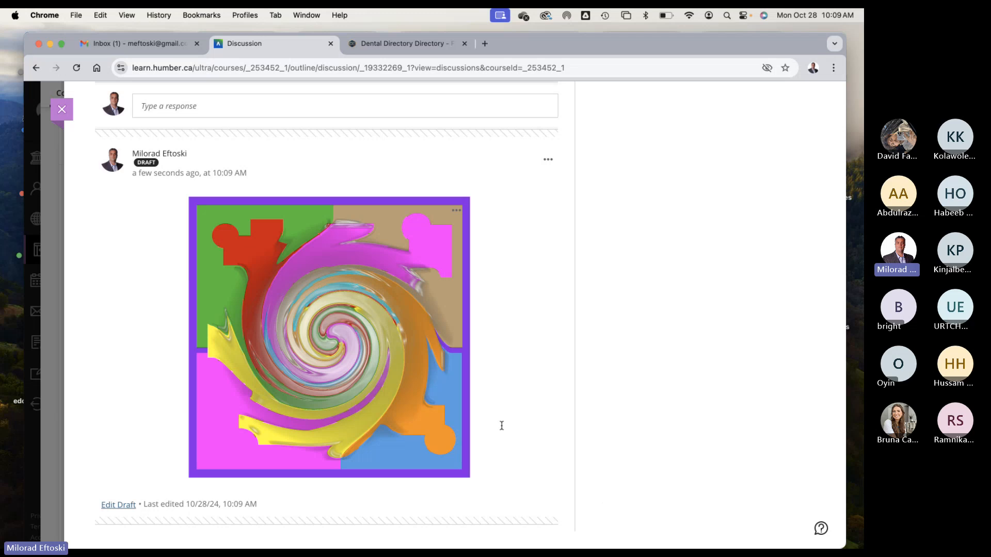
{"action": "scroll", "coordinate": [489, 392], "scroll_direction": "up", "scroll_amount": 15}
{"action": "left_click", "coordinate": [62, 110]}
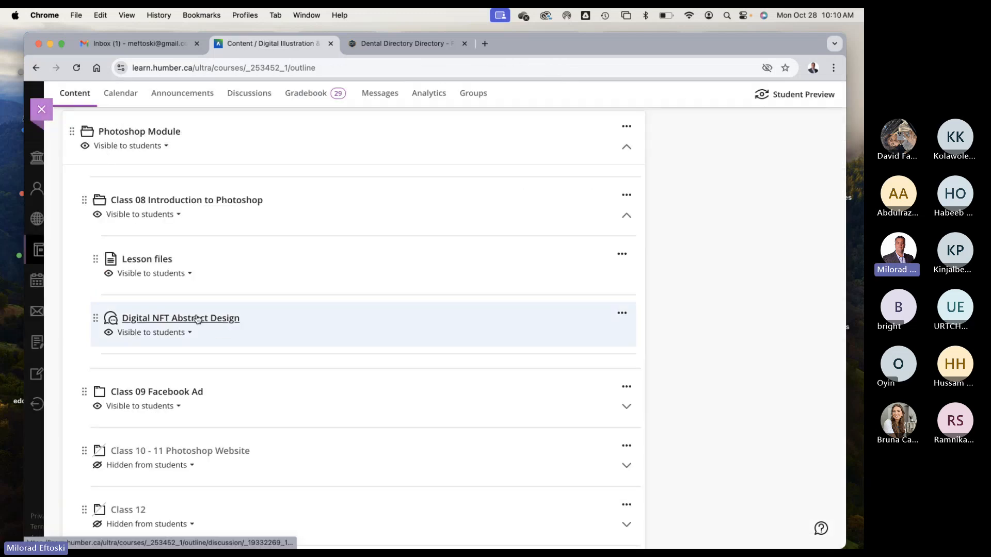
Minimize the browser, extract Selections.zip on the desktop, and move the extracted Selections folder to the archive's spot
{"action": "mouse_move", "coordinate": [168, 352]}
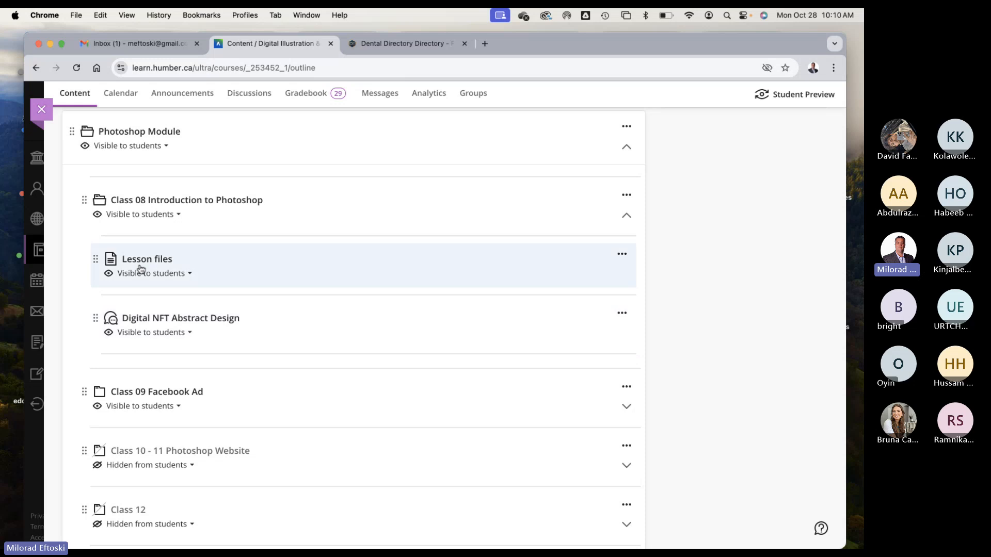
{"action": "left_click", "coordinate": [50, 44]}
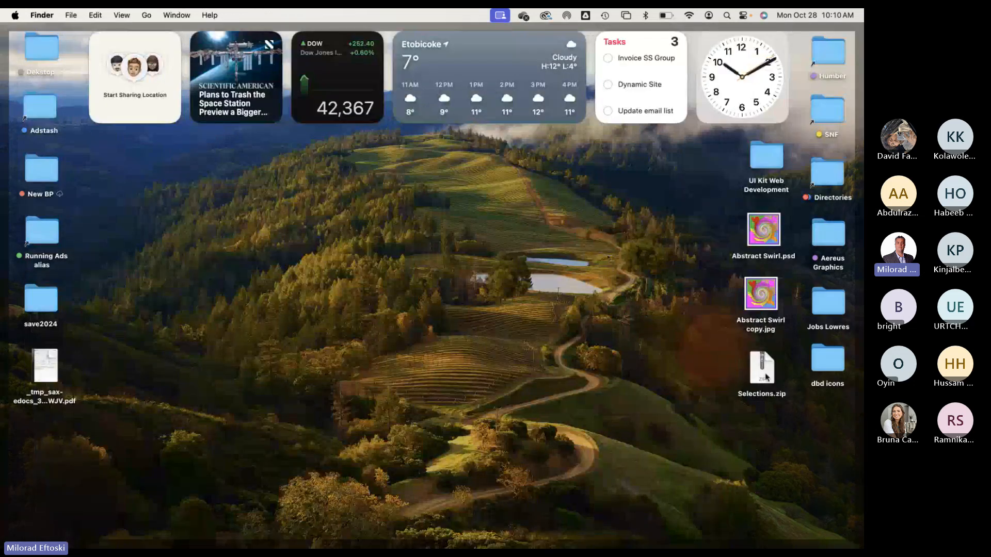
{"action": "mouse_move", "coordinate": [749, 370]}
{"action": "left_mouse_down"}
{"action": "mouse_move", "coordinate": [773, 368]}
{"action": "mouse_move", "coordinate": [766, 361]}
{"action": "left_mouse_up"}
{"action": "double_click", "coordinate": [766, 361]}
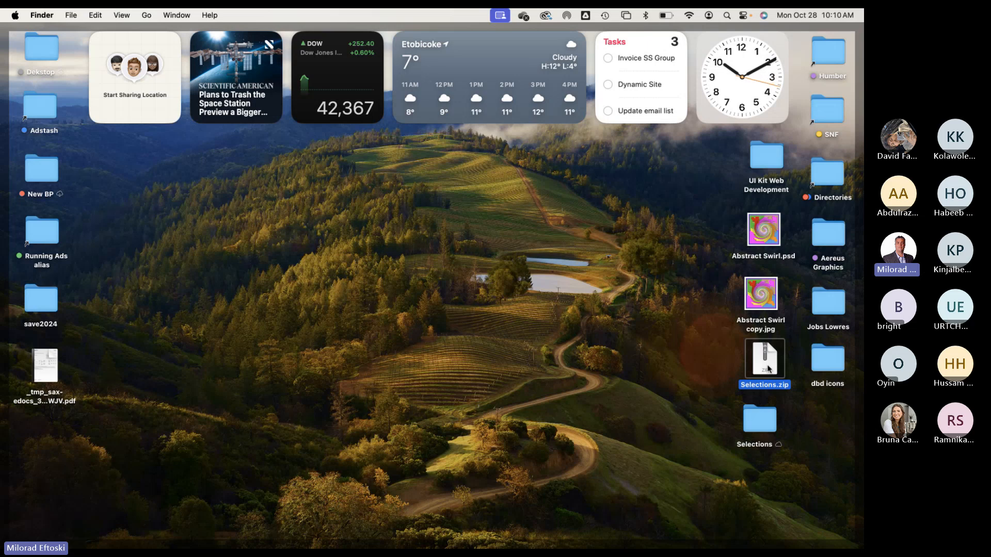
{"action": "left_click_drag", "start_coordinate": [753, 434], "coordinate": [776, 368]}
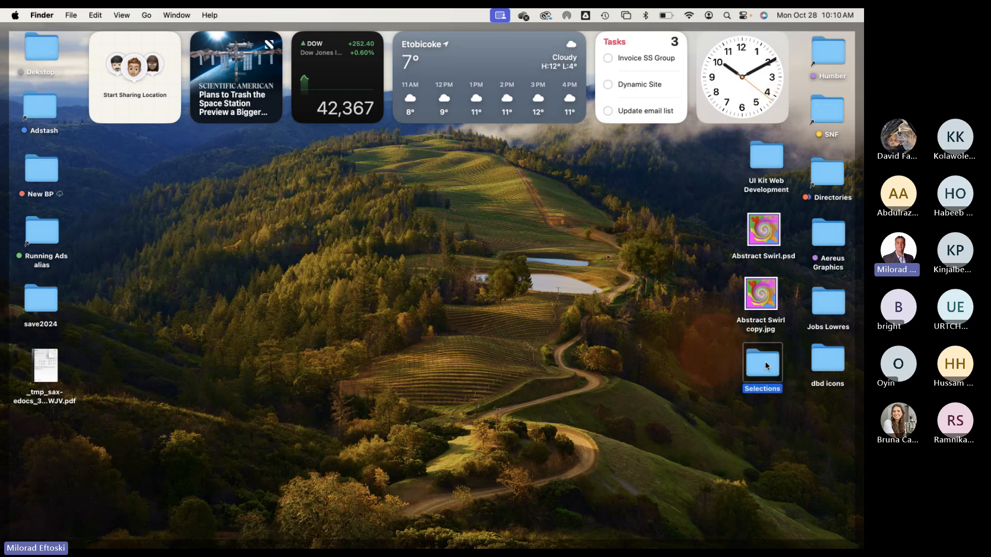
Open the Selections folder, reposition and enlarge its window, and select the L1-selecting-start folder
{"action": "double_click", "coordinate": [765, 364]}
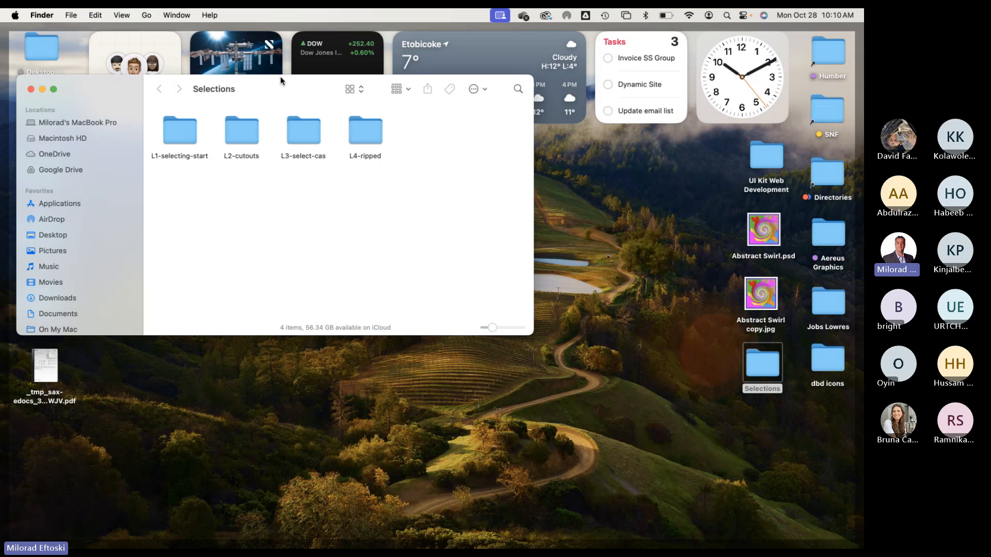
{"action": "left_click_drag", "start_coordinate": [263, 90], "coordinate": [354, 101]}
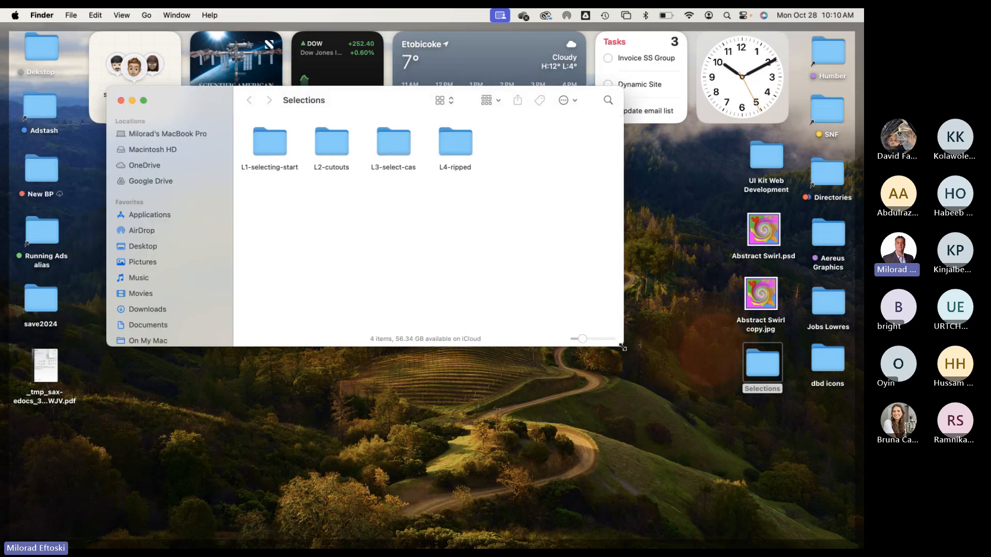
{"action": "left_click_drag", "start_coordinate": [623, 348], "coordinate": [672, 423]}
{"action": "left_click", "coordinate": [264, 140]}
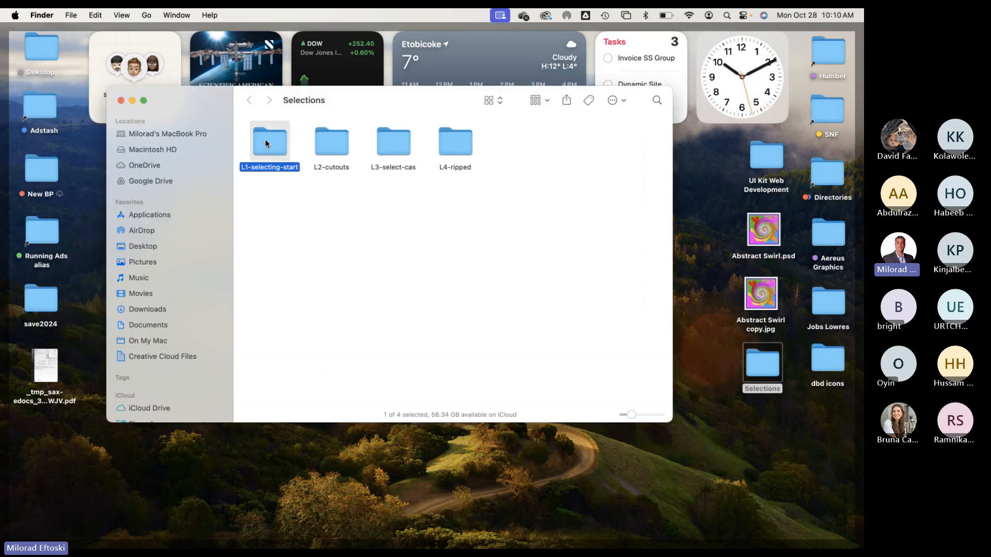
Review the contents of the L1-selecting-start, L2-cutouts, L3-select-cas and L4-ripped folders, and return to the Selections folder
{"action": "double_click", "coordinate": [266, 140]}
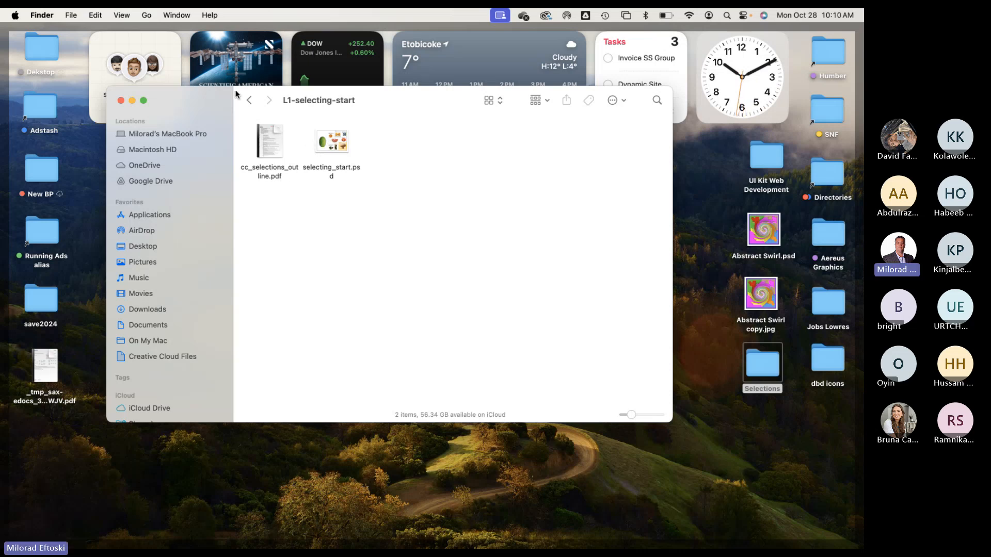
{"action": "left_click", "coordinate": [250, 101]}
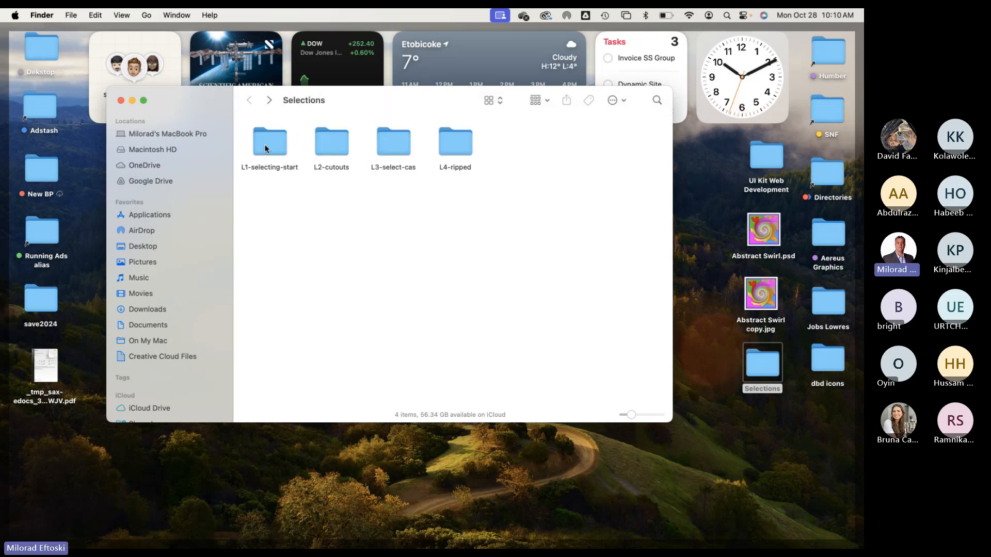
{"action": "double_click", "coordinate": [330, 147]}
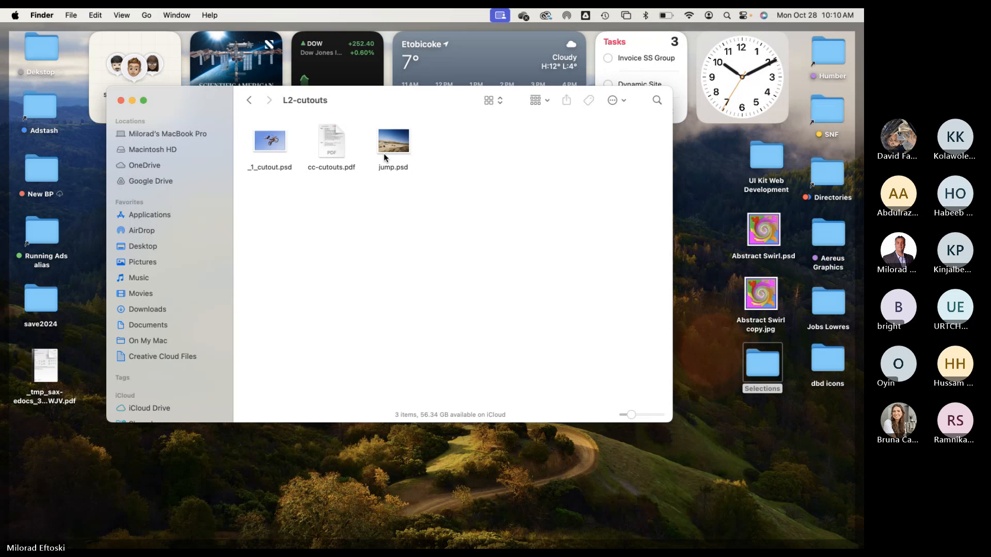
{"action": "left_click_drag", "start_coordinate": [404, 204], "coordinate": [377, 212]}
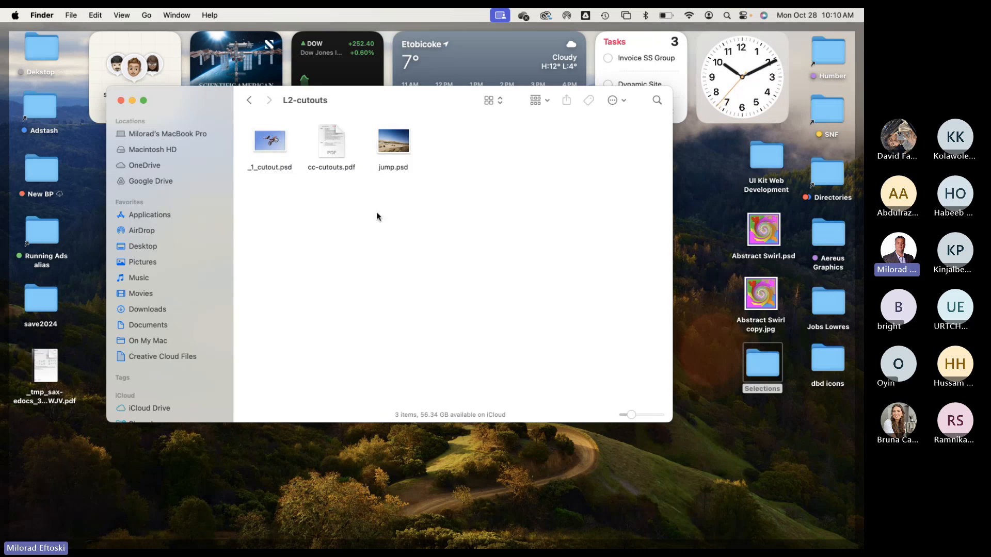
{"action": "left_click", "coordinate": [249, 100]}
{"action": "double_click", "coordinate": [395, 142]}
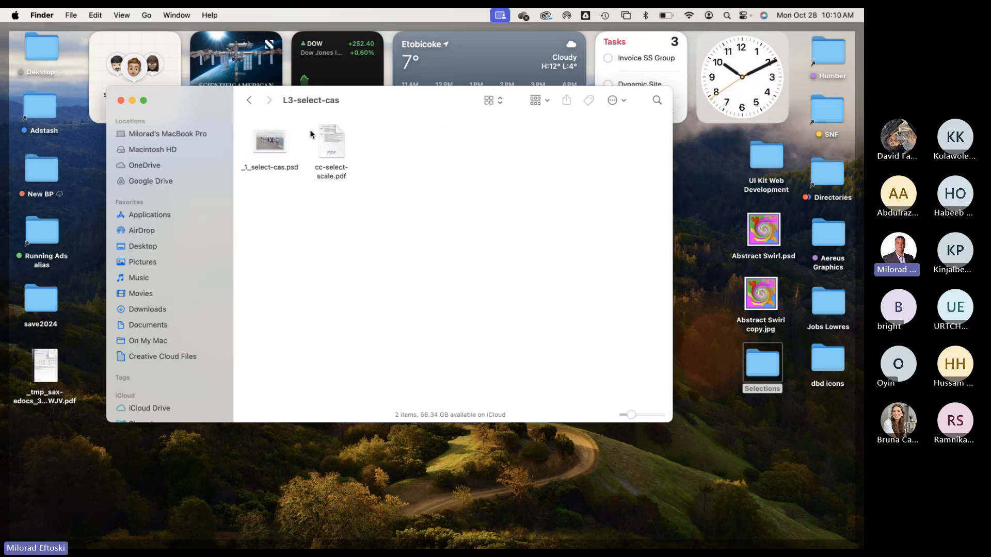
{"action": "left_click", "coordinate": [253, 104]}
{"action": "double_click", "coordinate": [453, 141]}
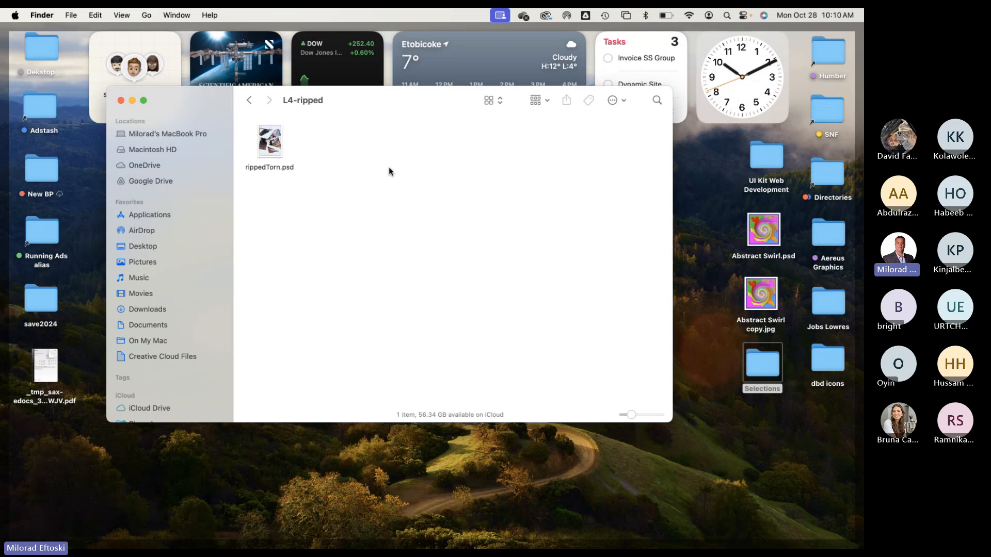
{"action": "left_click", "coordinate": [247, 103]}
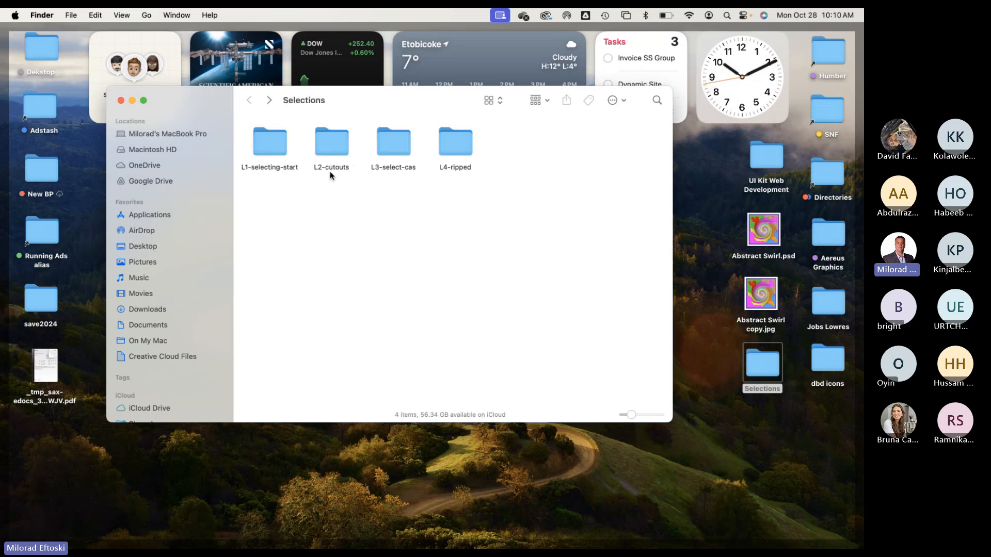
Highlight the lesson folders all together, L1-selecting-start alone, and L2 through L4 as a group, and close the Selections window
{"action": "left_click_drag", "start_coordinate": [457, 199], "coordinate": [242, 124]}
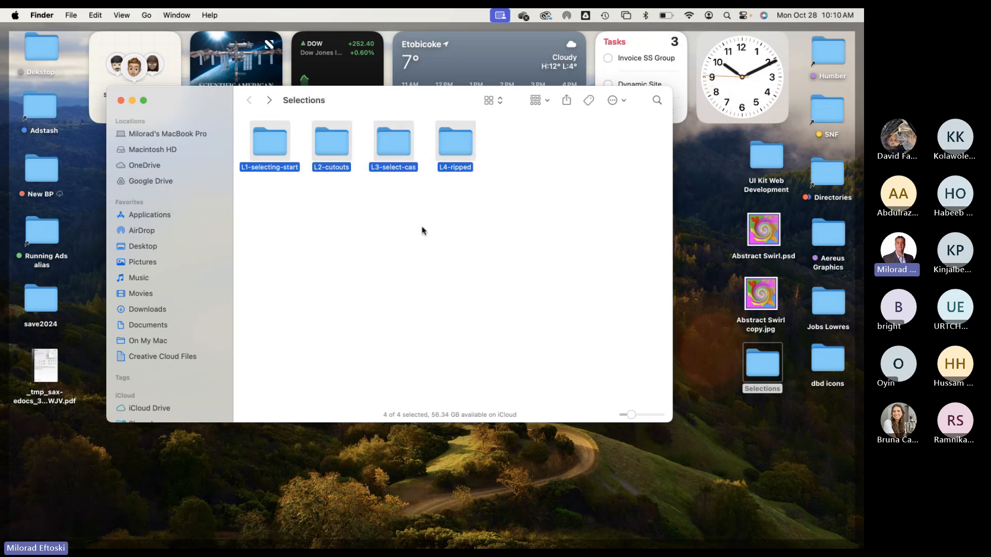
{"action": "left_click", "coordinate": [262, 146]}
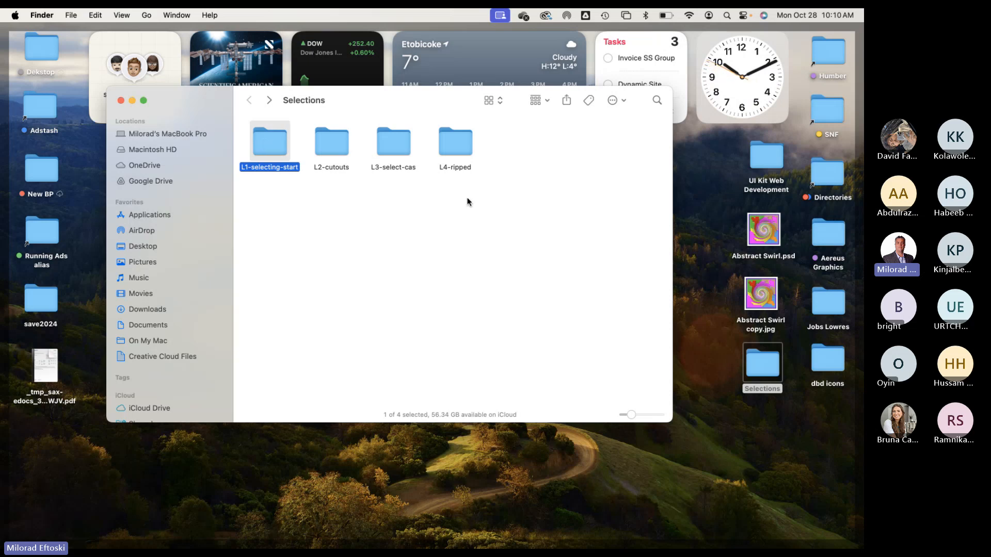
{"action": "left_click_drag", "start_coordinate": [466, 202], "coordinate": [338, 152]}
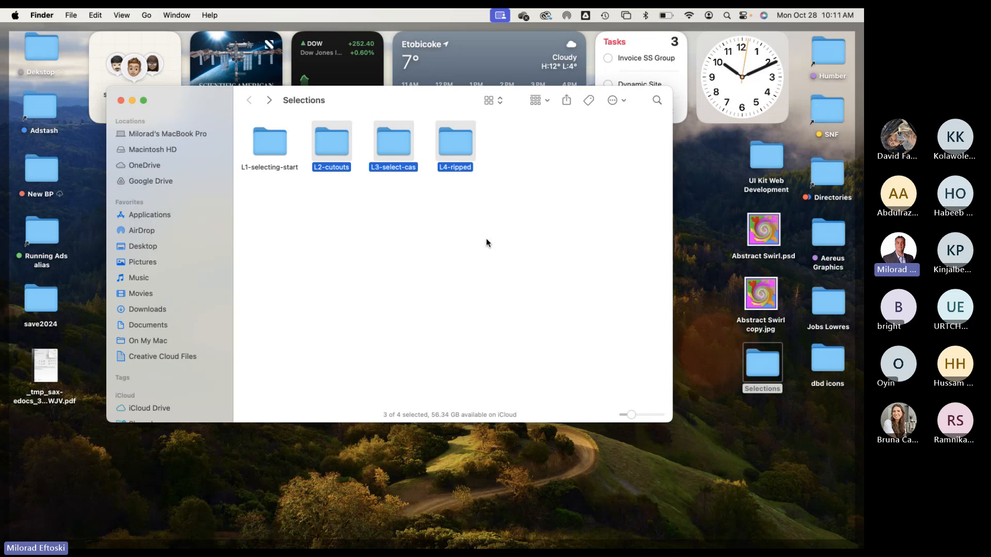
{"action": "left_click", "coordinate": [486, 242]}
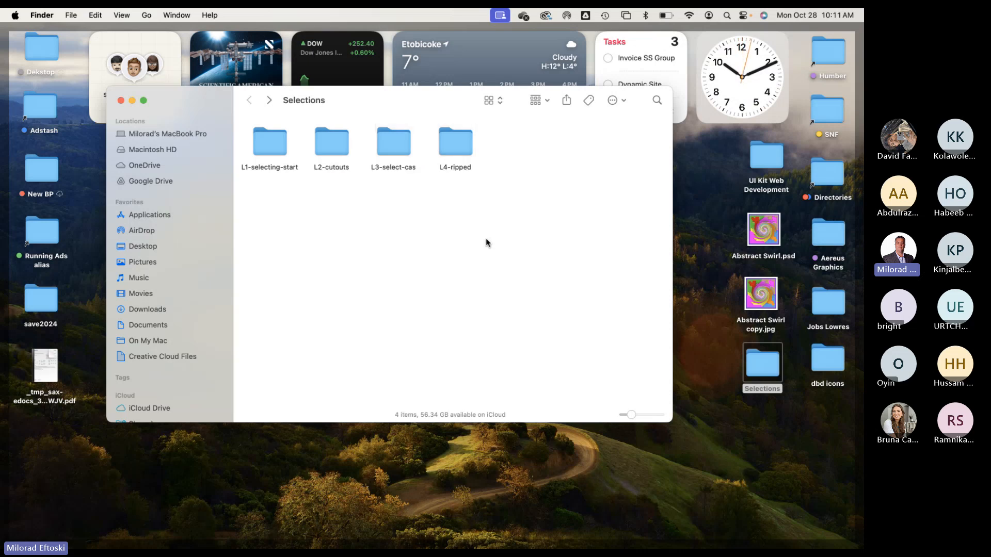
{"action": "left_click", "coordinate": [121, 101]}
Switch to Chrome and close the Digital Illustration & Imaging course to return to the Courses list
{"action": "mouse_move", "coordinate": [413, 541]}
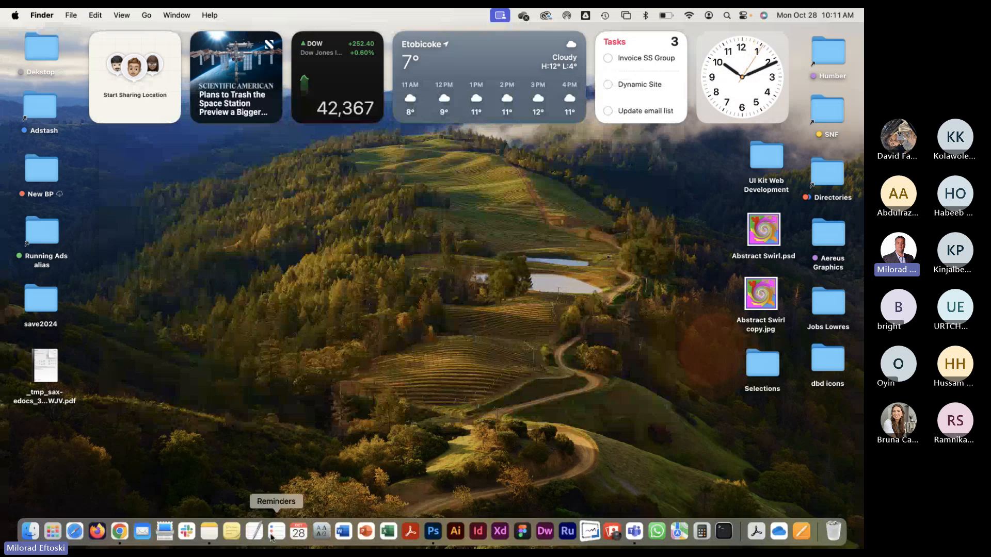
{"action": "left_click", "coordinate": [120, 532]}
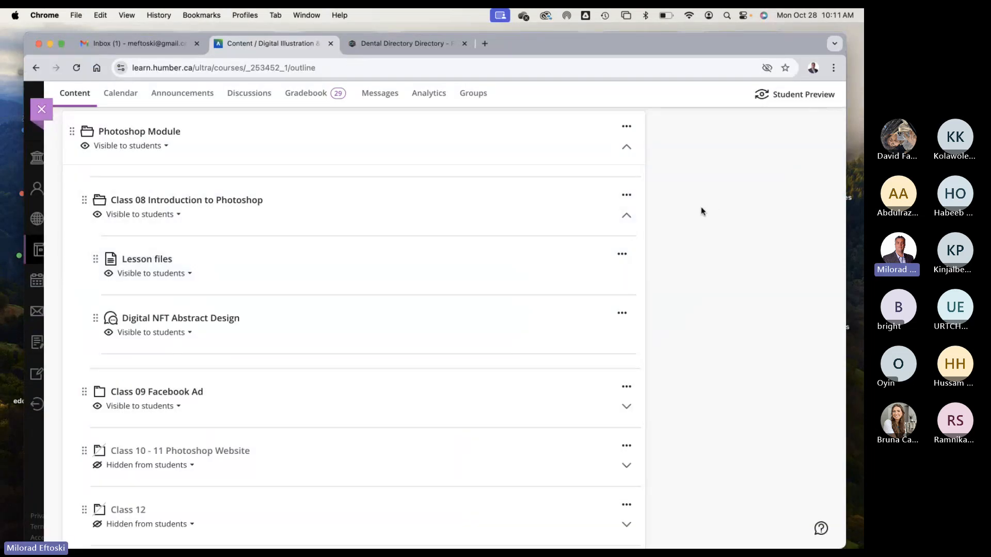
{"action": "left_click", "coordinate": [41, 109]}
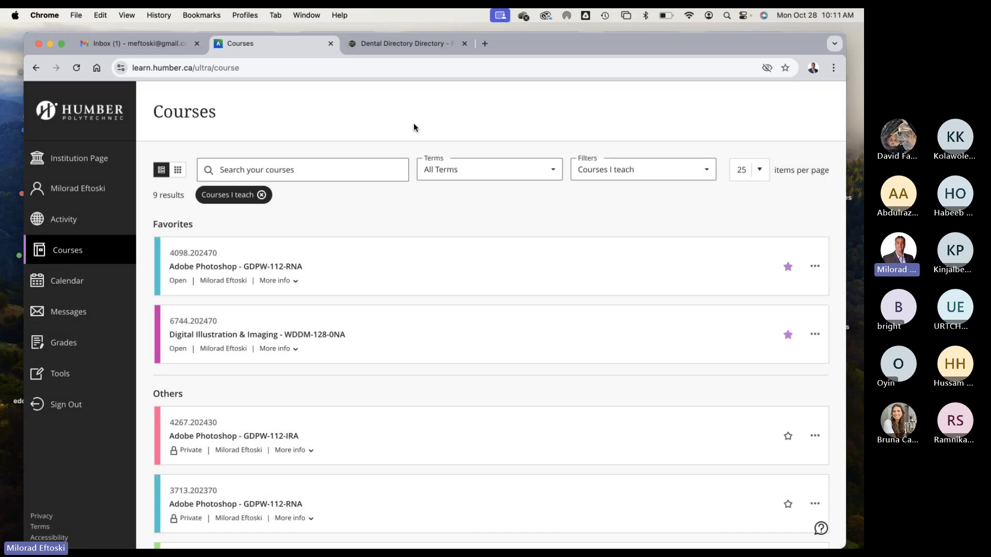
Switch to Microsoft Teams, bring the General meeting window to the front and reposition it
{"action": "left_click", "coordinate": [308, 13]}
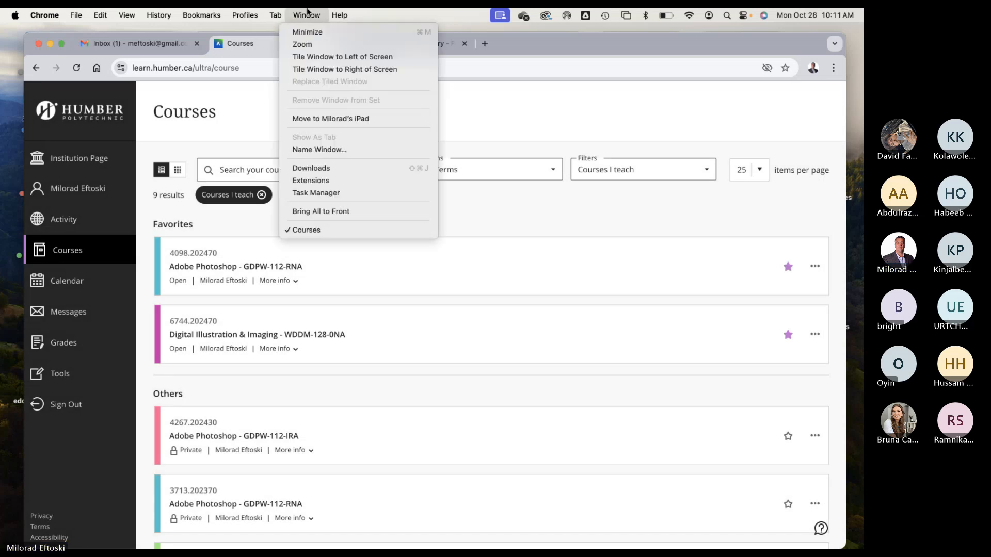
{"action": "left_click", "coordinate": [309, 13]}
{"action": "mouse_move", "coordinate": [475, 548]}
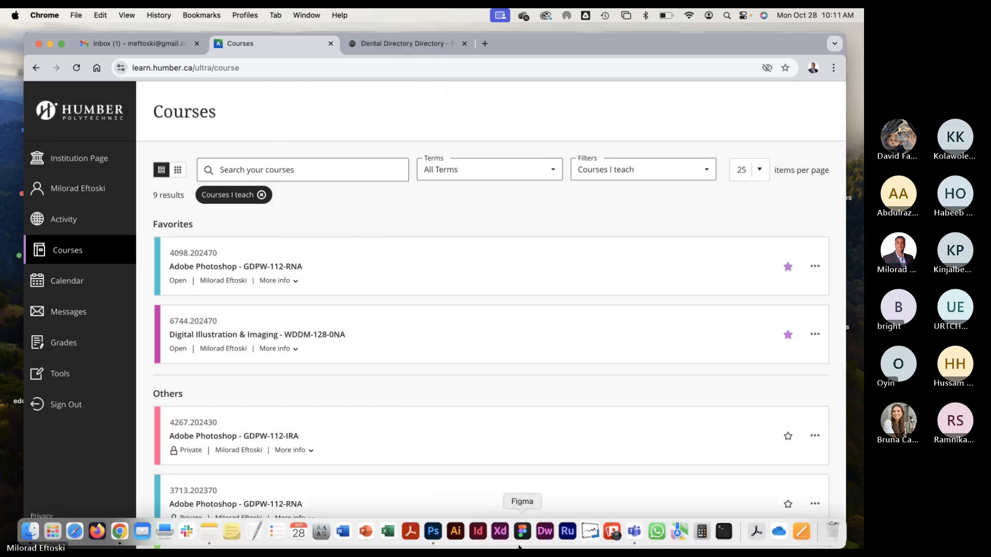
{"action": "left_click", "coordinate": [636, 533]}
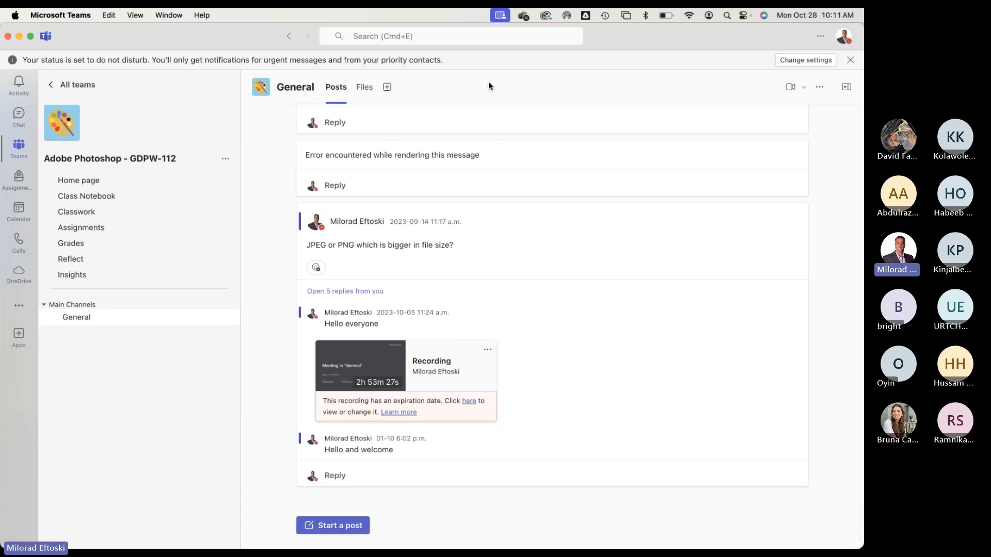
{"action": "left_click", "coordinate": [170, 15]}
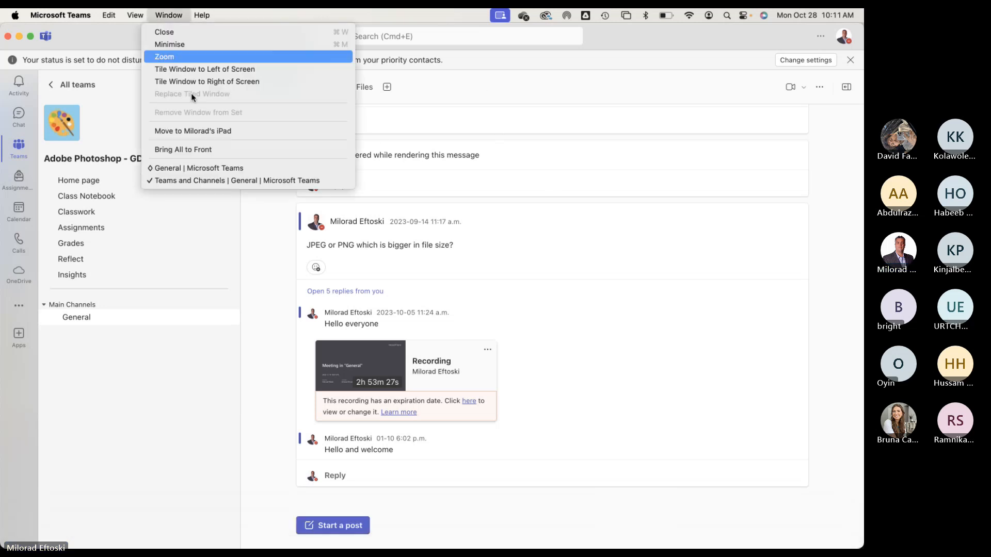
{"action": "left_click", "coordinate": [201, 168]}
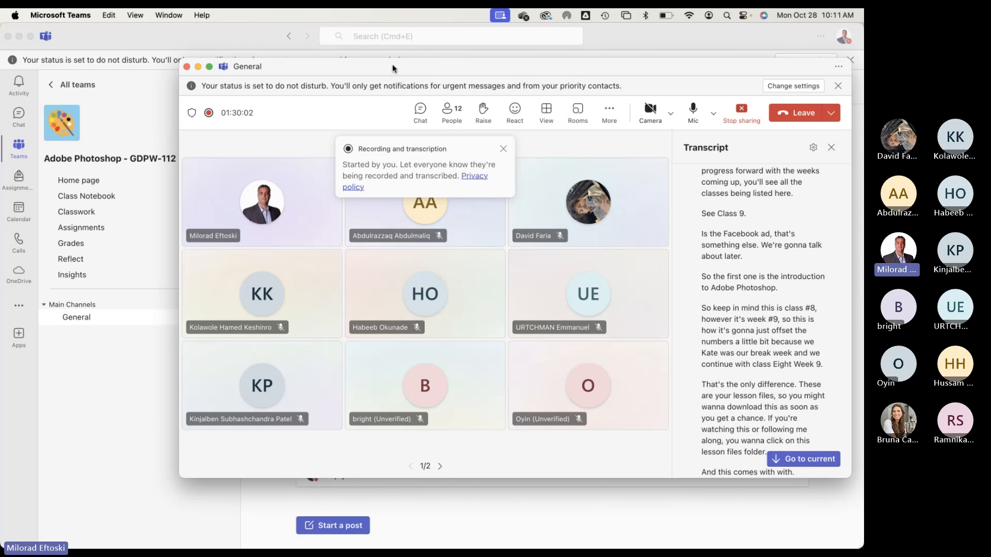
{"action": "left_click_drag", "start_coordinate": [393, 64], "coordinate": [335, 62]}
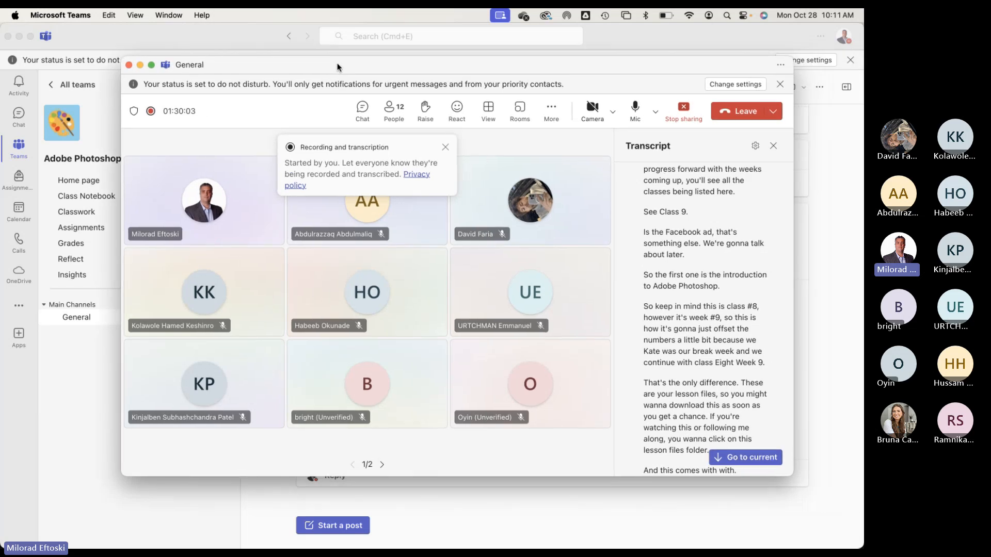
Turn on the meeting camera and request to stop the recording and transcription
{"action": "left_click", "coordinate": [593, 115]}
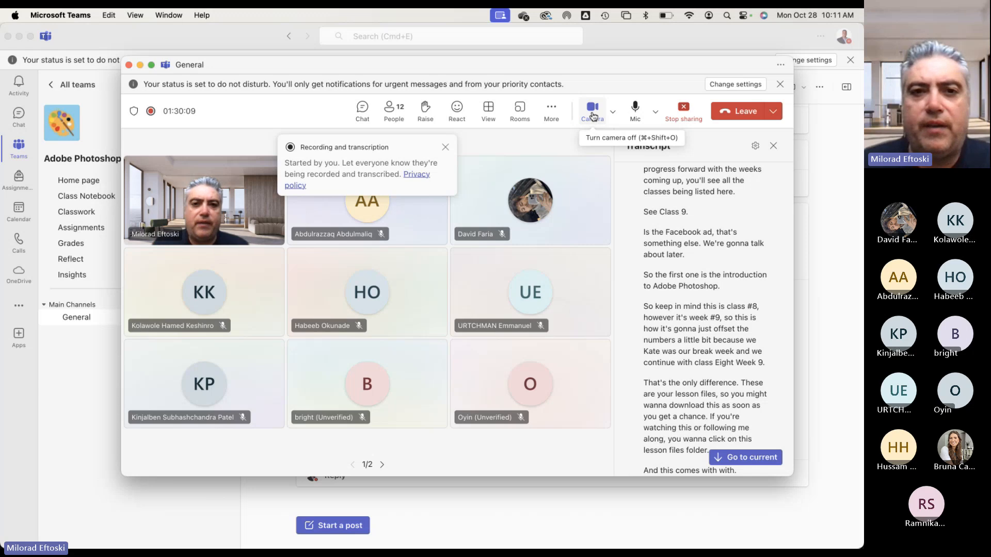
{"action": "left_click", "coordinate": [550, 118]}
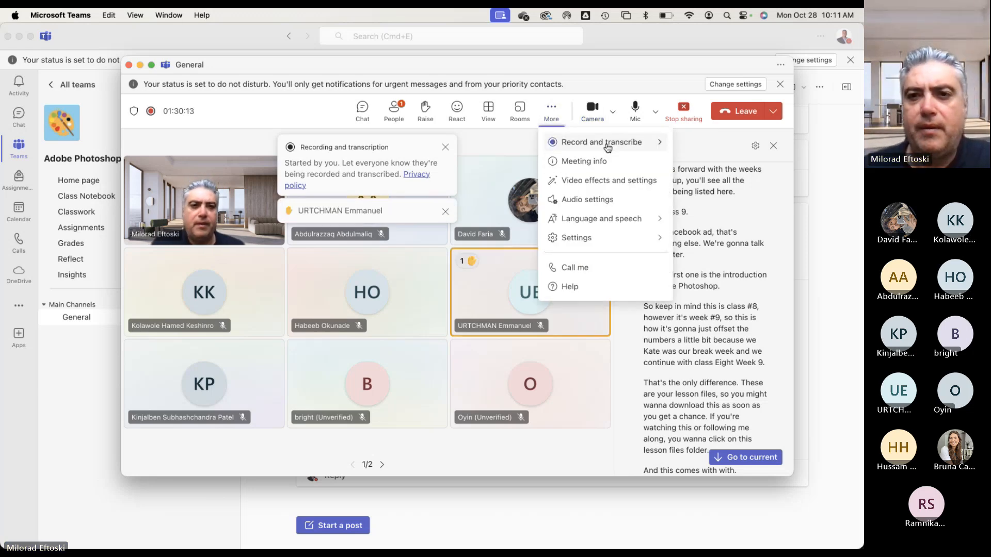
{"action": "mouse_move", "coordinate": [608, 148]}
{"action": "left_click", "coordinate": [495, 147]}
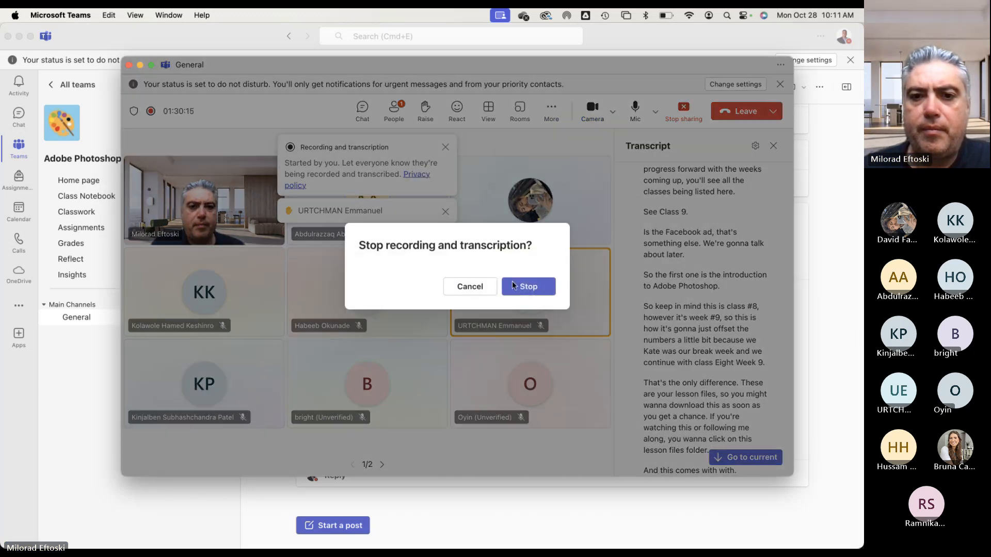